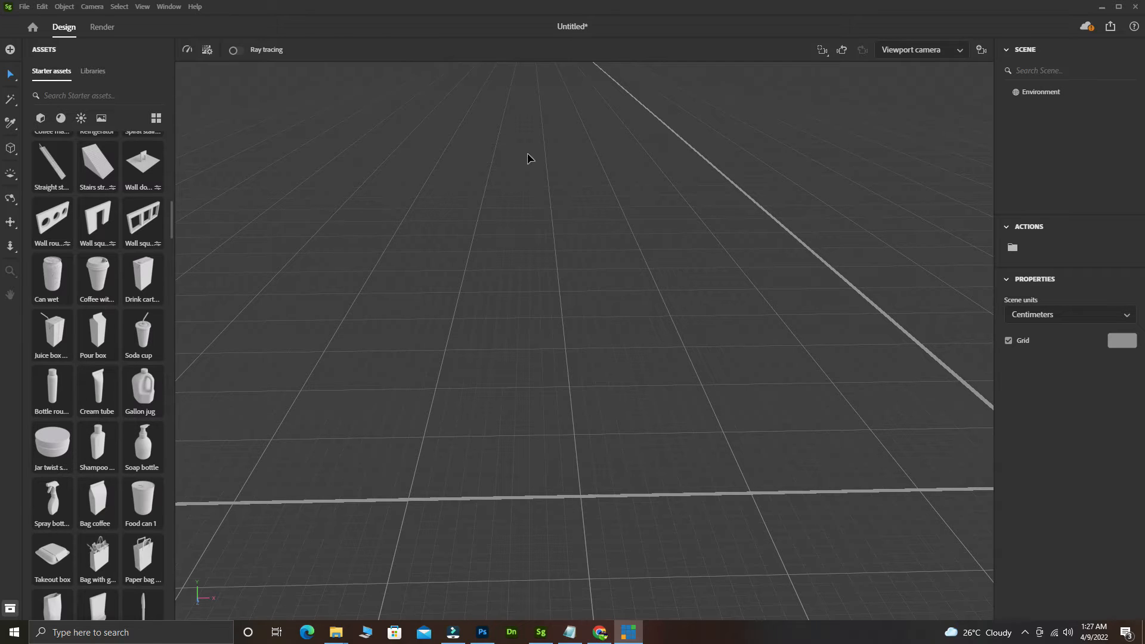
Step: Add a Cube from the starter basic shapes to the empty scene
{"action": "scroll", "coordinate": [64, 229], "scroll_direction": "up", "scroll_amount": 10}
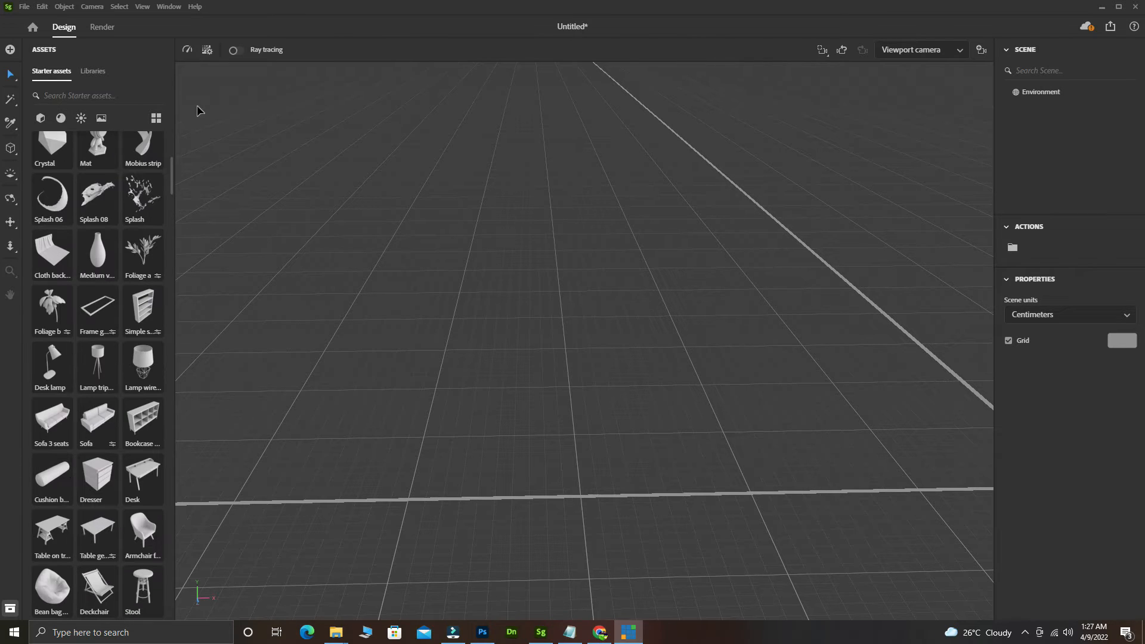
{"action": "scroll", "coordinate": [93, 339], "scroll_direction": "up", "scroll_amount": 5}
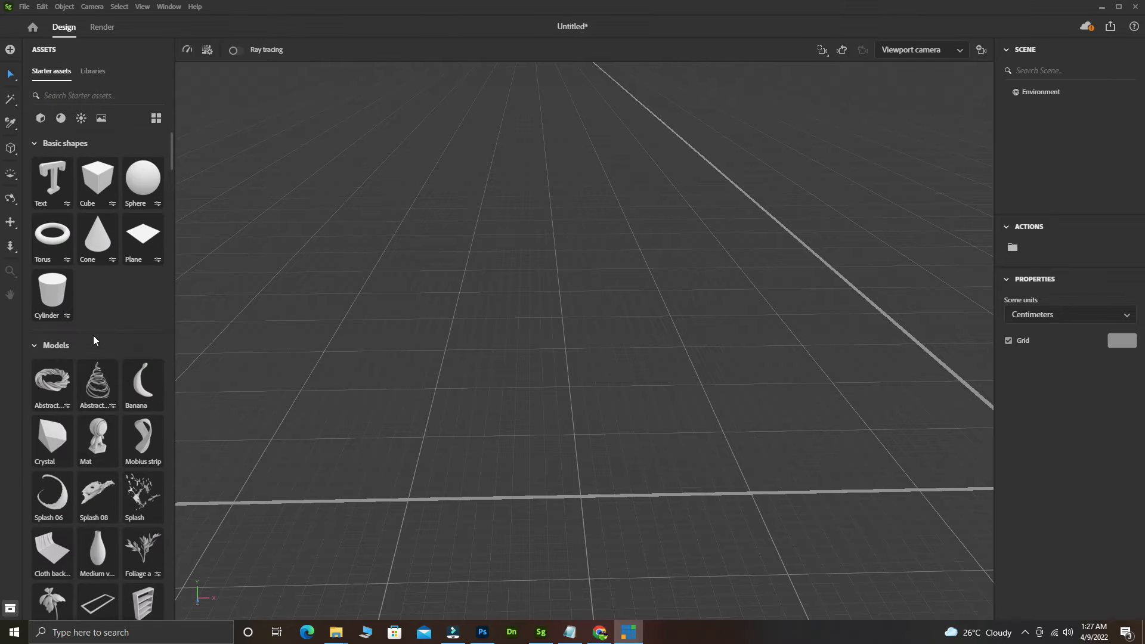
{"action": "scroll", "coordinate": [112, 353], "scroll_direction": "down", "scroll_amount": 10}
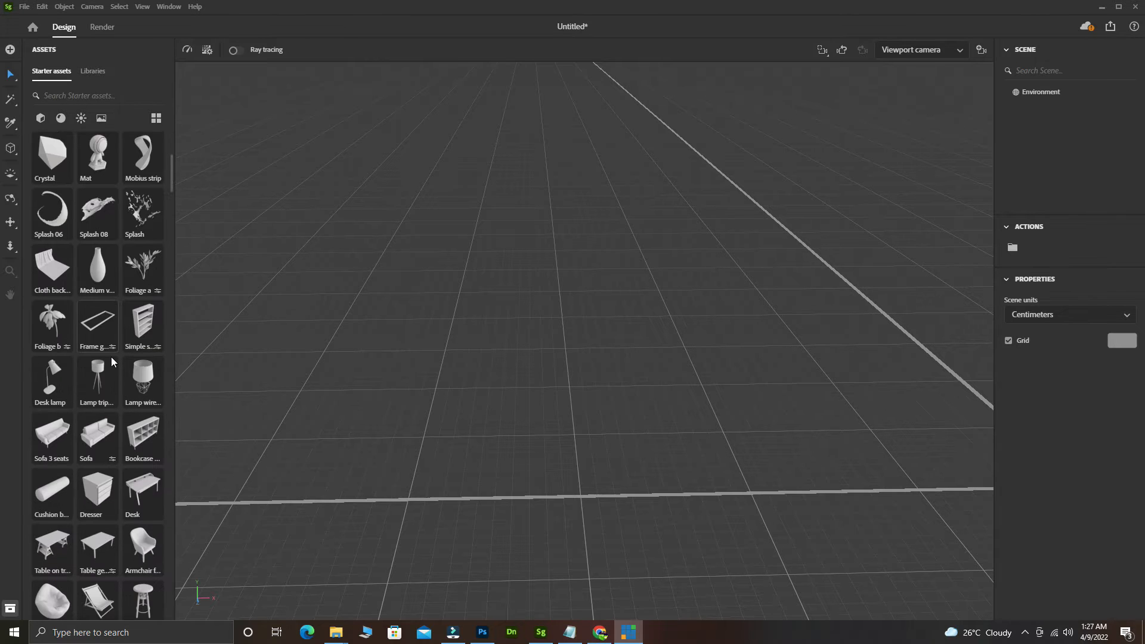
{"action": "scroll", "coordinate": [112, 356], "scroll_direction": "up", "scroll_amount": 10}
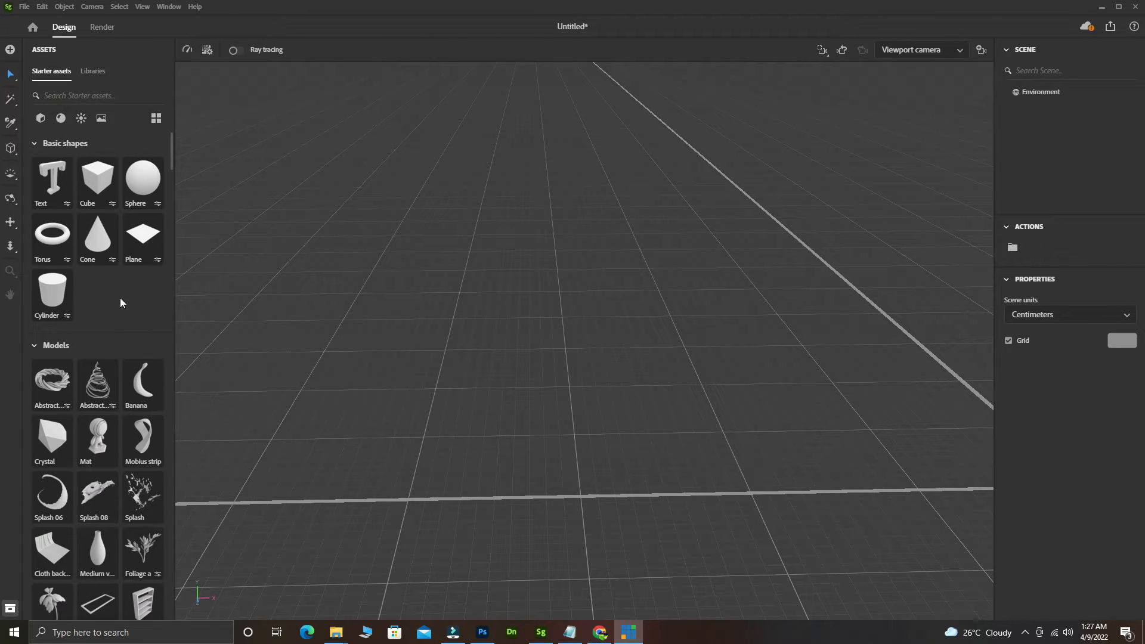
{"action": "left_click_drag", "start_coordinate": [99, 192], "coordinate": [388, 239]}
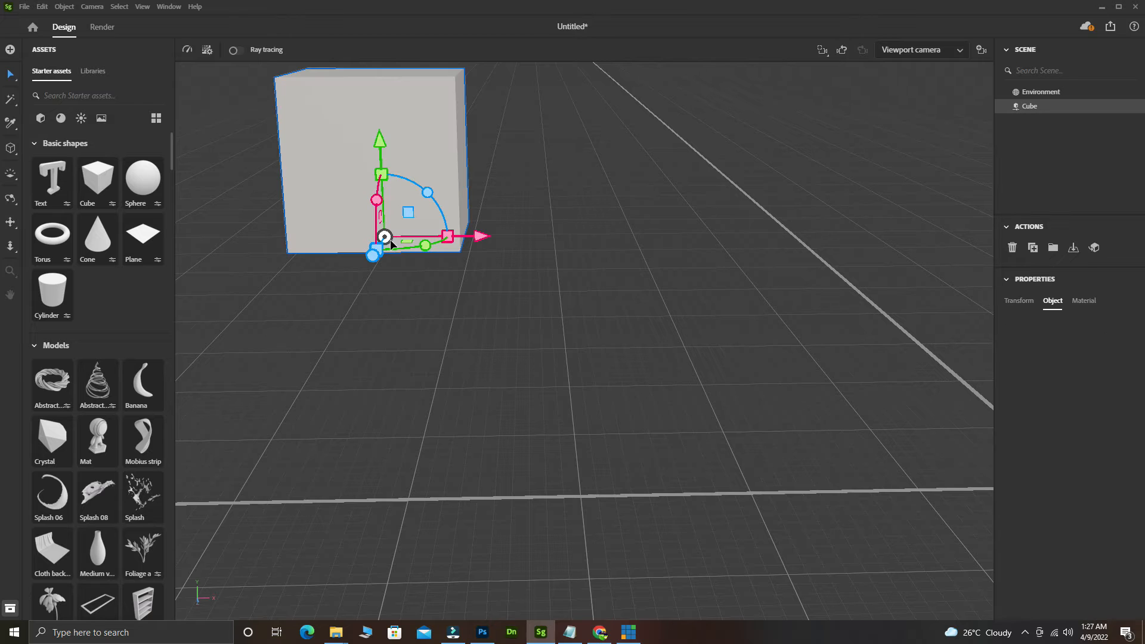
Step: Scale the cube into a thin, wide slab, flattening its height, stretching it about 2.68 times along X and lengthening it along Z
{"action": "scroll", "coordinate": [419, 212], "scroll_direction": "up", "scroll_amount": 3}
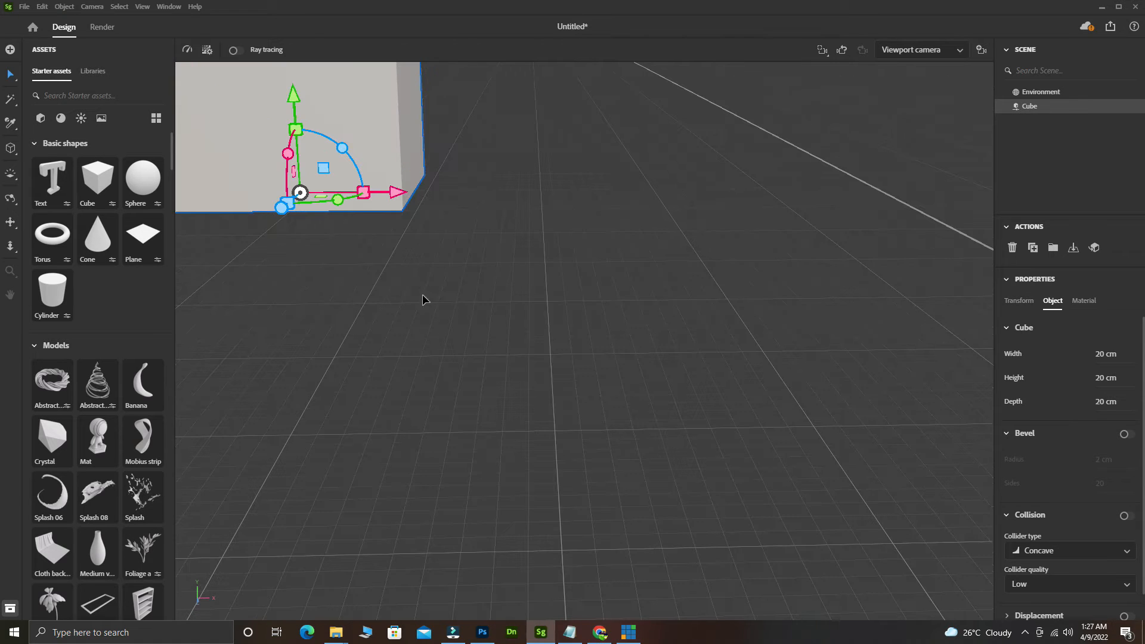
{"action": "key", "text": "1"}
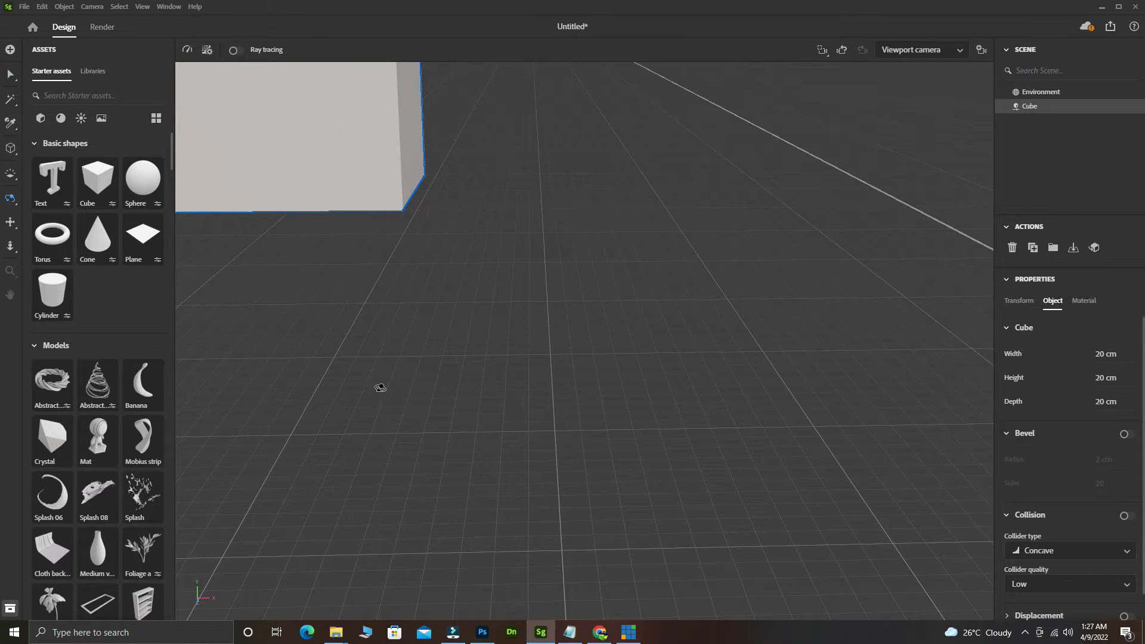
{"action": "left_click_drag", "start_coordinate": [386, 385], "coordinate": [460, 243]}
{"action": "key", "text": "v"}
{"action": "key", "text": "3"}
{"action": "key", "text": "v"}
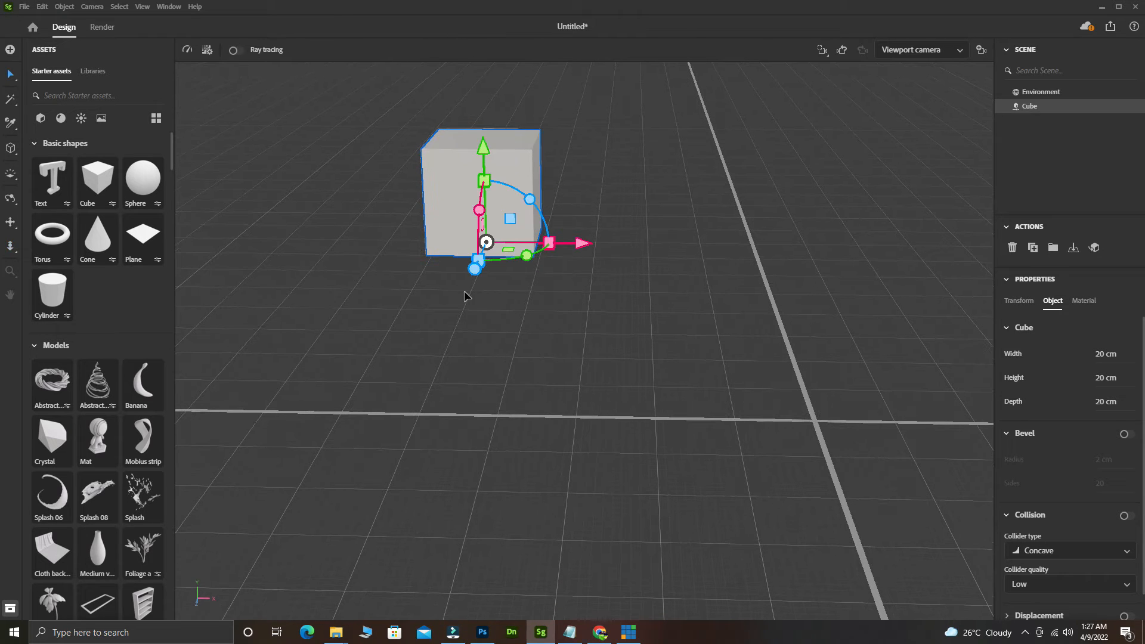
{"action": "middle_click_drag", "start_coordinate": [464, 258], "coordinate": [588, 420]}
{"action": "key", "text": "3"}
{"action": "left_click_drag", "start_coordinate": [597, 433], "coordinate": [611, 472]}
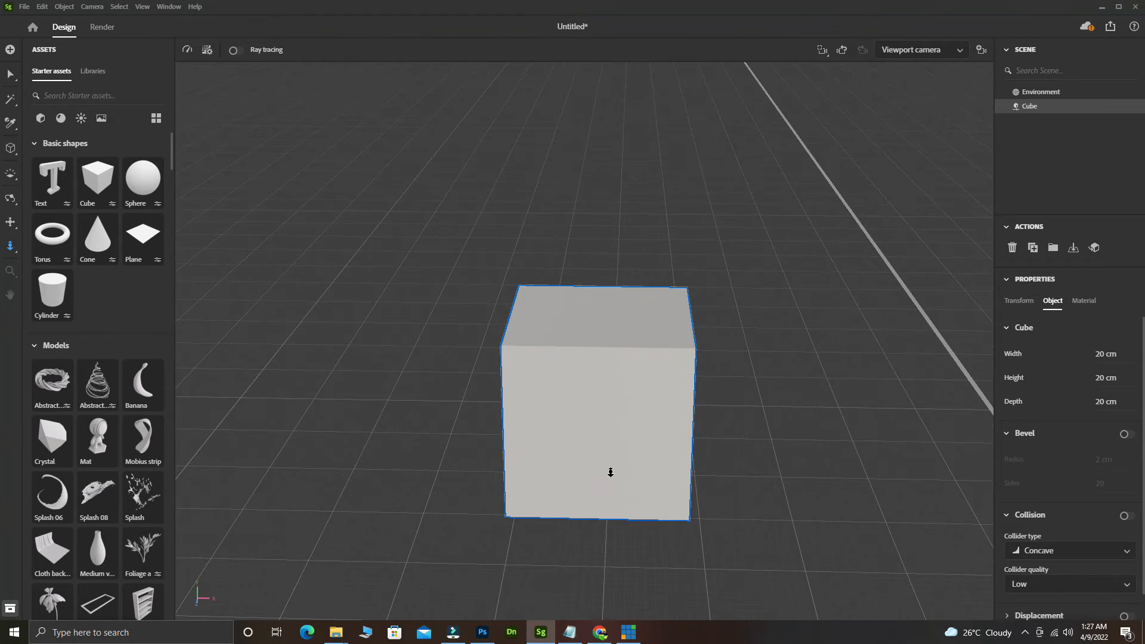
{"action": "key", "text": "1"}
{"action": "left_click_drag", "start_coordinate": [696, 430], "coordinate": [581, 479]}
{"action": "key", "text": "v"}
{"action": "left_click_drag", "start_coordinate": [651, 504], "coordinate": [713, 538]}
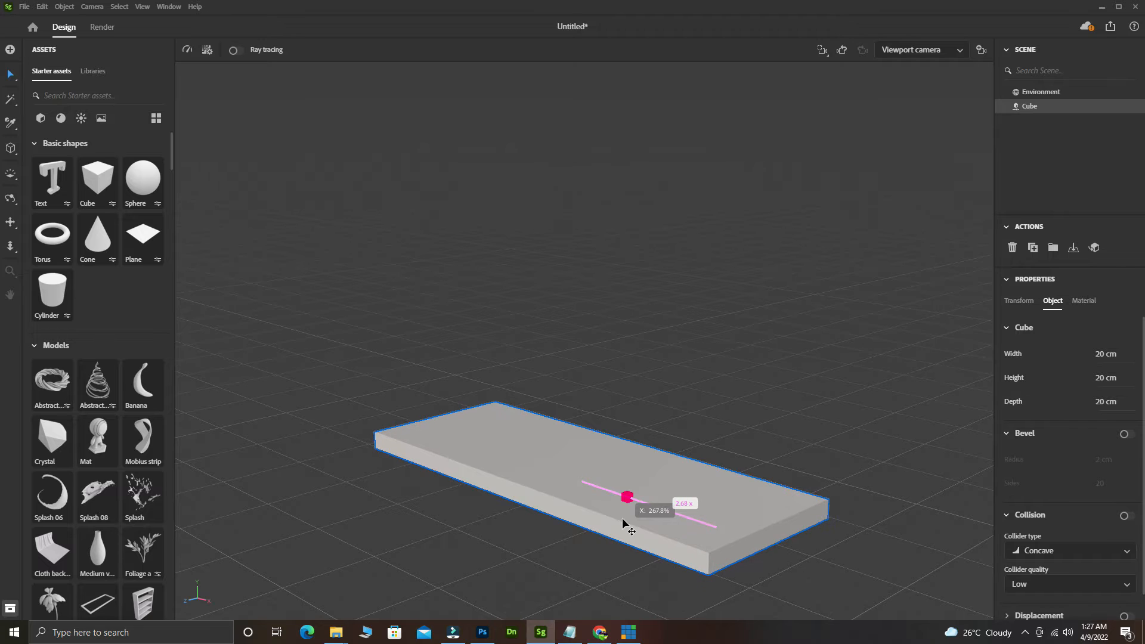
{"action": "left_click_drag", "start_coordinate": [523, 492], "coordinate": [501, 501]}
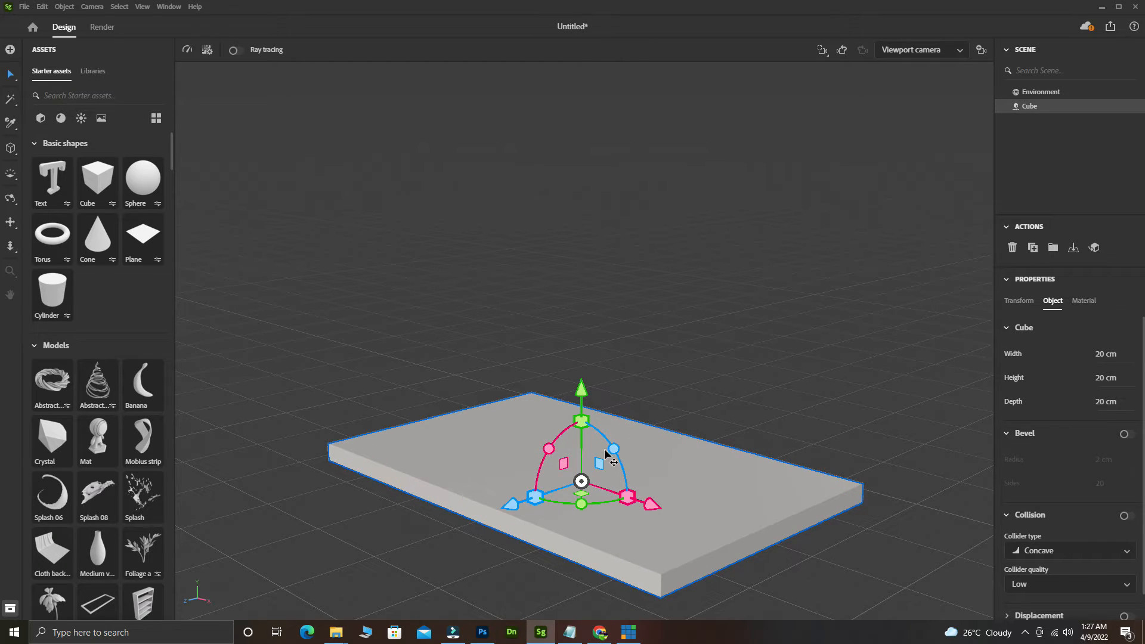
Step: Enable Bevel on the slab with a 2 cm radius and 20 sides
{"action": "middle_click_drag", "start_coordinate": [513, 453], "coordinate": [512, 452]}
{"action": "left_click_drag", "start_coordinate": [511, 451], "coordinate": [650, 431]}
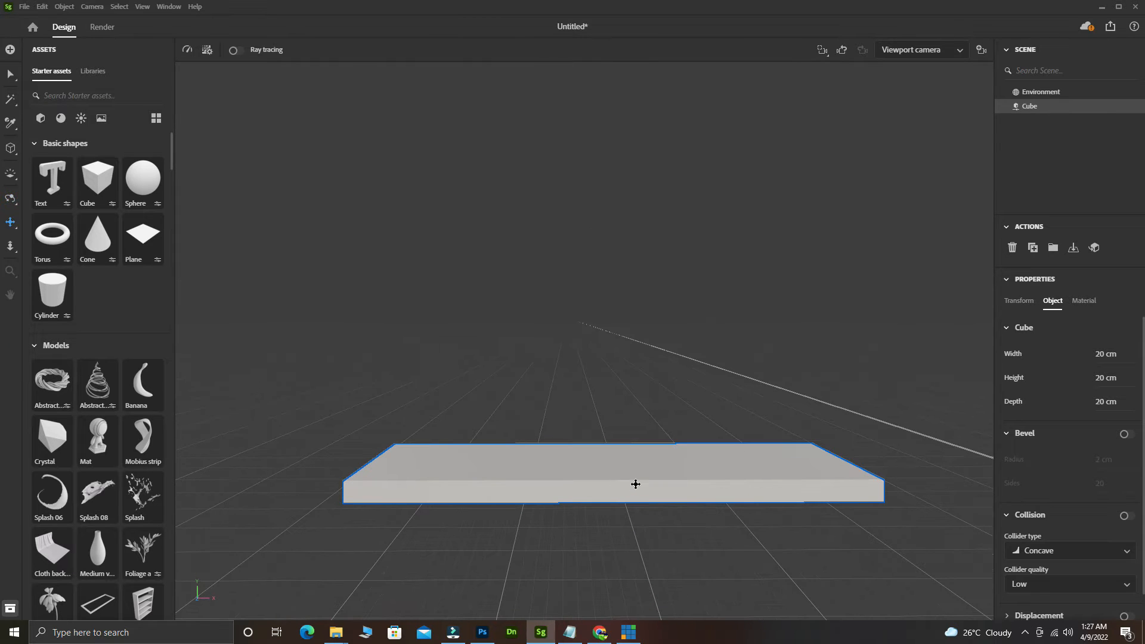
{"action": "scroll", "coordinate": [643, 482], "scroll_direction": "down", "scroll_amount": 2}
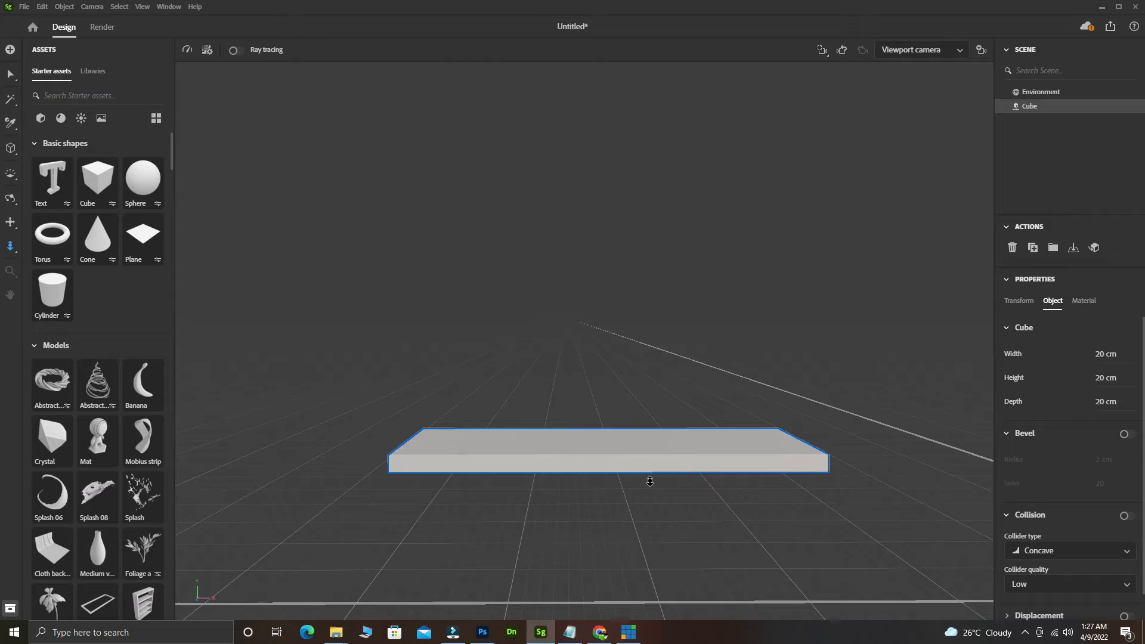
{"action": "scroll", "coordinate": [650, 477], "scroll_direction": "up", "scroll_amount": 2}
{"action": "left_click_drag", "start_coordinate": [663, 485], "coordinate": [764, 460]}
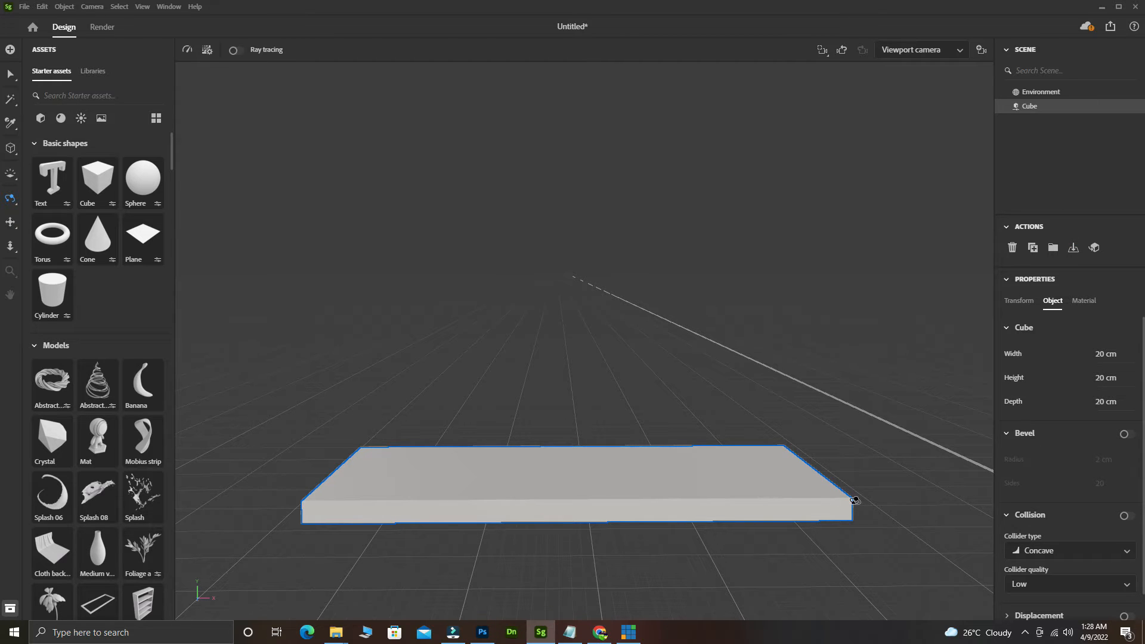
{"action": "left_click_drag", "start_coordinate": [857, 497], "coordinate": [751, 497]}
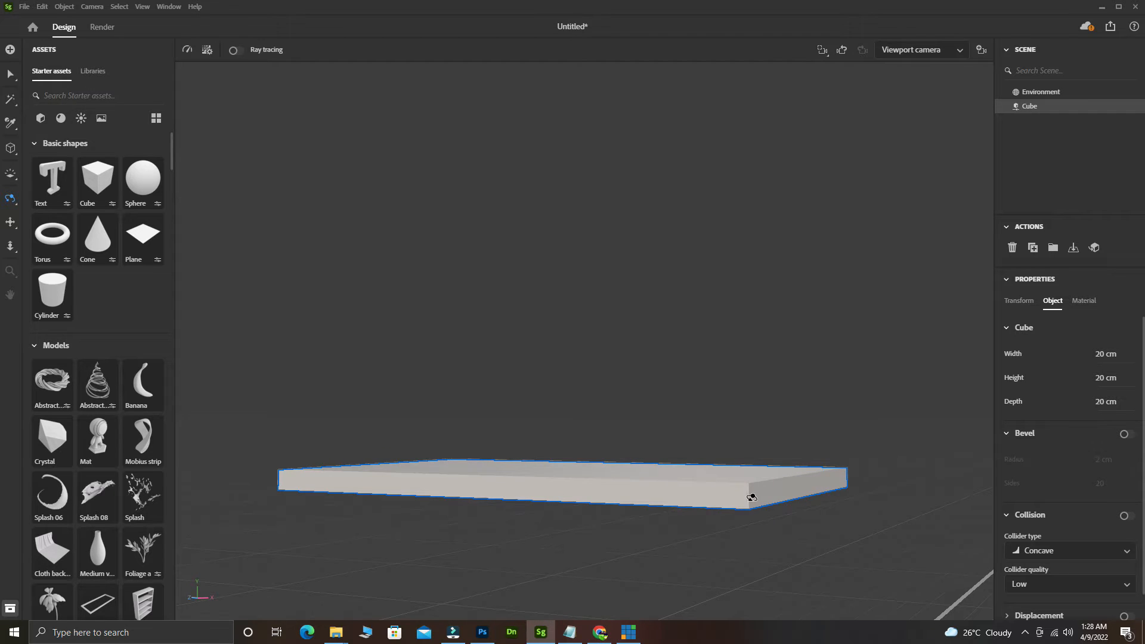
{"action": "left_click", "coordinate": [1124, 437]}
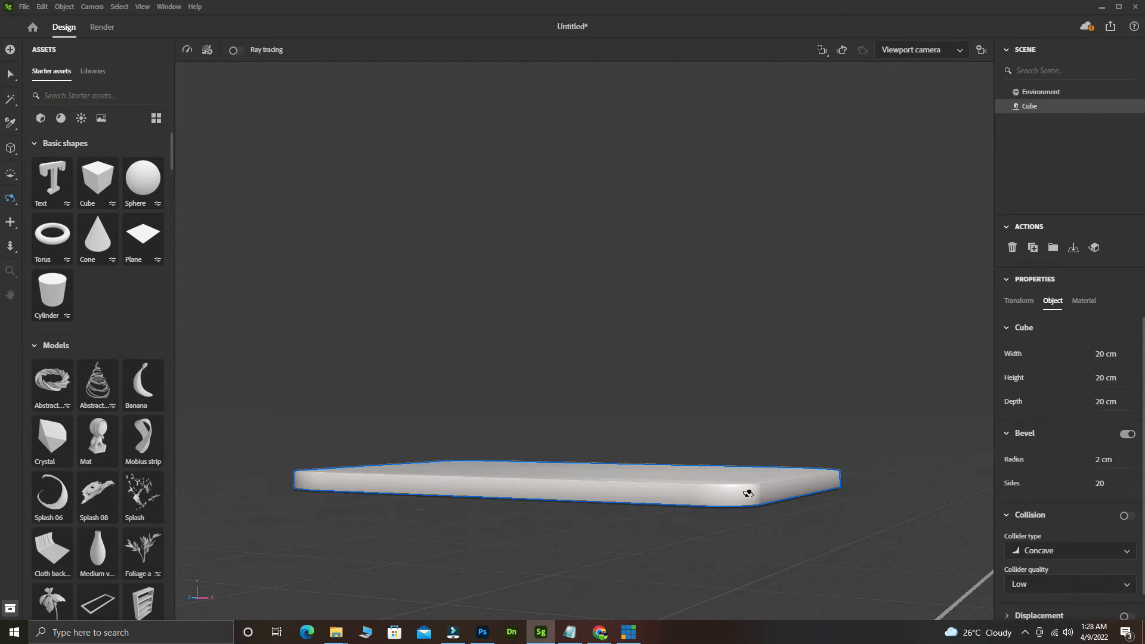
Step: Switch the slab's bevel off and back on to compare its sharp and rounded edges up close
{"action": "key", "text": "3"}
{"action": "left_click_drag", "start_coordinate": [765, 497], "coordinate": [851, 522]}
{"action": "key", "text": "1"}
{"action": "key", "text": "2"}
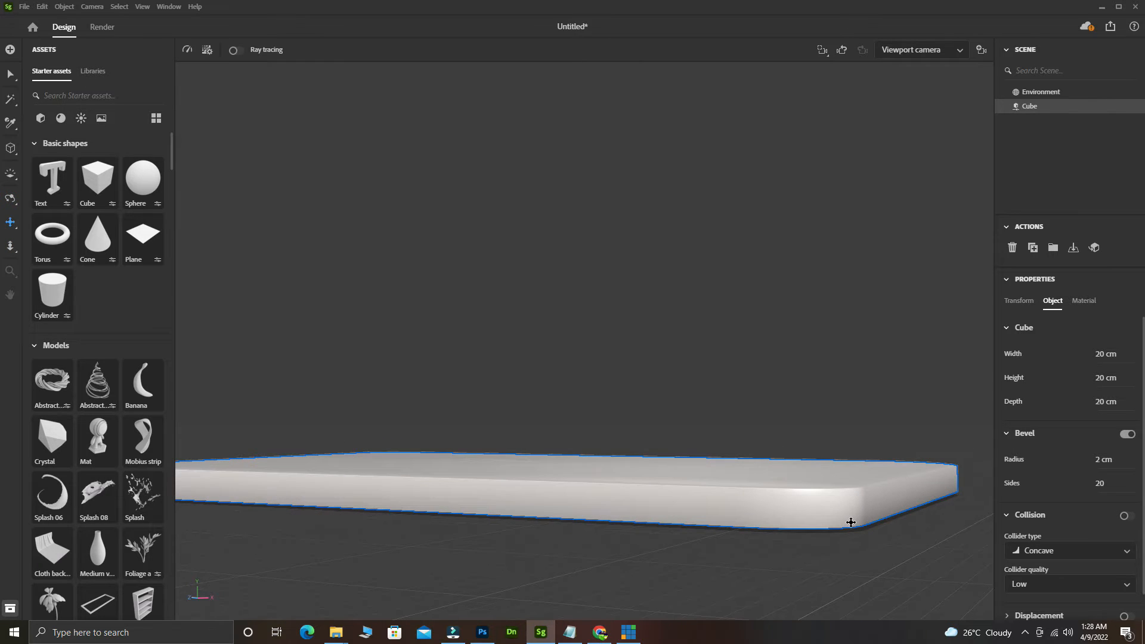
{"action": "left_click", "coordinate": [1126, 435]}
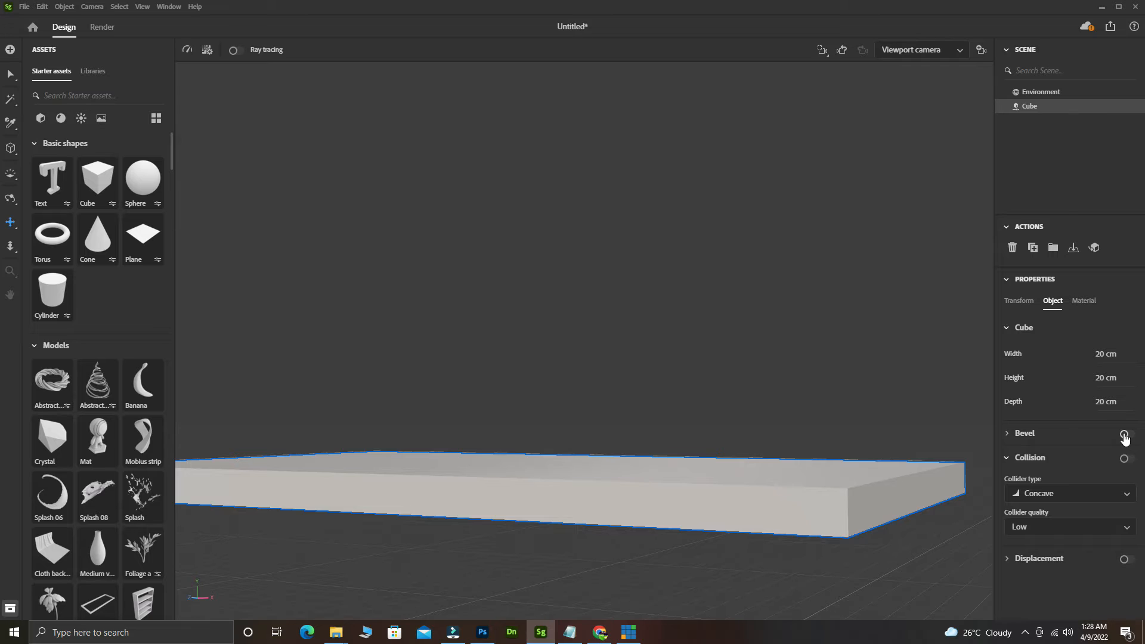
{"action": "left_click", "coordinate": [1124, 435]}
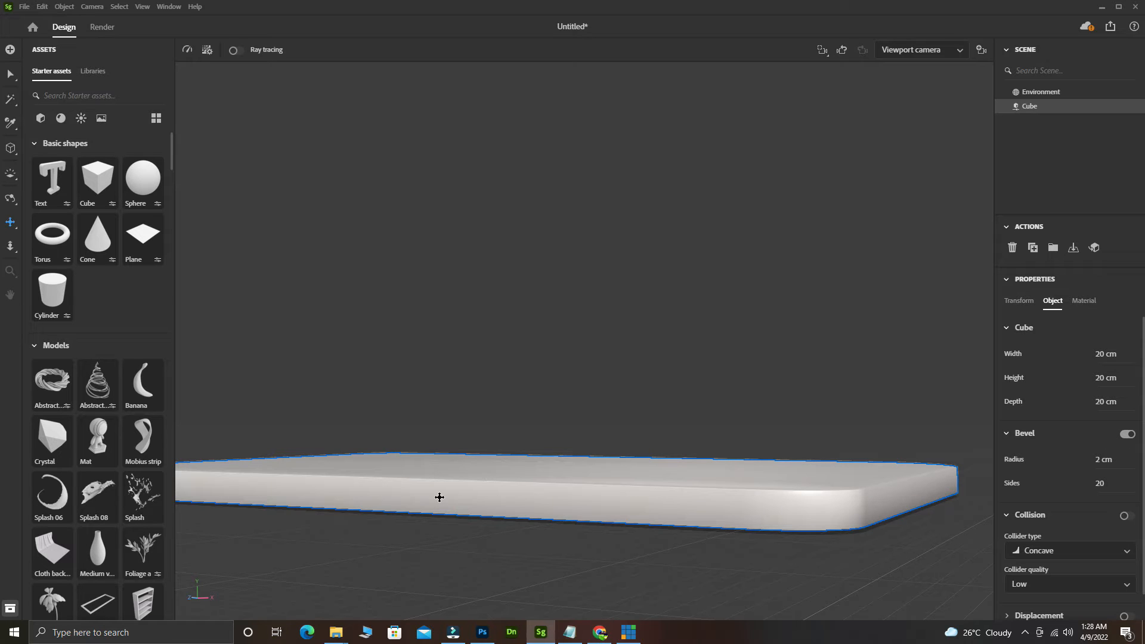
Step: Examine the bevelled slab's rounded edges and corners from the side and from above
{"action": "left_click_drag", "start_coordinate": [440, 497], "coordinate": [514, 514]}
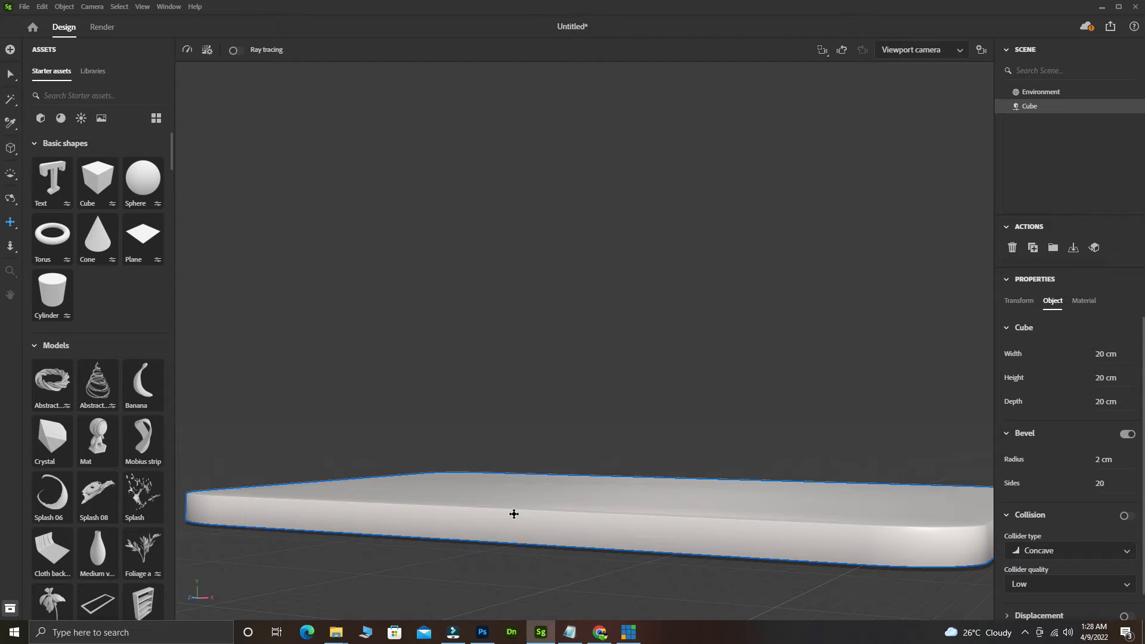
{"action": "middle_click_drag", "start_coordinate": [514, 514], "coordinate": [514, 512]}
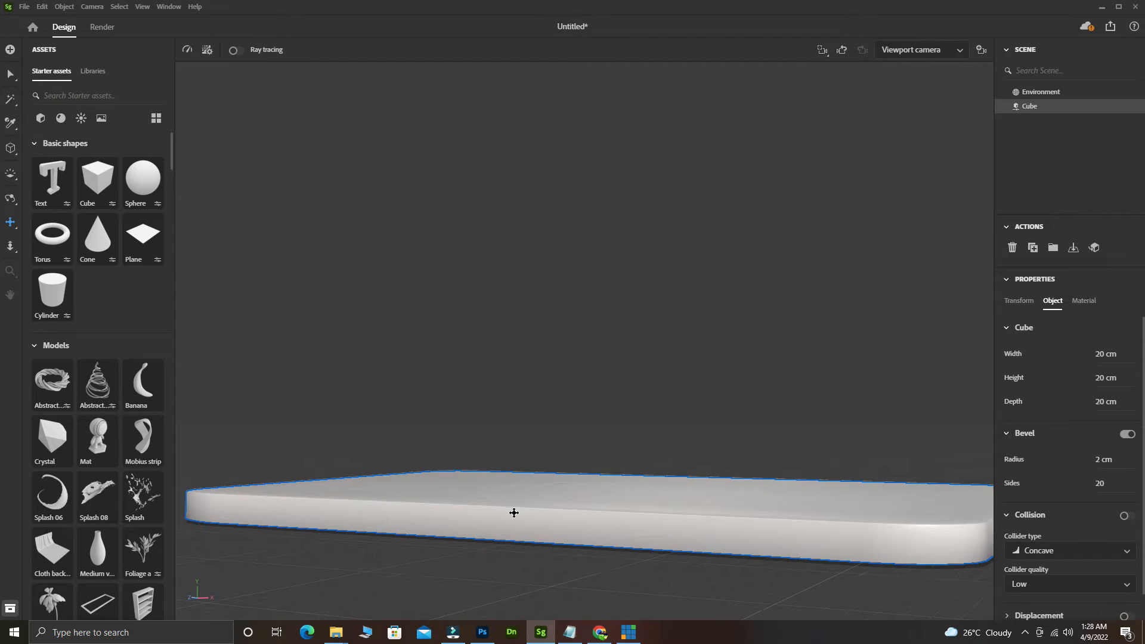
{"action": "left_click_drag", "start_coordinate": [542, 526], "coordinate": [563, 533]}
{"action": "key", "text": "3"}
{"action": "key", "text": "1"}
{"action": "key", "text": "w"}
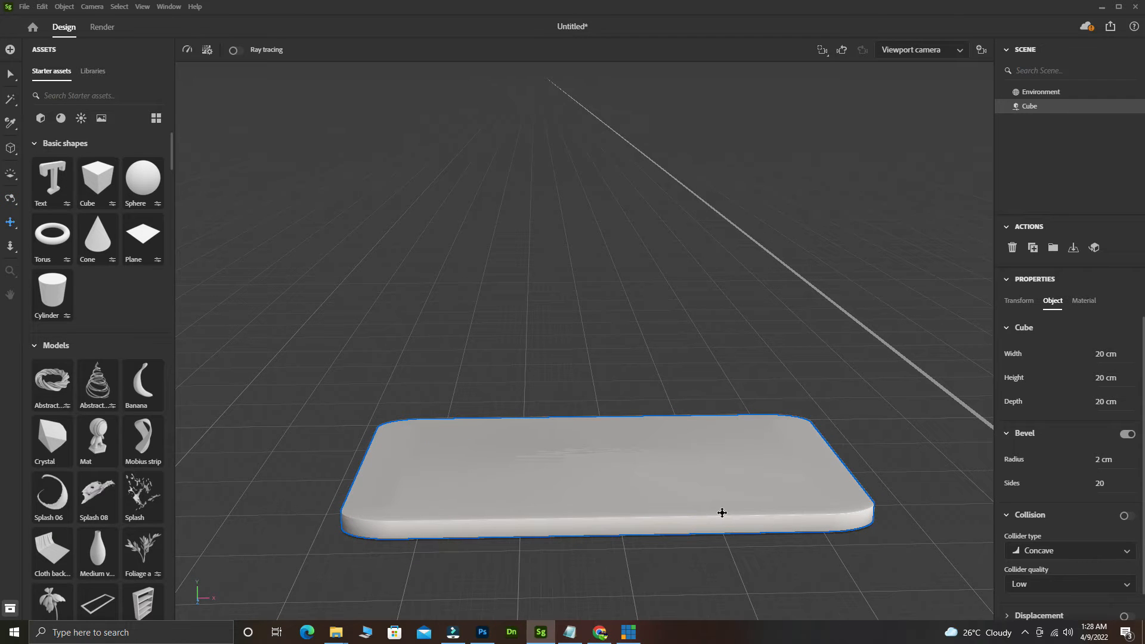
{"action": "middle_click_drag", "start_coordinate": [698, 515], "coordinate": [647, 514]}
{"action": "left_click_drag", "start_coordinate": [647, 515], "coordinate": [647, 536]}
{"action": "key", "text": "3"}
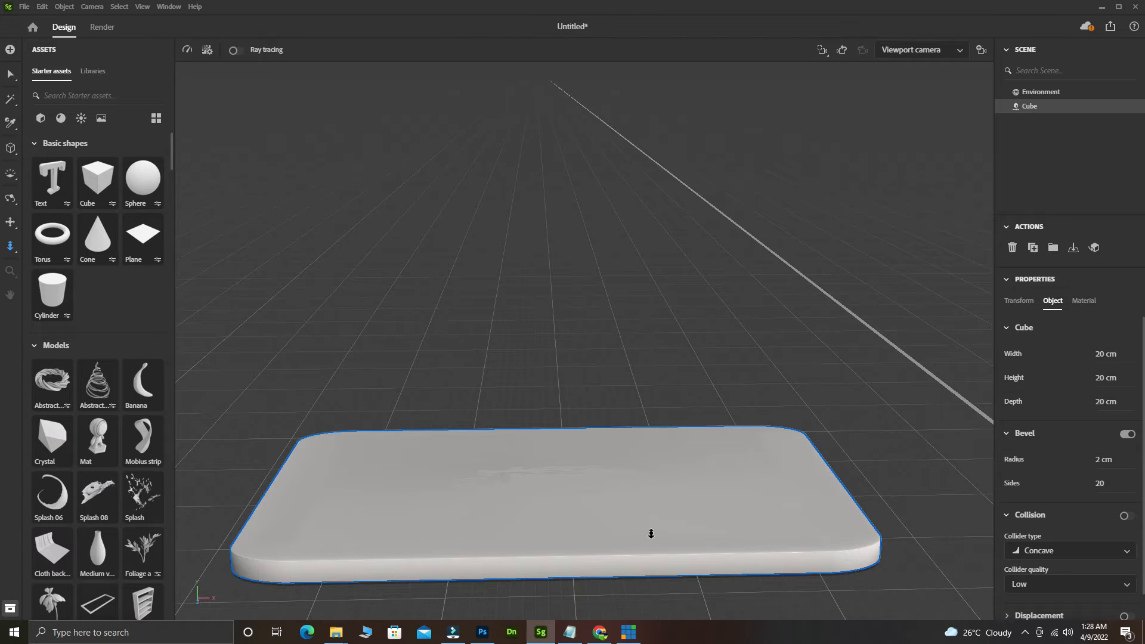
{"action": "key", "text": "2"}
Step: Add the Soap bottle model from the starter assets to the scene, just behind the slab
{"action": "scroll", "coordinate": [116, 334], "scroll_direction": "down", "scroll_amount": 3}
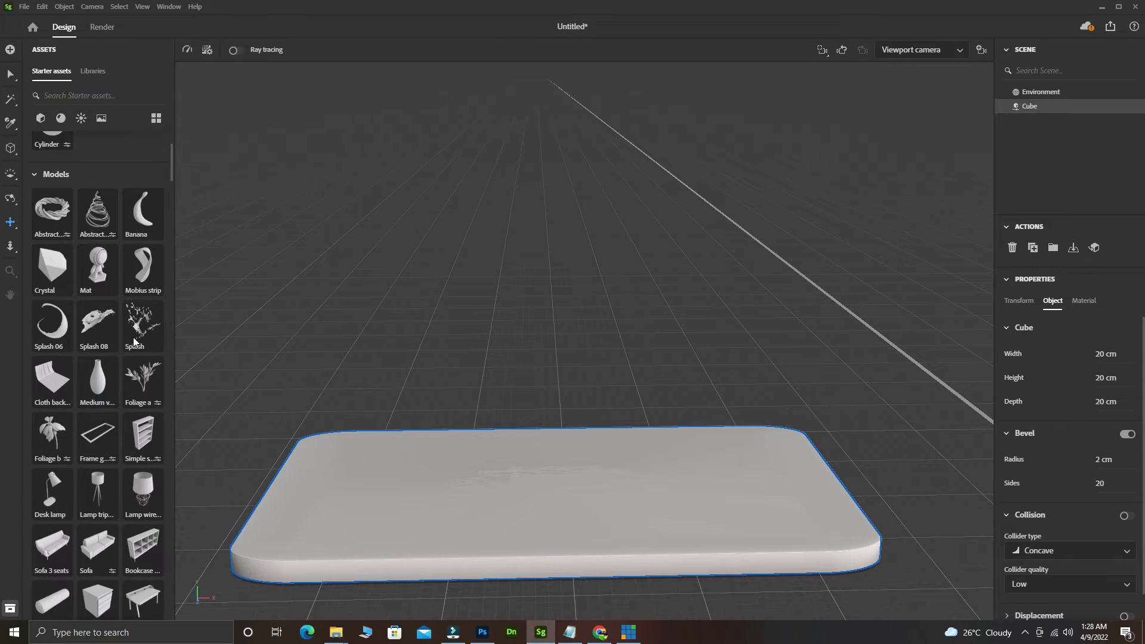
{"action": "scroll", "coordinate": [133, 338], "scroll_direction": "down", "scroll_amount": 6}
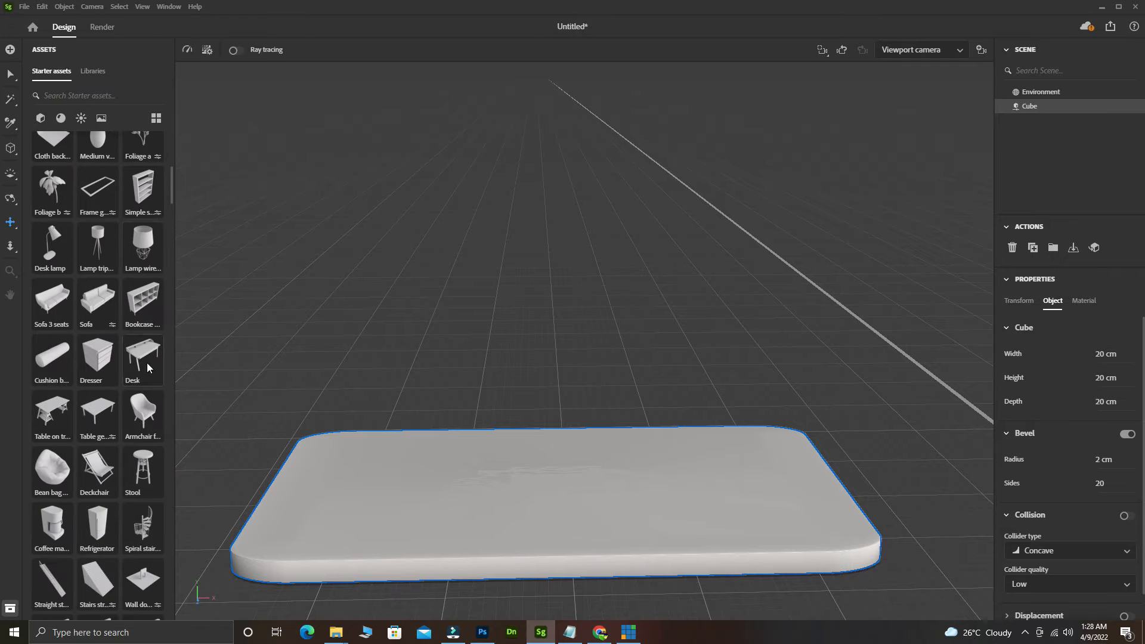
{"action": "scroll", "coordinate": [142, 364], "scroll_direction": "down", "scroll_amount": 1}
{"action": "scroll", "coordinate": [141, 363], "scroll_direction": "down", "scroll_amount": 5}
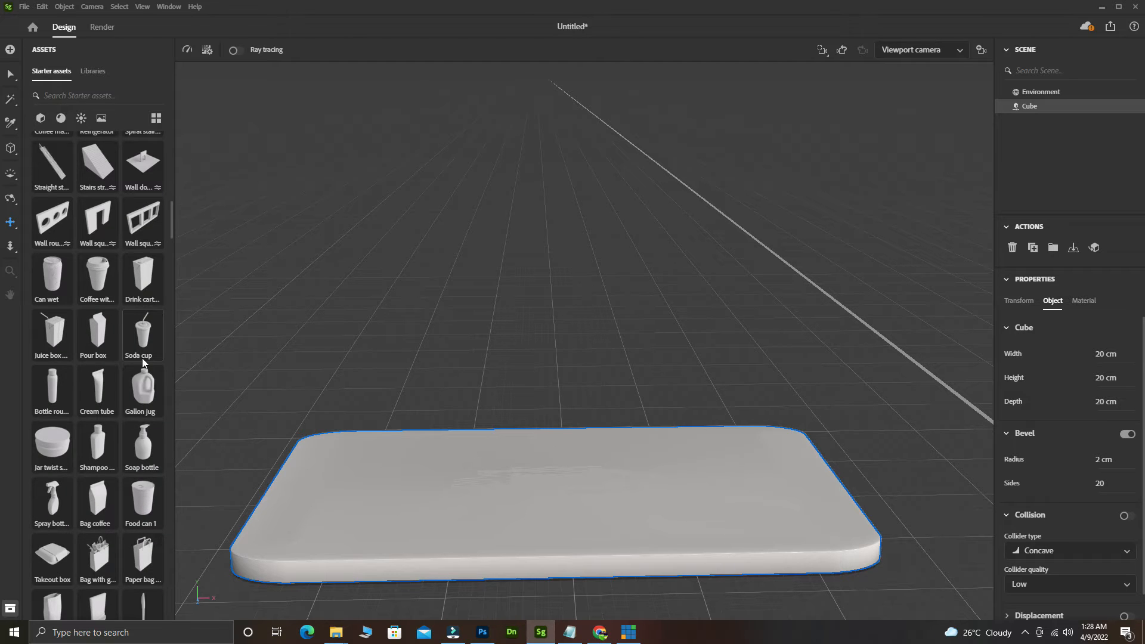
{"action": "scroll", "coordinate": [142, 358], "scroll_direction": "down", "scroll_amount": 1}
{"action": "left_click_drag", "start_coordinate": [136, 378], "coordinate": [437, 391]}
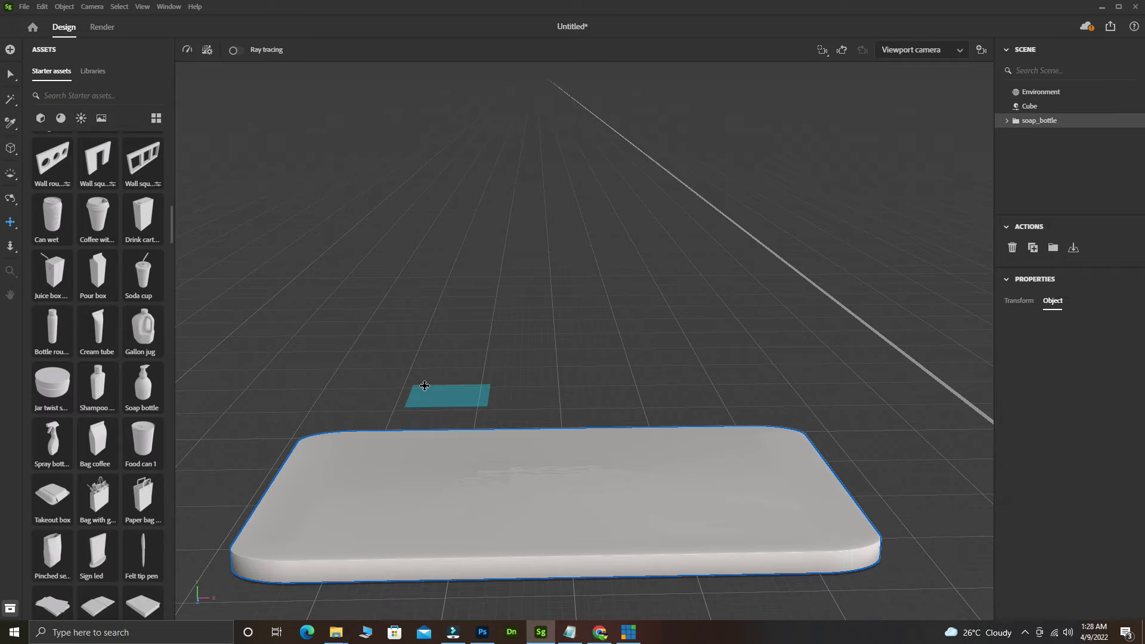
Step: Move the soap bottle over the slab and raise it so its base sits at the slab's top surface
{"action": "left_click_drag", "start_coordinate": [541, 403], "coordinate": [455, 375], "text": "alt"}
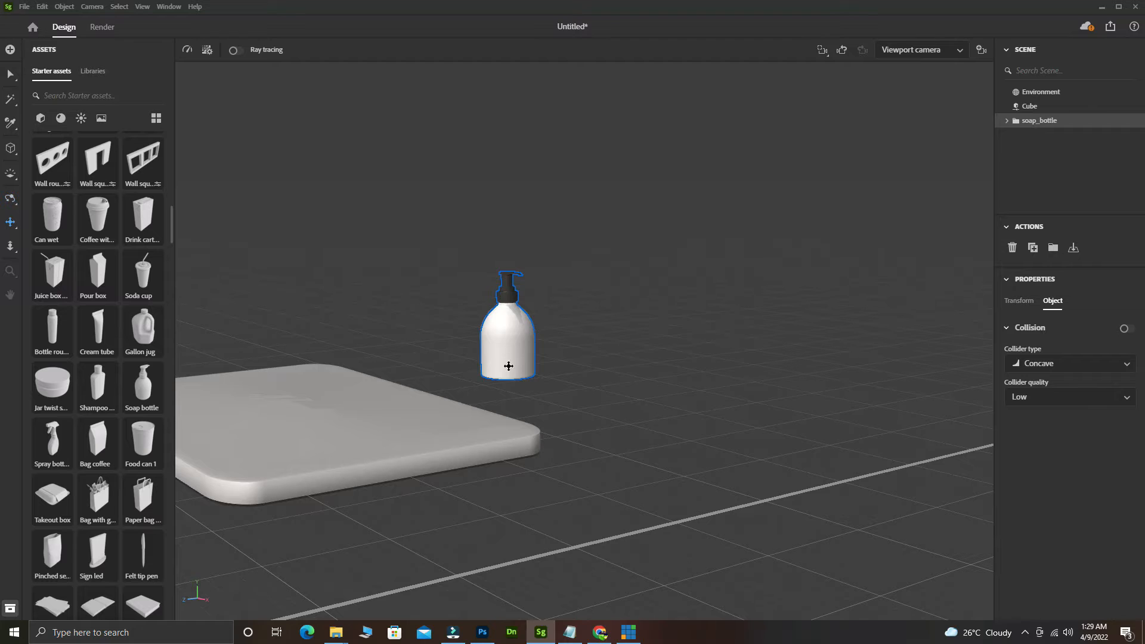
{"action": "left_click_drag", "start_coordinate": [425, 387], "coordinate": [233, 418]}
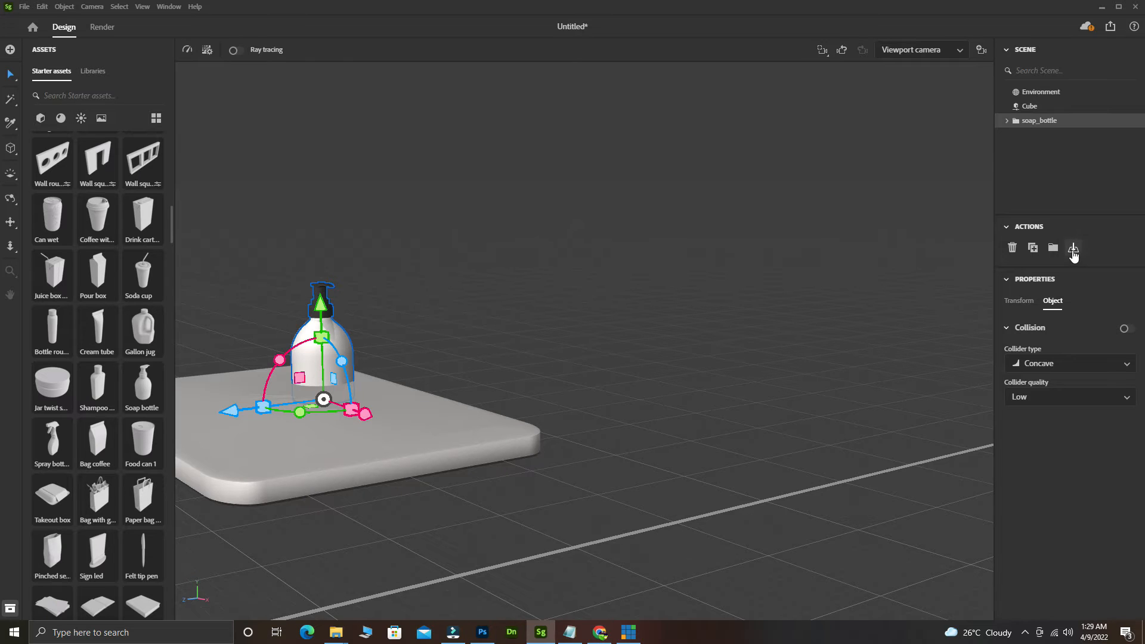
{"action": "left_click_drag", "start_coordinate": [321, 305], "coordinate": [322, 278]}
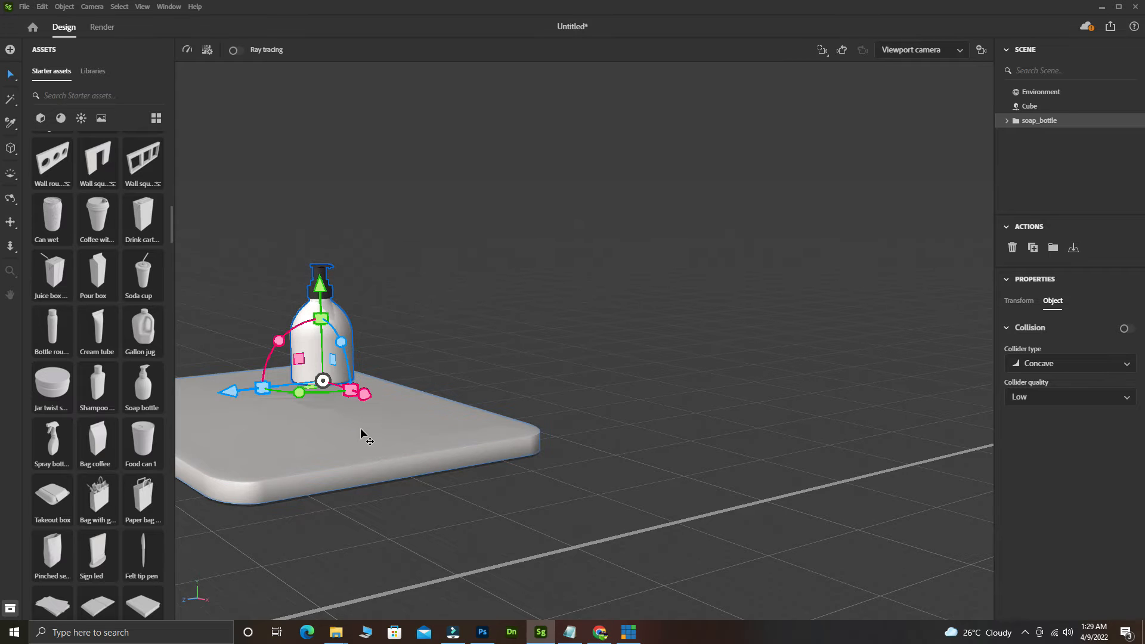
Step: Slide the soap bottle across the slab's top, away from the back corner
{"action": "middle_click_drag", "start_coordinate": [358, 432], "coordinate": [414, 443], "text": "alt"}
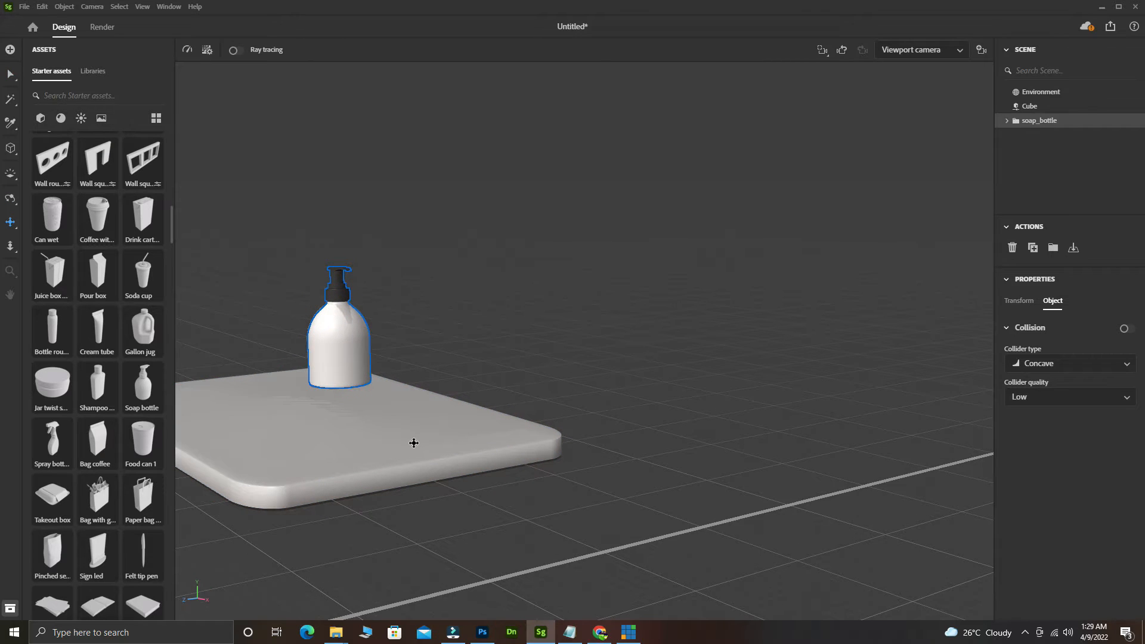
{"action": "left_click_drag", "start_coordinate": [413, 444], "coordinate": [492, 452], "text": "alt"}
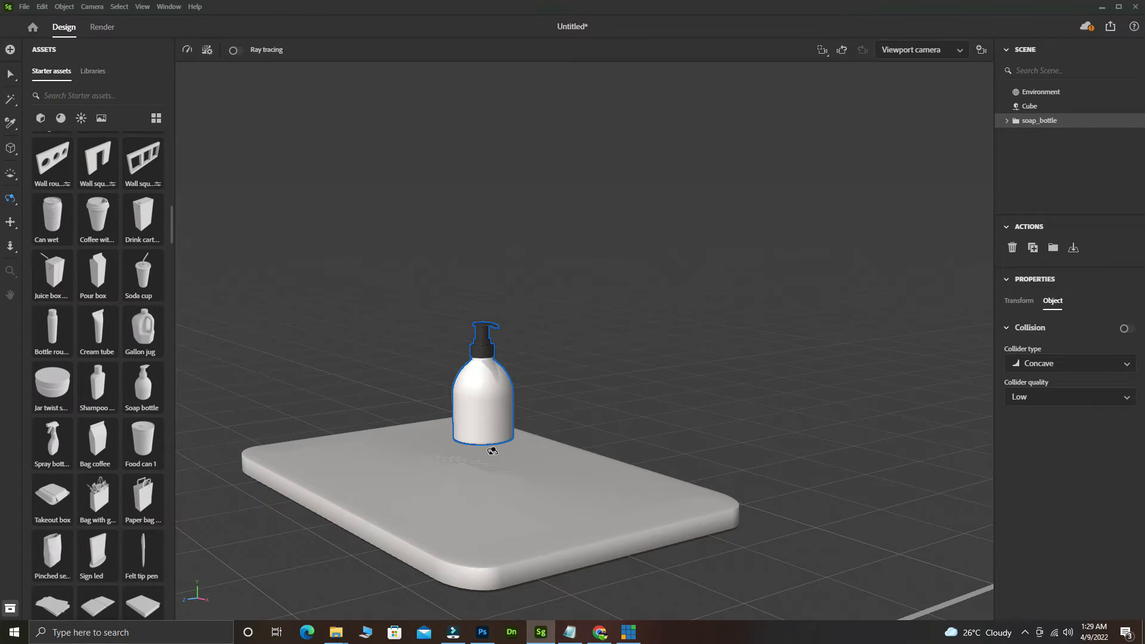
{"action": "right_click_drag", "start_coordinate": [492, 452], "coordinate": [457, 491], "text": "alt"}
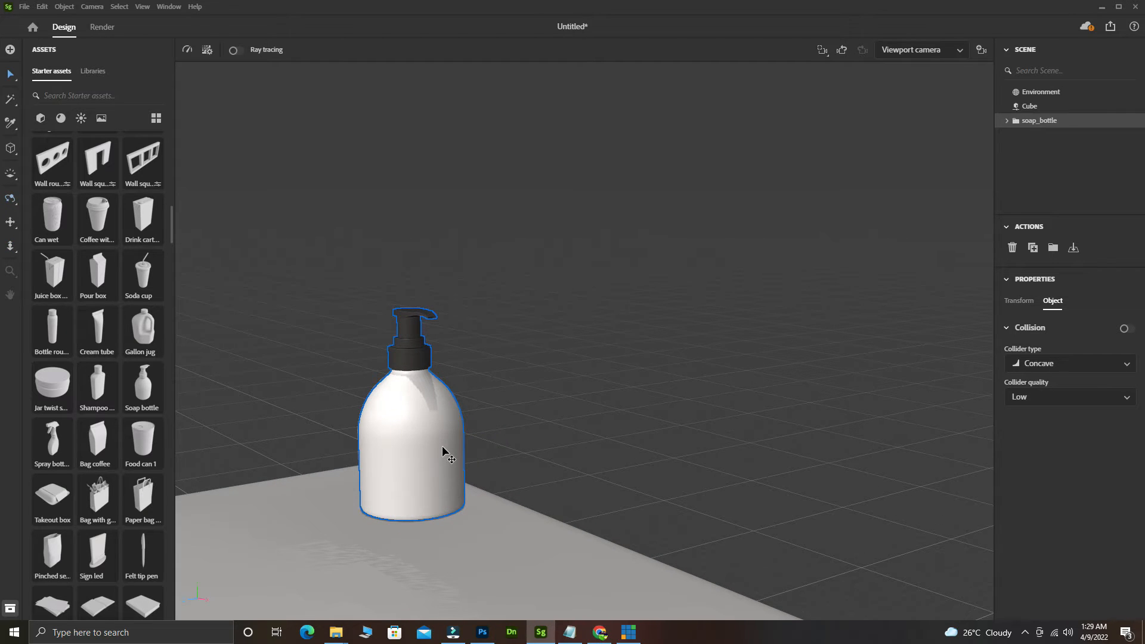
{"action": "left_click_drag", "start_coordinate": [442, 446], "coordinate": [305, 511]}
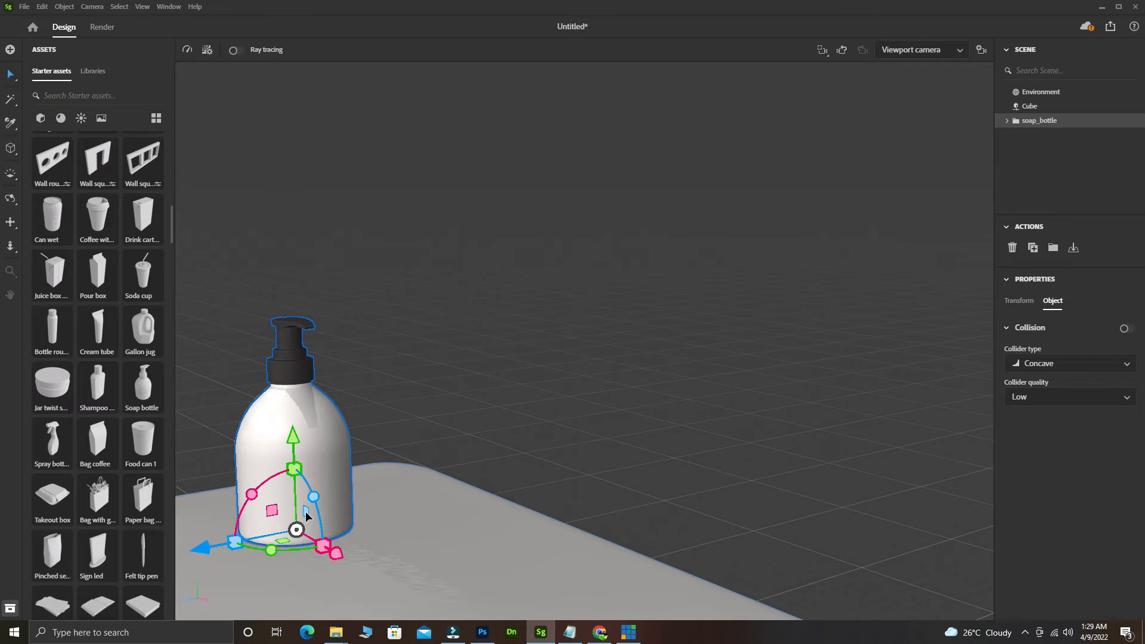
{"action": "key", "text": "alt"}
{"action": "middle_click_drag", "start_coordinate": [399, 505], "coordinate": [437, 342], "text": "alt"}
{"action": "key", "text": "alt"}
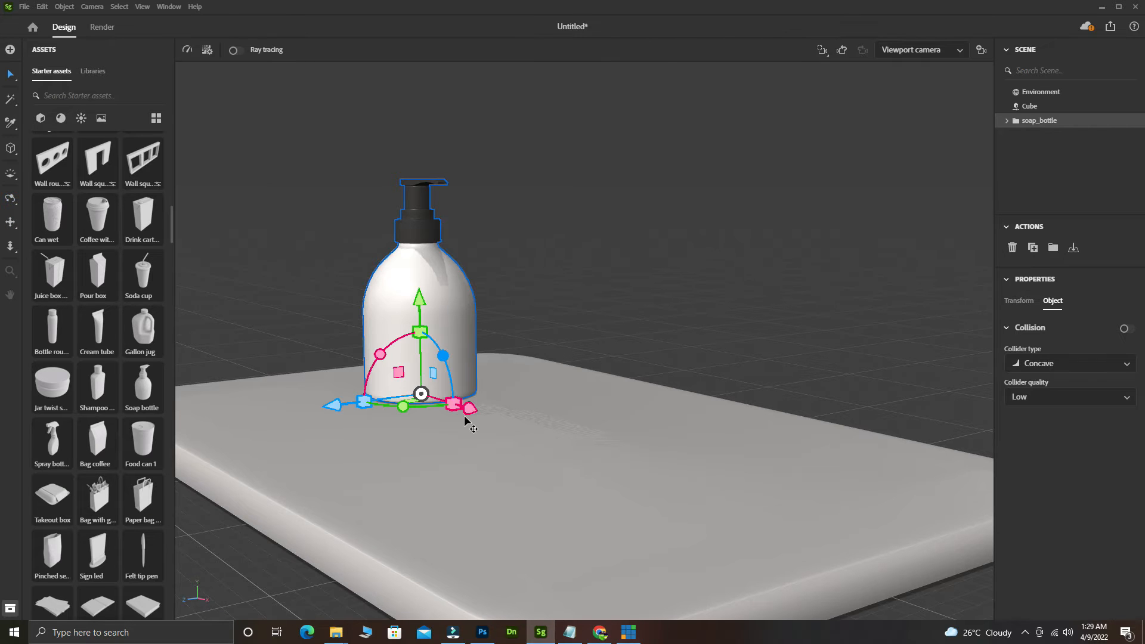
Step: Scale the soap bottle wider and taller, and slide it along the slab's top into a new standing position
{"action": "left_click_drag", "start_coordinate": [469, 411], "coordinate": [503, 434]}
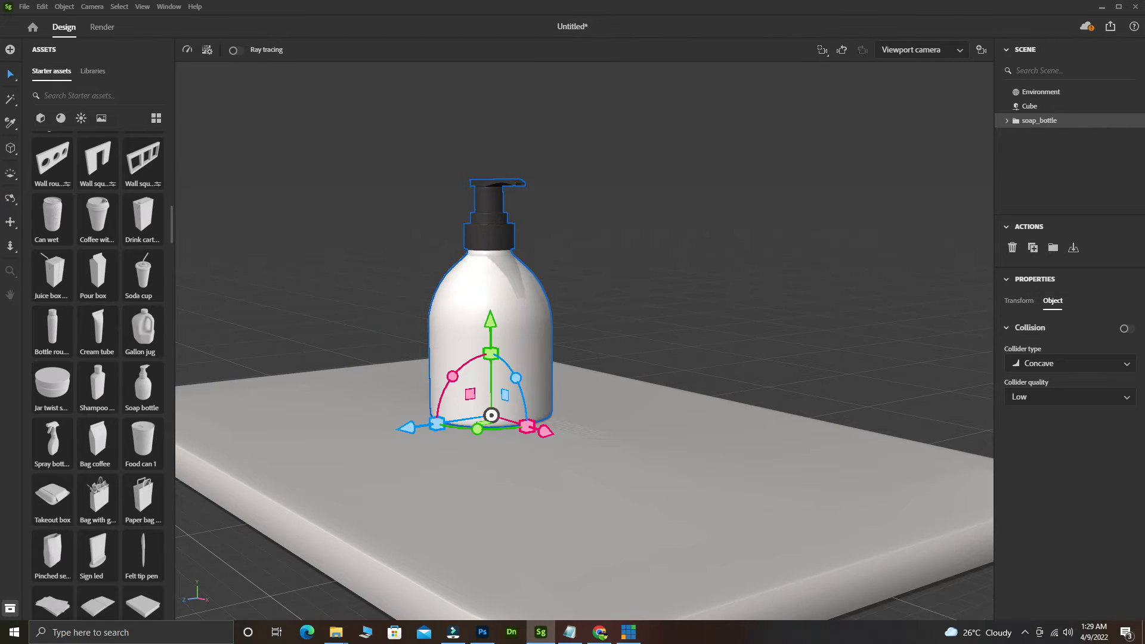
{"action": "left_click_drag", "start_coordinate": [440, 423], "coordinate": [531, 438]}
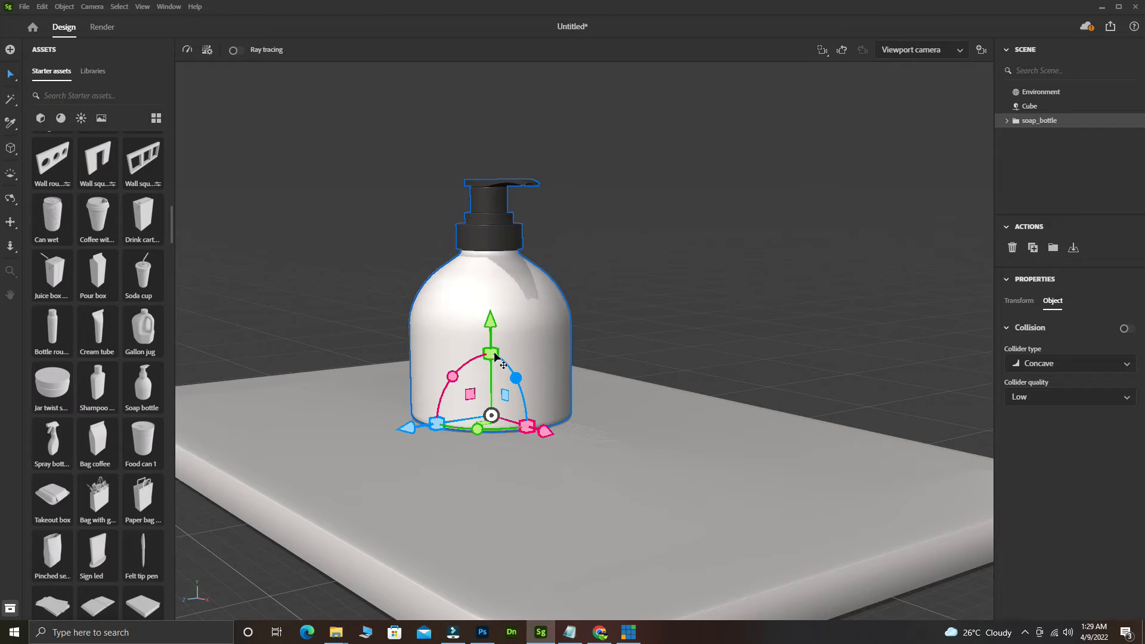
{"action": "left_click_drag", "start_coordinate": [495, 356], "coordinate": [491, 317]}
{"action": "scroll", "coordinate": [527, 442], "scroll_direction": "up", "scroll_amount": 2}
{"action": "right_click_drag", "start_coordinate": [527, 442], "coordinate": [826, 411]}
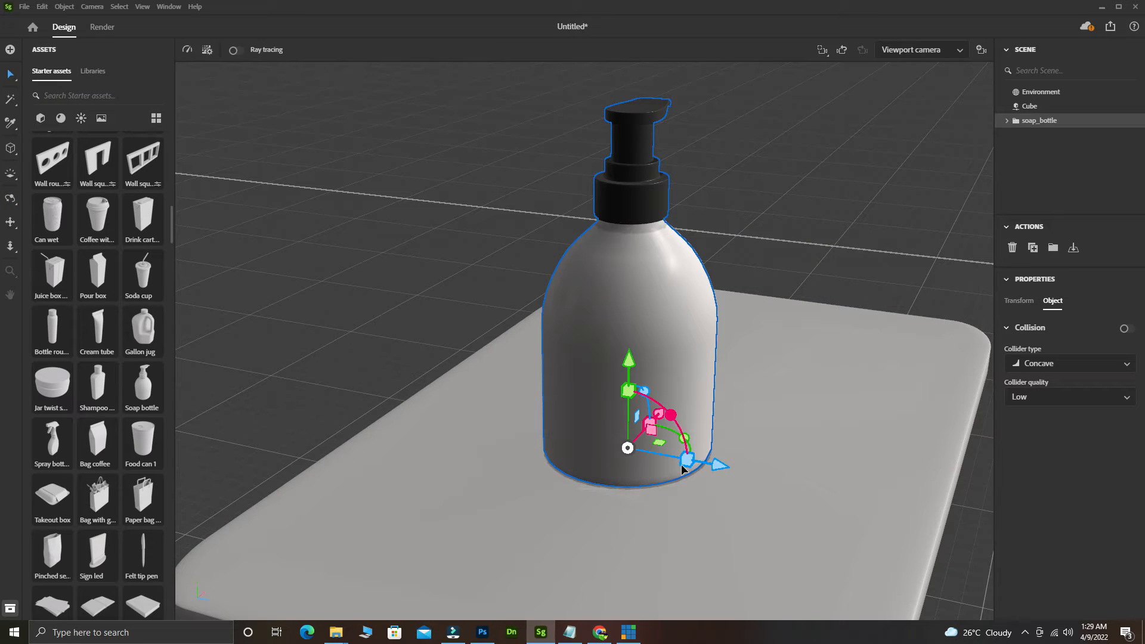
{"action": "left_click_drag", "start_coordinate": [689, 463], "coordinate": [693, 460]}
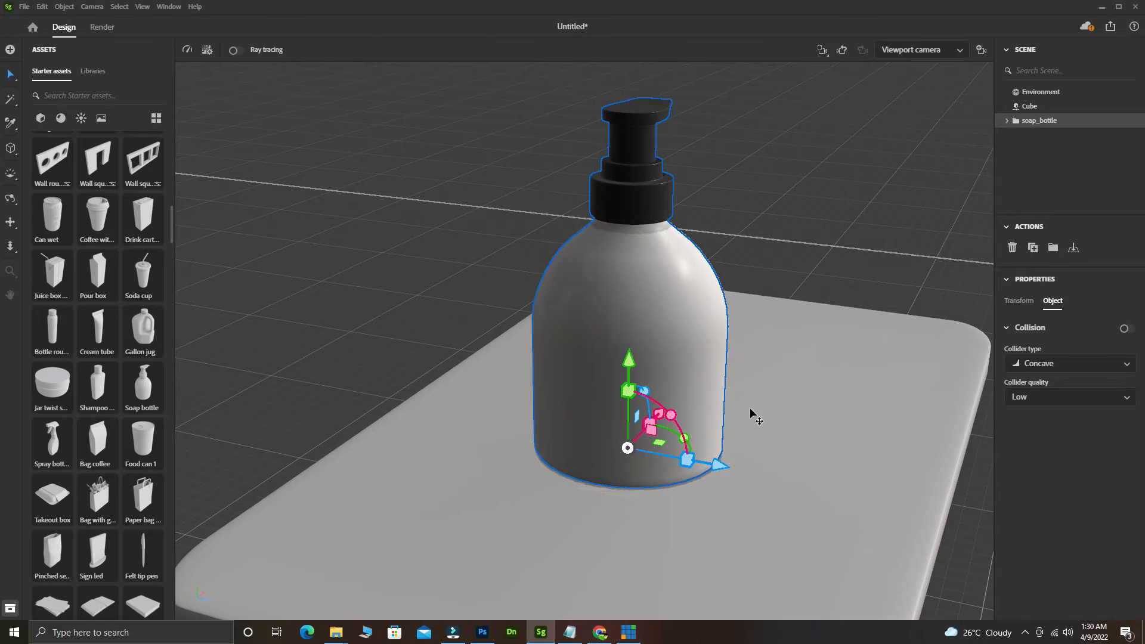
{"action": "left_click_drag", "start_coordinate": [749, 407], "coordinate": [630, 387], "text": "alt"}
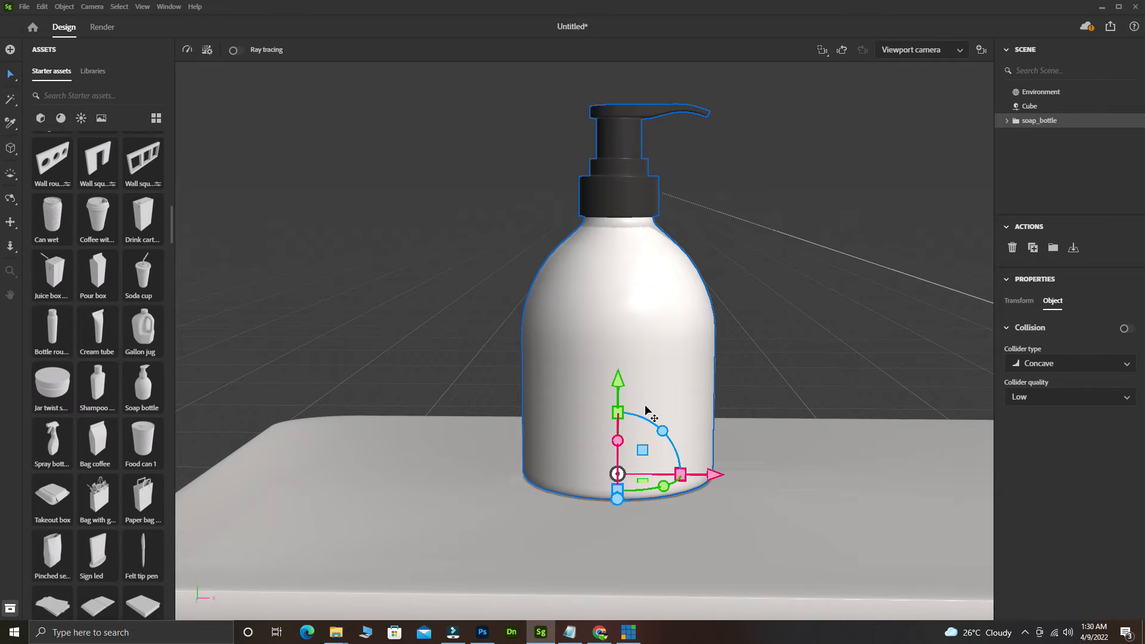
{"action": "left_click_drag", "start_coordinate": [713, 477], "coordinate": [660, 484]}
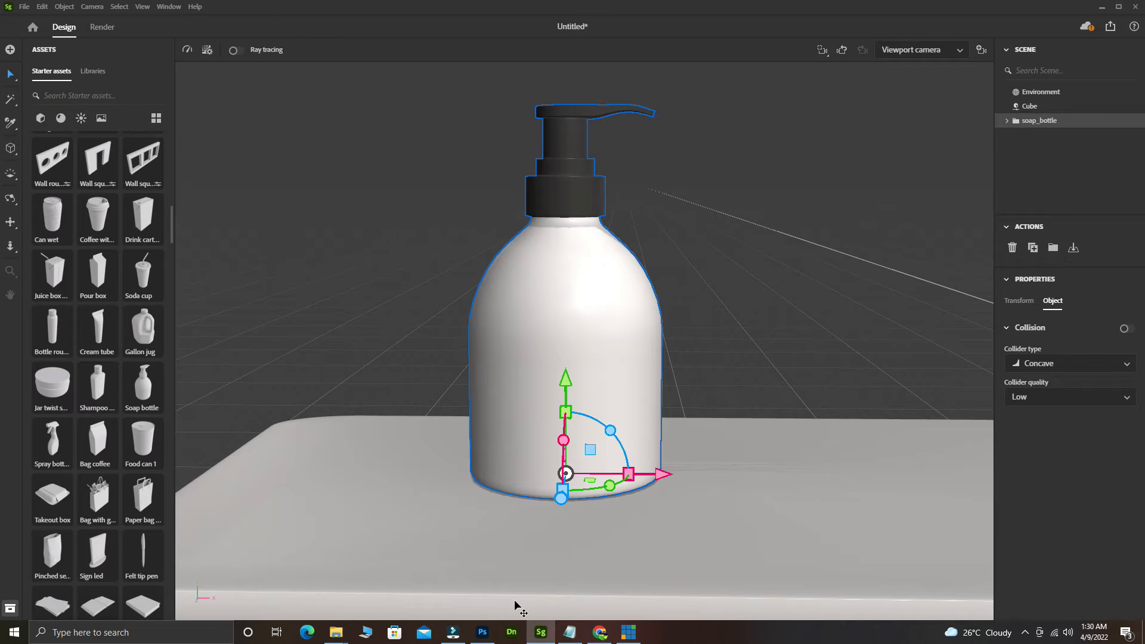
Step: Switch to File Explorer and locate the "hand soap berry" label image in the Desktop folder
{"action": "mouse_move", "coordinate": [336, 632]}
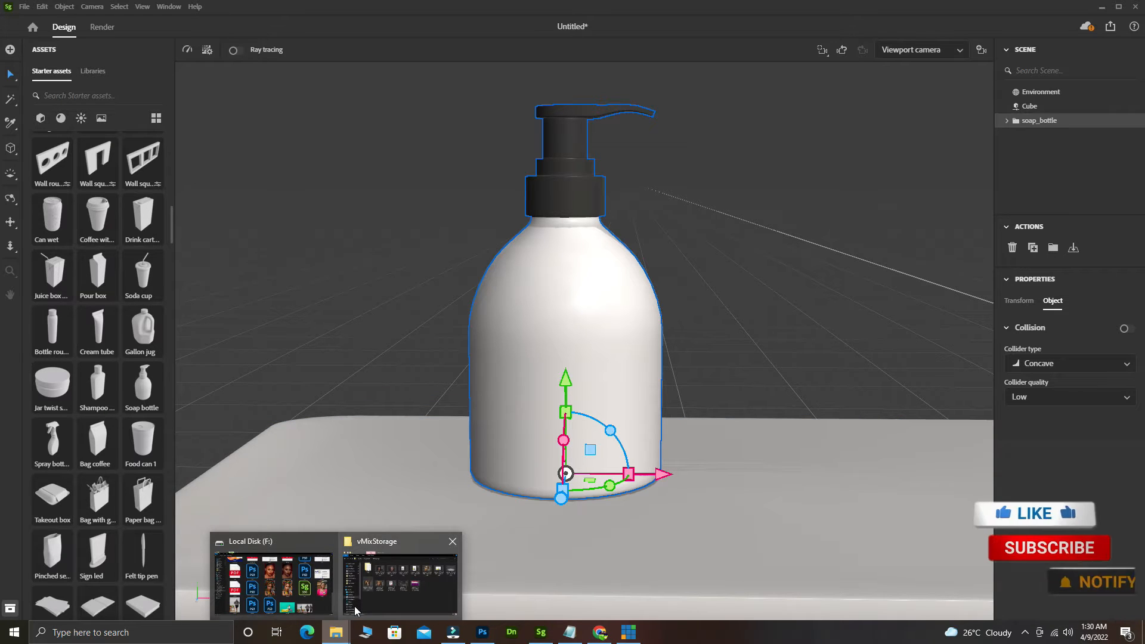
{"action": "left_click", "coordinate": [304, 554]}
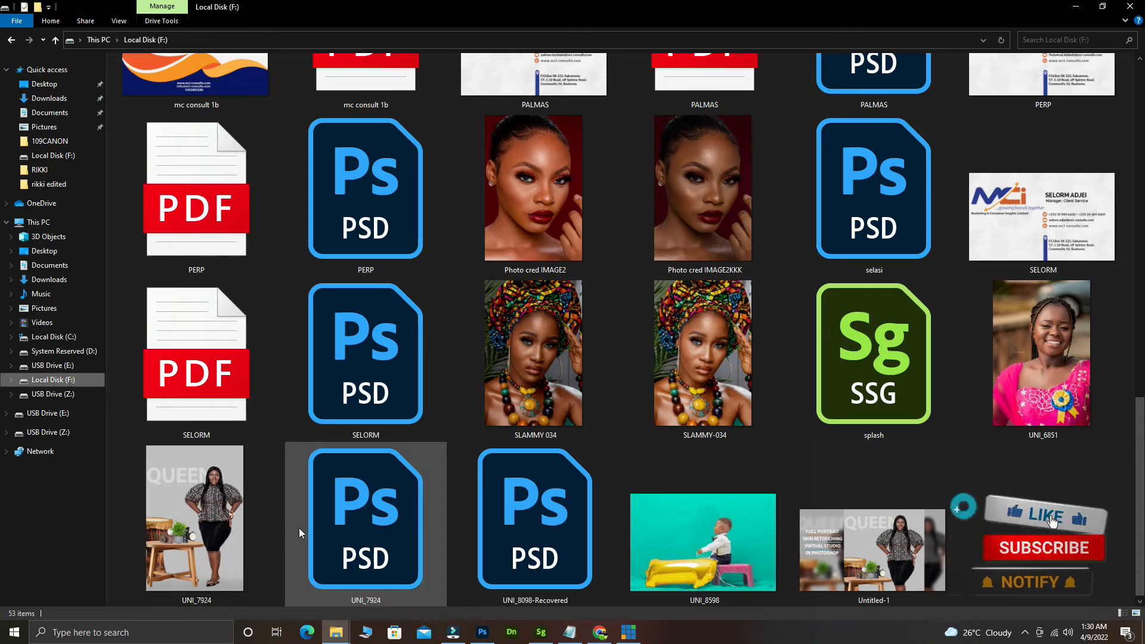
{"action": "left_click", "coordinate": [44, 251]}
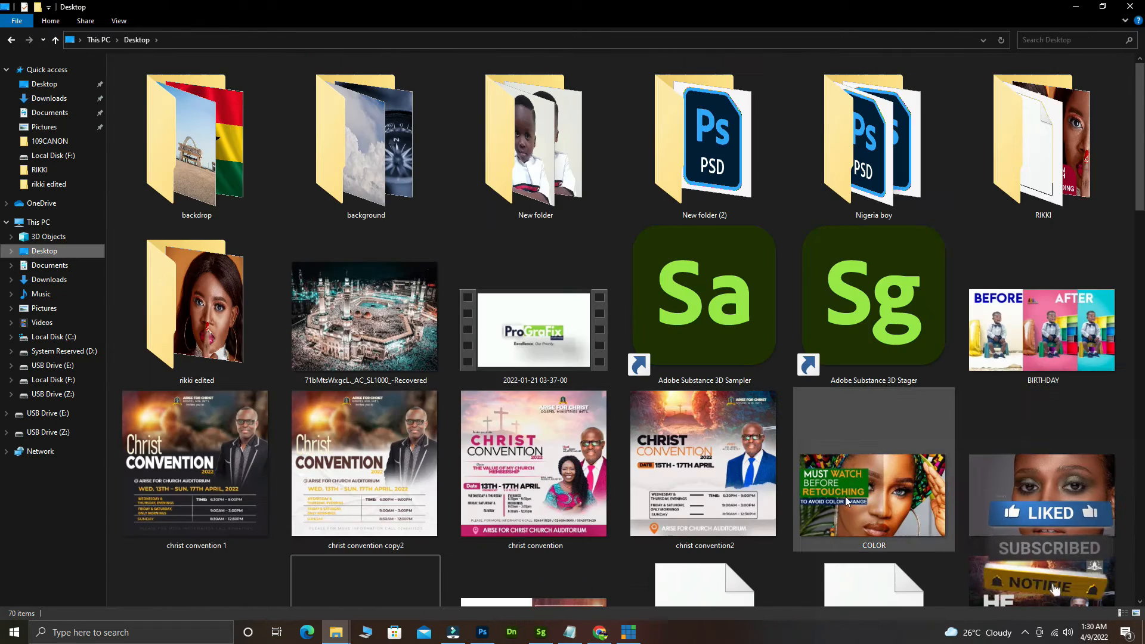
{"action": "scroll", "coordinate": [846, 498], "scroll_direction": "down", "scroll_amount": 15}
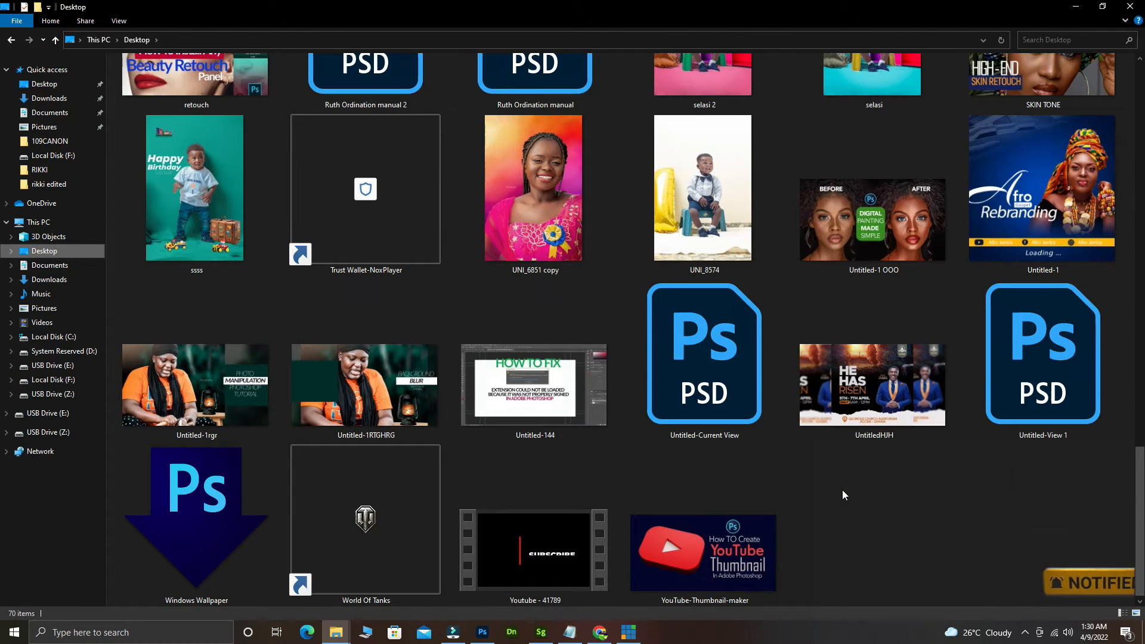
{"action": "scroll", "coordinate": [842, 489], "scroll_direction": "up", "scroll_amount": 10}
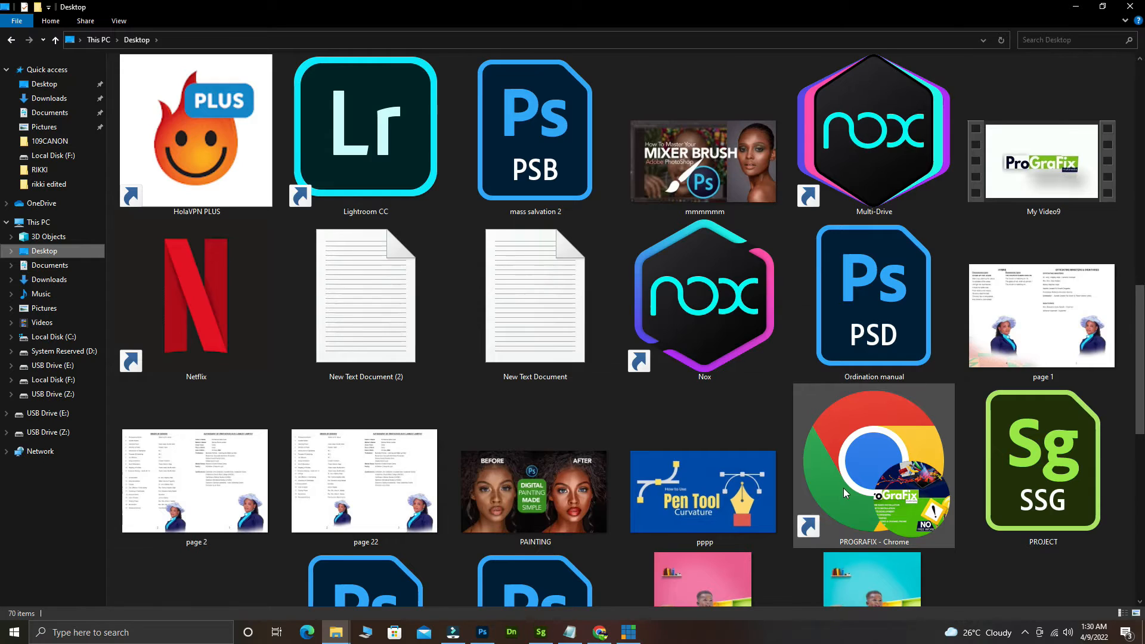
{"action": "scroll", "coordinate": [843, 487], "scroll_direction": "up", "scroll_amount": 5}
Step: Bring the "hand soap berry" image into the Stager scene and place it as a graphic on the soap bottle's body
{"action": "left_click_drag", "start_coordinate": [906, 356], "coordinate": [540, 636]}
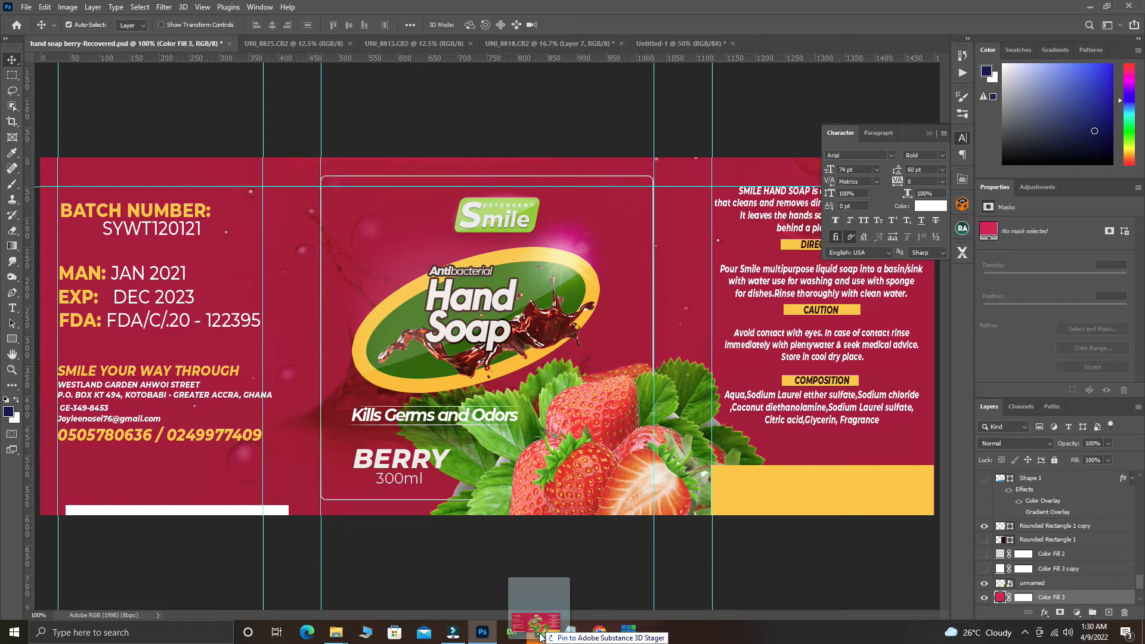
{"action": "left_click", "coordinate": [337, 632]}
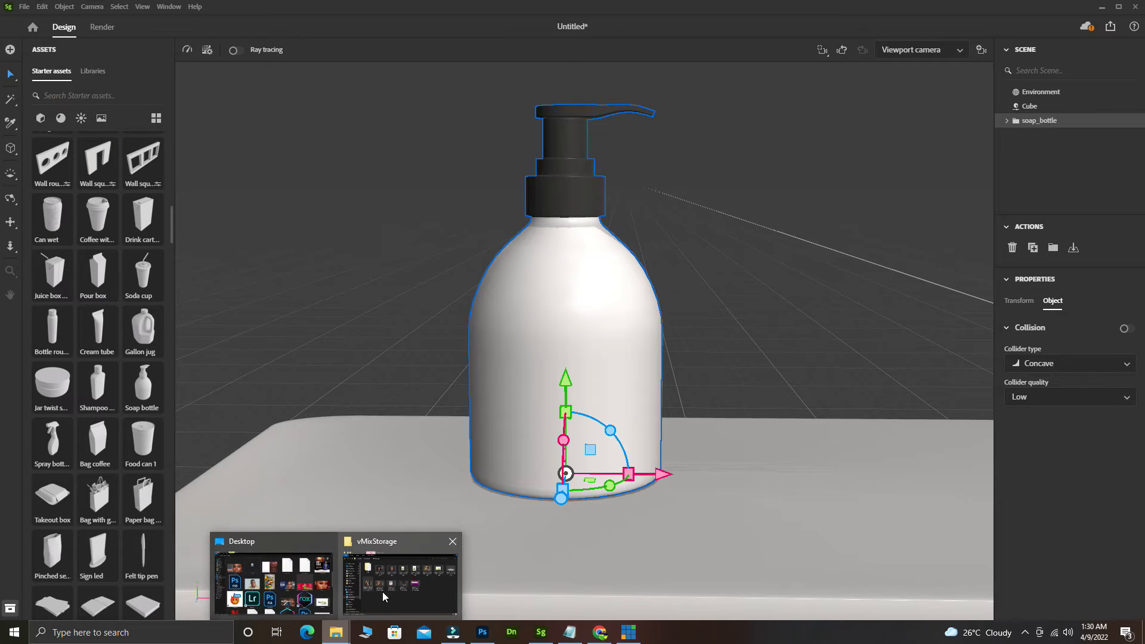
{"action": "left_click", "coordinate": [382, 593]}
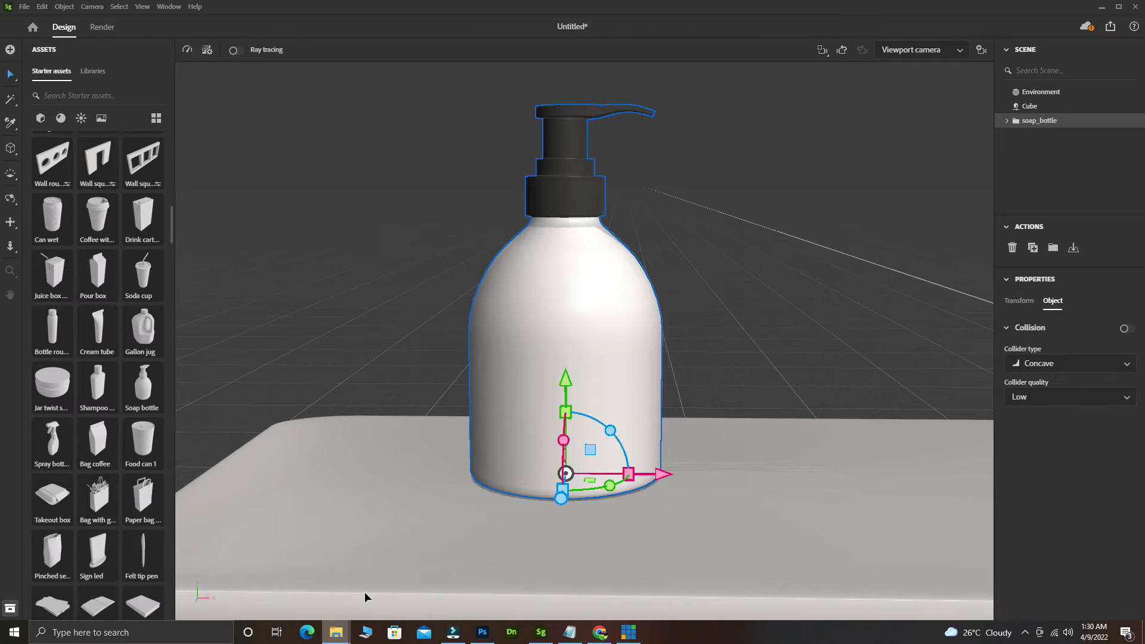
{"action": "right_click", "coordinate": [337, 632]}
{"action": "left_click", "coordinate": [340, 635]}
{"action": "left_click", "coordinate": [341, 637]}
{"action": "left_click", "coordinate": [313, 598]}
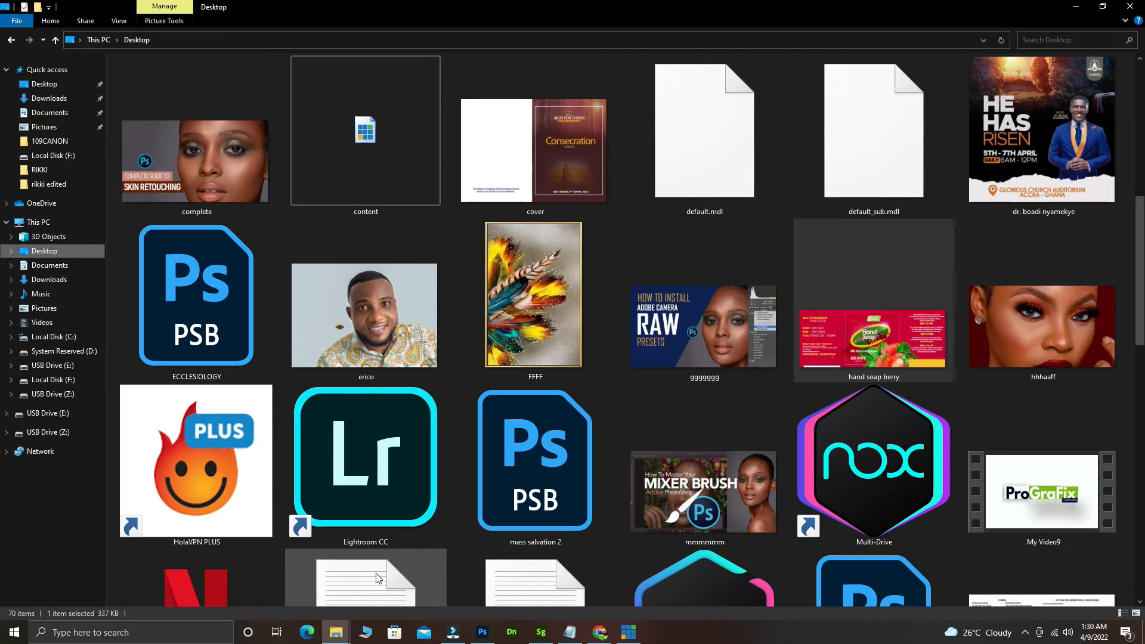
{"action": "left_click_drag", "start_coordinate": [880, 353], "coordinate": [577, 382]}
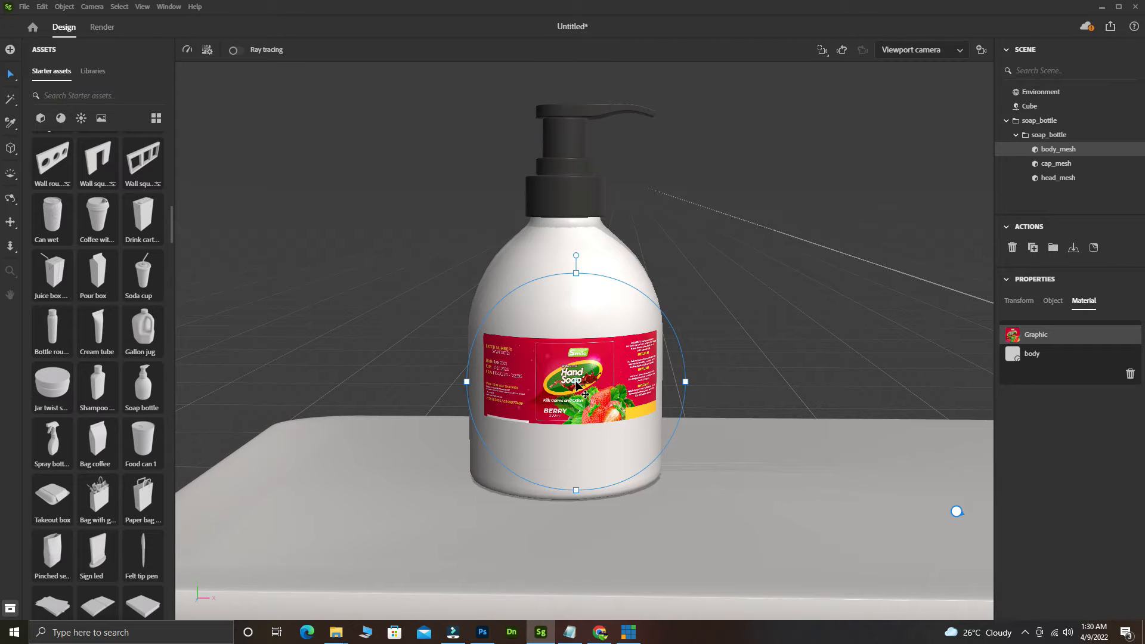
Step: Stretch the label decal to a scale of 12.31% by 14.83% and shift it lower on the bottle's body
{"action": "left_click_drag", "start_coordinate": [466, 382], "coordinate": [403, 381]}
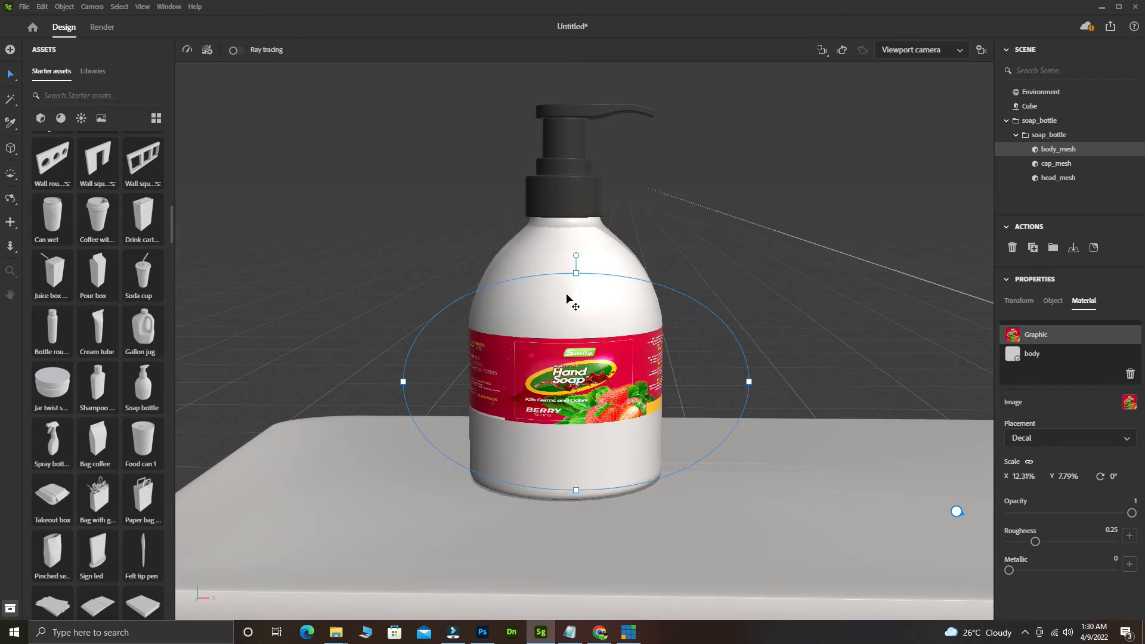
{"action": "left_click_drag", "start_coordinate": [577, 273], "coordinate": [575, 222]}
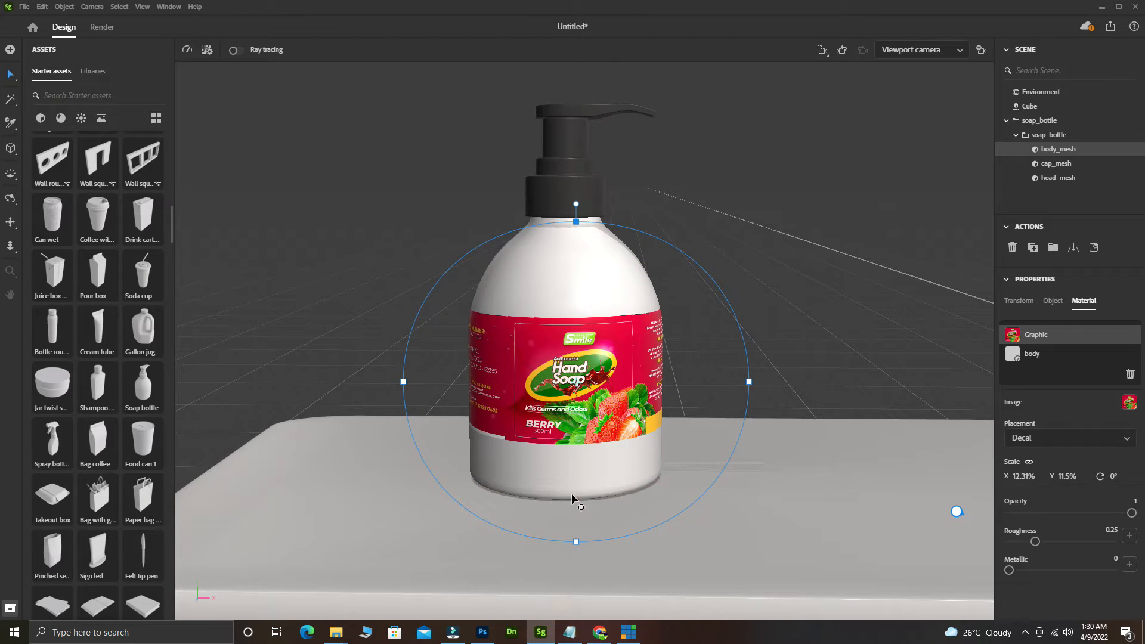
{"action": "left_click_drag", "start_coordinate": [575, 543], "coordinate": [582, 594]}
{"action": "mouse_move", "coordinate": [579, 377]}
{"action": "left_mouse_down"}
{"action": "mouse_move", "coordinate": [580, 403]}
{"action": "mouse_move", "coordinate": [592, 391]}
{"action": "left_mouse_up"}
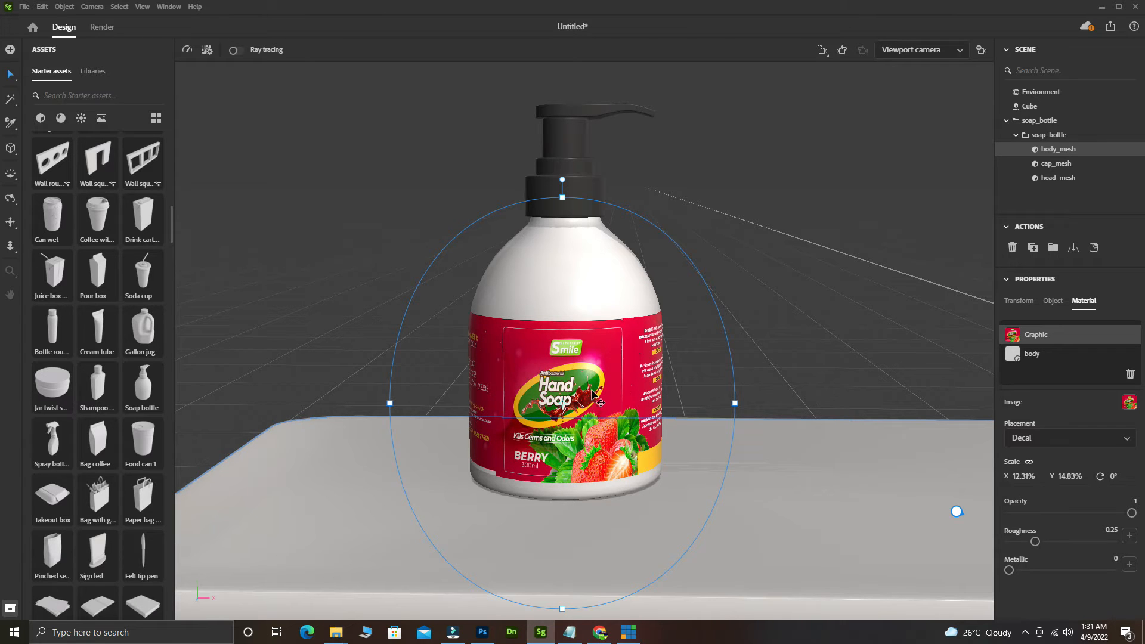
Step: Select the whole labelled soap bottle and move it toward the slab's front edge and slightly to the left
{"action": "key", "text": "3"}
{"action": "left_click_drag", "start_coordinate": [573, 441], "coordinate": [571, 298]}
{"action": "key", "text": "v"}
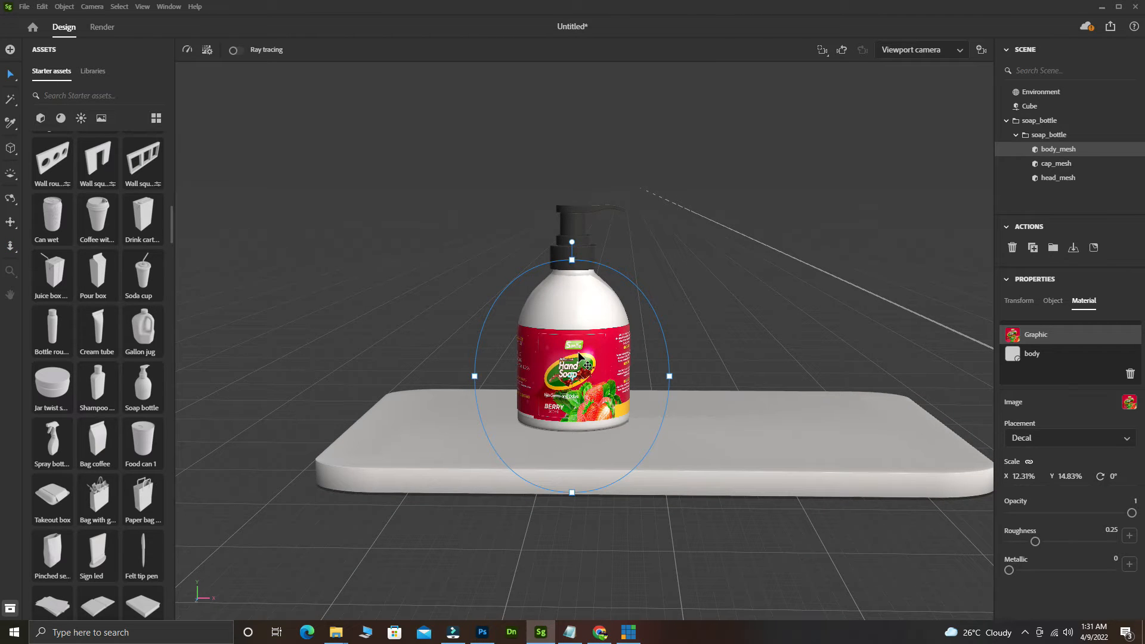
{"action": "left_click", "coordinate": [585, 239]}
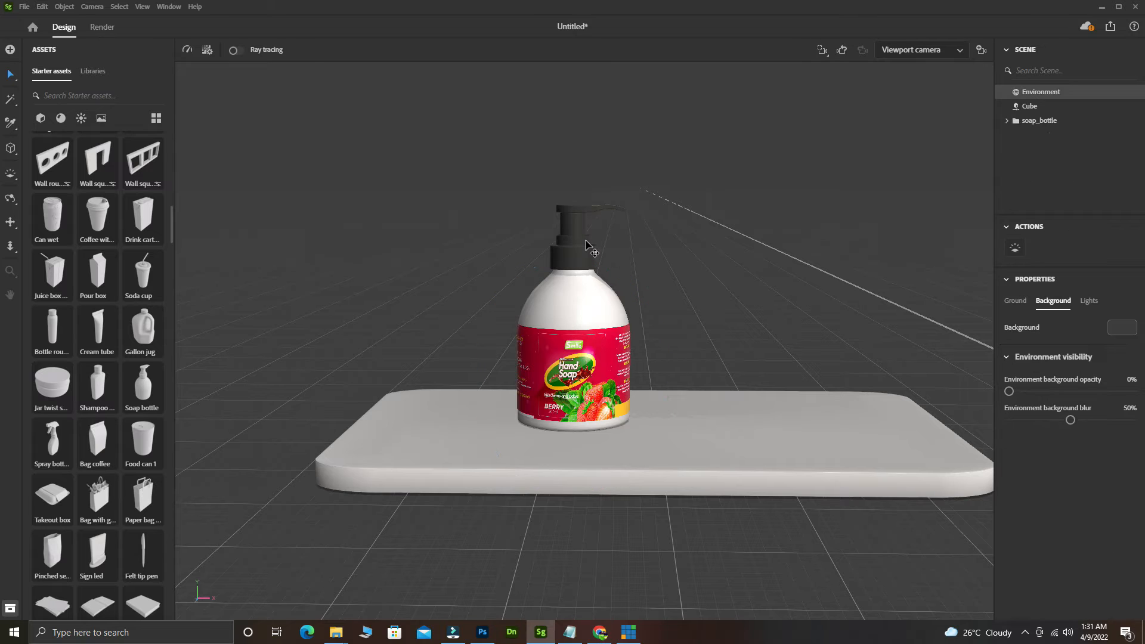
{"action": "left_click", "coordinate": [596, 341]}
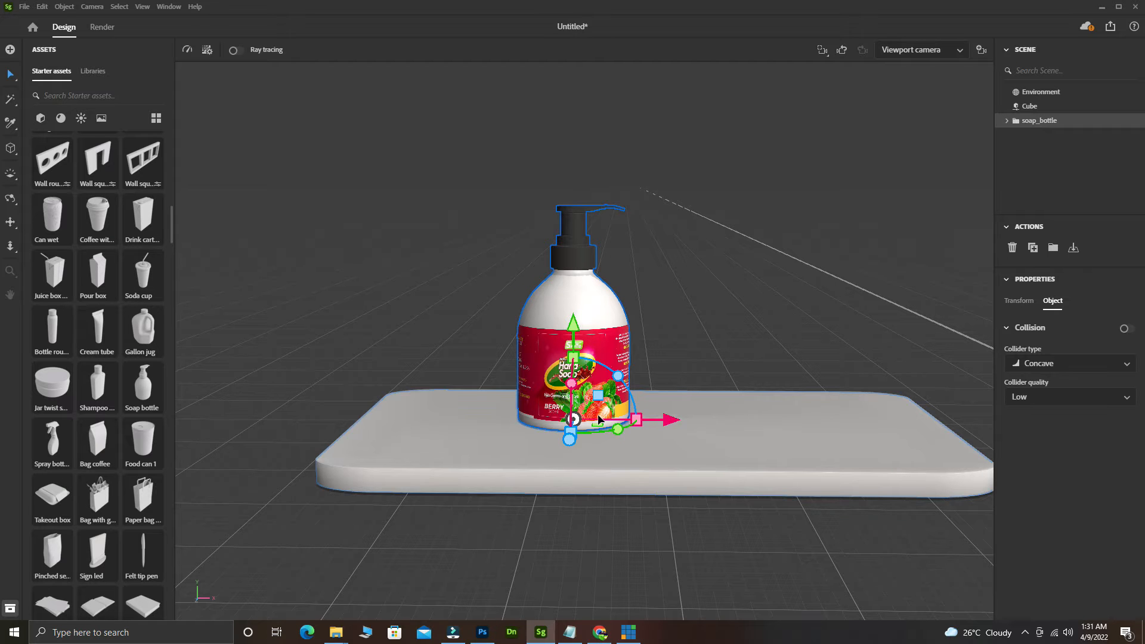
{"action": "right_click_drag", "start_coordinate": [615, 419], "coordinate": [660, 411]}
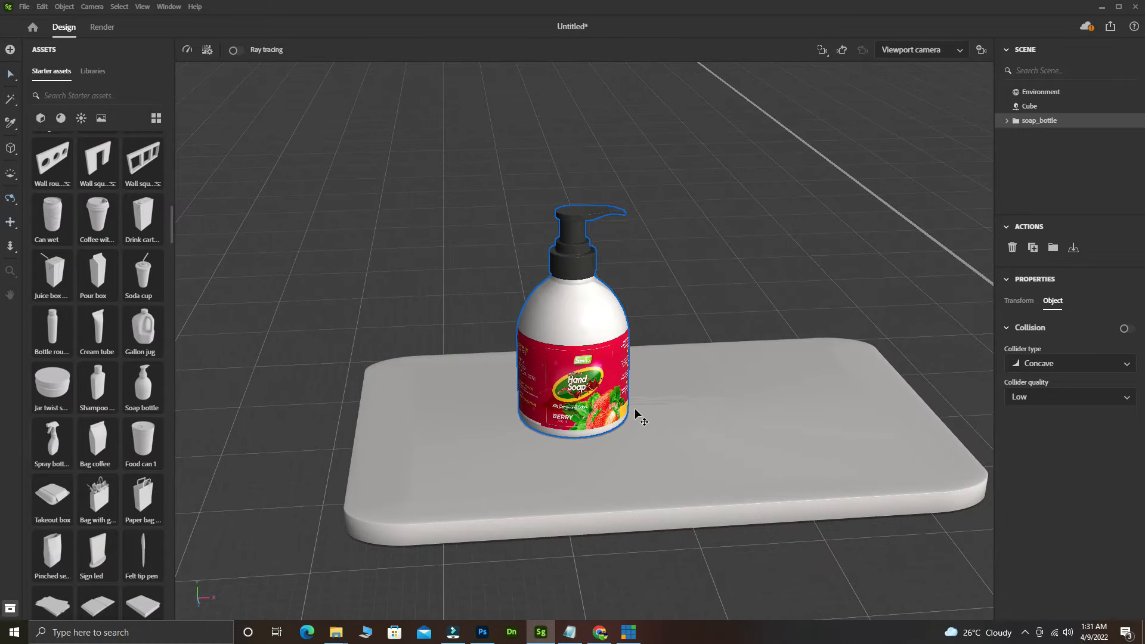
{"action": "left_click_drag", "start_coordinate": [668, 411], "coordinate": [630, 419]}
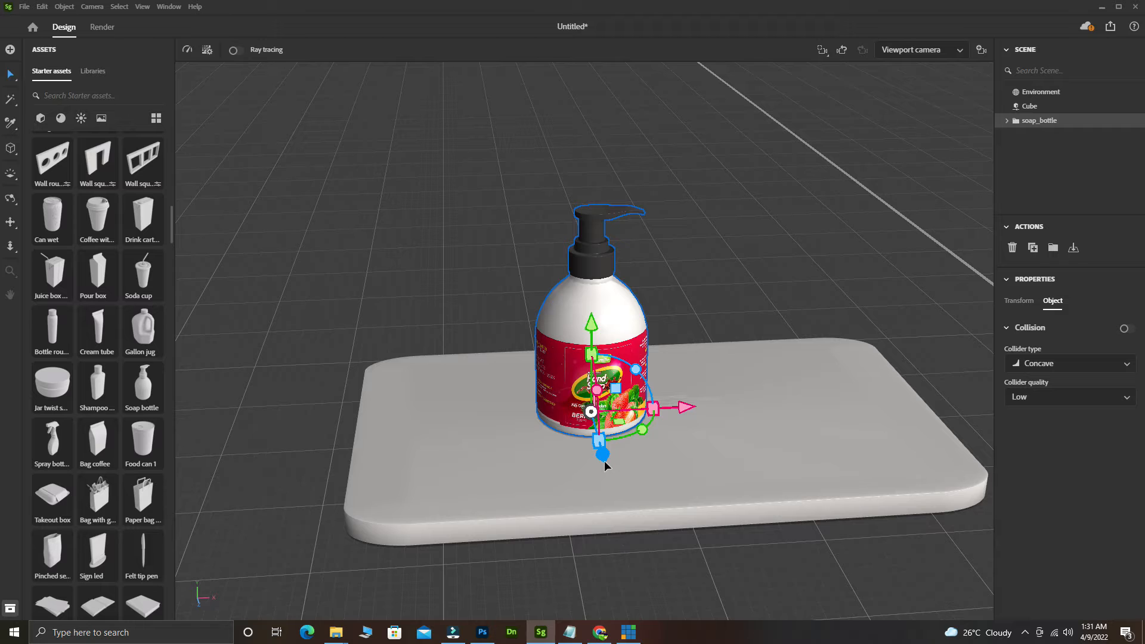
{"action": "left_click_drag", "start_coordinate": [603, 458], "coordinate": [608, 482]}
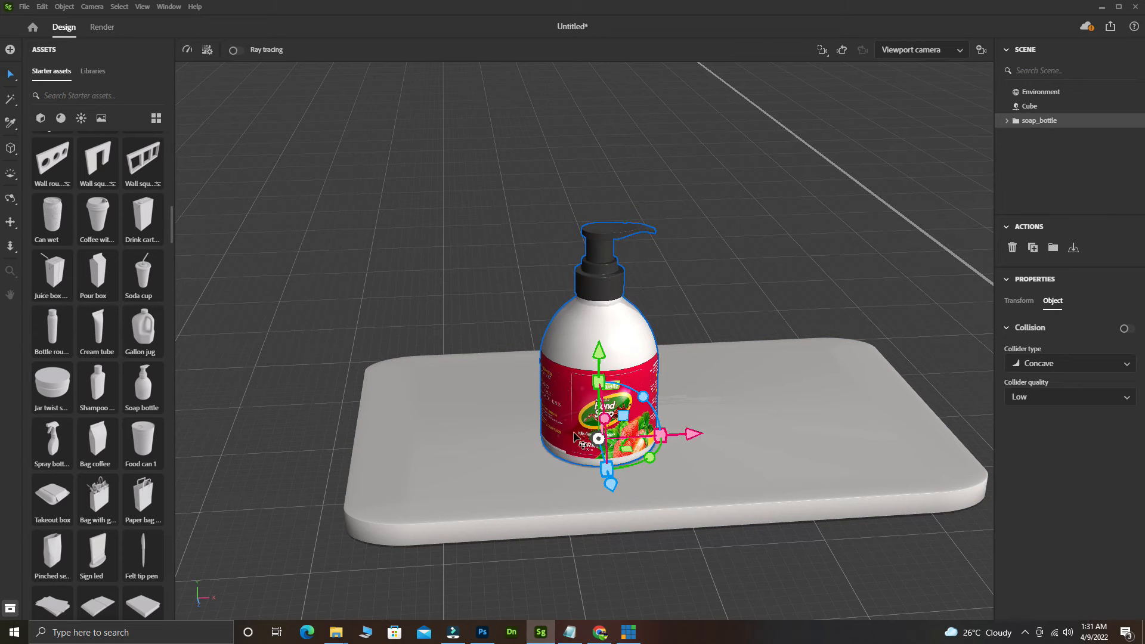
{"action": "left_click_drag", "start_coordinate": [678, 437], "coordinate": [654, 438]}
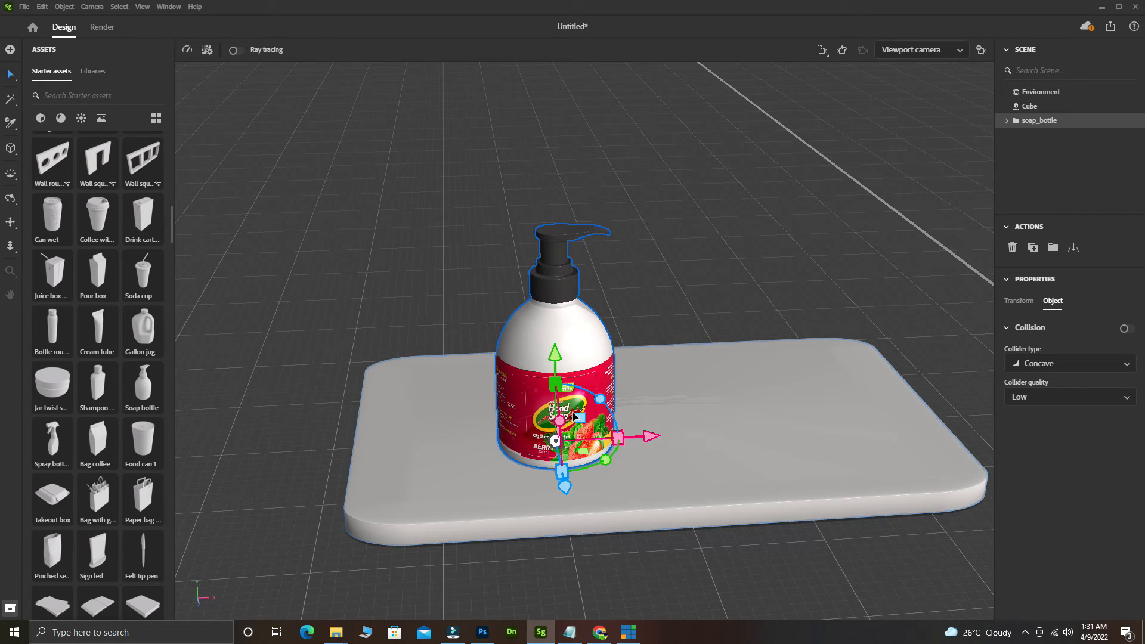
Step: Add the Cream tube model from the starter assets behind the slab and move it closer to the soap bottle
{"action": "left_click_drag", "start_coordinate": [554, 425], "coordinate": [556, 377], "text": "alt"}
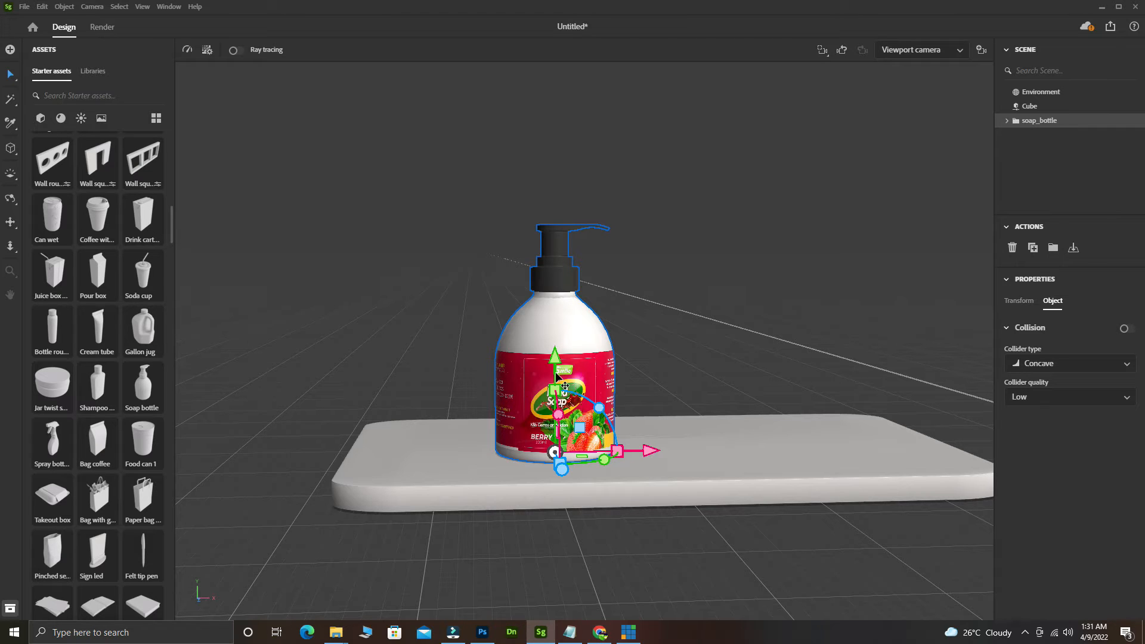
{"action": "mouse_move", "coordinate": [82, 352]}
{"action": "left_mouse_down"}
{"action": "mouse_move", "coordinate": [108, 346]}
{"action": "mouse_move", "coordinate": [205, 380]}
{"action": "mouse_move", "coordinate": [661, 363]}
{"action": "left_mouse_up"}
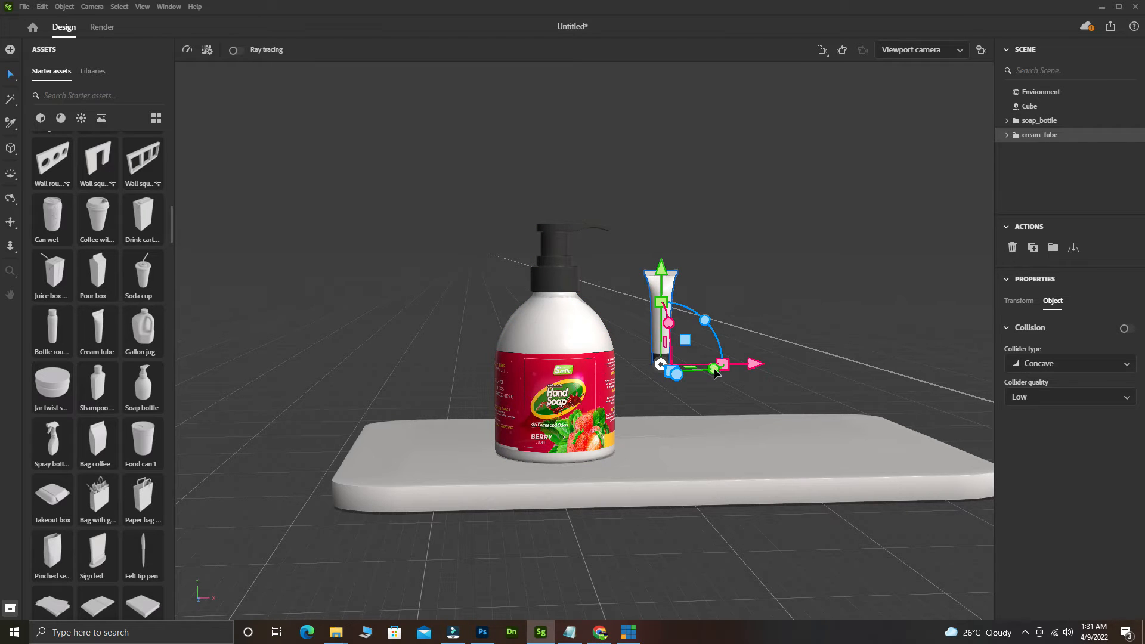
{"action": "left_click_drag", "start_coordinate": [716, 372], "coordinate": [663, 356], "text": "alt"}
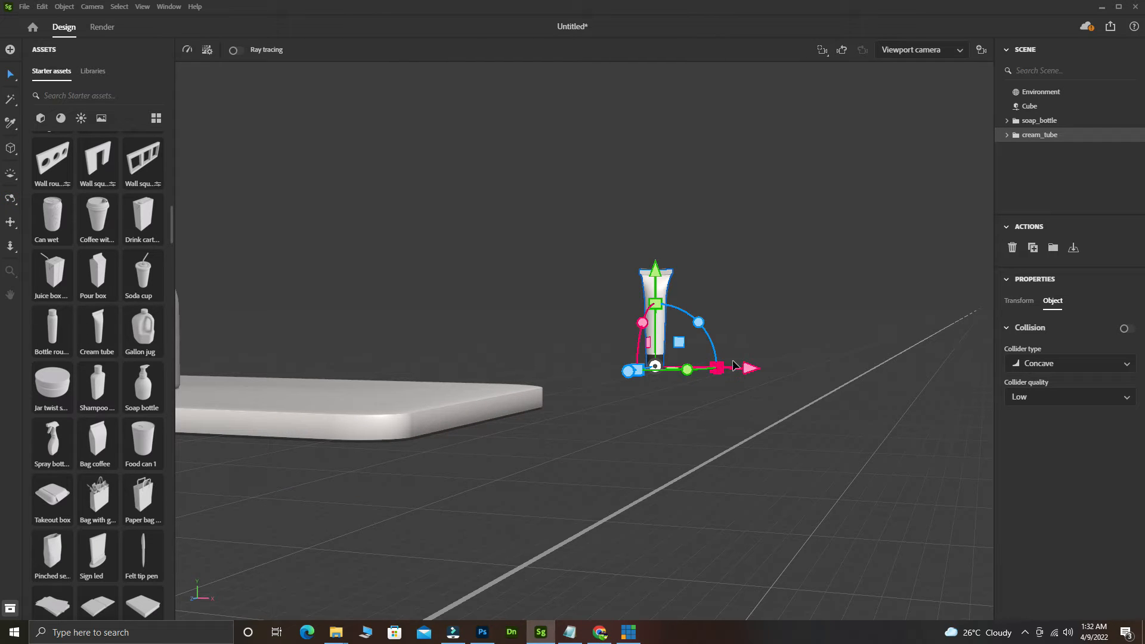
{"action": "left_click_drag", "start_coordinate": [740, 368], "coordinate": [506, 364]}
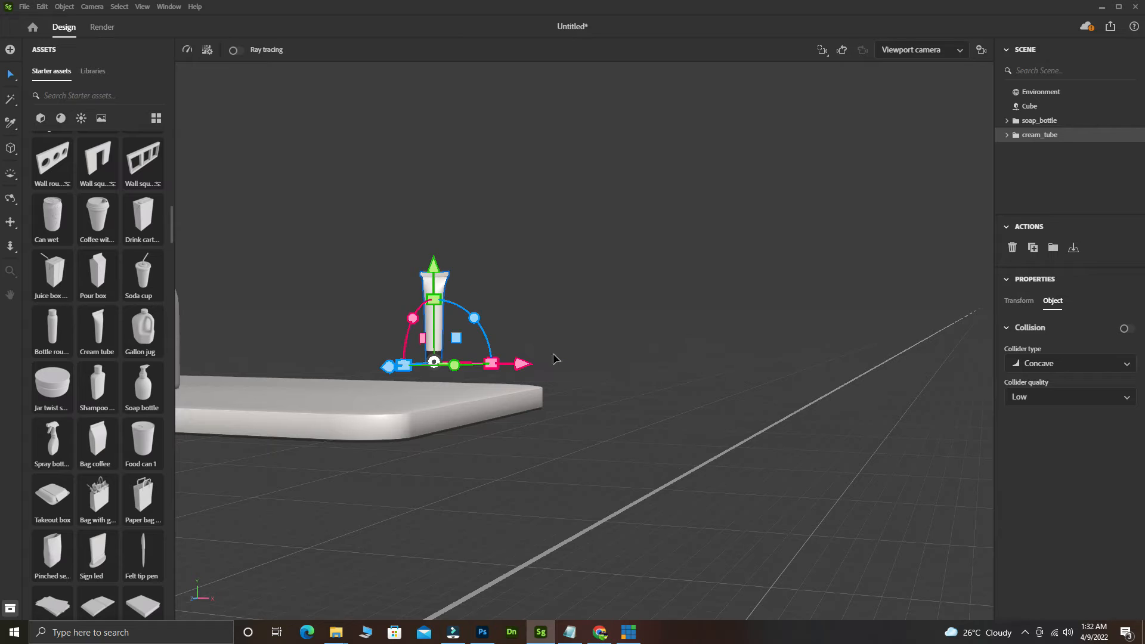
{"action": "left_click_drag", "start_coordinate": [389, 363], "coordinate": [122, 427]}
Step: Move the cream tube forward onto the slab so it stands beside the soap bottle
{"action": "right_click_drag", "start_coordinate": [233, 418], "coordinate": [436, 380], "text": "alt"}
{"action": "right_click_drag", "start_coordinate": [233, 489], "coordinate": [902, 455], "text": "alt"}
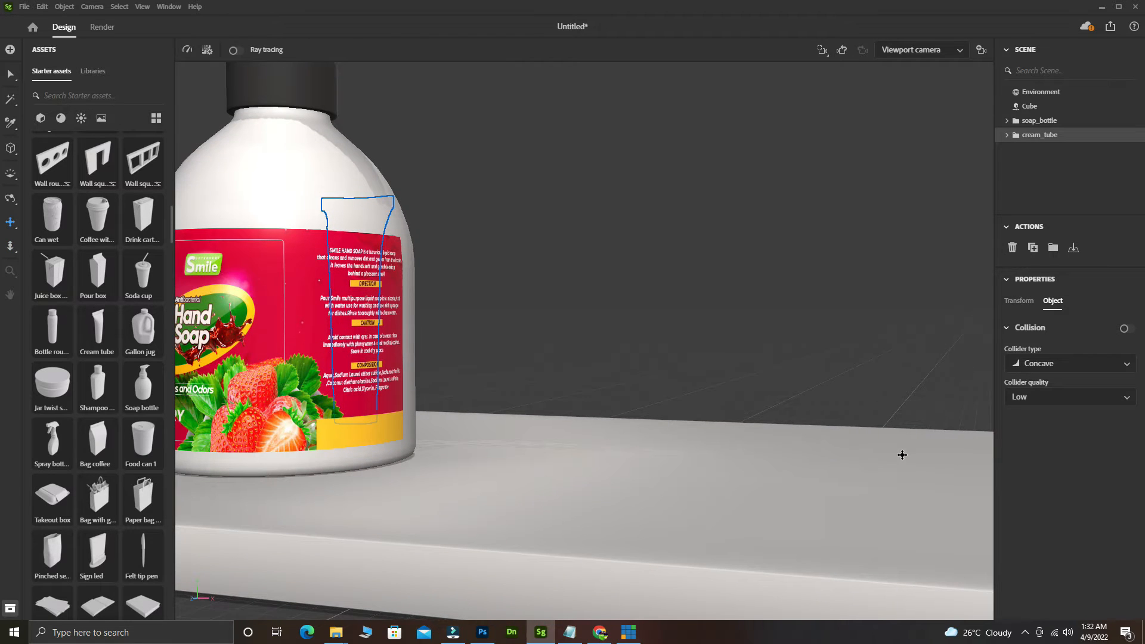
{"action": "key", "text": "v"}
{"action": "left_click_drag", "start_coordinate": [575, 413], "coordinate": [431, 414], "text": "alt"}
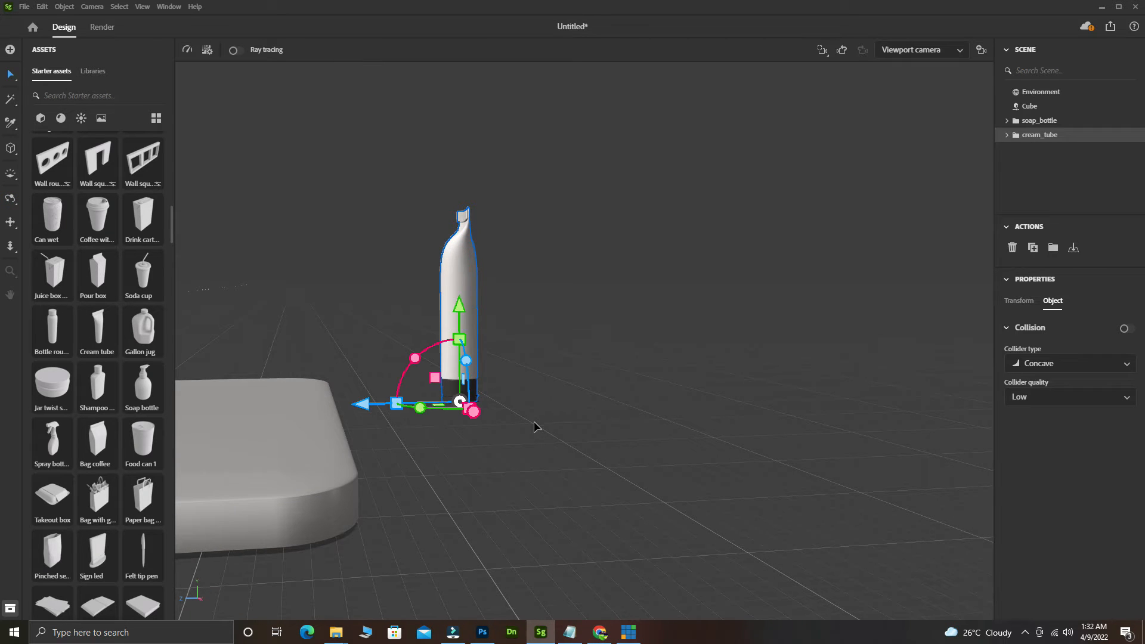
{"action": "left_click_drag", "start_coordinate": [532, 425], "coordinate": [796, 357], "text": "alt"}
{"action": "left_click_drag", "start_coordinate": [699, 411], "coordinate": [437, 438]}
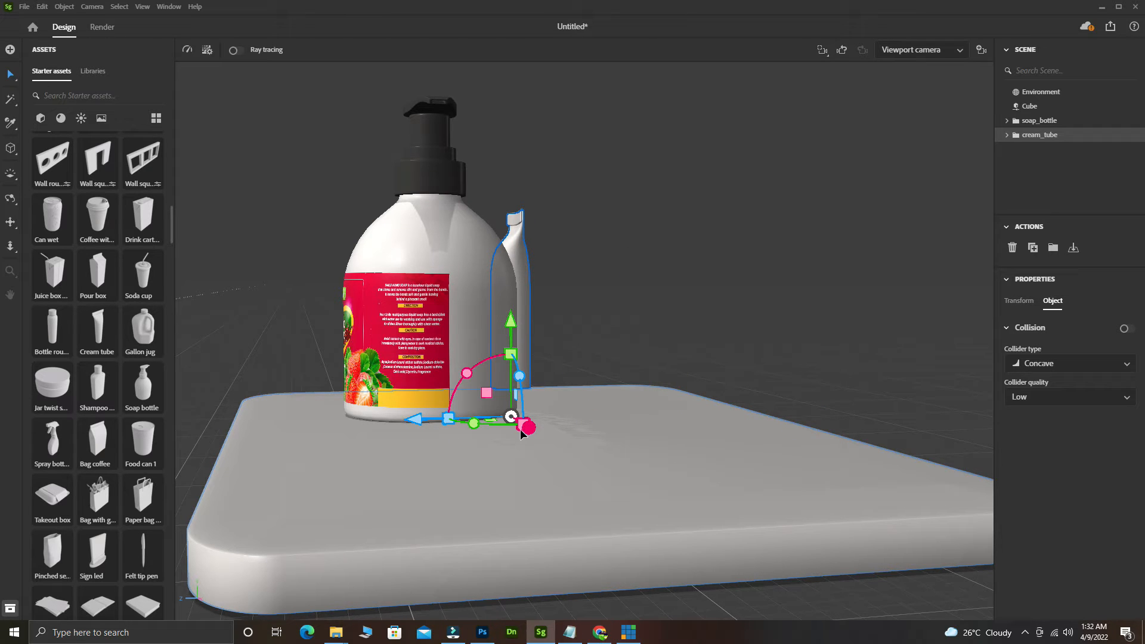
Step: Examine the cream tube's base and its position beside the soap bottle from above and from the side
{"action": "left_click_drag", "start_coordinate": [522, 433], "coordinate": [933, 606], "text": "alt"}
{"action": "left_click_drag", "start_coordinate": [620, 551], "coordinate": [581, 460], "text": "alt"}
{"action": "right_click_drag", "start_coordinate": [614, 511], "coordinate": [642, 468], "text": "alt"}
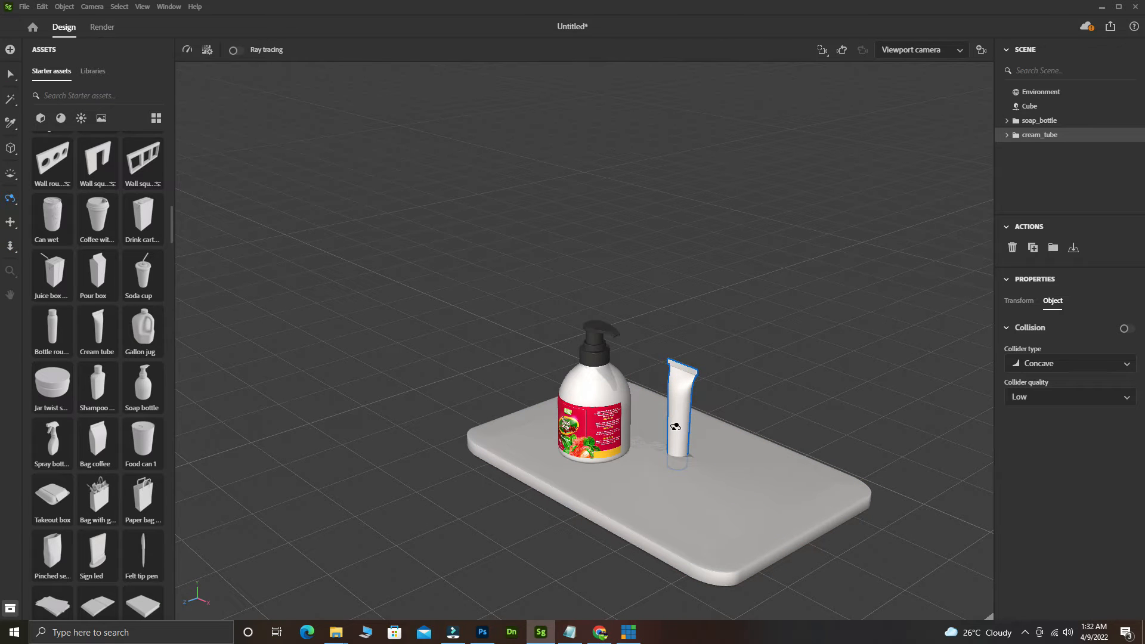
{"action": "middle_click_drag", "start_coordinate": [604, 502], "coordinate": [522, 507], "text": "alt"}
{"action": "left_click_drag", "start_coordinate": [563, 486], "coordinate": [565, 464], "text": "alt"}
{"action": "right_click_drag", "start_coordinate": [564, 461], "coordinate": [591, 527], "text": "alt"}
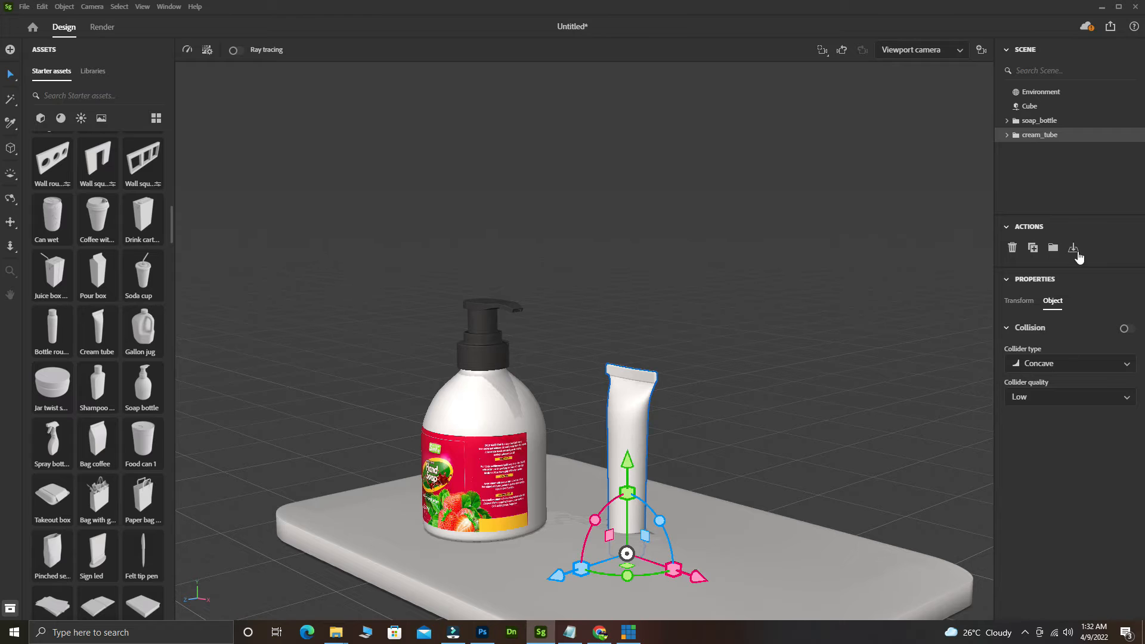
Step: Raise the cream tube until its cap clears the slab and slide it about 2.4 cm toward the soap bottle
{"action": "left_click_drag", "start_coordinate": [630, 513], "coordinate": [631, 491]}
{"action": "left_click_drag", "start_coordinate": [605, 542], "coordinate": [494, 582]}
{"action": "right_click_drag", "start_coordinate": [525, 557], "coordinate": [634, 507]}
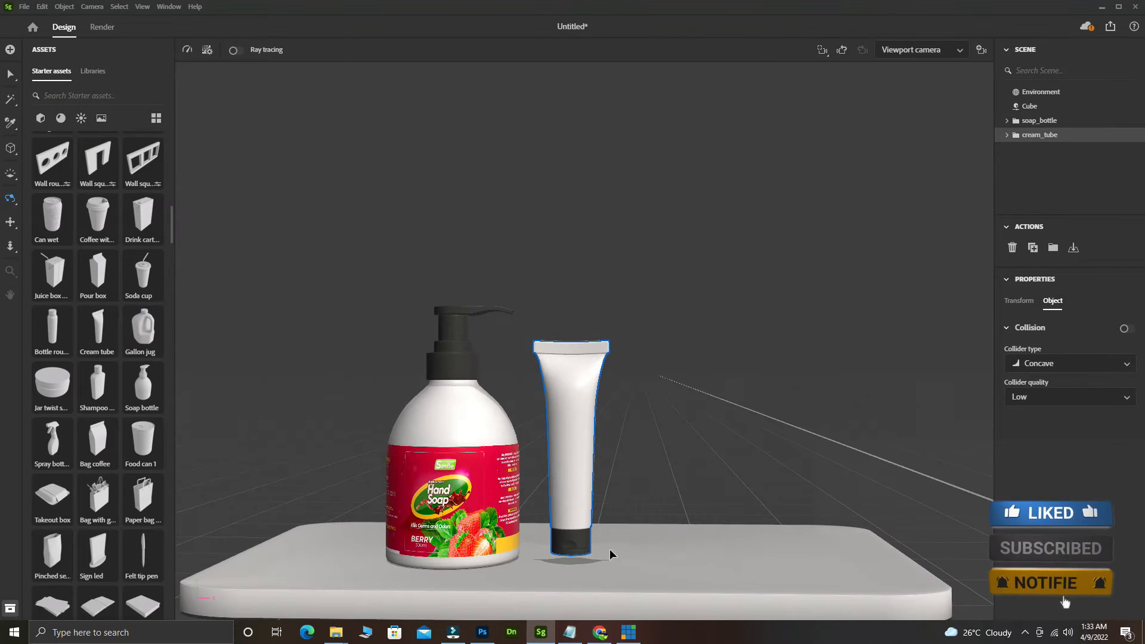
{"action": "left_click_drag", "start_coordinate": [666, 553], "coordinate": [636, 558]}
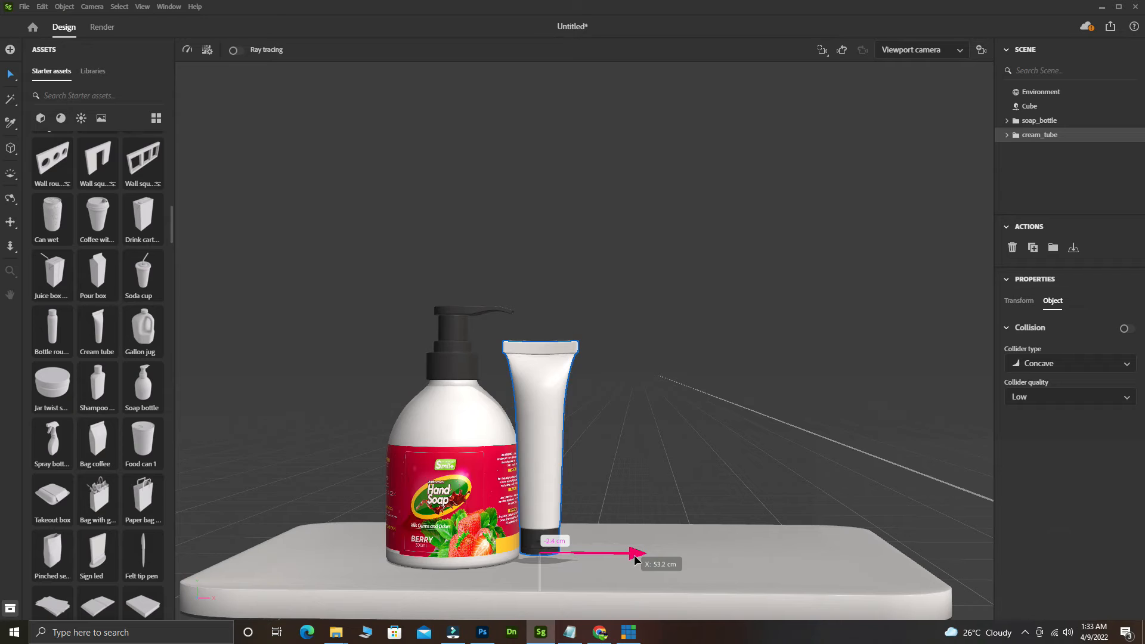
Step: Adjust the cream tube's height so its cap rests on the slab's surface
{"action": "left_click_drag", "start_coordinate": [551, 553], "coordinate": [551, 553]}
{"action": "left_click_drag", "start_coordinate": [540, 504], "coordinate": [540, 471]}
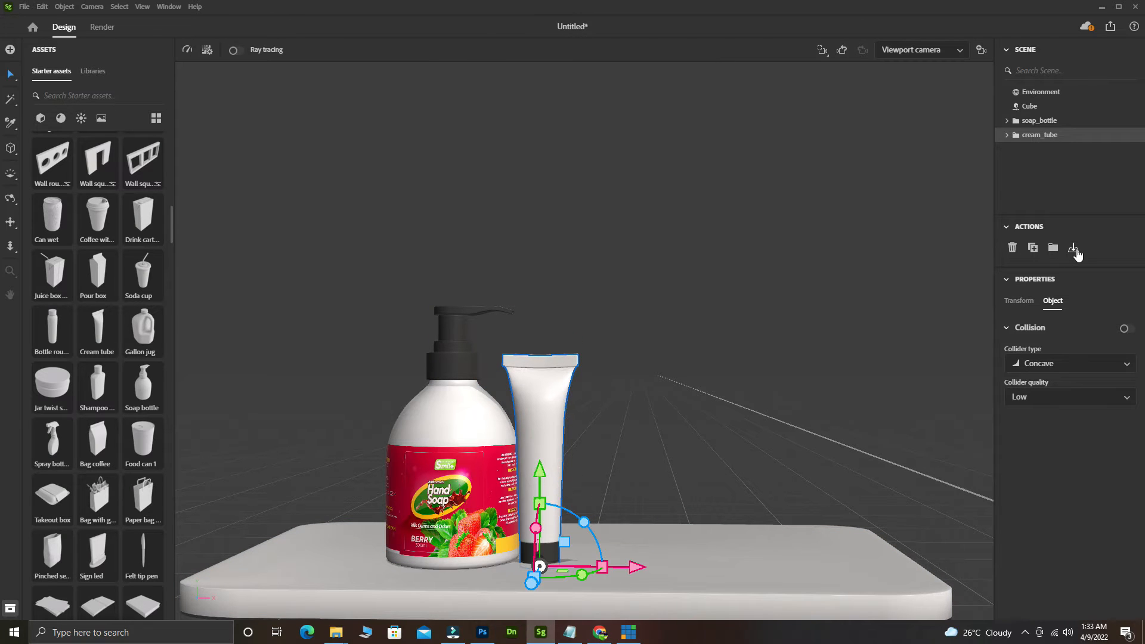
{"action": "left_click", "coordinate": [1074, 250]}
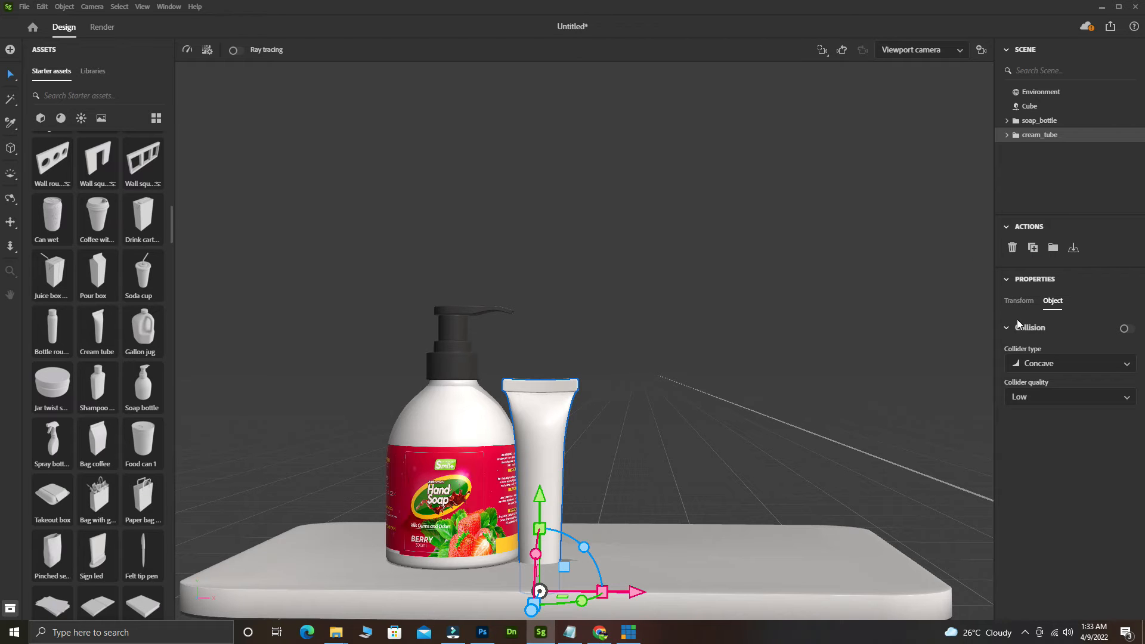
{"action": "left_click_drag", "start_coordinate": [546, 486], "coordinate": [547, 463]}
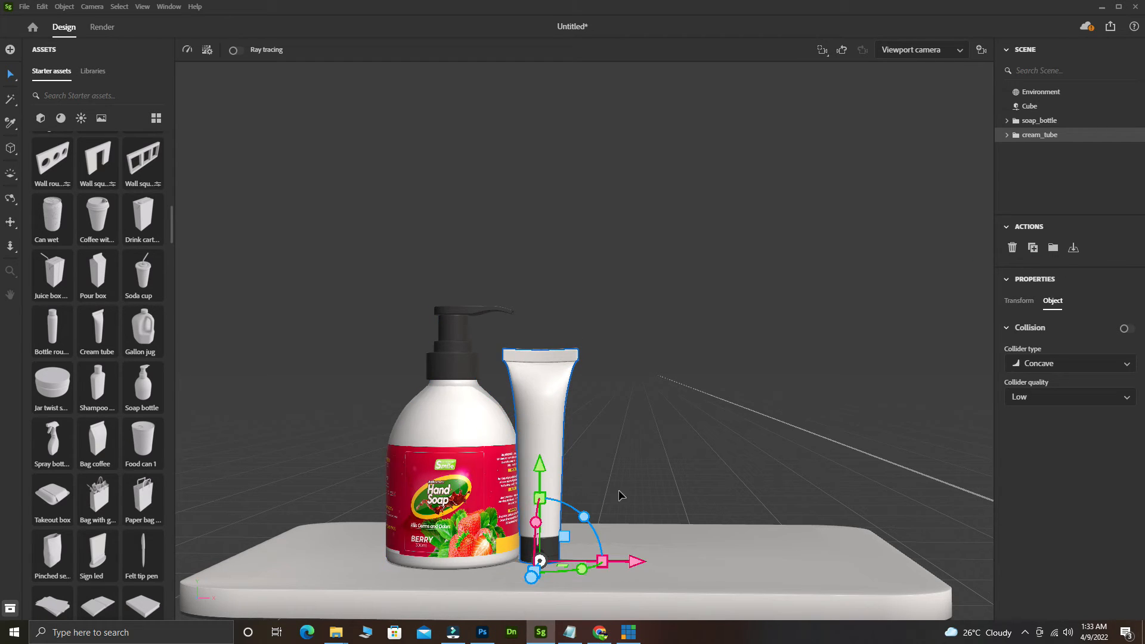
Step: Move the cream tube back in depth, slightly behind the soap bottle
{"action": "right_click_drag", "start_coordinate": [623, 499], "coordinate": [442, 483]}
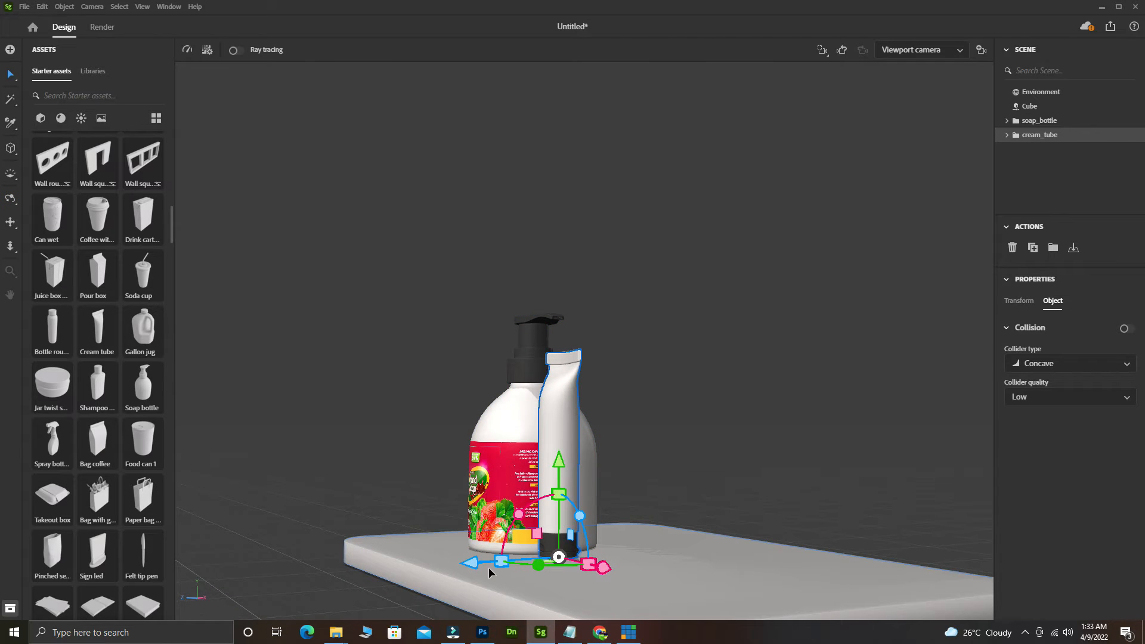
{"action": "left_click_drag", "start_coordinate": [502, 559], "coordinate": [517, 551]}
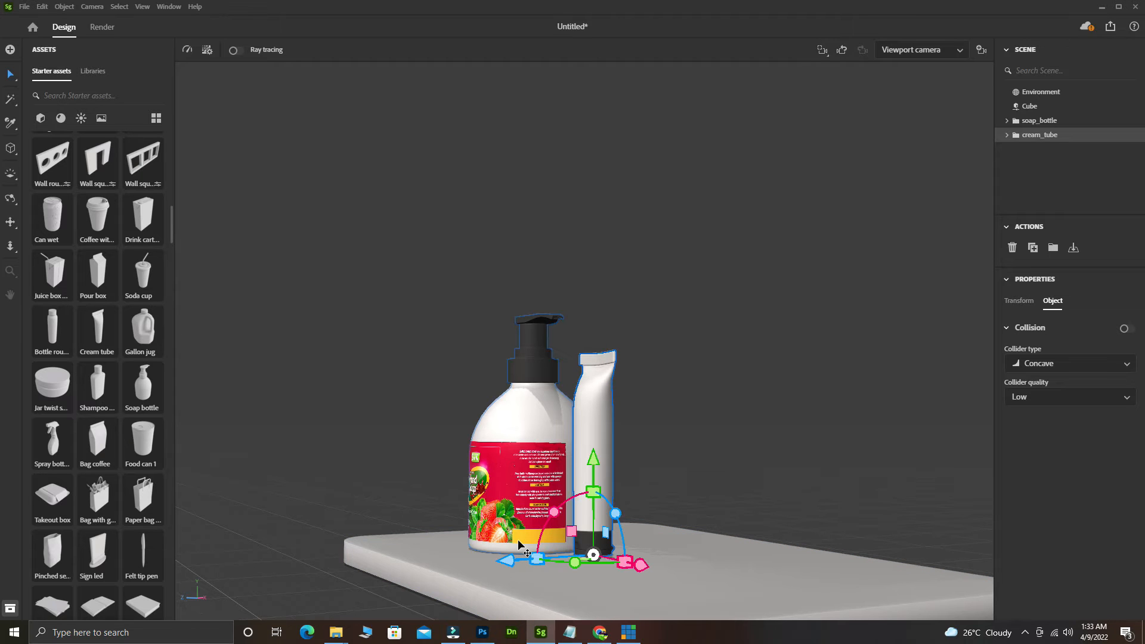
{"action": "right_click_drag", "start_coordinate": [496, 469], "coordinate": [682, 476]}
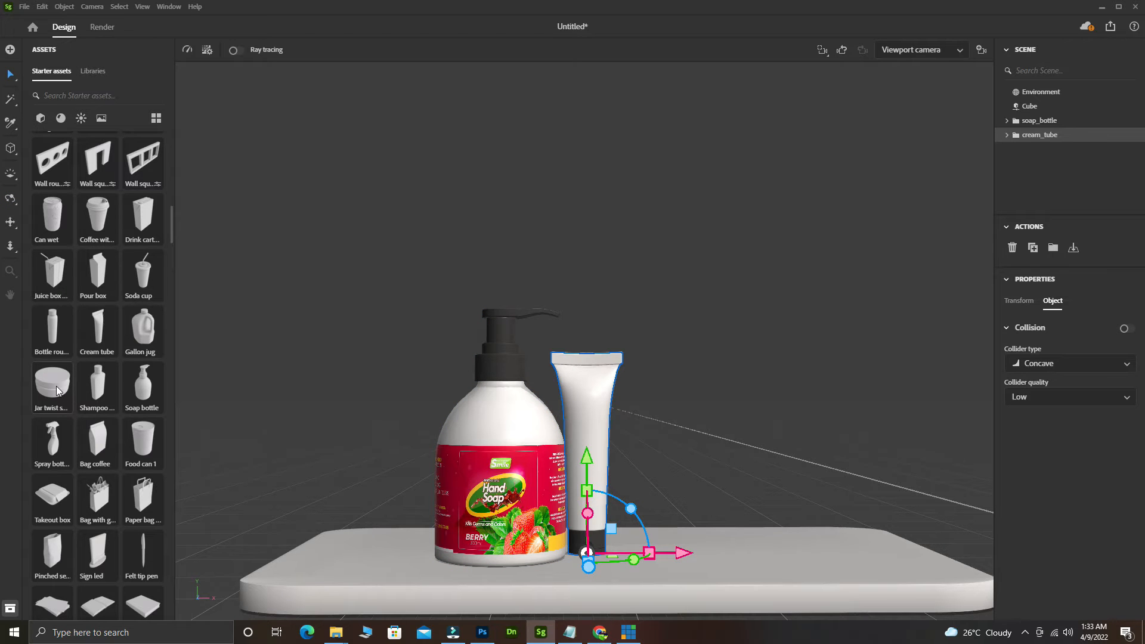
Step: Add the small twist jar from the starter assets and place it beside the soap bottle, in front of the cream tube
{"action": "left_click_drag", "start_coordinate": [57, 391], "coordinate": [650, 535]}
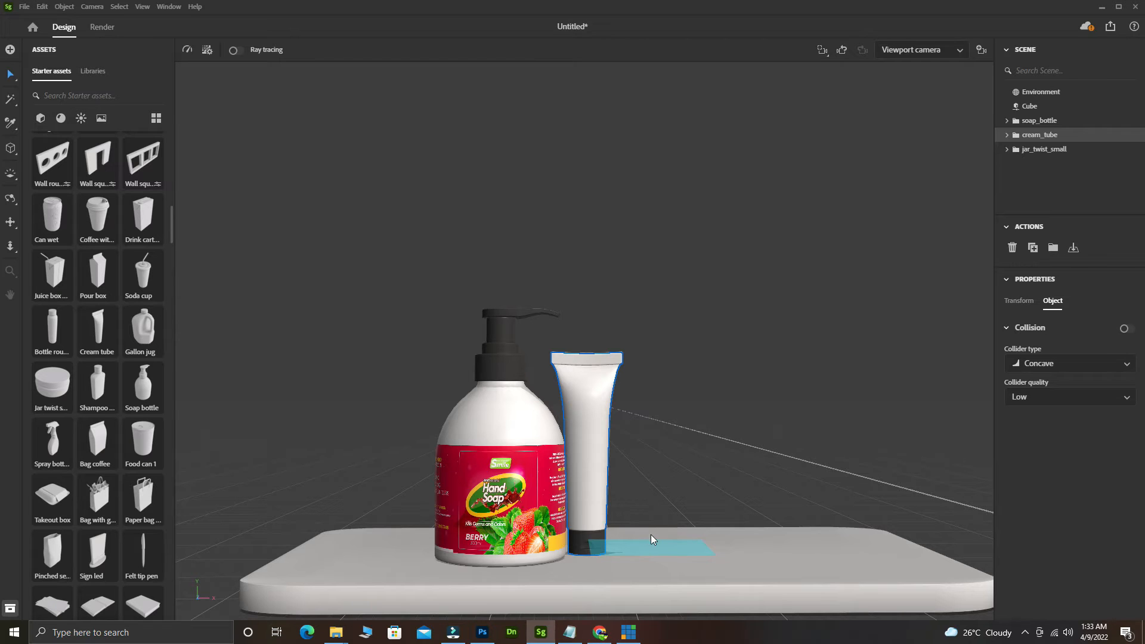
{"action": "left_click_drag", "start_coordinate": [746, 545], "coordinate": [492, 532]}
{"action": "key", "text": "1"}
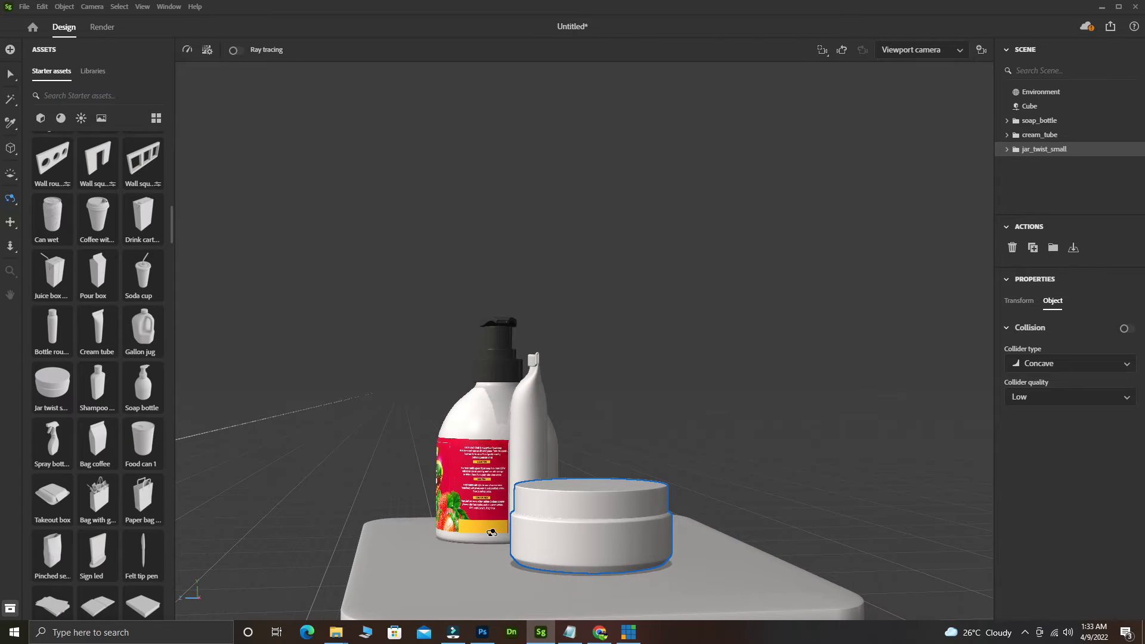
{"action": "right_click_drag", "start_coordinate": [492, 533], "coordinate": [520, 536]}
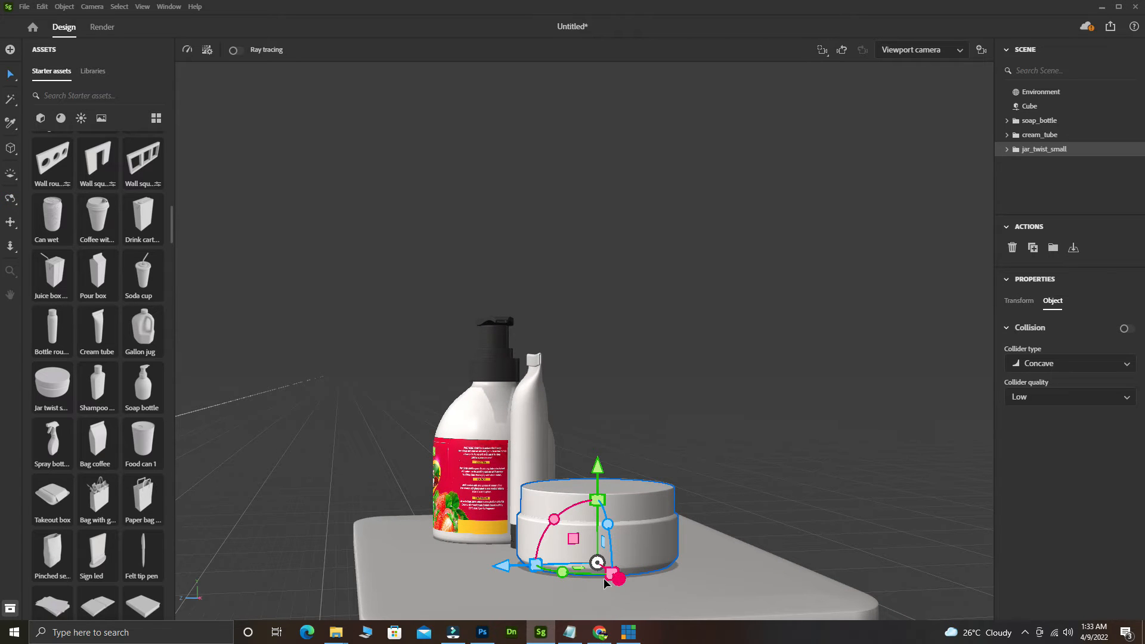
{"action": "left_click_drag", "start_coordinate": [507, 564], "coordinate": [450, 567]}
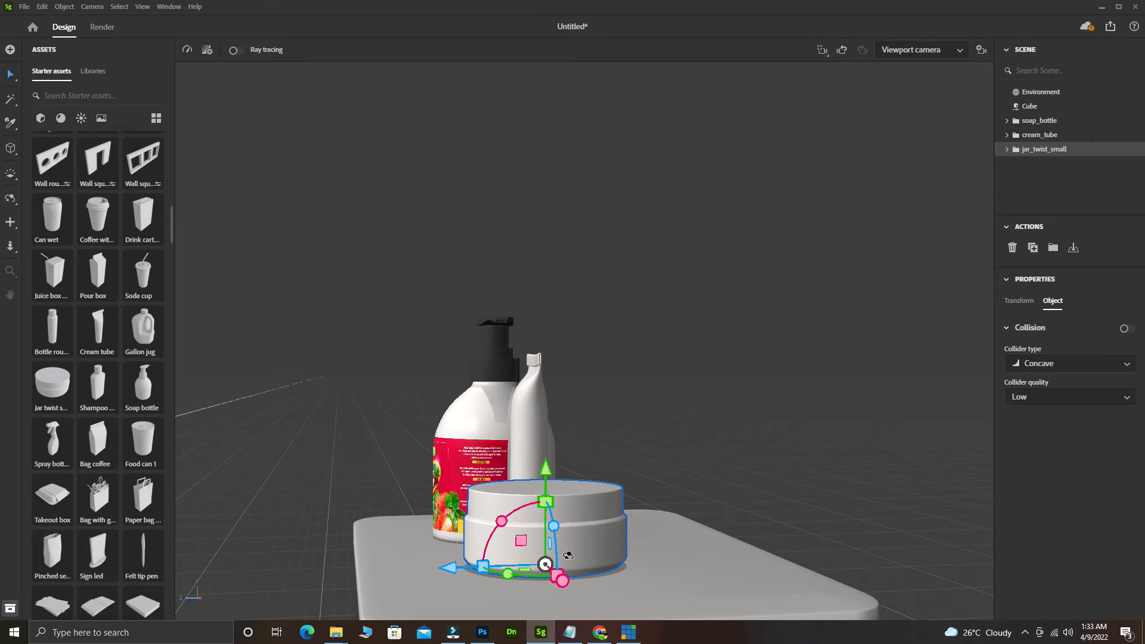
{"action": "right_click_drag", "start_coordinate": [568, 555], "coordinate": [744, 549]}
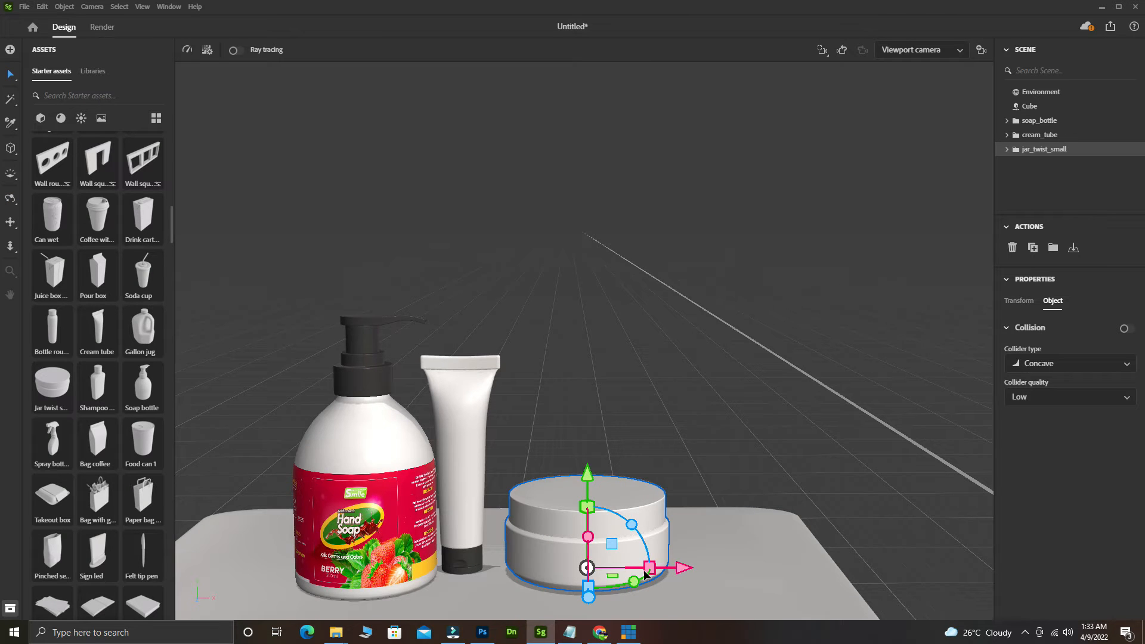
{"action": "left_click_drag", "start_coordinate": [643, 570], "coordinate": [596, 580]}
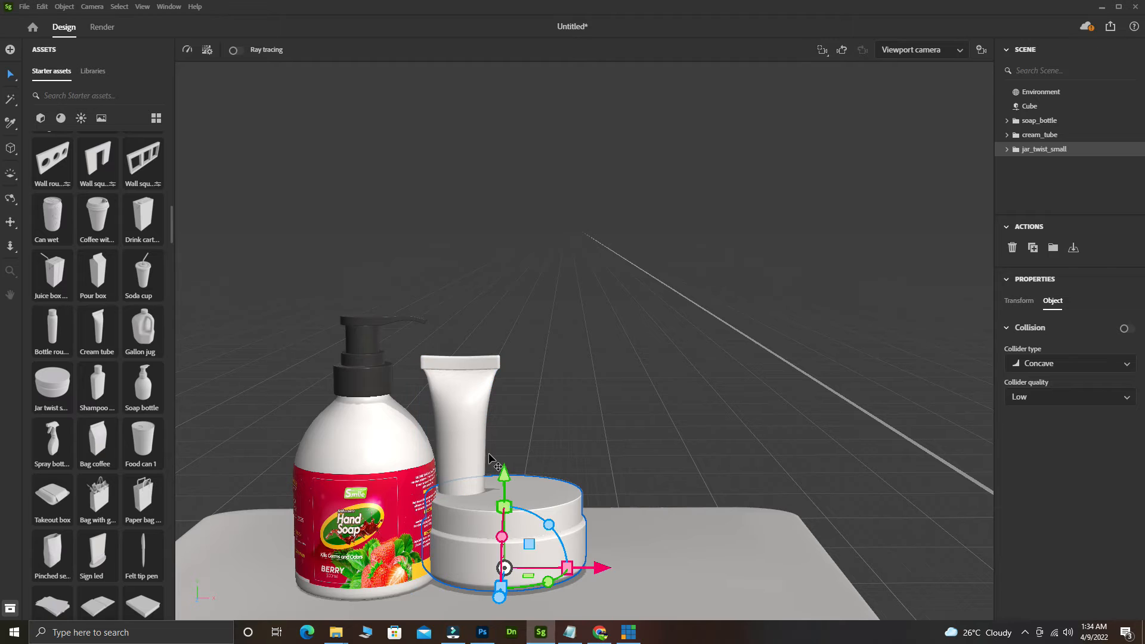
Step: Move the cream tube farther back and sideways so it stands behind the gap between the soap bottle and the jar
{"action": "left_click", "coordinate": [471, 445]}
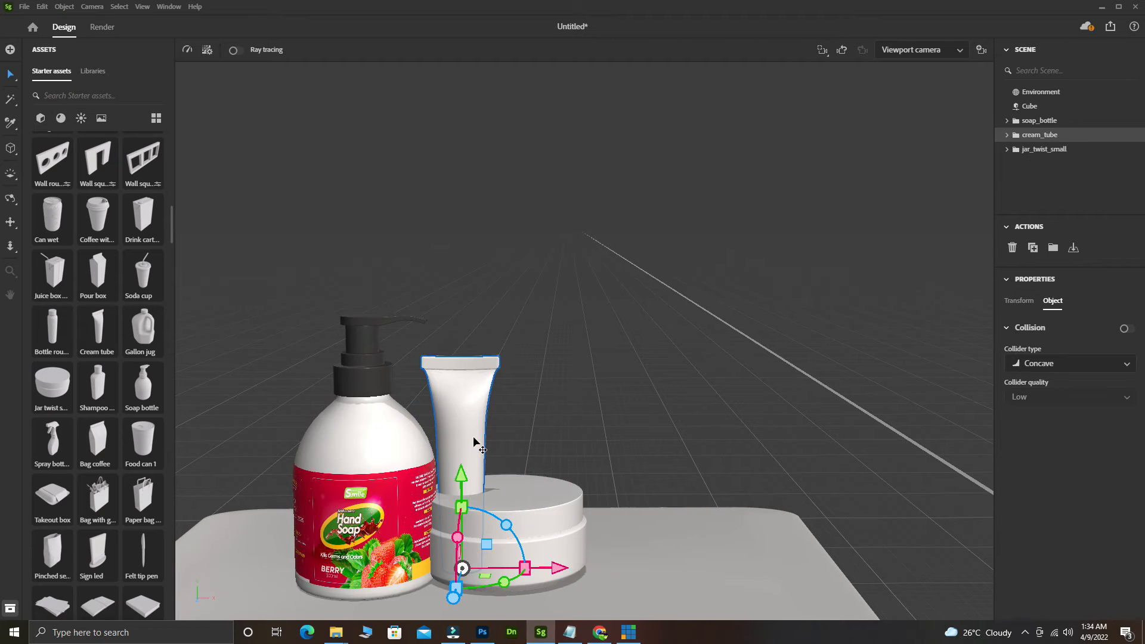
{"action": "left_click_drag", "start_coordinate": [454, 599], "coordinate": [551, 538], "text": "alt"}
{"action": "right_click_drag", "start_coordinate": [486, 571], "coordinate": [616, 546]}
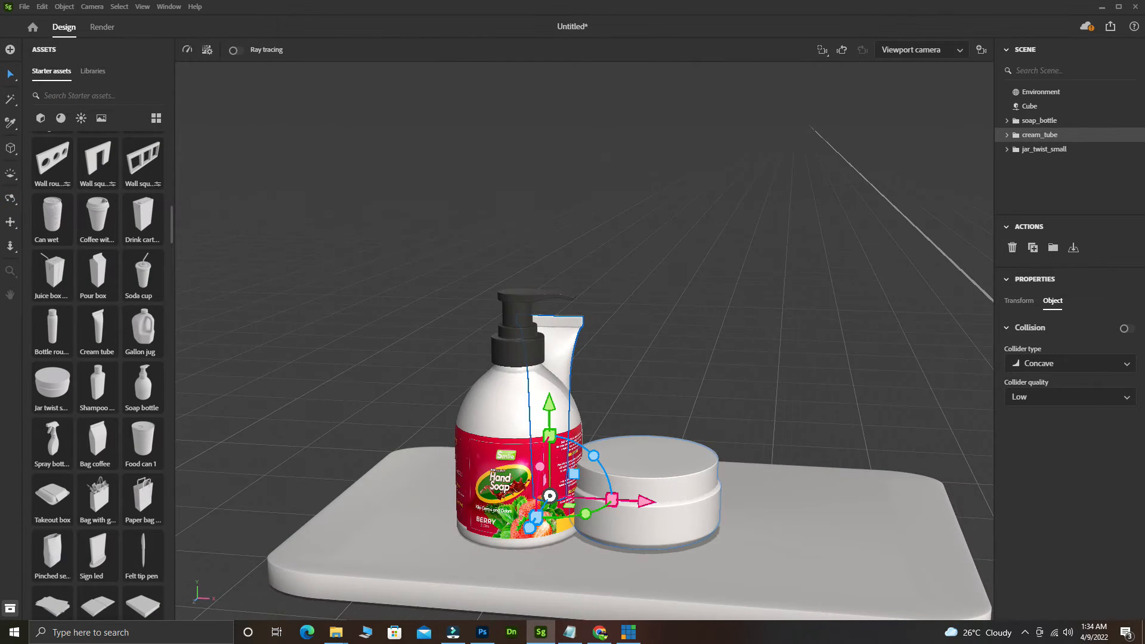
{"action": "left_click_drag", "start_coordinate": [644, 503], "coordinate": [687, 507]}
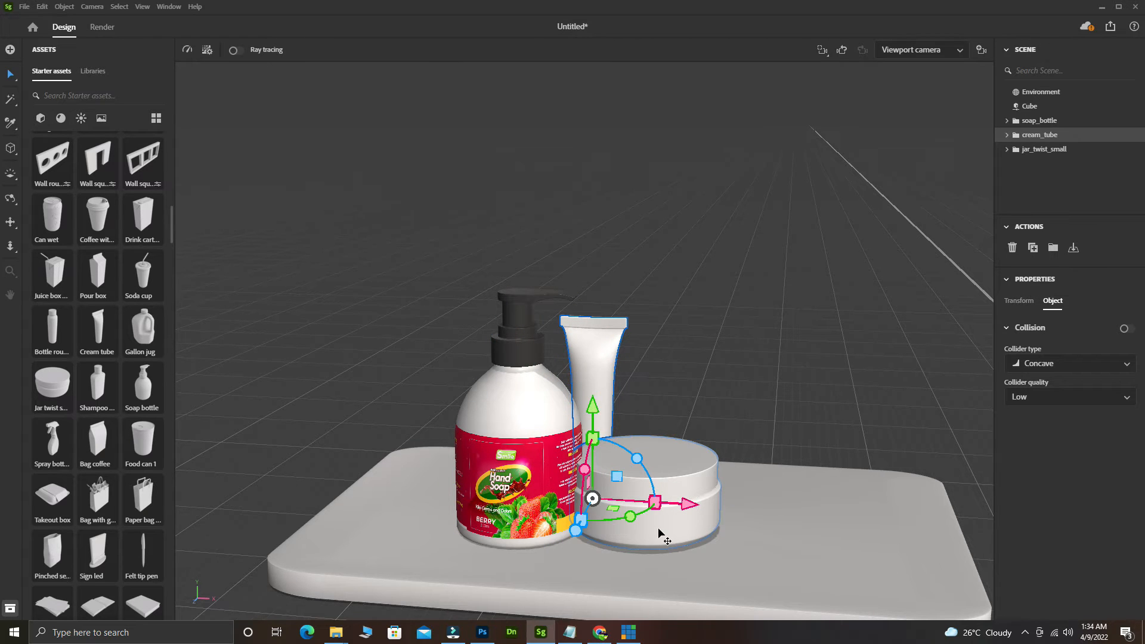
Step: Stretch the twist jar vertically to make it taller, and select the slab
{"action": "left_click", "coordinate": [659, 529]}
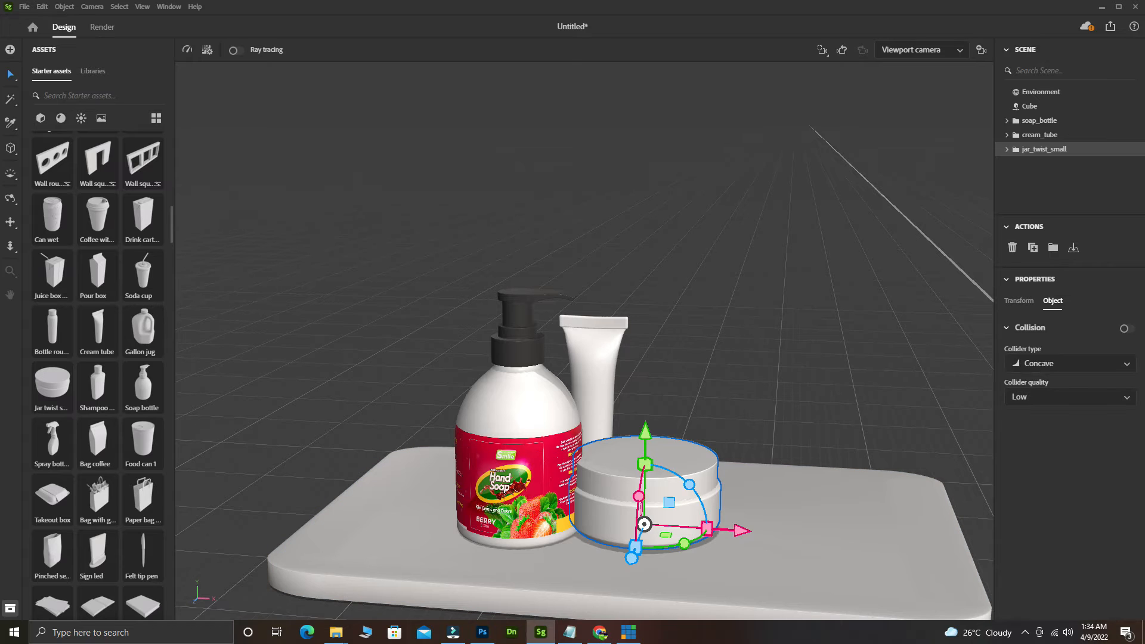
{"action": "left_click_drag", "start_coordinate": [645, 463], "coordinate": [649, 444]}
{"action": "left_click", "coordinate": [770, 493]}
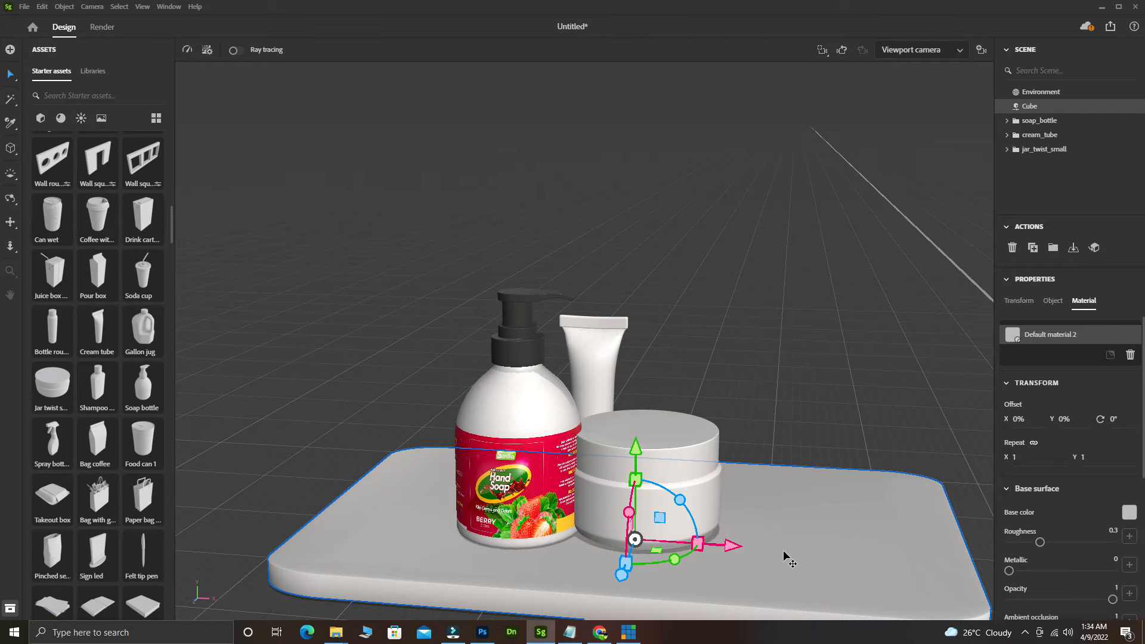
{"action": "key", "text": "m"}
{"action": "left_click_drag", "start_coordinate": [782, 550], "coordinate": [741, 495]}
{"action": "key", "text": "v"}
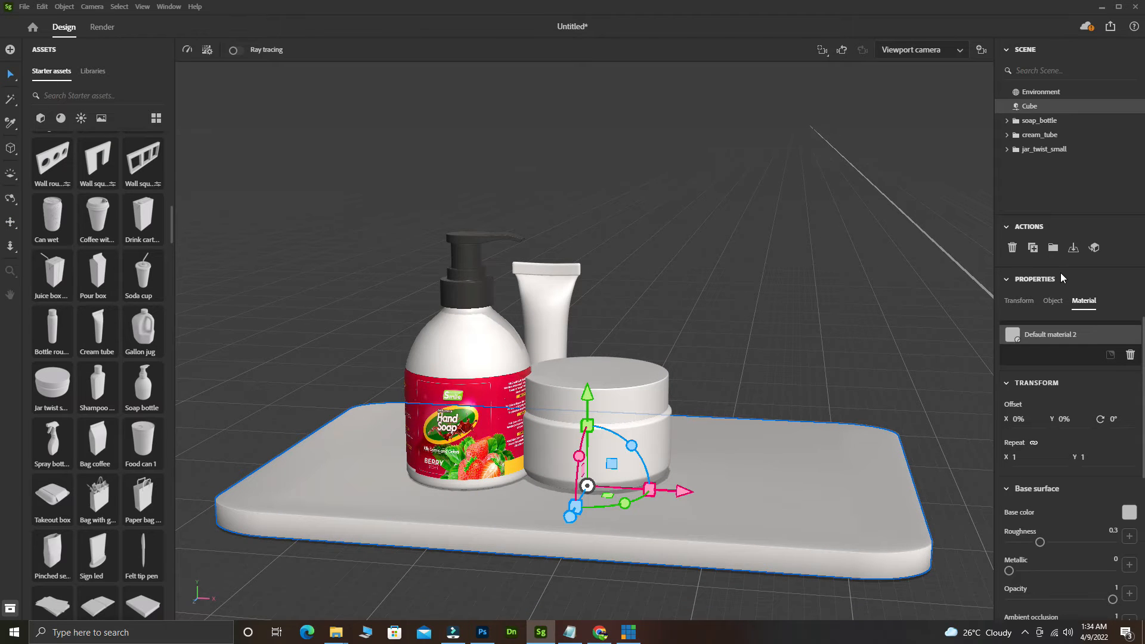
{"action": "left_click", "coordinate": [1039, 121], "text": "shift"}
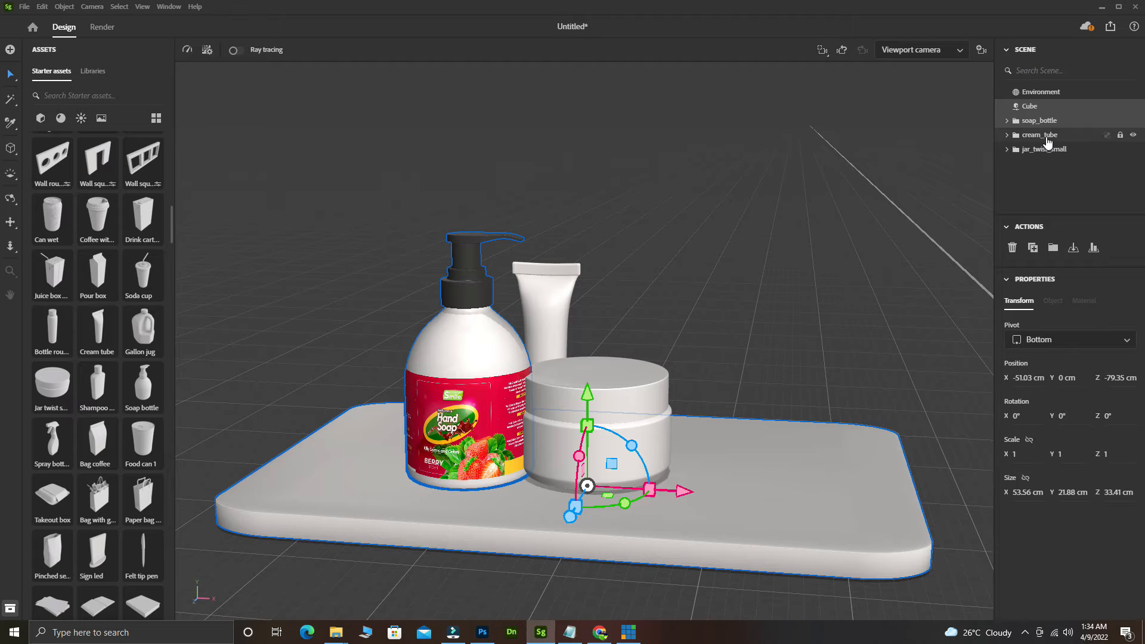
{"action": "left_click", "coordinate": [1047, 139], "text": "shift"}
{"action": "left_click_drag", "start_coordinate": [686, 492], "coordinate": [662, 490]}
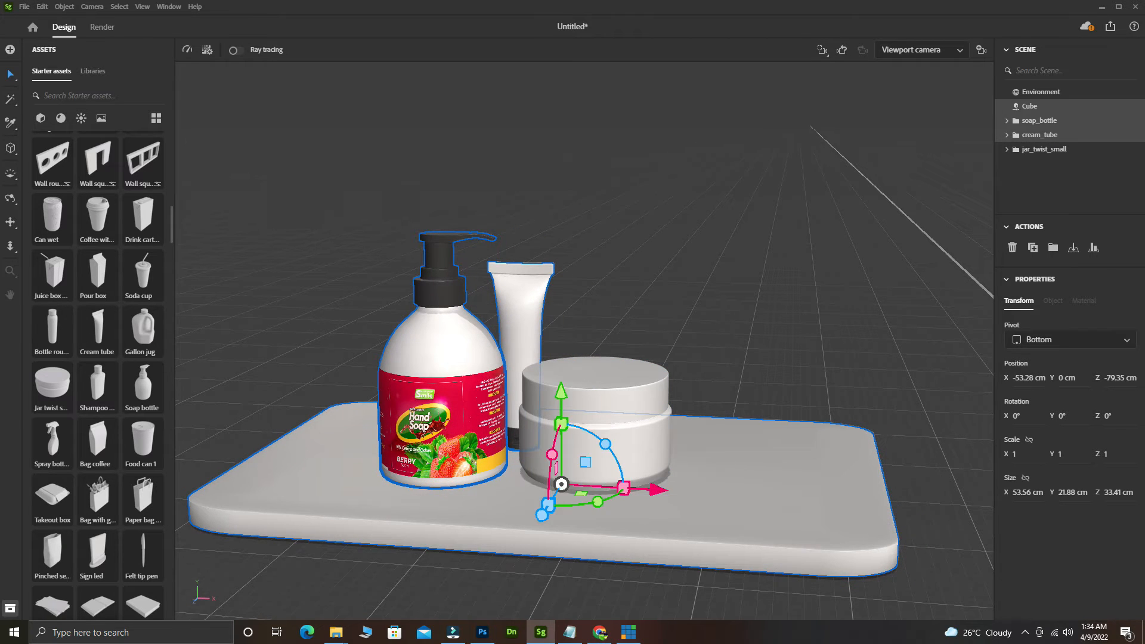
{"action": "key", "text": "ctrl+z"}
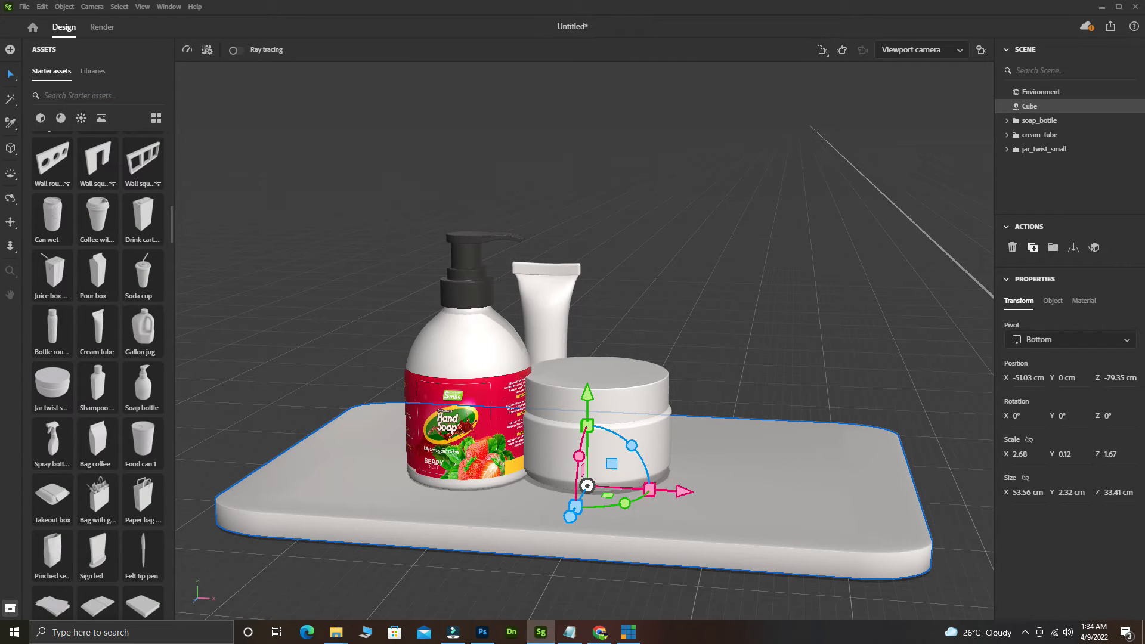
Step: Add the soap bottle, cream tube and jar to the slab's selection and move everything right to about X -49.4 cm
{"action": "left_click", "coordinate": [1043, 122], "text": "ctrl"}
{"action": "left_click", "coordinate": [1042, 135], "text": "ctrl"}
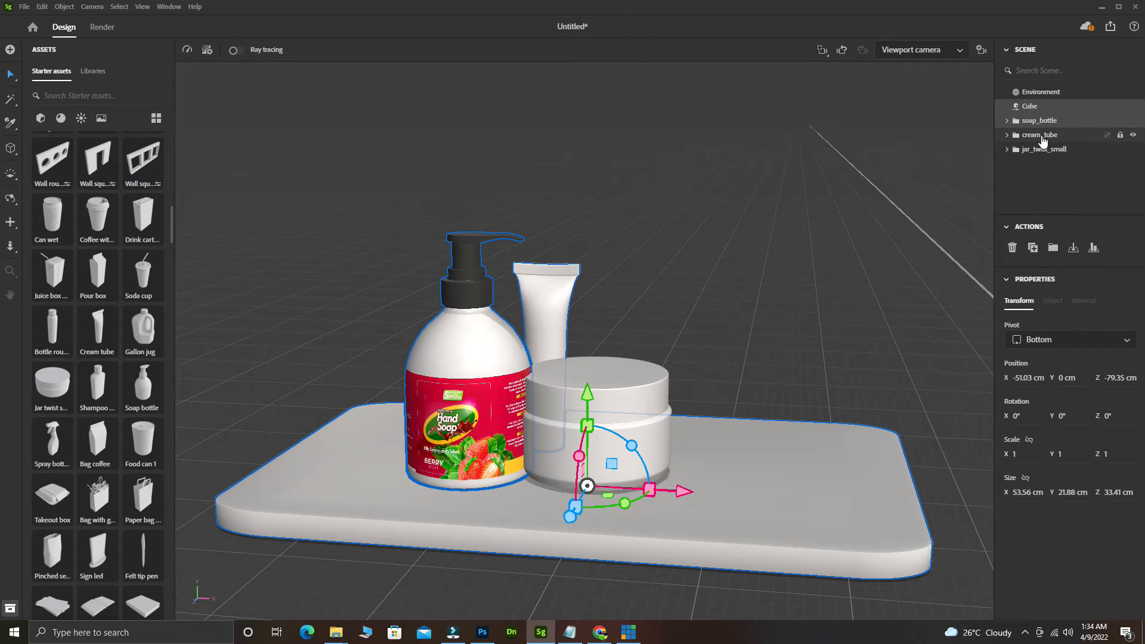
{"action": "left_click", "coordinate": [1043, 149], "text": "ctrl"}
{"action": "mouse_move", "coordinate": [685, 493]}
{"action": "left_mouse_down"}
{"action": "mouse_move", "coordinate": [713, 494]}
{"action": "mouse_move", "coordinate": [703, 494]}
{"action": "left_mouse_up"}
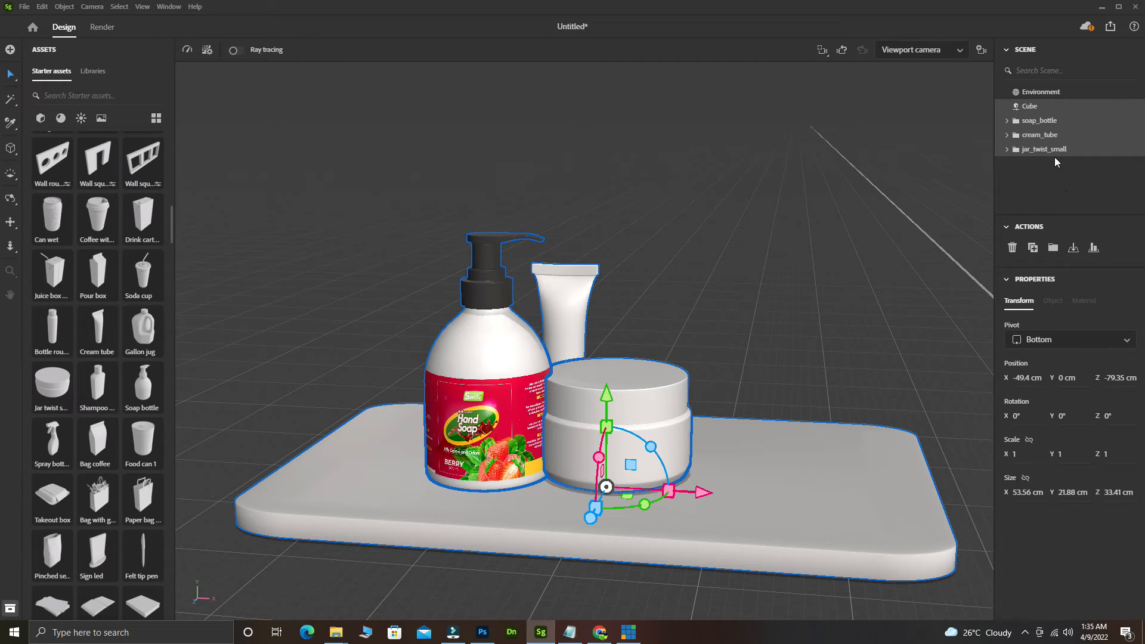
Step: Select the soap bottle, cream tube and jar together and move them right along the slab to about X -49.14 cm
{"action": "left_click", "coordinate": [1038, 120]}
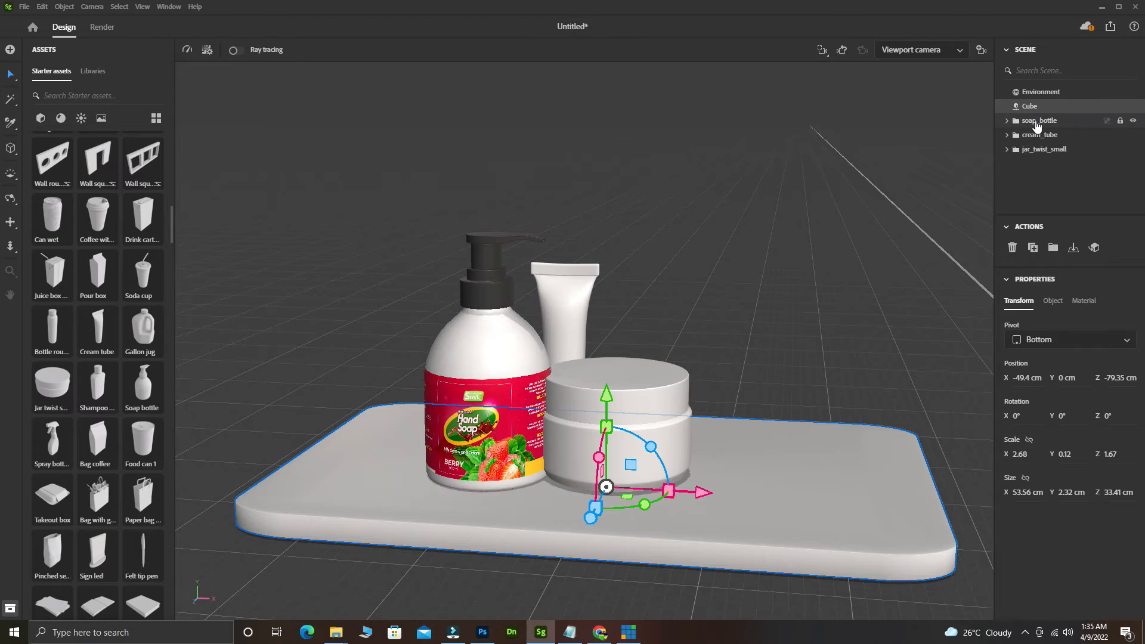
{"action": "left_click", "coordinate": [1045, 149], "text": "shift"}
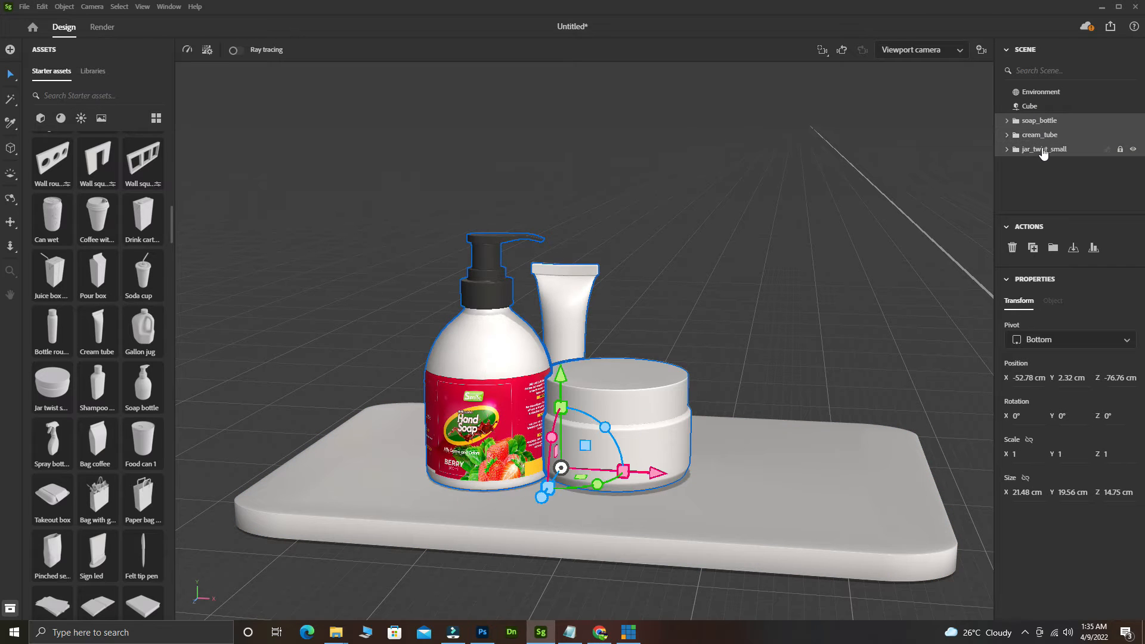
{"action": "left_click_drag", "start_coordinate": [656, 473], "coordinate": [694, 474]}
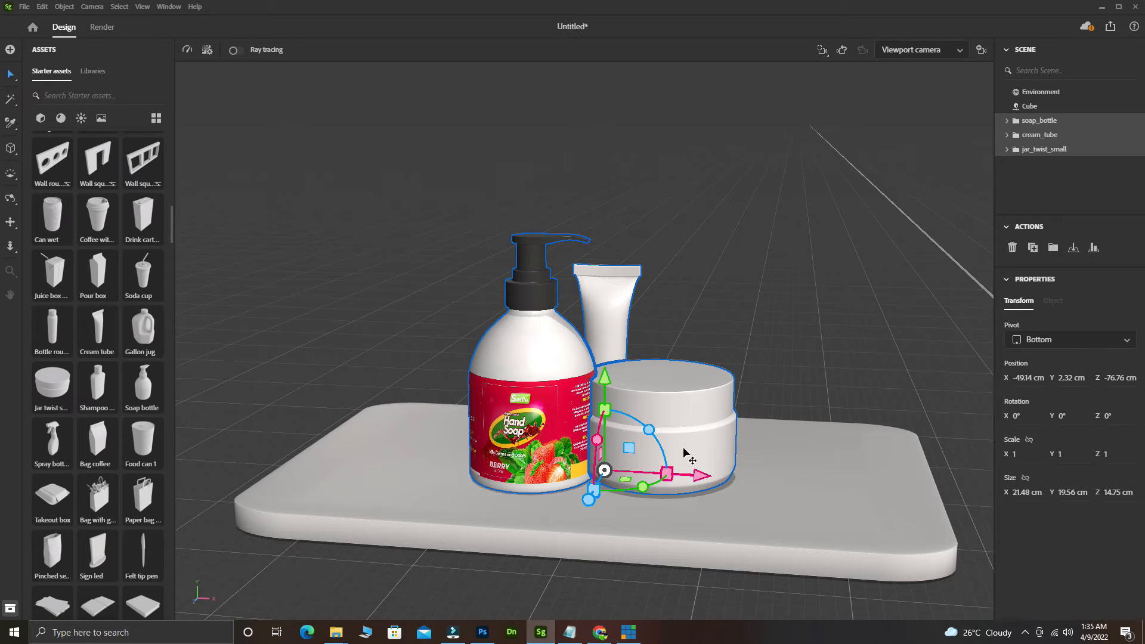
Step: Select the soap bottle alone and shift it left, away from overlapping the jar, to about X -55.86 cm
{"action": "left_click", "coordinate": [802, 447]}
{"action": "left_click", "coordinate": [628, 438]}
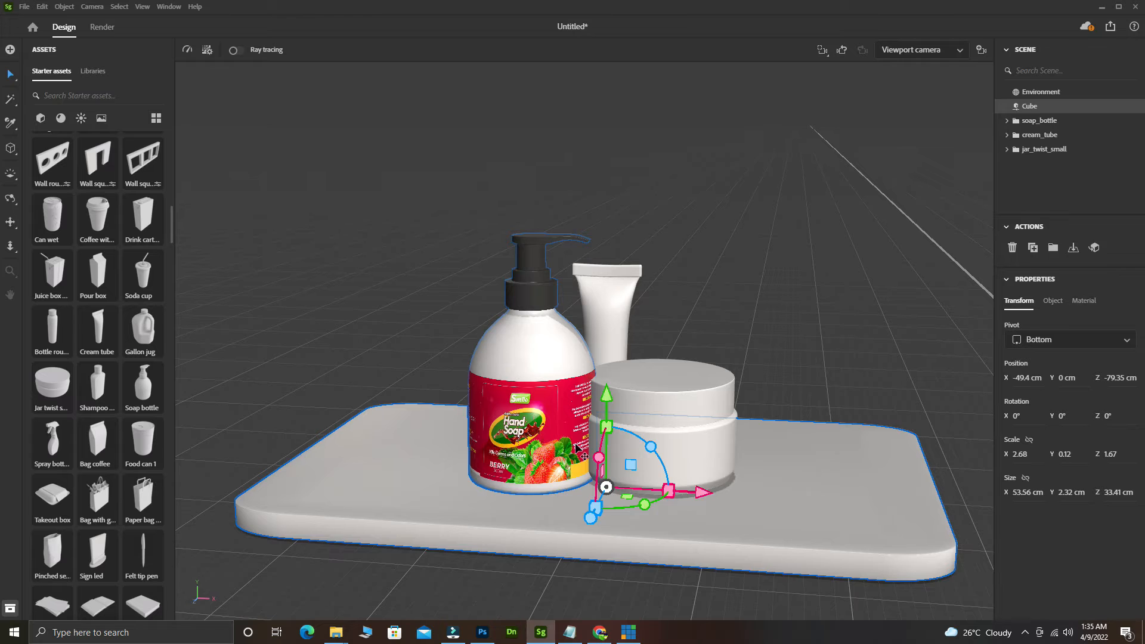
{"action": "left_click", "coordinate": [556, 448]}
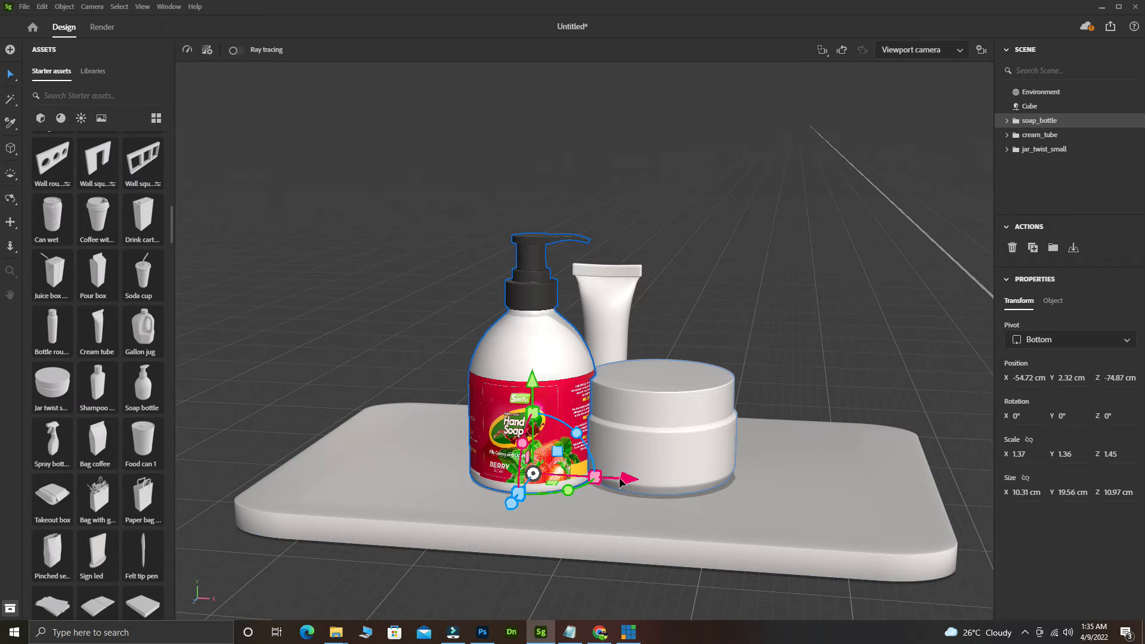
{"action": "left_click_drag", "start_coordinate": [620, 481], "coordinate": [604, 479]}
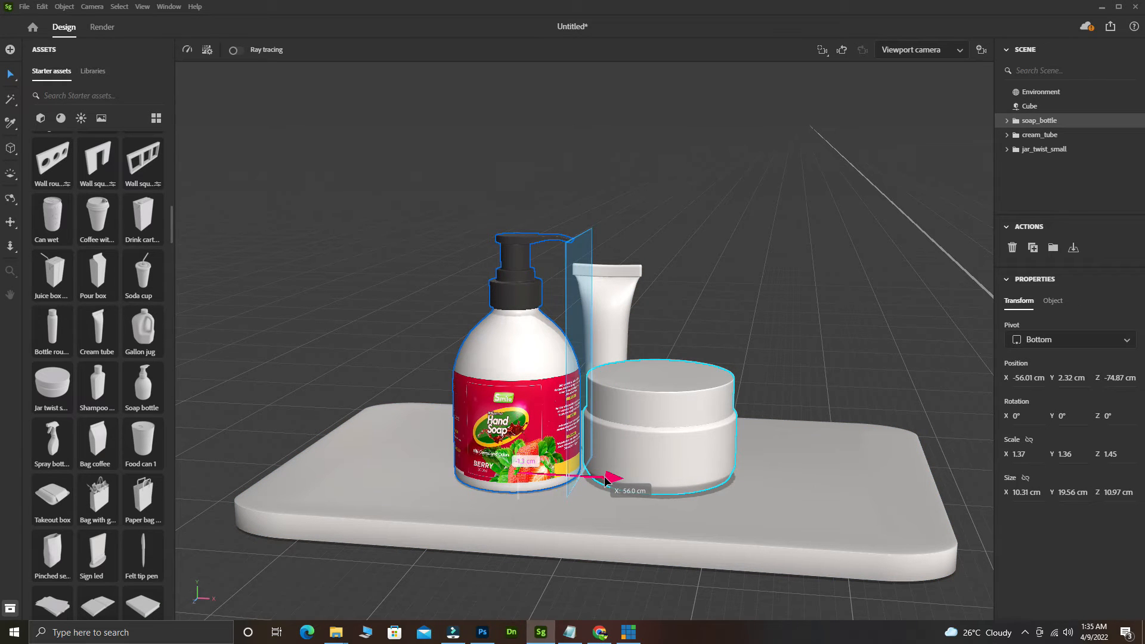
{"action": "left_click_drag", "start_coordinate": [605, 480], "coordinate": [567, 499]}
{"action": "scroll", "coordinate": [567, 500], "scroll_direction": "up", "scroll_amount": 6}
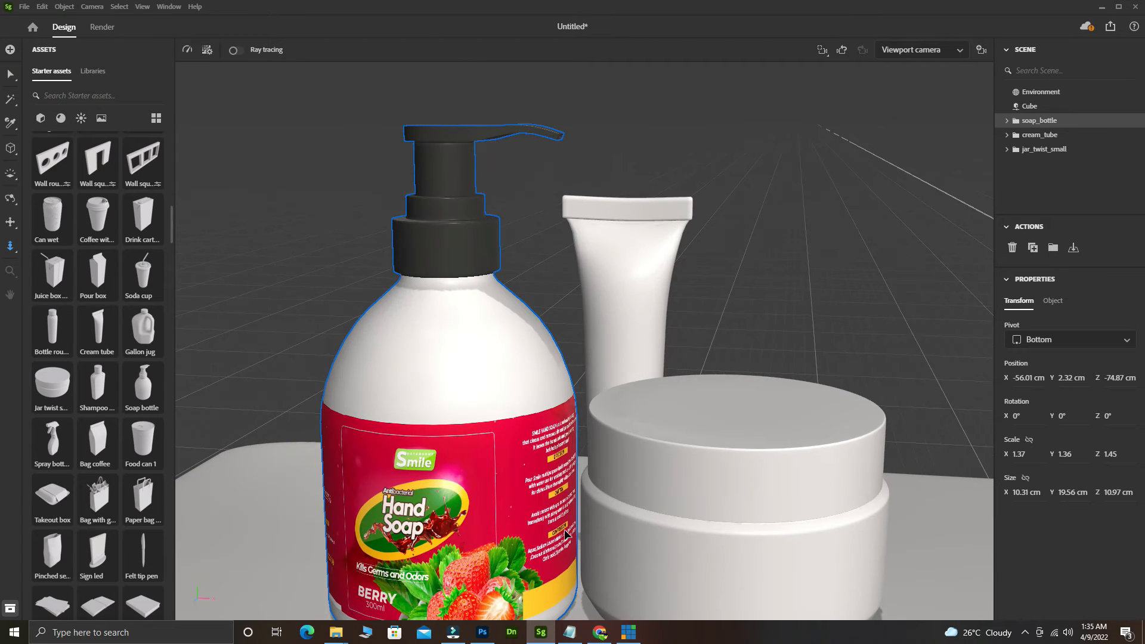
{"action": "left_click_drag", "start_coordinate": [547, 604], "coordinate": [550, 604]}
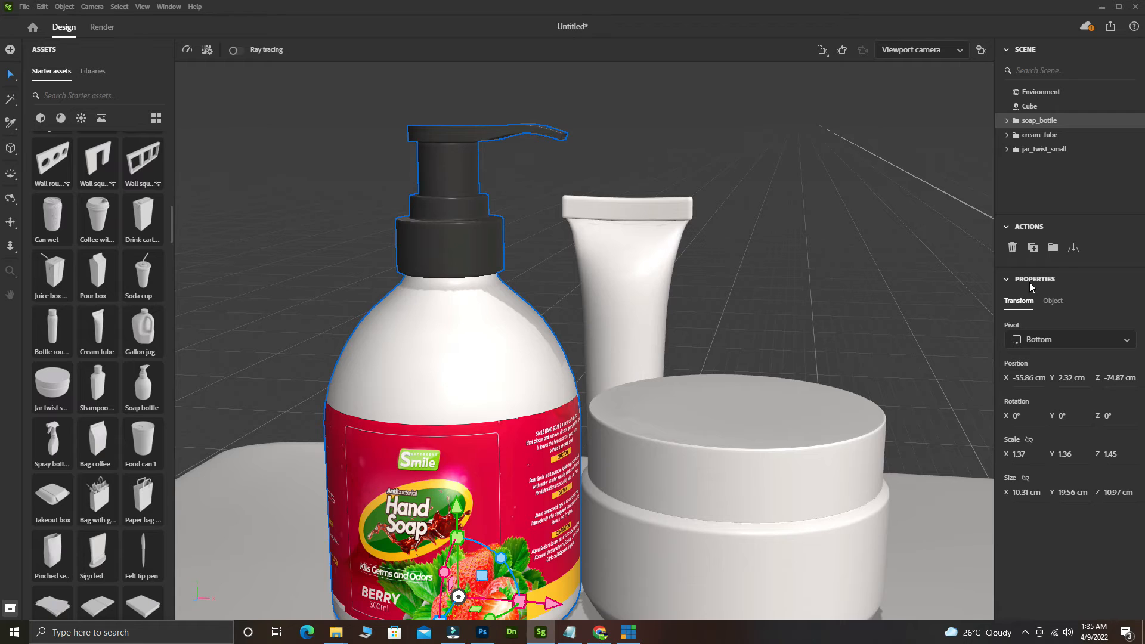
Step: Examine the soap bottle's transform properties, collision settings and nested group
{"action": "left_click", "coordinate": [1053, 300]}
{"action": "left_click", "coordinate": [1020, 301]}
{"action": "left_click", "coordinate": [1008, 232]}
{"action": "left_click", "coordinate": [1010, 236]}
{"action": "left_click", "coordinate": [1053, 301]}
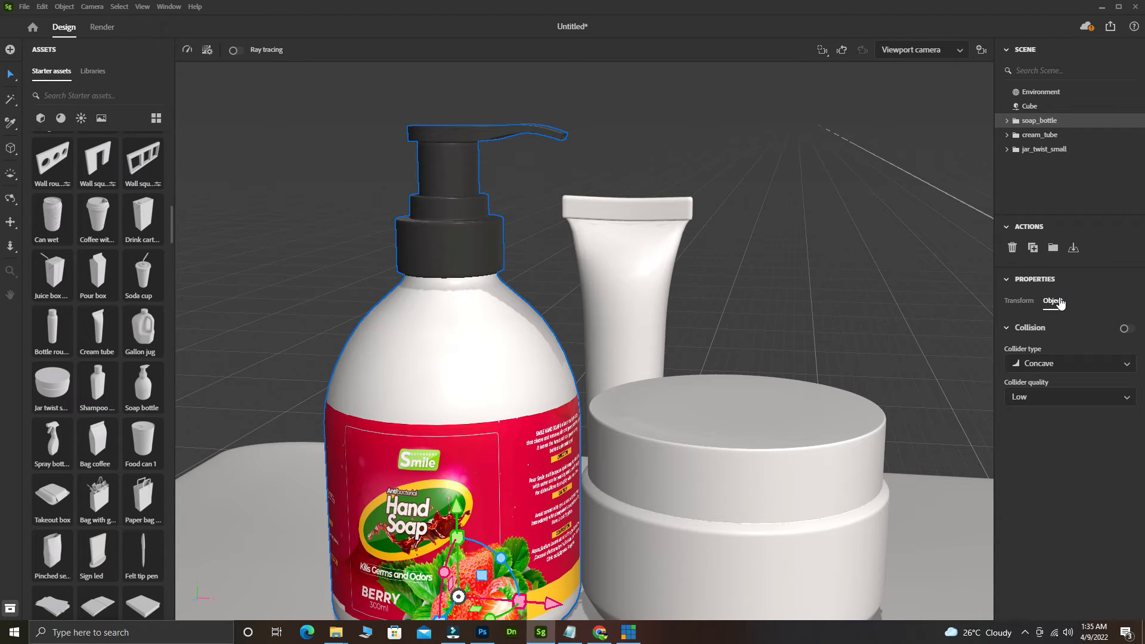
{"action": "left_click", "coordinate": [1037, 404]}
{"action": "left_click", "coordinate": [1024, 398]}
{"action": "left_click", "coordinate": [1007, 121]}
{"action": "left_click", "coordinate": [1030, 136]}
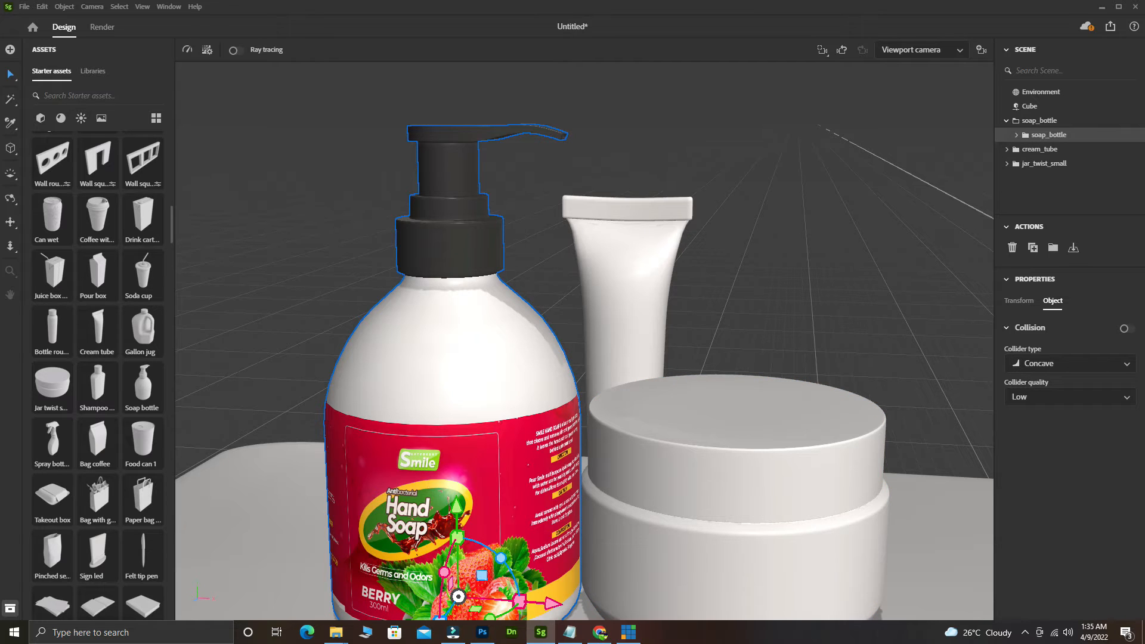
Step: Place the "hand soap berry" image from the Desktop on the twist jar's body, widen it to about 15.12% and centre it
{"action": "scroll", "coordinate": [582, 412], "scroll_direction": "down", "scroll_amount": 3}
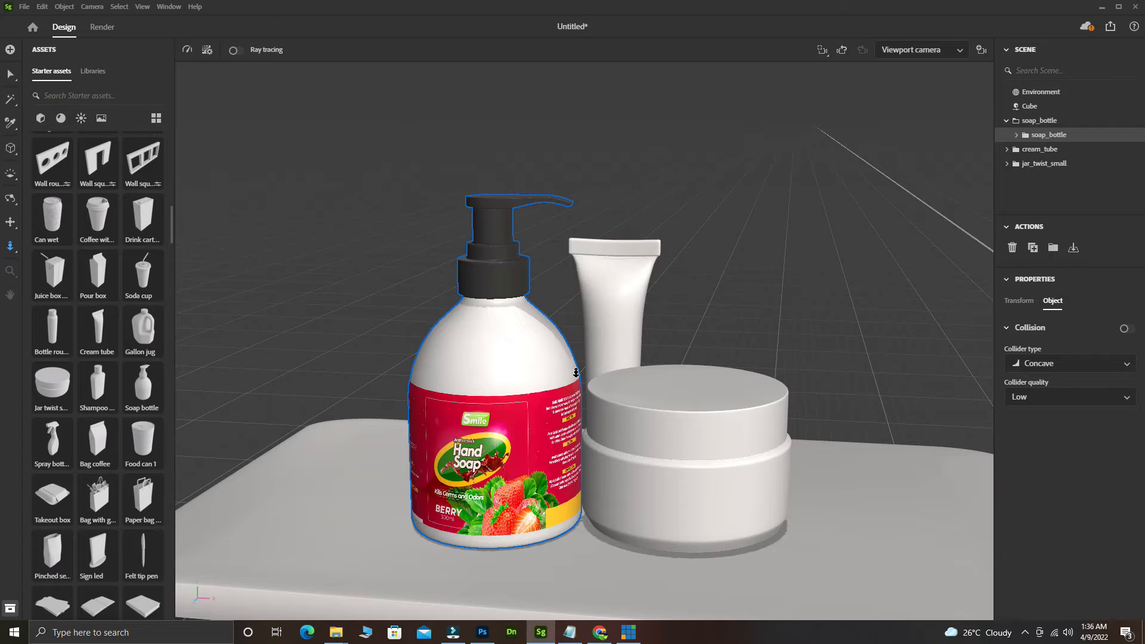
{"action": "scroll", "coordinate": [576, 373], "scroll_direction": "down", "scroll_amount": 3}
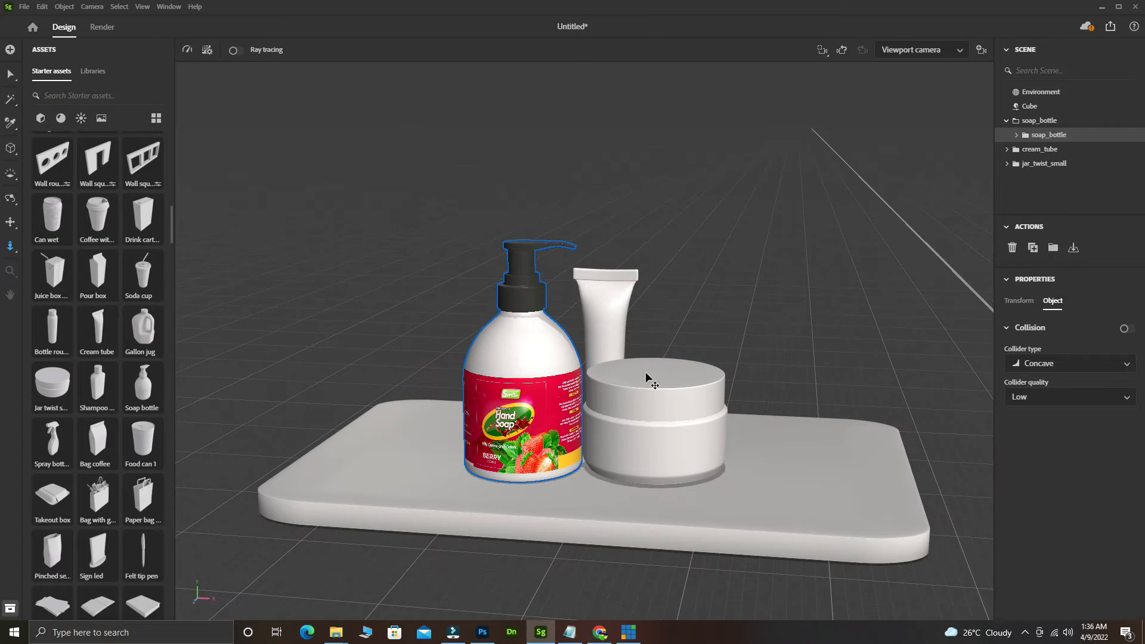
{"action": "left_click", "coordinate": [644, 427]}
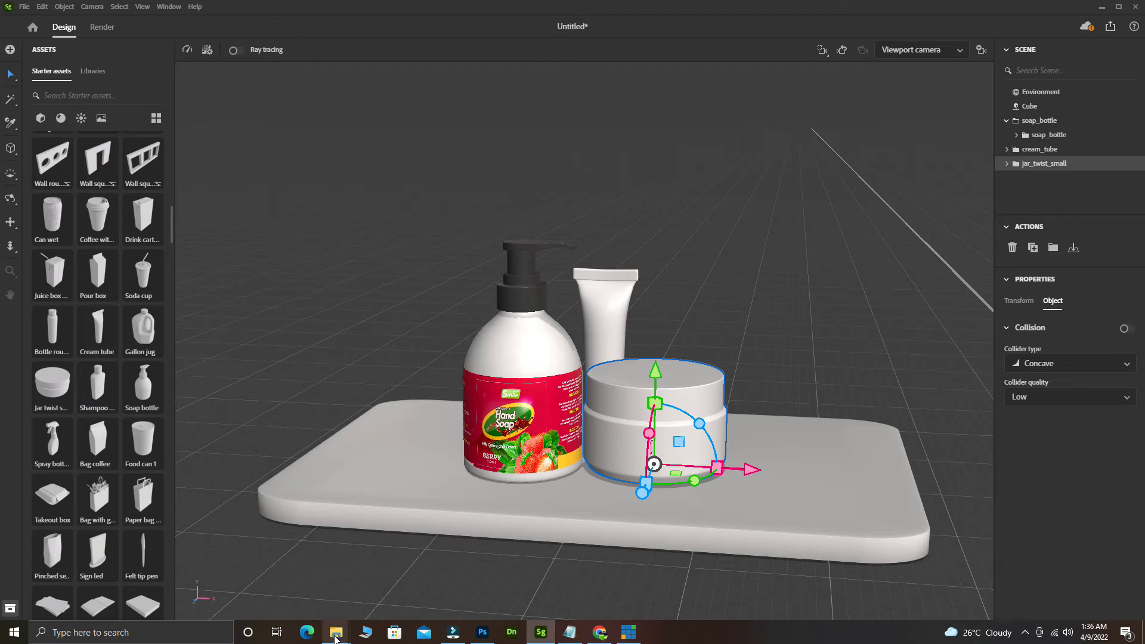
{"action": "mouse_move", "coordinate": [336, 633]}
{"action": "left_click", "coordinate": [283, 587]}
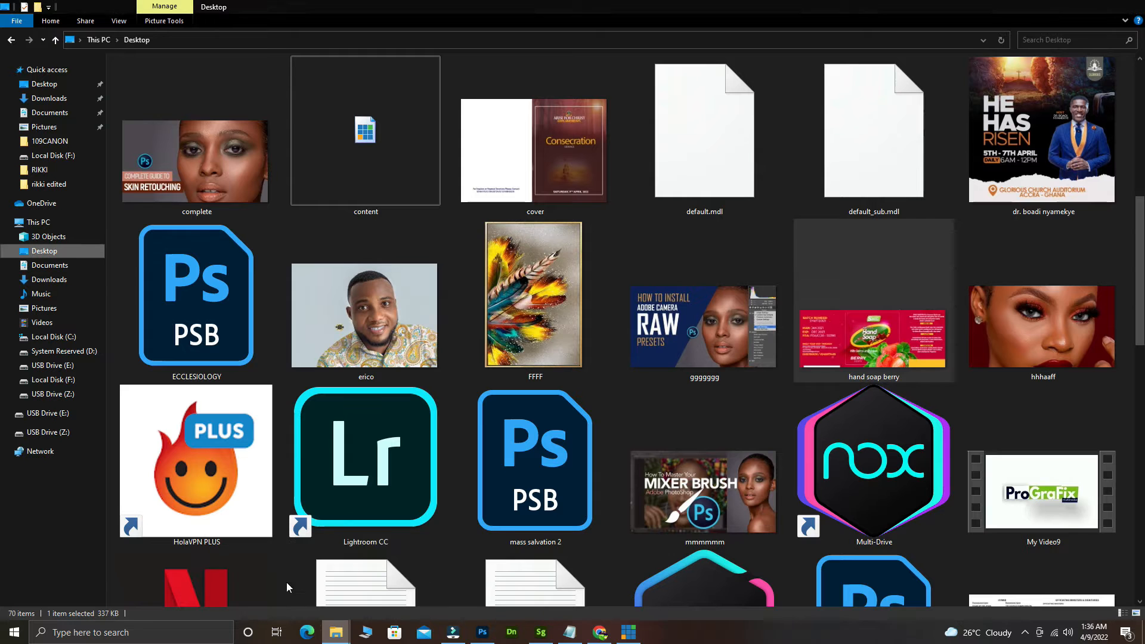
{"action": "left_click_drag", "start_coordinate": [813, 367], "coordinate": [633, 464]}
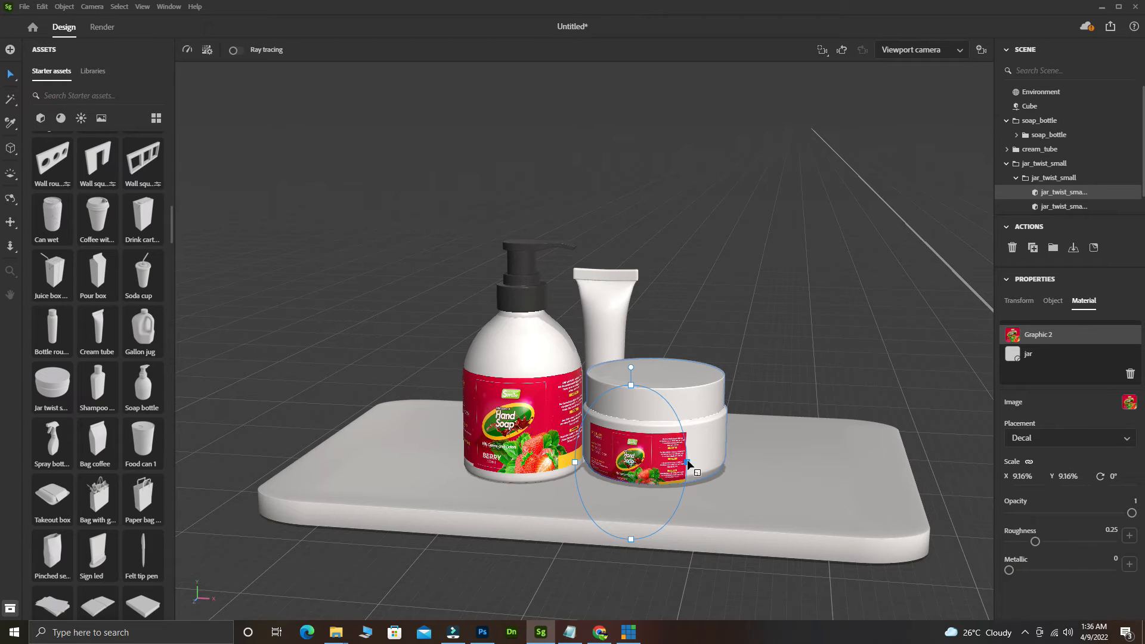
{"action": "left_click_drag", "start_coordinate": [695, 460], "coordinate": [734, 455]}
{"action": "left_click_drag", "start_coordinate": [655, 458], "coordinate": [668, 456]}
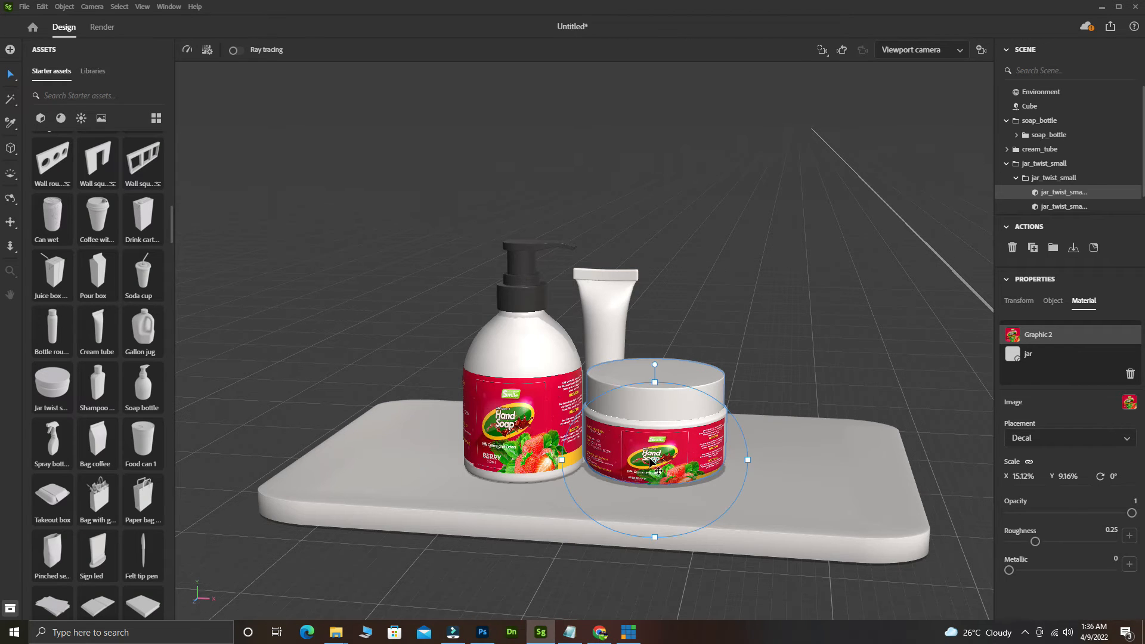
Step: Shift the jar's label slightly left and enlarge it to about 19.75% in X and 9.68% in Y
{"action": "key", "text": "p"}
{"action": "key", "text": "d"}
{"action": "left_click_drag", "start_coordinate": [635, 471], "coordinate": [709, 433]}
{"action": "key", "text": "p"}
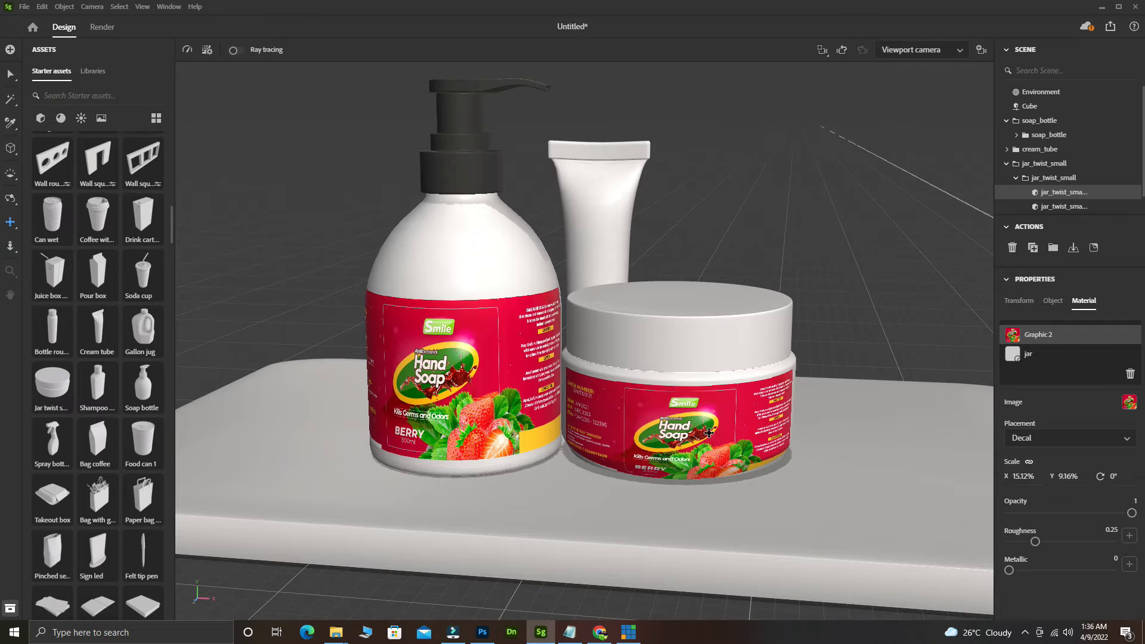
{"action": "key", "text": "v"}
{"action": "left_click_drag", "start_coordinate": [704, 431], "coordinate": [696, 428]}
{"action": "left_click_drag", "start_coordinate": [696, 427], "coordinate": [700, 427]}
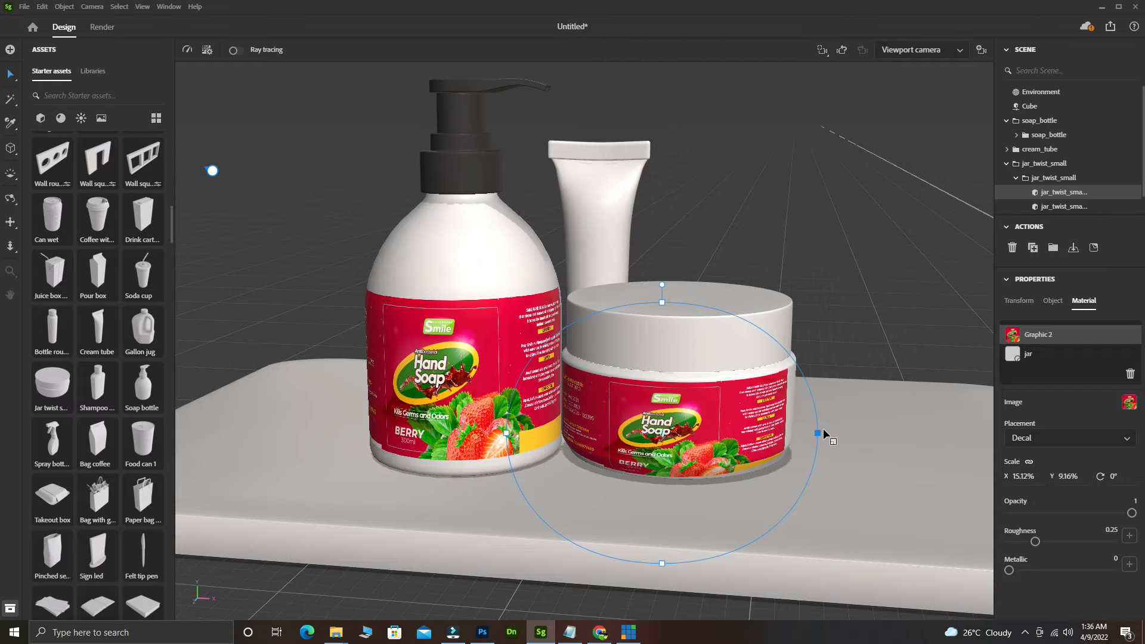
{"action": "left_click_drag", "start_coordinate": [823, 430], "coordinate": [871, 431]}
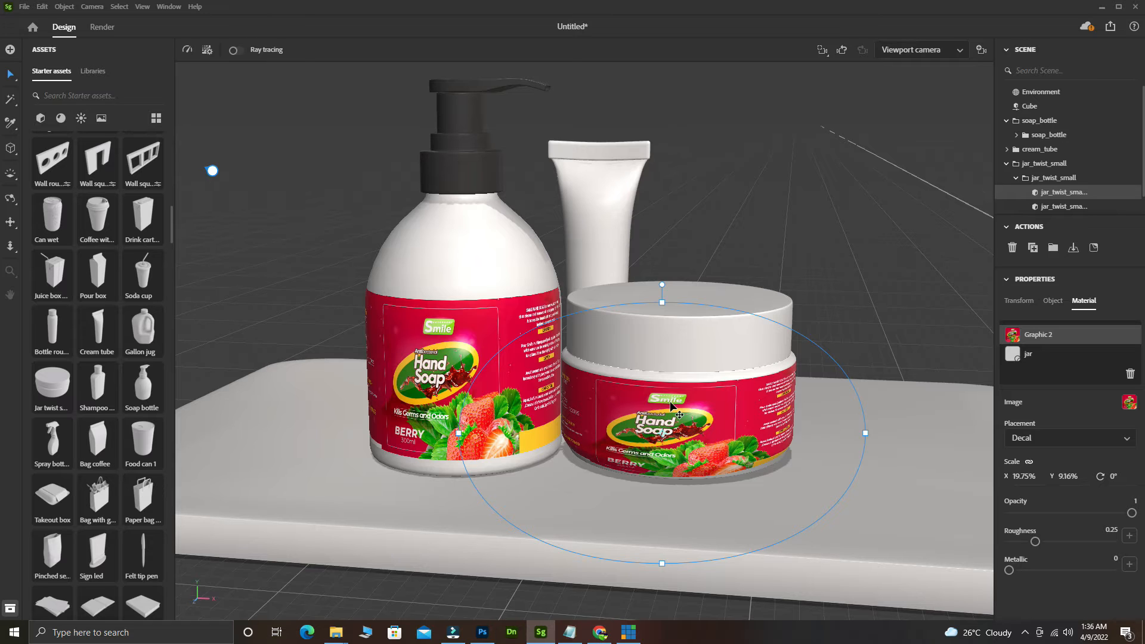
{"action": "left_click_drag", "start_coordinate": [659, 297], "coordinate": [661, 293]}
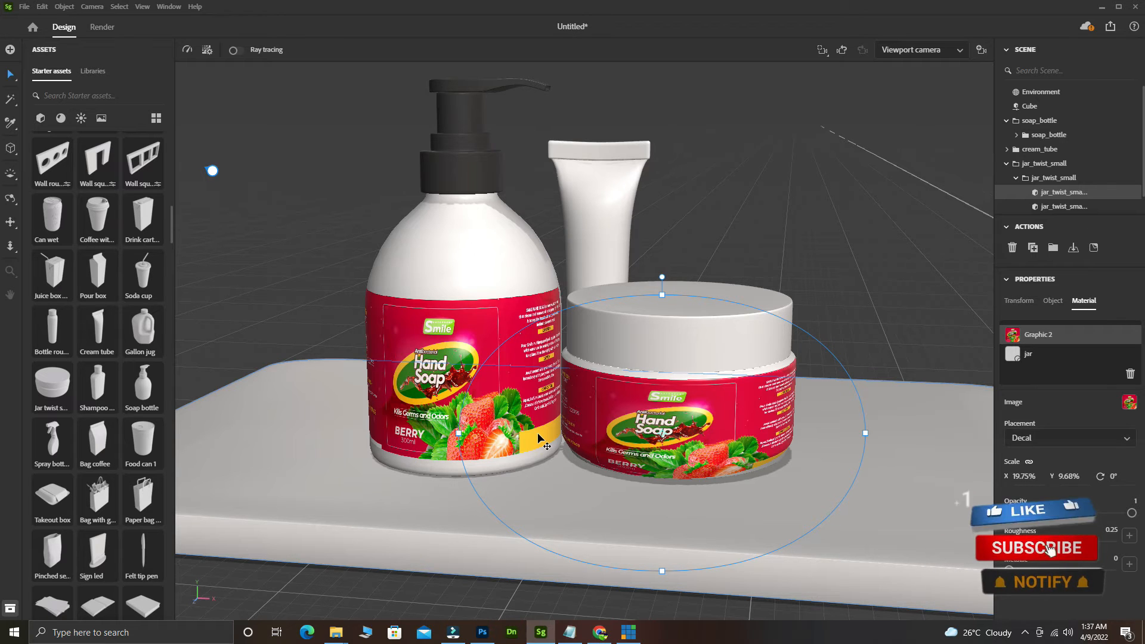
Step: Place the "hand soap berry" image from the Desktop on the cream tube and scale it to about 17.81% by 23.24%
{"action": "left_click", "coordinate": [858, 461]}
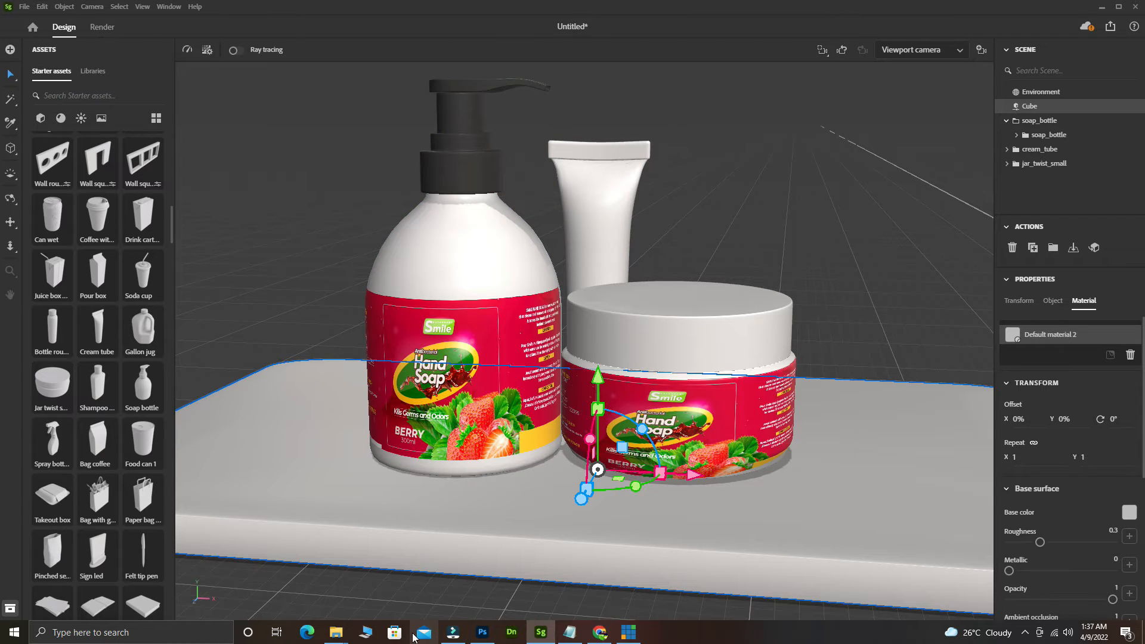
{"action": "mouse_move", "coordinate": [336, 632]}
{"action": "left_click", "coordinate": [304, 600]}
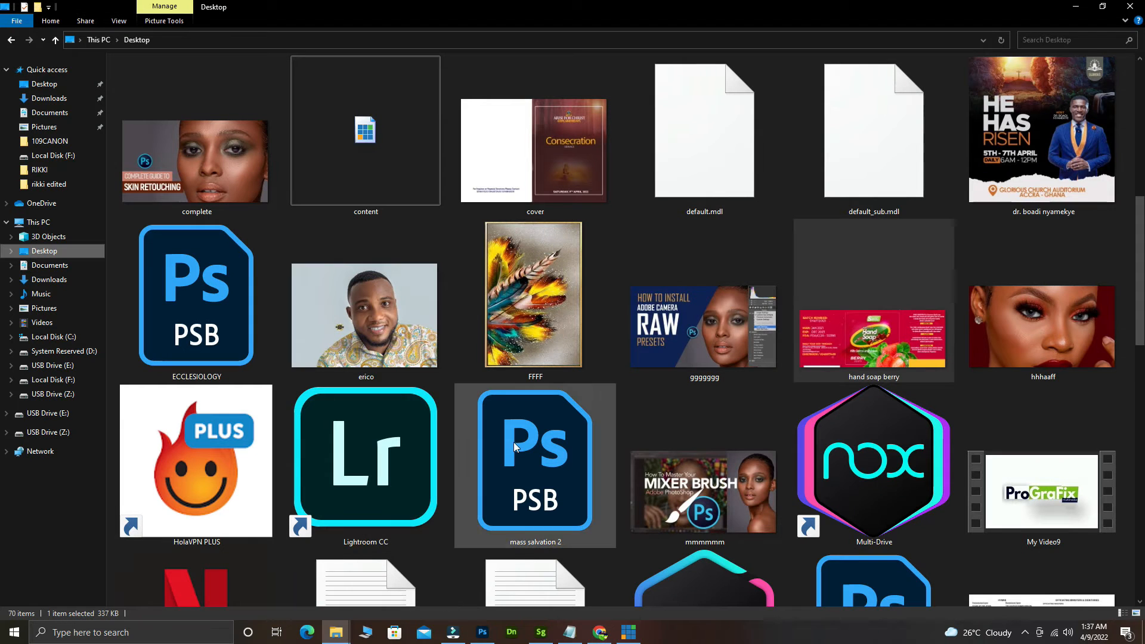
{"action": "left_click_drag", "start_coordinate": [872, 334], "coordinate": [600, 249]}
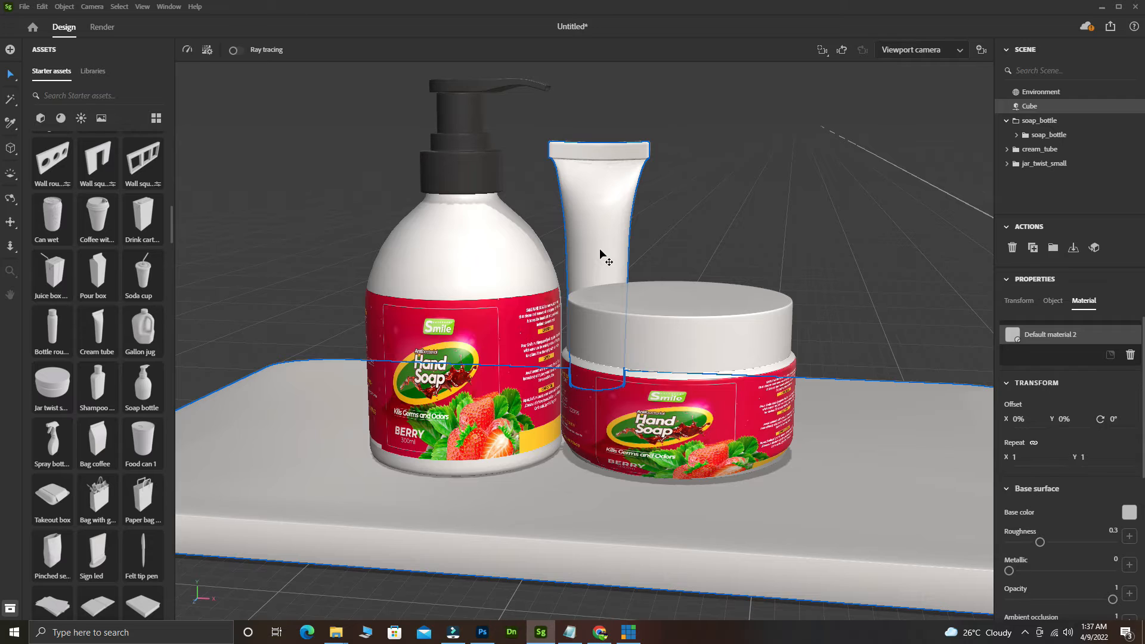
{"action": "left_click_drag", "start_coordinate": [601, 162], "coordinate": [618, 49]}
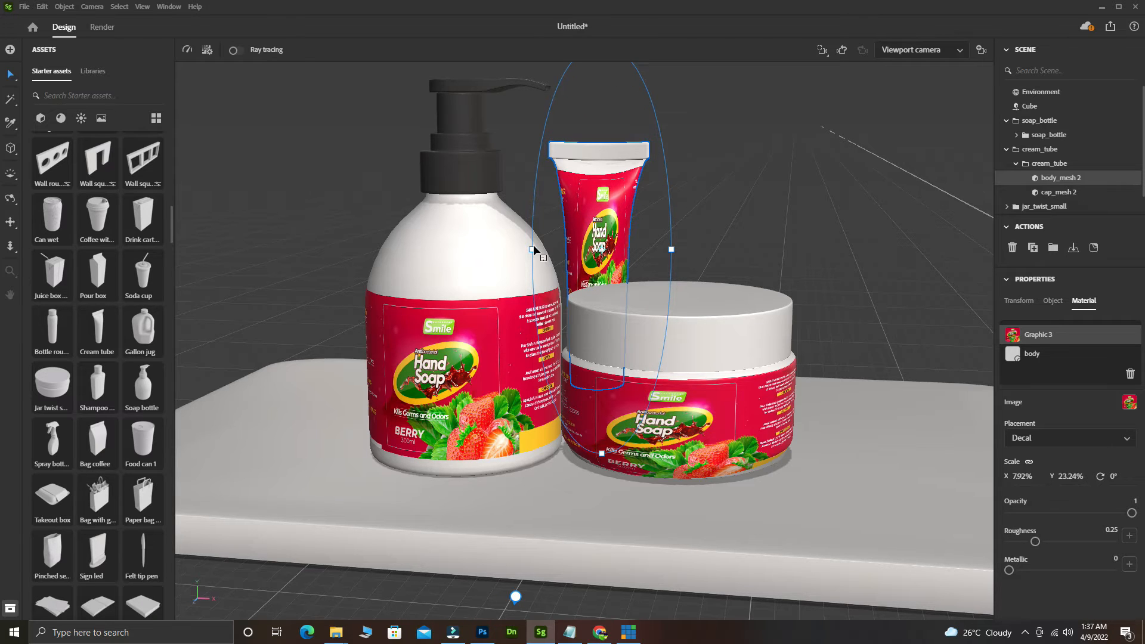
{"action": "left_click_drag", "start_coordinate": [512, 244], "coordinate": [461, 259]}
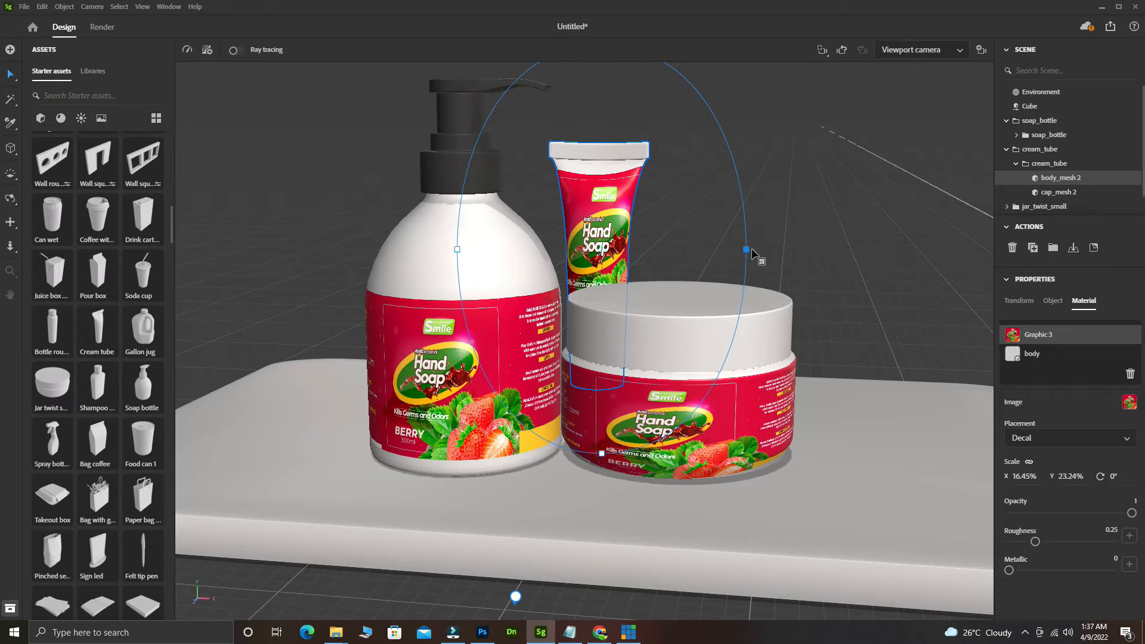
{"action": "left_click_drag", "start_coordinate": [751, 248], "coordinate": [763, 249]}
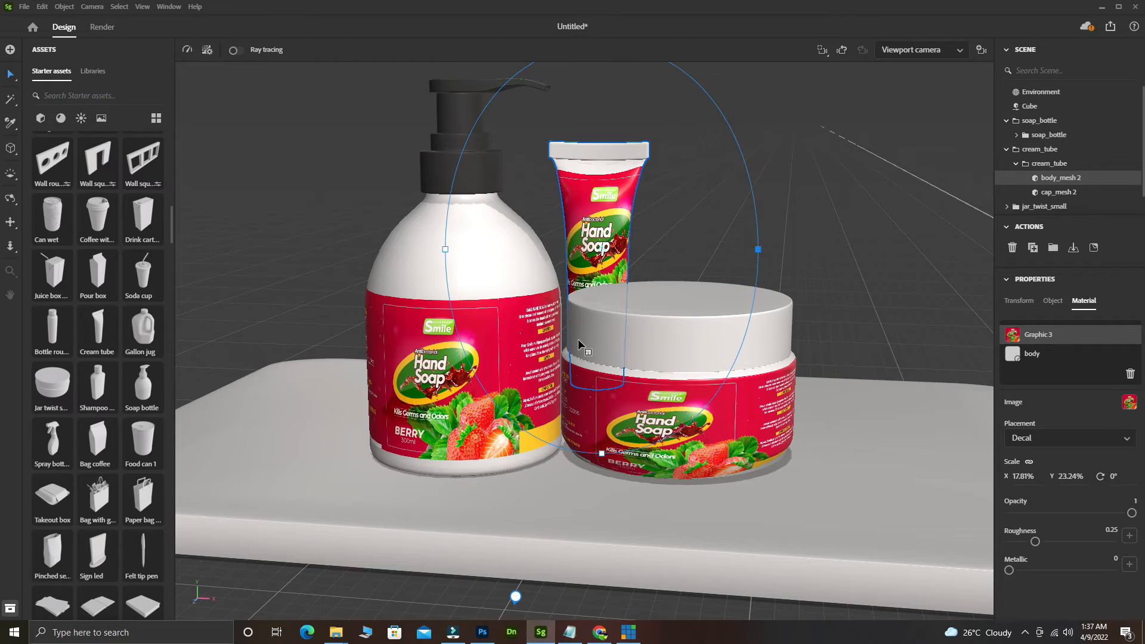
Step: Stretch the cream tube's label vertically to about 27.15% and nudge it upward toward the tube's sealed end
{"action": "key", "text": "3"}
{"action": "scroll", "coordinate": [554, 348], "scroll_direction": "down", "scroll_amount": 5}
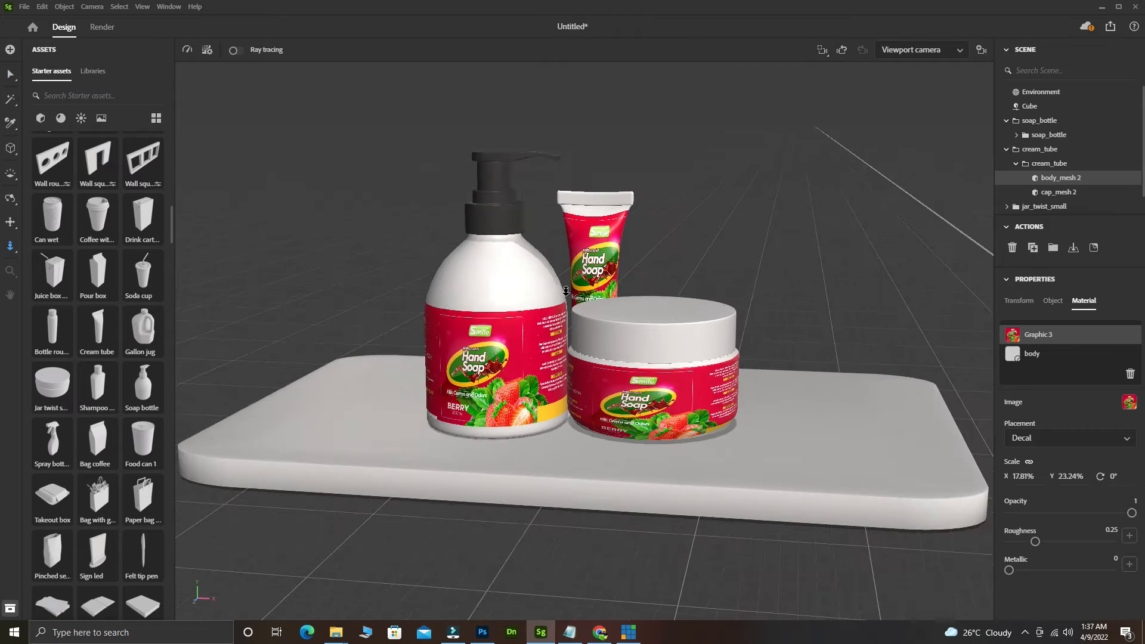
{"action": "key", "text": "v"}
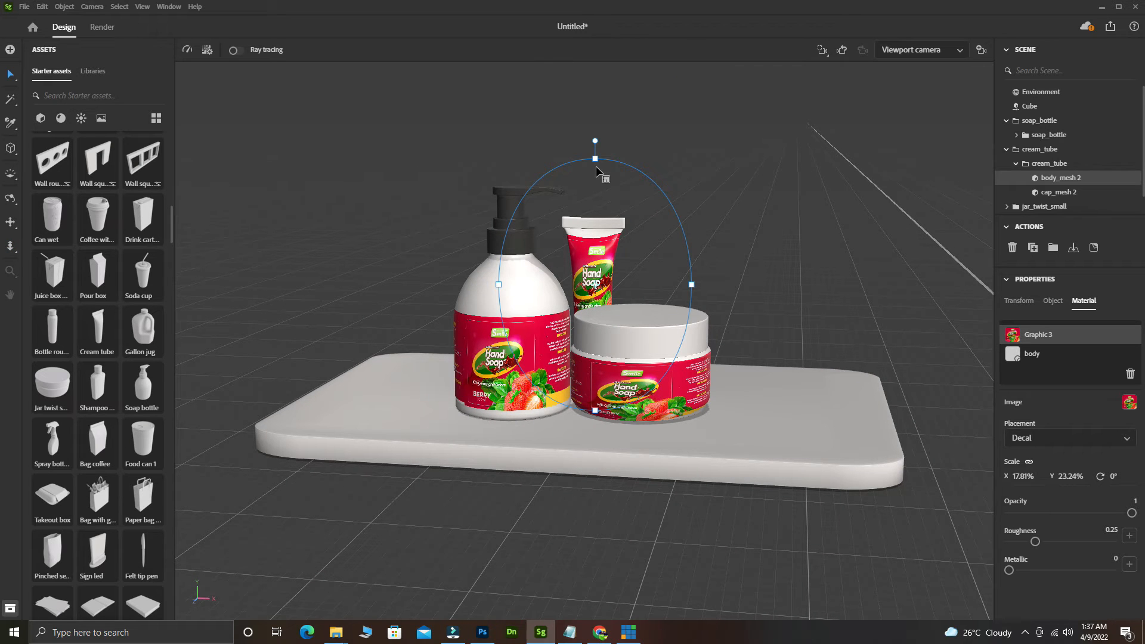
{"action": "left_click_drag", "start_coordinate": [595, 167], "coordinate": [606, 141]}
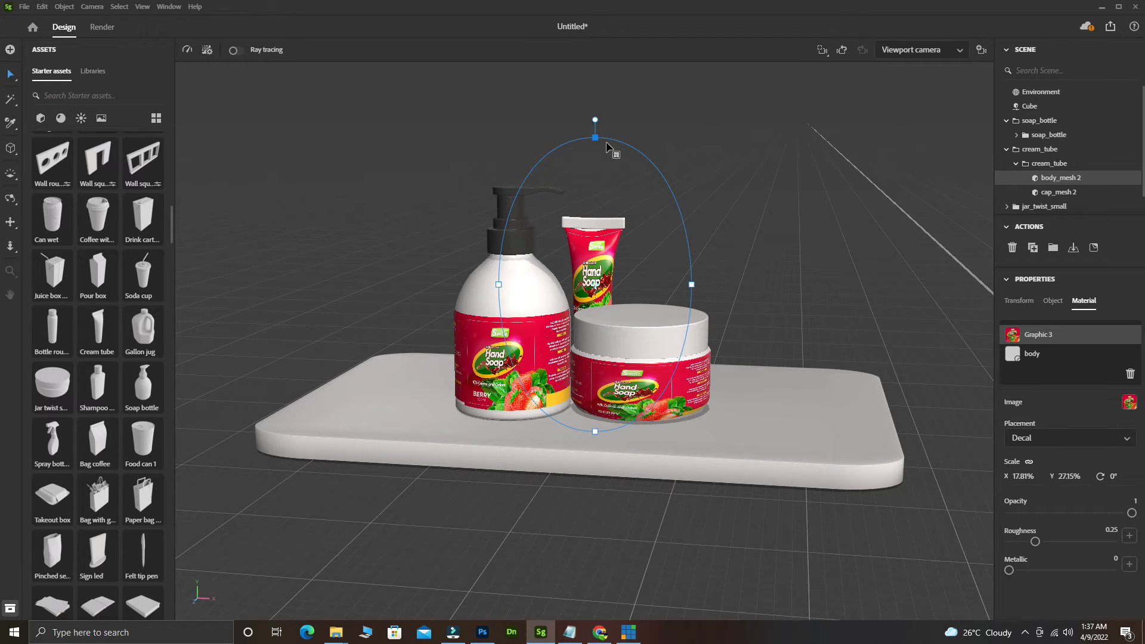
{"action": "left_click_drag", "start_coordinate": [594, 234], "coordinate": [595, 230]}
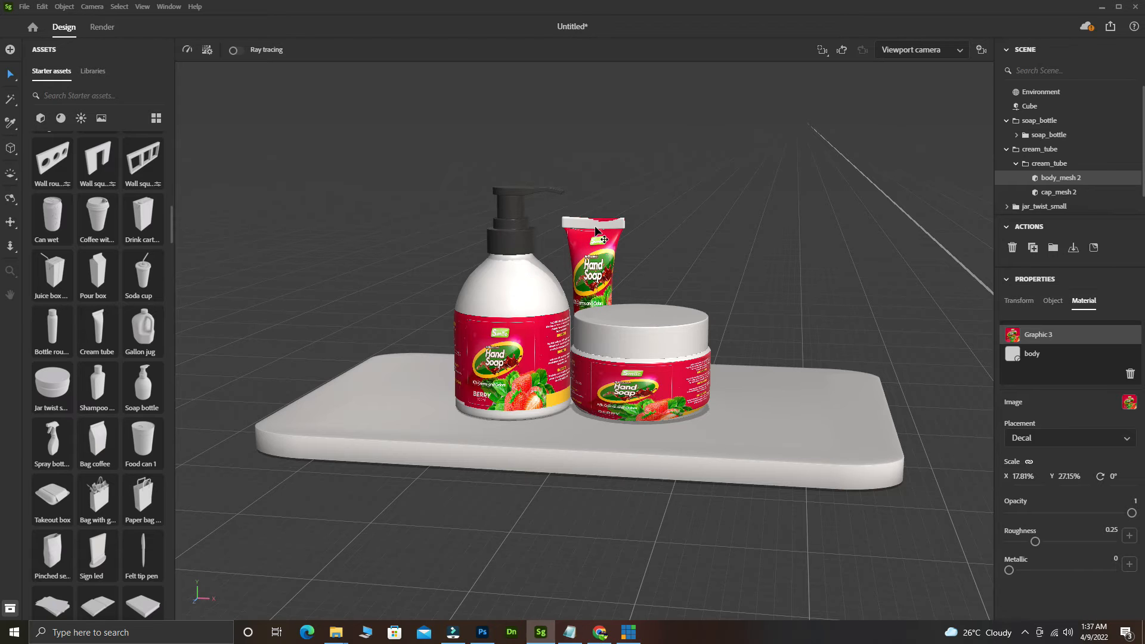
Step: Try positioning the label graphic on the back side of the cream tube
{"action": "key", "text": "3"}
{"action": "key", "text": "1"}
{"action": "left_click_drag", "start_coordinate": [522, 311], "coordinate": [256, 213]}
{"action": "key", "text": "3"}
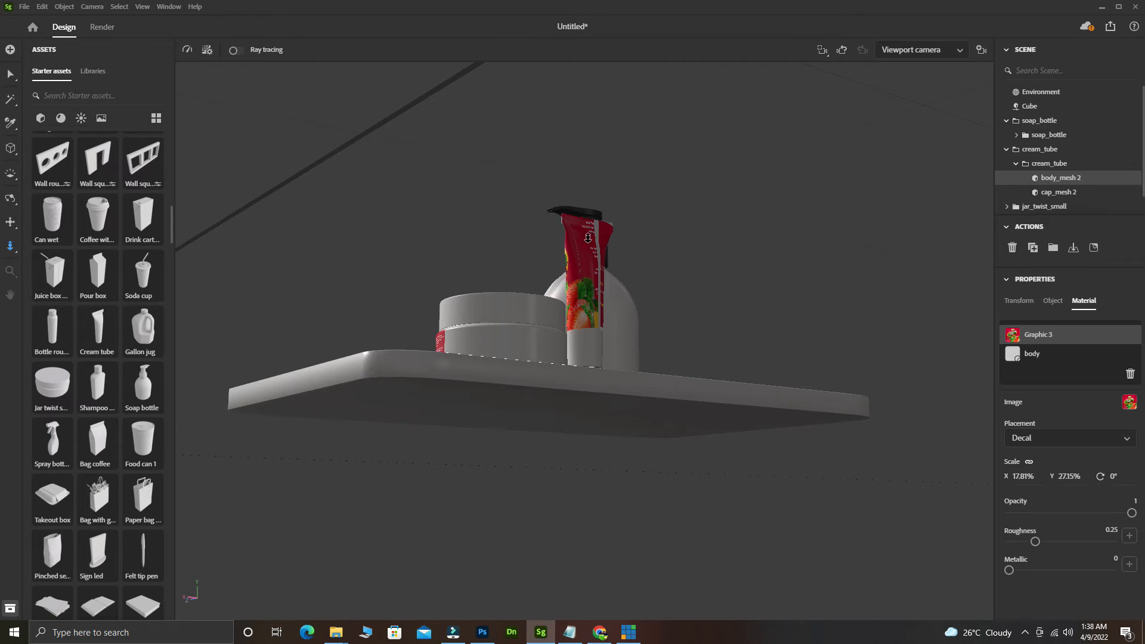
{"action": "mouse_move", "coordinate": [591, 251]}
{"action": "left_mouse_down"}
{"action": "mouse_move", "coordinate": [533, 333]}
{"action": "mouse_move", "coordinate": [596, 270]}
{"action": "left_mouse_up"}
{"action": "key", "text": "3"}
{"action": "key", "text": "v"}
{"action": "left_click_drag", "start_coordinate": [577, 269], "coordinate": [579, 270]}
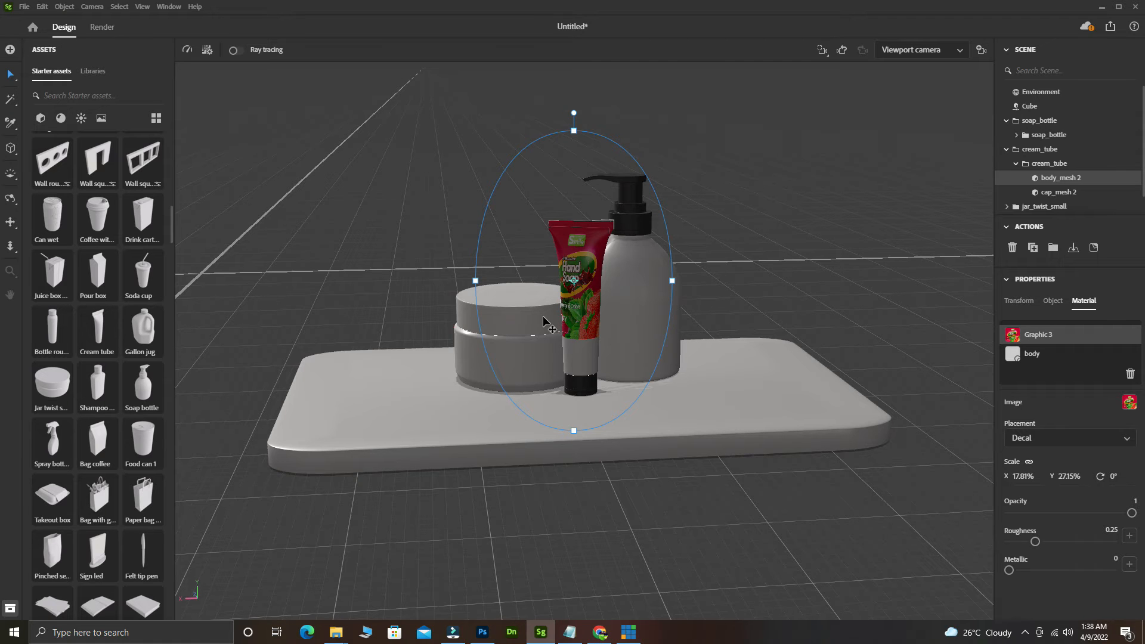
Step: Move the label graphic back onto the front of the cream tube, with the Hand Soap logo facing forward
{"action": "left_click_drag", "start_coordinate": [541, 327], "coordinate": [966, 373]}
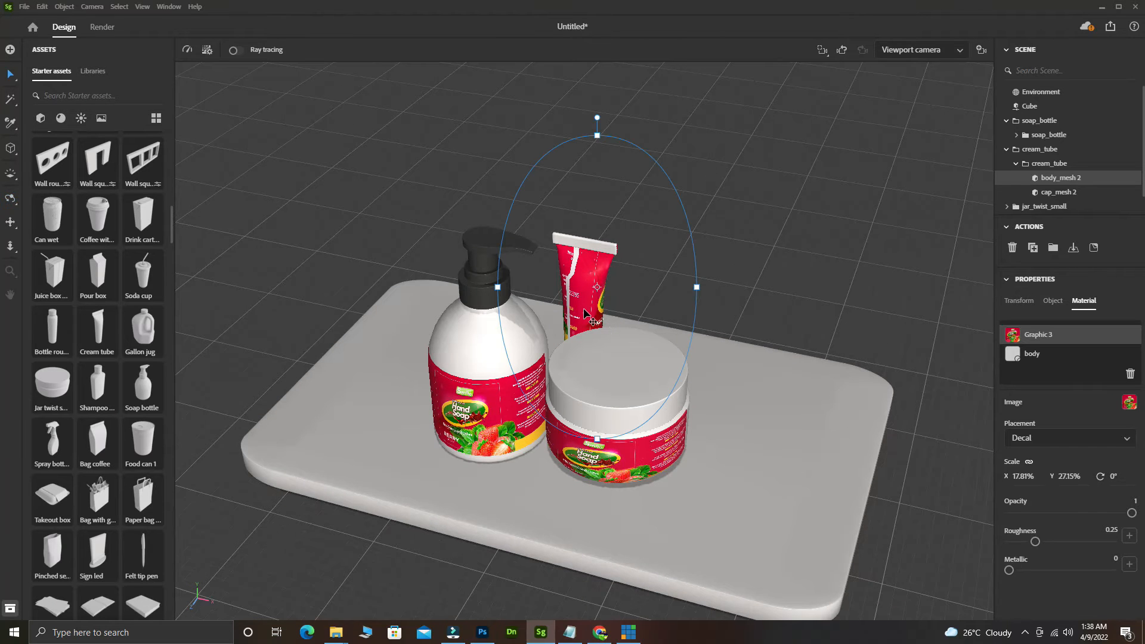
{"action": "left_click_drag", "start_coordinate": [583, 303], "coordinate": [563, 322]}
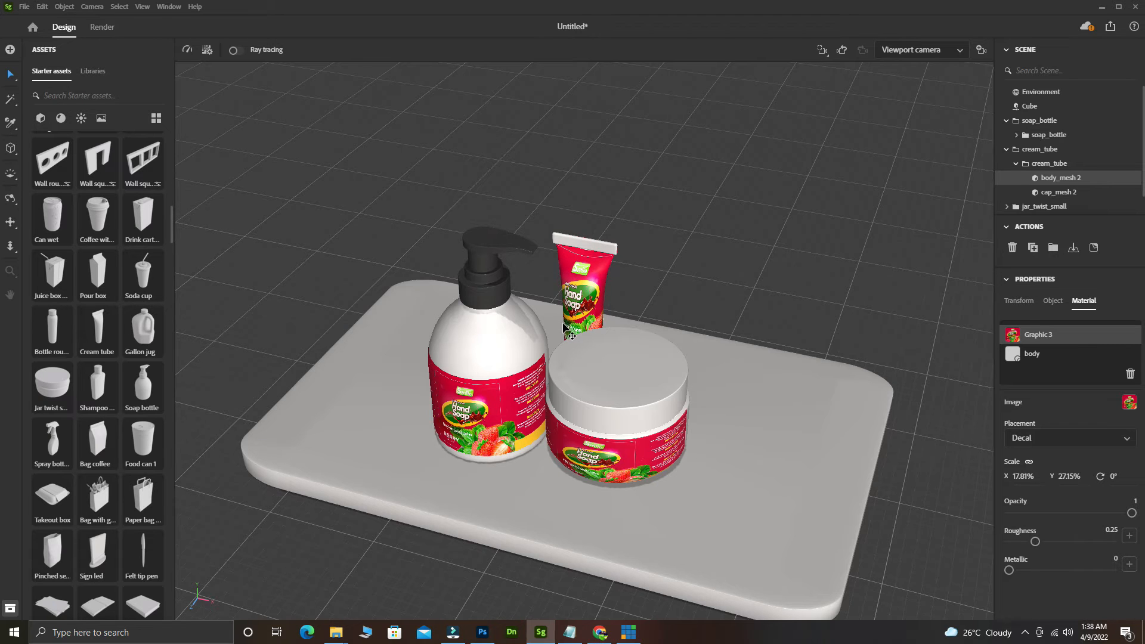
{"action": "left_click_drag", "start_coordinate": [563, 322], "coordinate": [563, 322]}
{"action": "right_click_drag", "start_coordinate": [574, 328], "coordinate": [627, 256]}
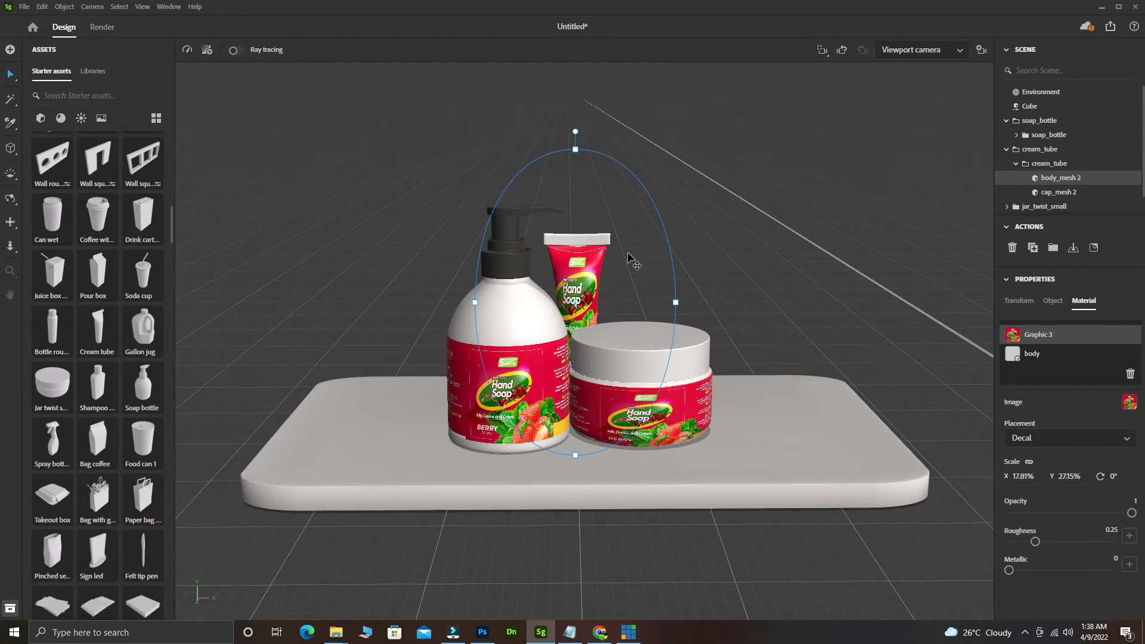
Step: Set the environment's background to the red sampled from the soap bottle's label, RGB 221, 1, 58
{"action": "left_click", "coordinate": [827, 424]}
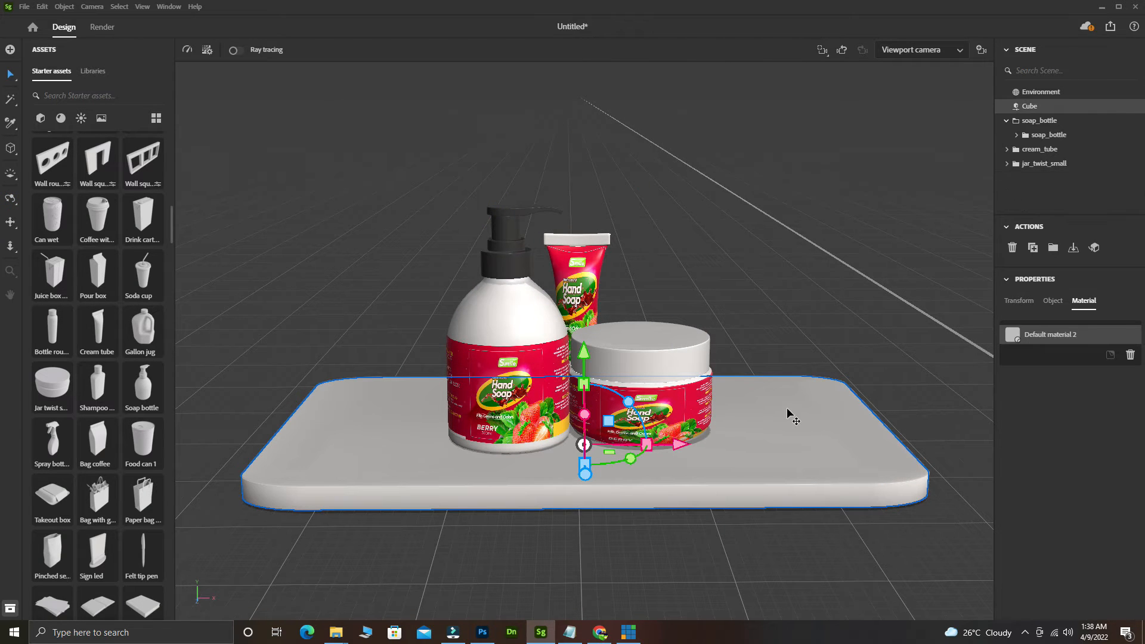
{"action": "left_click", "coordinate": [812, 295]}
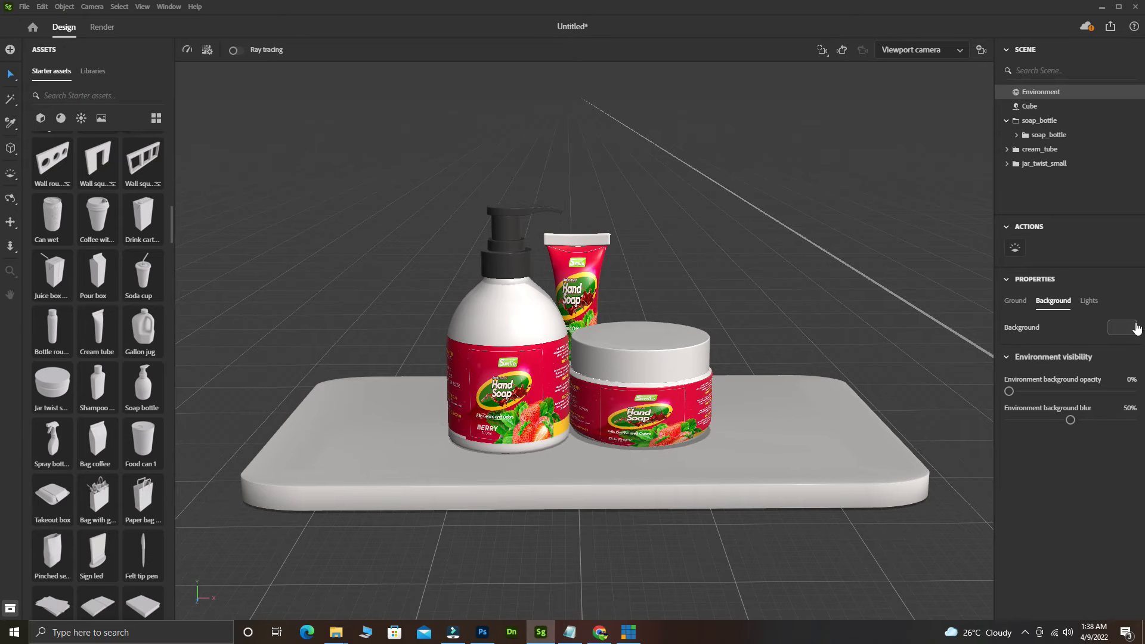
{"action": "left_click", "coordinate": [1116, 332]}
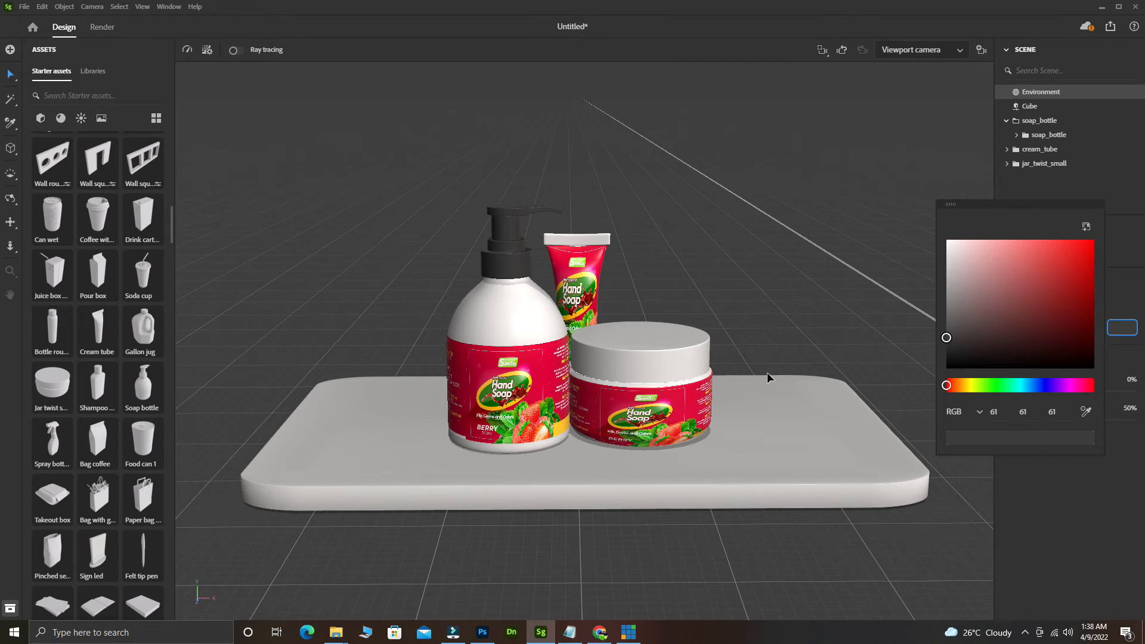
{"action": "left_click", "coordinate": [1085, 411]}
{"action": "left_click", "coordinate": [561, 407]}
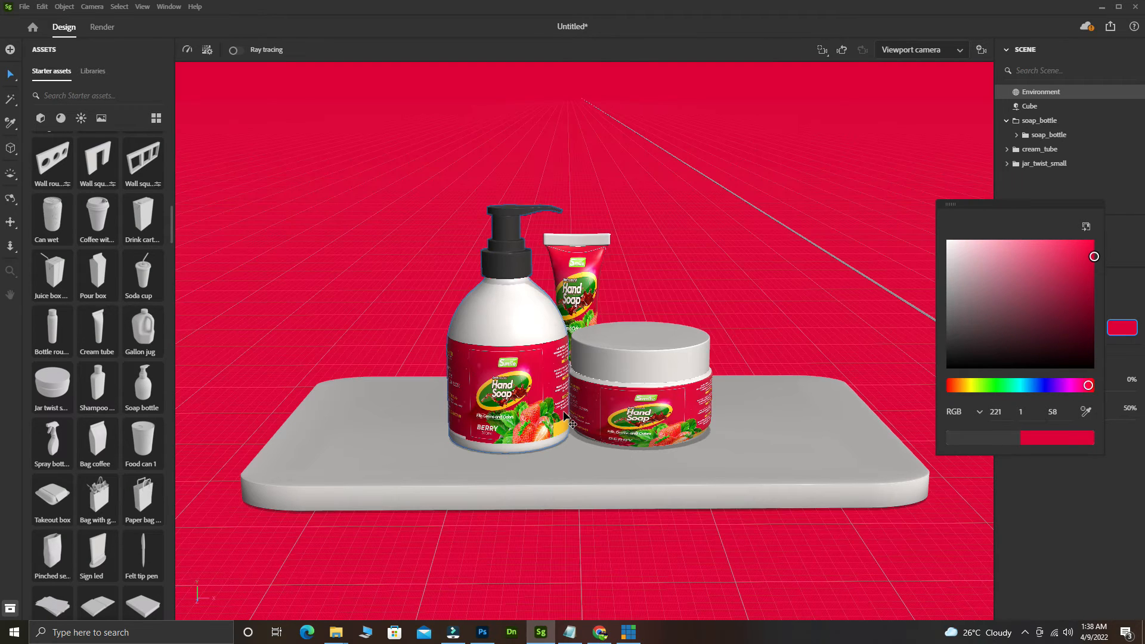
Step: Try the label's yellow (RGB 247, 185, 38) and green (RGB 80, 155, 65) as the background colour
{"action": "left_click", "coordinate": [1088, 415]}
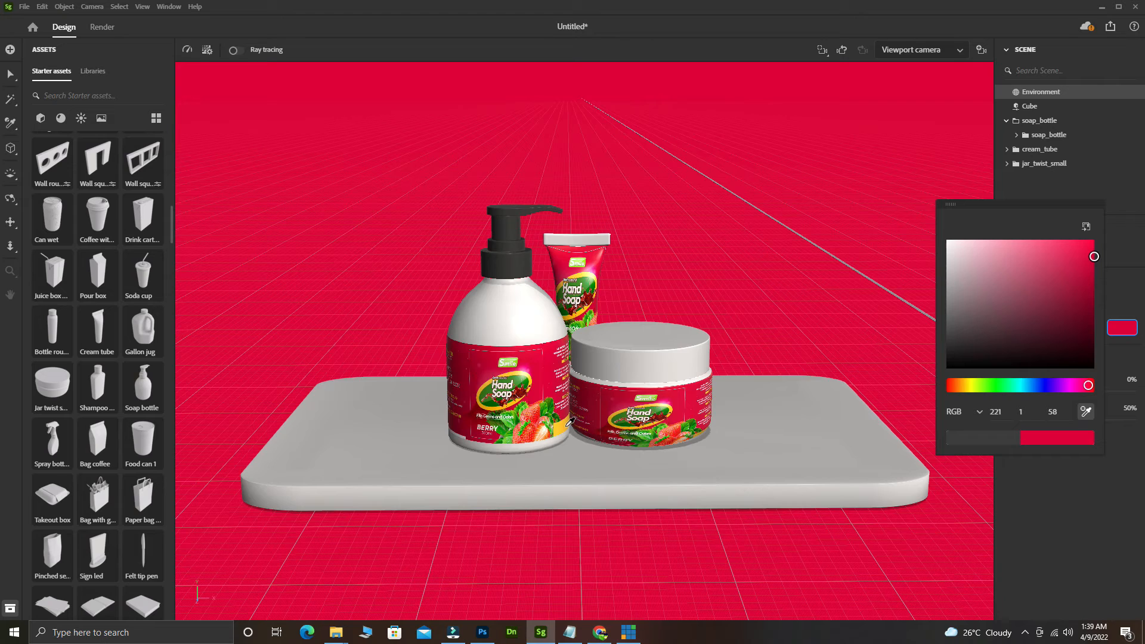
{"action": "left_click", "coordinate": [567, 424]}
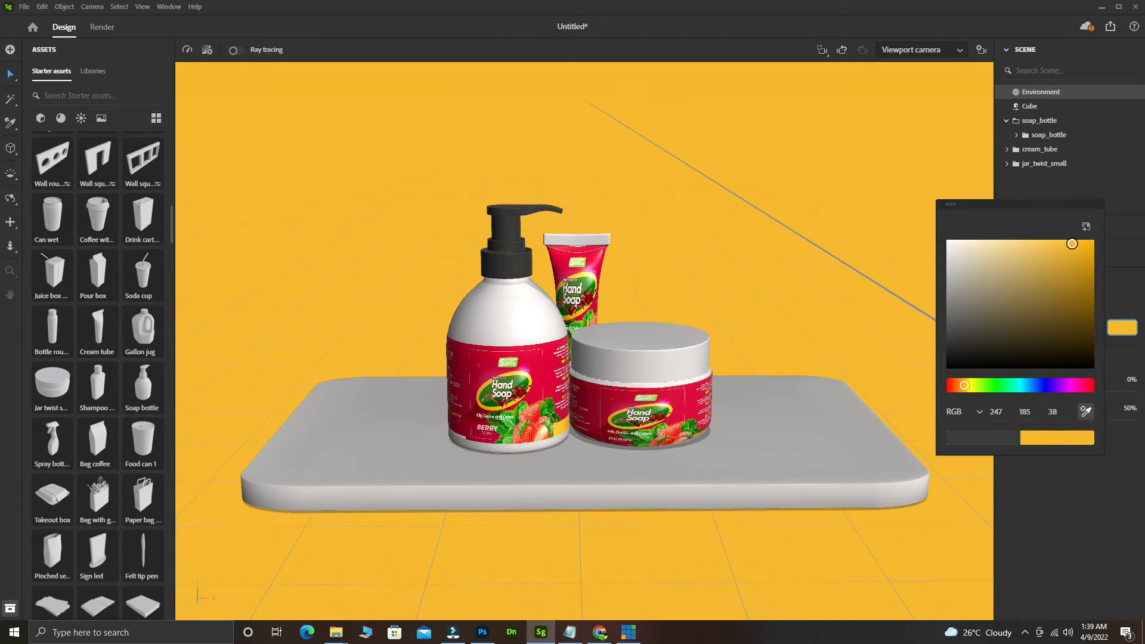
{"action": "left_click", "coordinate": [1086, 412]}
{"action": "left_click", "coordinate": [521, 387]}
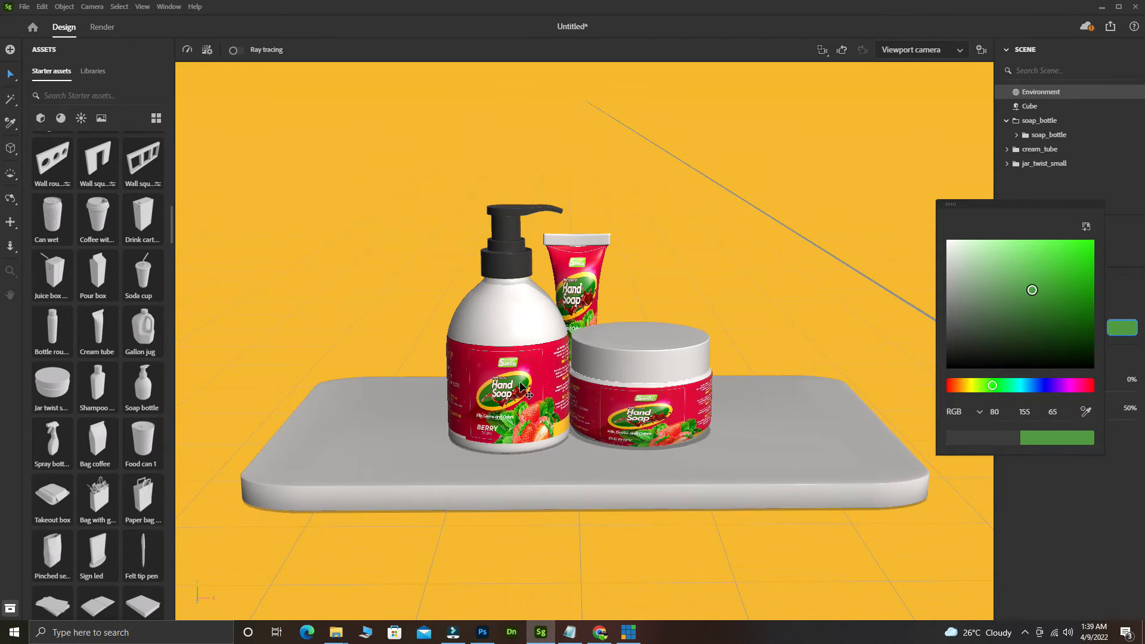
Step: Resample the background colour from the red of the soap bottle's label, RGB 225, 1, 59
{"action": "left_click", "coordinate": [1086, 412]}
{"action": "left_click", "coordinate": [549, 364]}
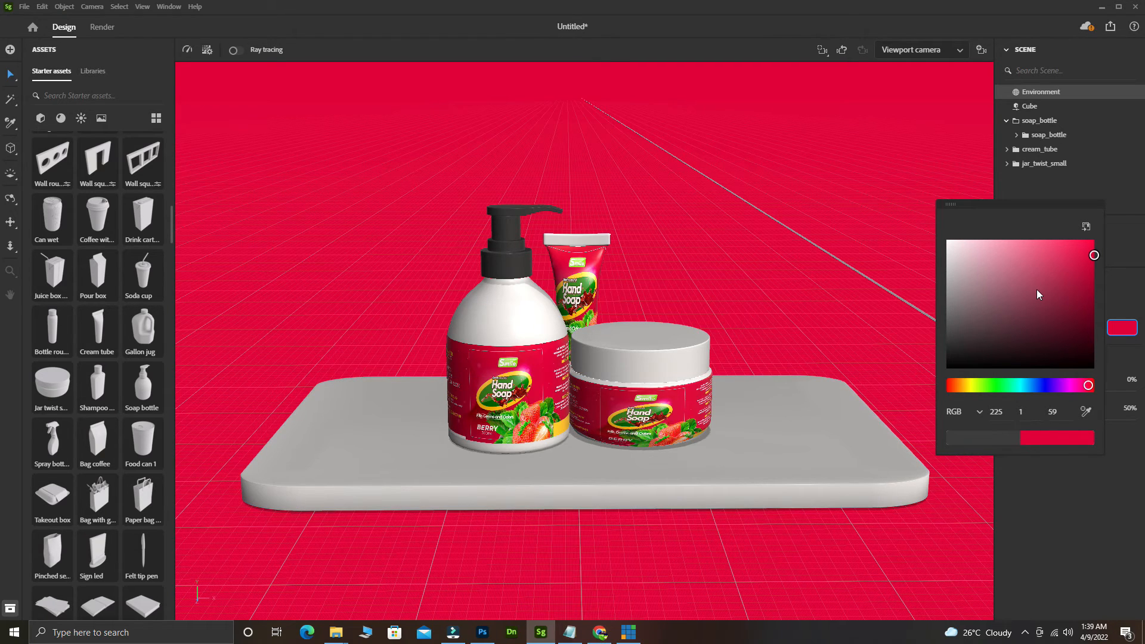
Step: Expand the twist jar's group and toggle the visibility of its body and lid to identify each part
{"action": "left_click", "coordinate": [1060, 188]}
{"action": "left_click", "coordinate": [656, 375]}
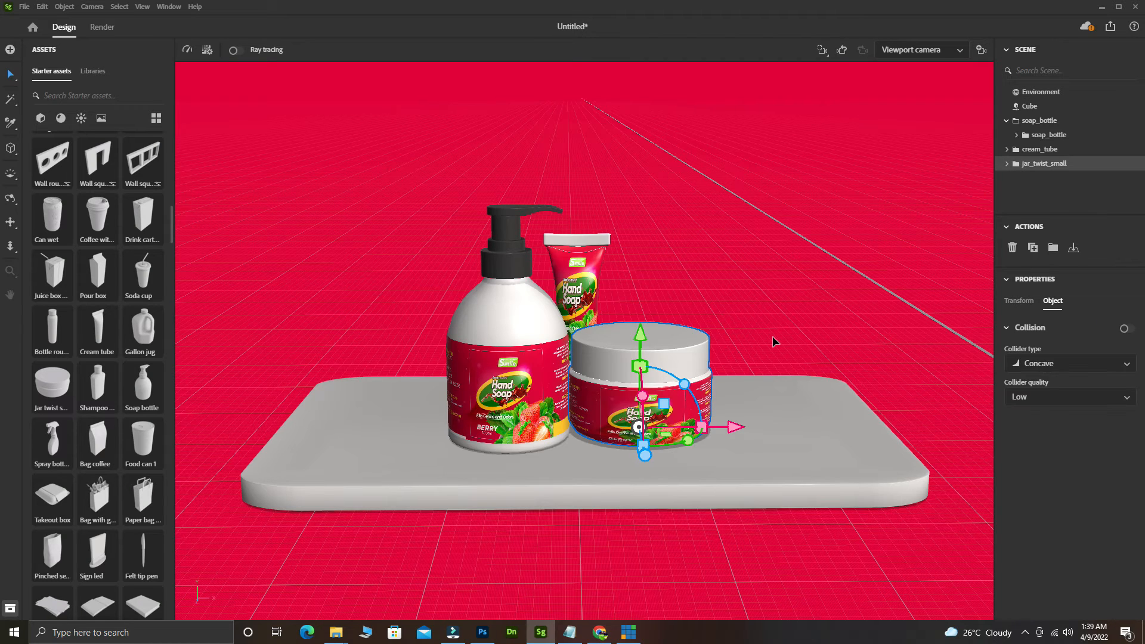
{"action": "left_click", "coordinate": [1007, 164]}
{"action": "left_click", "coordinate": [1016, 177]}
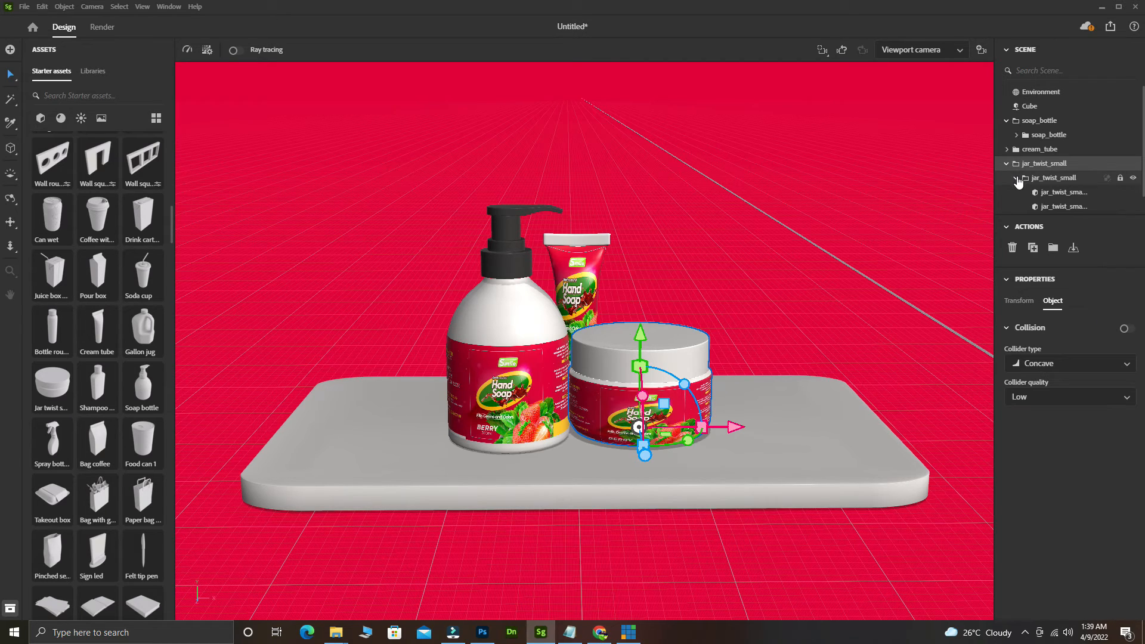
{"action": "left_click", "coordinate": [1127, 198]}
{"action": "left_click", "coordinate": [1133, 193]}
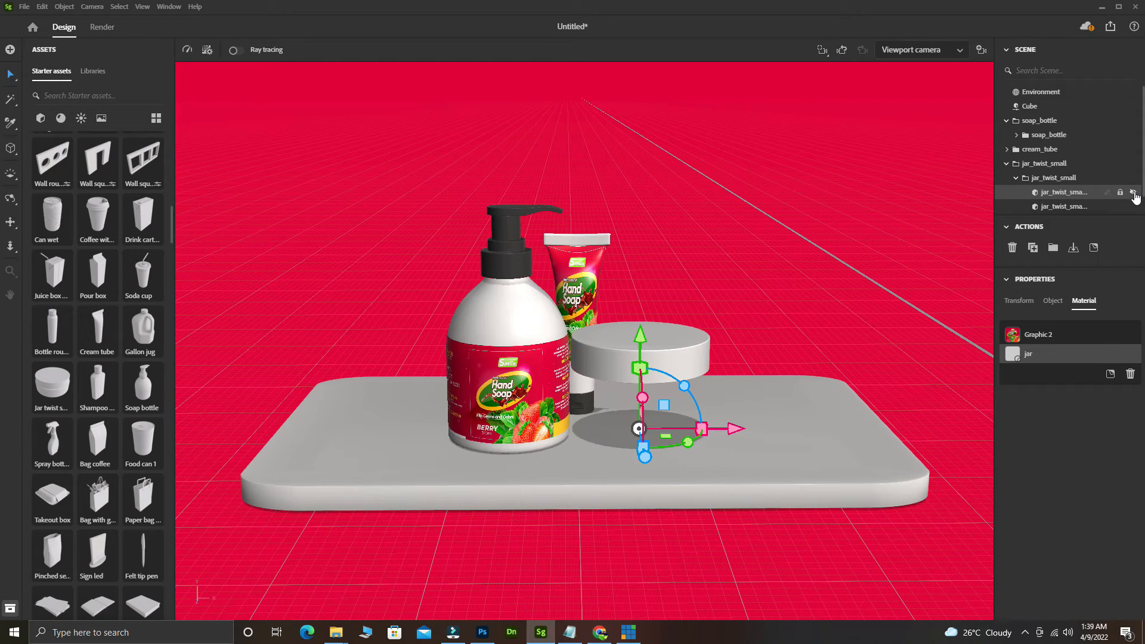
{"action": "left_click", "coordinate": [1134, 194]}
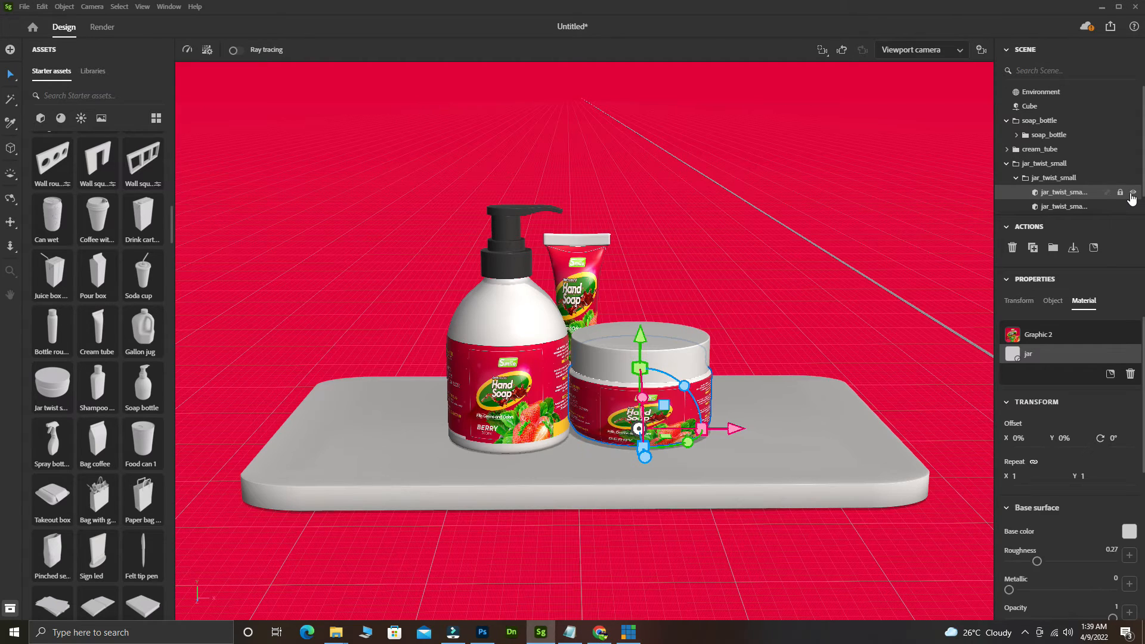
{"action": "left_click", "coordinate": [1132, 208]}
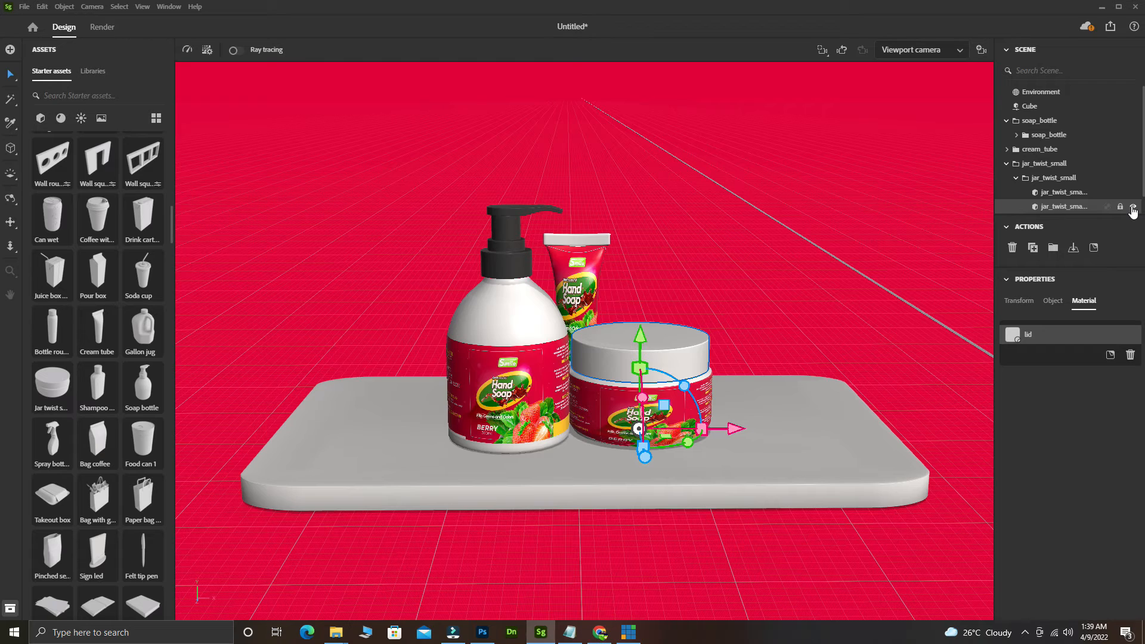
{"action": "left_click", "coordinate": [1132, 208]}
{"action": "left_click", "coordinate": [1132, 209]}
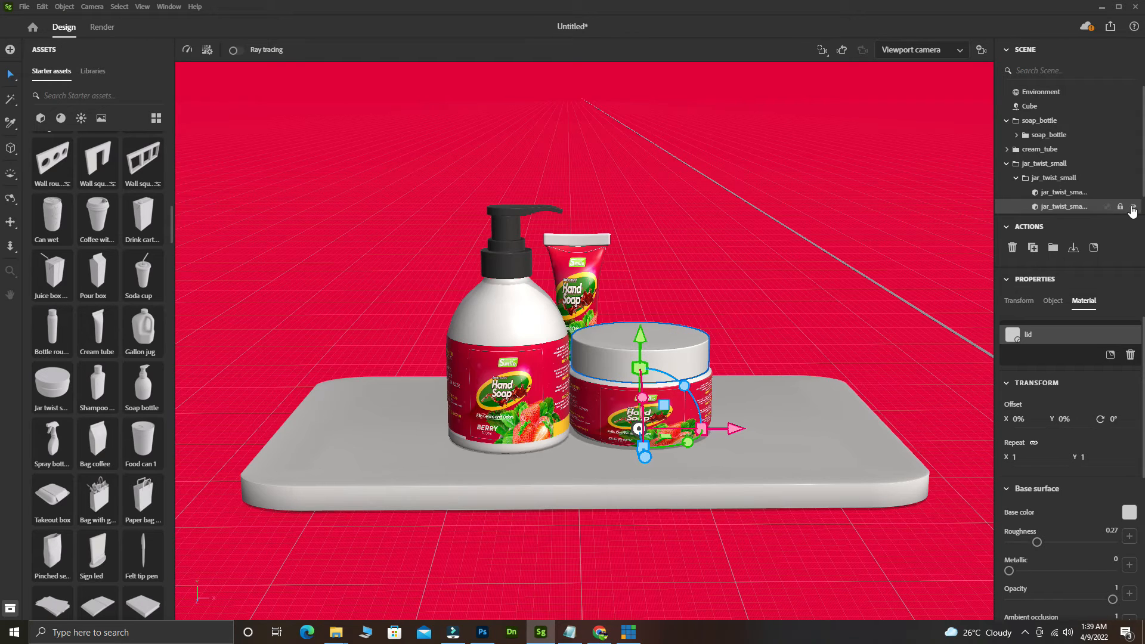
Step: Browse the starter materials for one that suits the twist jar's lid
{"action": "scroll", "coordinate": [59, 143], "scroll_direction": "down", "scroll_amount": 4}
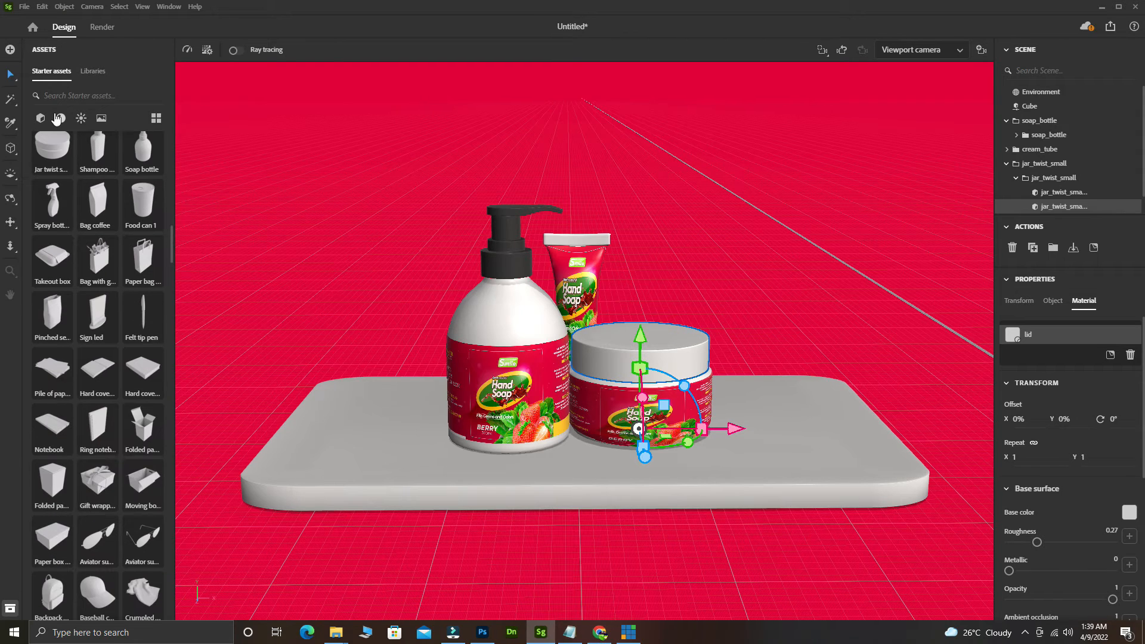
{"action": "left_click", "coordinate": [59, 118]}
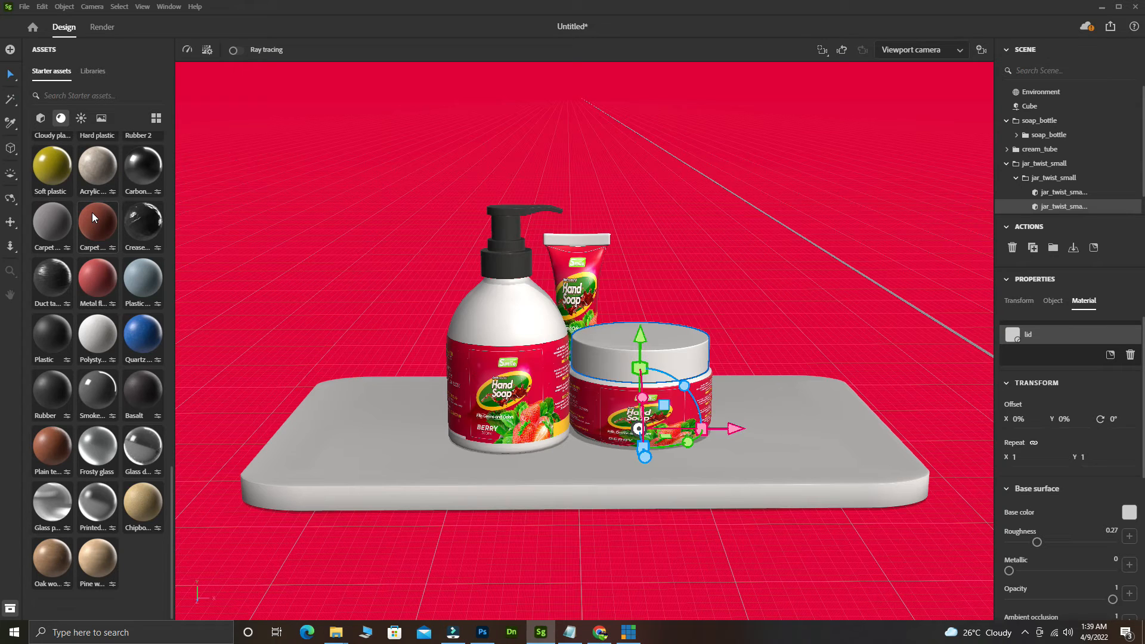
{"action": "scroll", "coordinate": [62, 222], "scroll_direction": "up", "scroll_amount": 8}
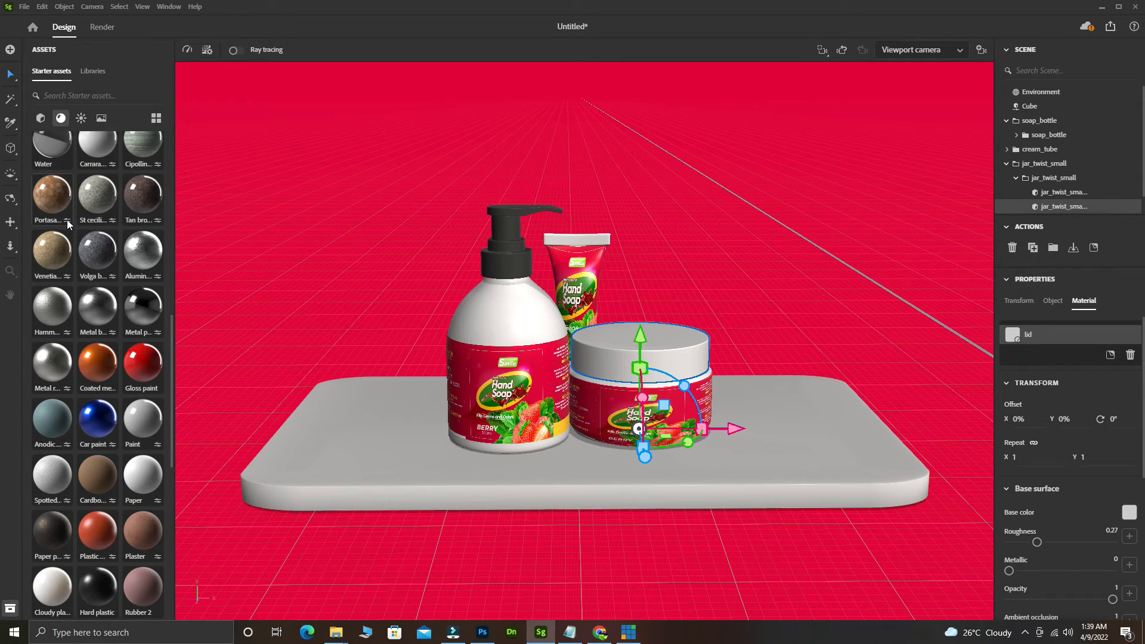
{"action": "scroll", "coordinate": [66, 220], "scroll_direction": "up", "scroll_amount": 1}
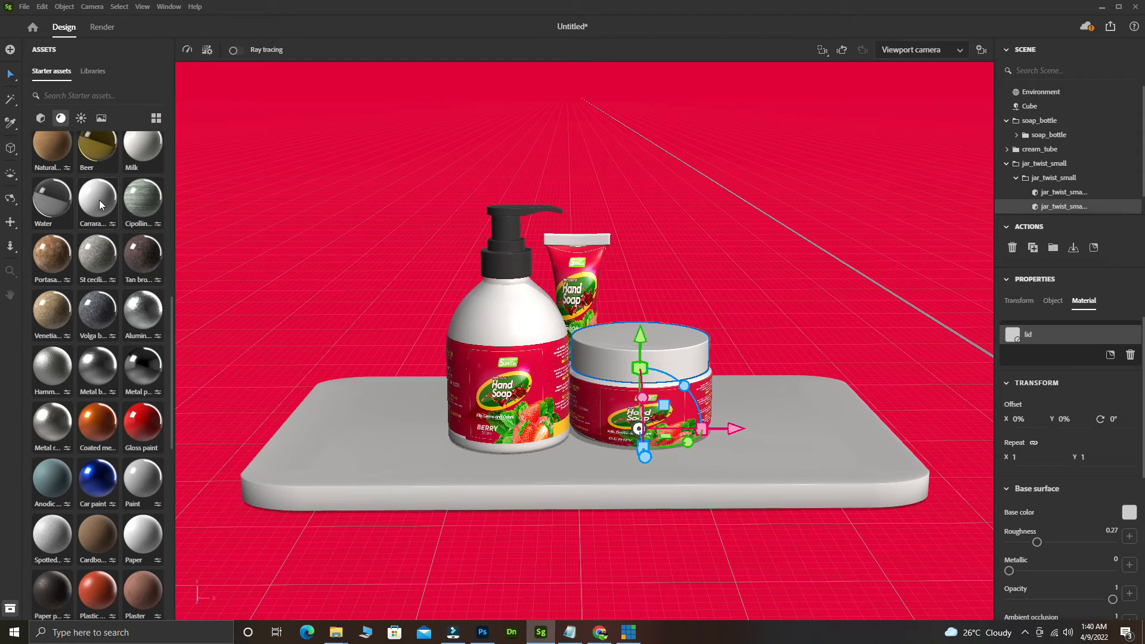
{"action": "scroll", "coordinate": [99, 199], "scroll_direction": "up", "scroll_amount": 2}
{"action": "scroll", "coordinate": [107, 260], "scroll_direction": "down", "scroll_amount": 1}
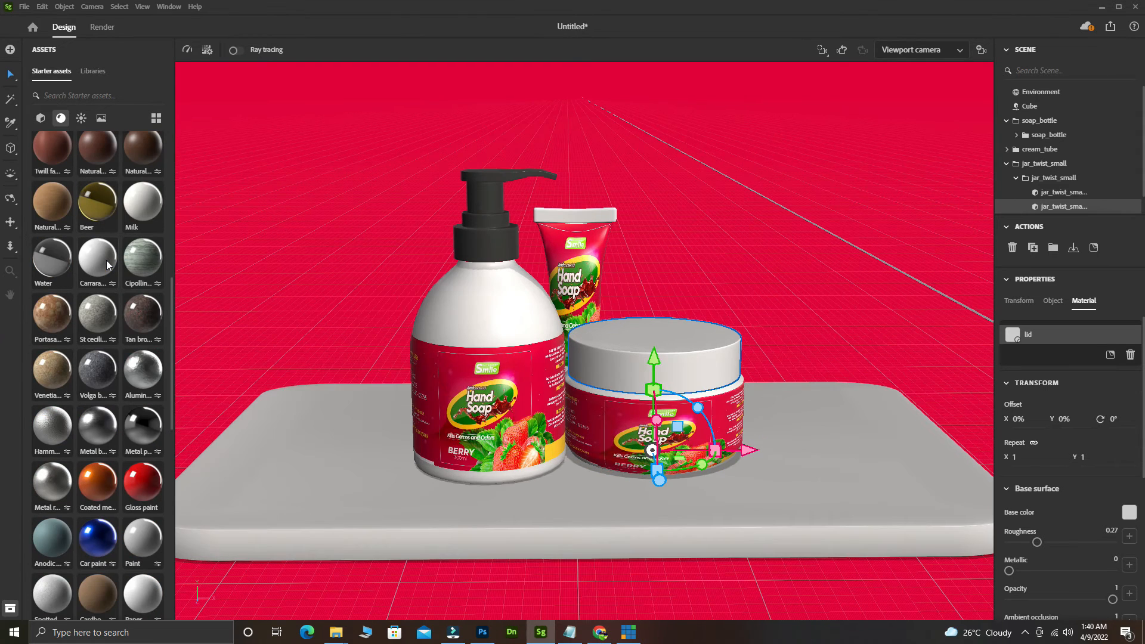
{"action": "scroll", "coordinate": [107, 265], "scroll_direction": "down", "scroll_amount": 1}
{"action": "scroll", "coordinate": [479, 382], "scroll_direction": "down", "scroll_amount": 3}
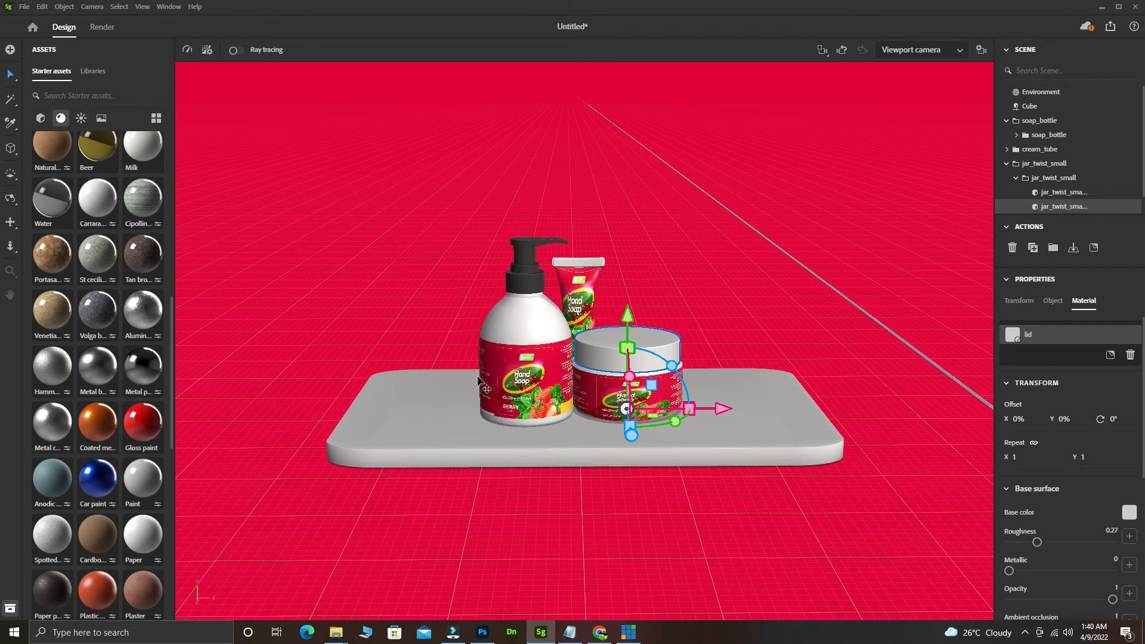
{"action": "scroll", "coordinate": [479, 382], "scroll_direction": "up", "scroll_amount": 3}
Step: Add the Splash model to the slab beside the soap bottle and rotate it about its vertical axis
{"action": "left_click", "coordinate": [41, 119]}
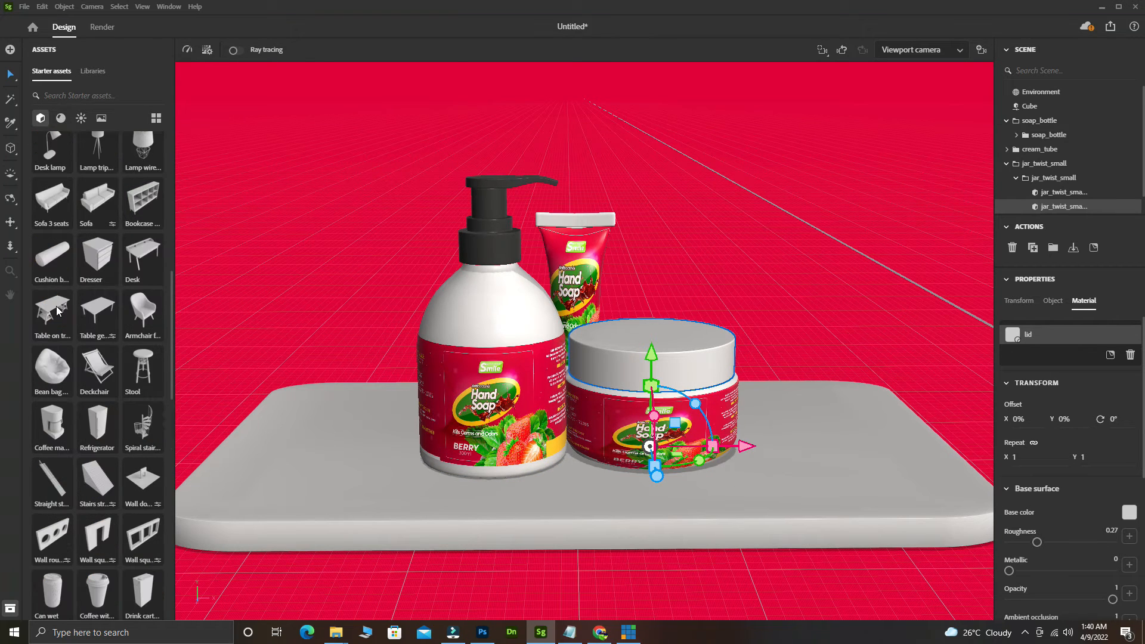
{"action": "scroll", "coordinate": [50, 425], "scroll_direction": "down", "scroll_amount": 8}
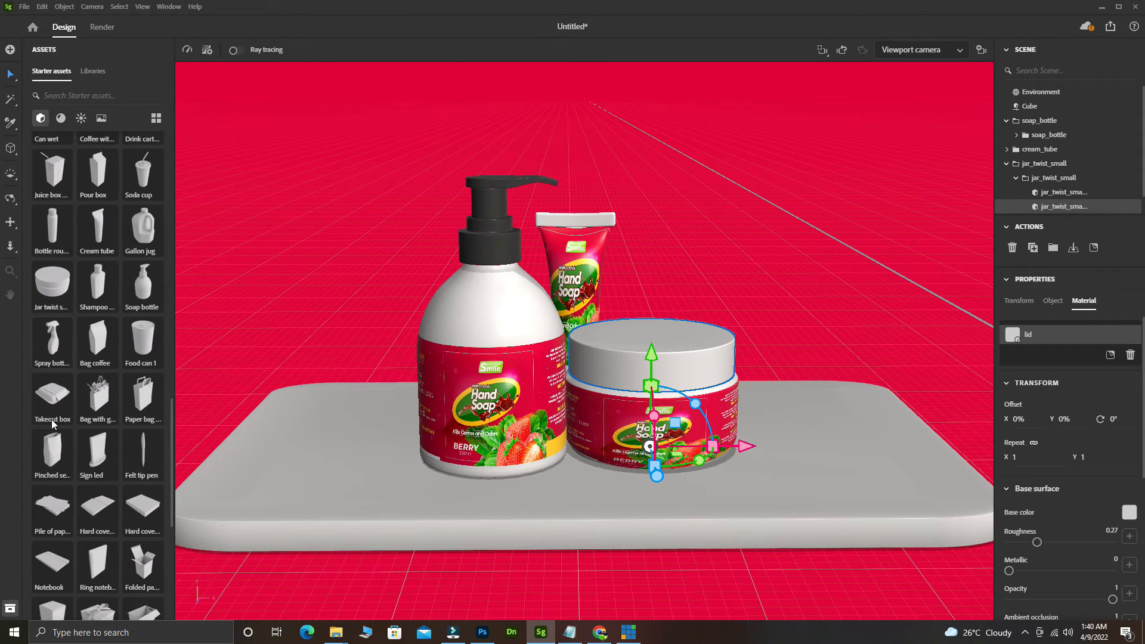
{"action": "scroll", "coordinate": [53, 420], "scroll_direction": "up", "scroll_amount": 10}
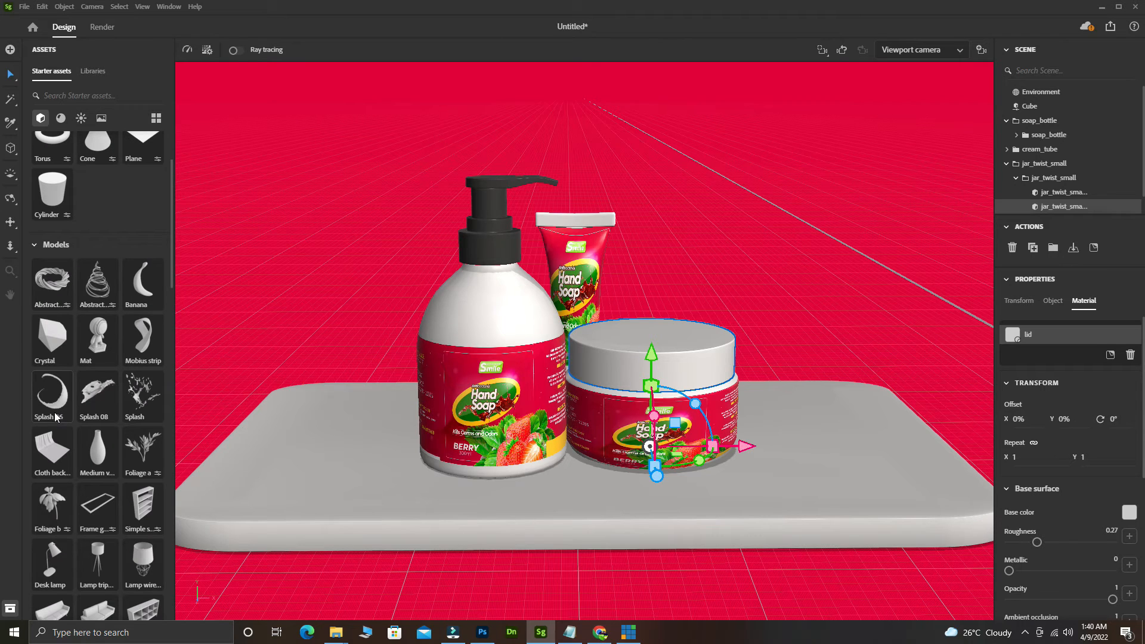
{"action": "left_click_drag", "start_coordinate": [136, 398], "coordinate": [378, 392]}
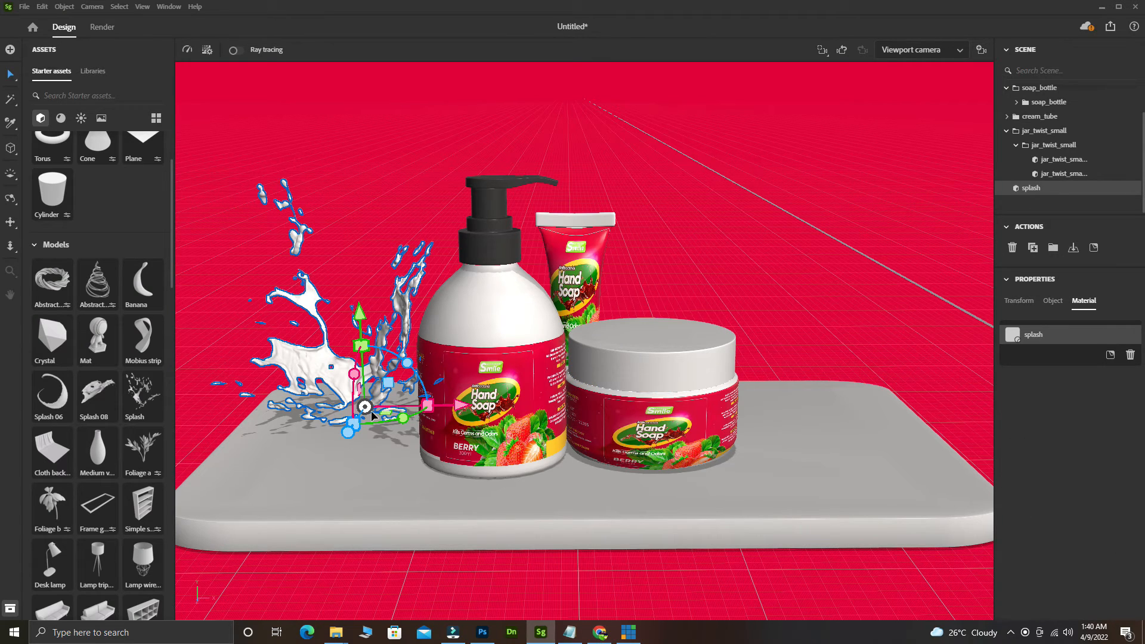
{"action": "left_click_drag", "start_coordinate": [403, 418], "coordinate": [391, 373]}
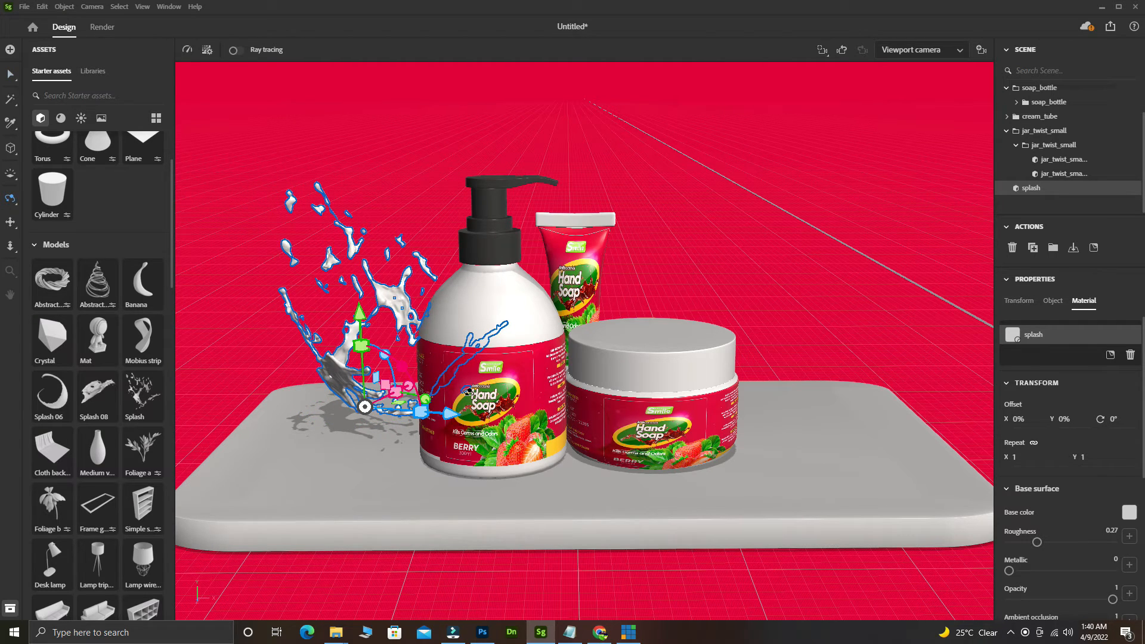
Step: Move the splash along its X axis toward the front edge of the slab, beside the soap bottle
{"action": "right_click_drag", "start_coordinate": [468, 392], "coordinate": [552, 409]}
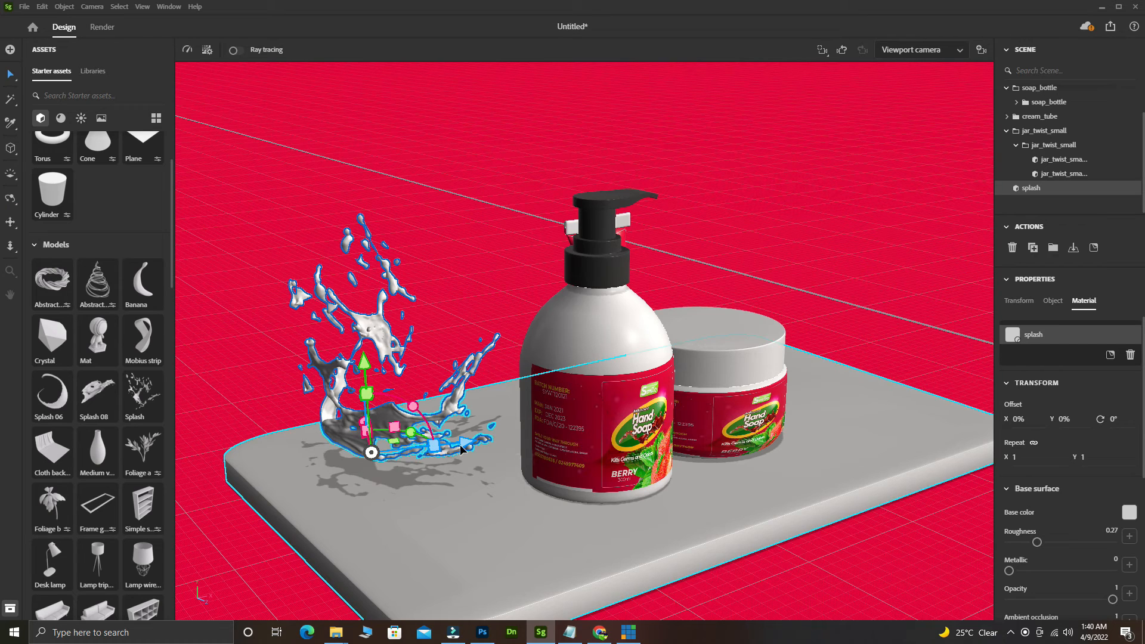
{"action": "left_click_drag", "start_coordinate": [371, 452], "coordinate": [413, 447]}
{"action": "right_click_drag", "start_coordinate": [413, 448], "coordinate": [610, 435]}
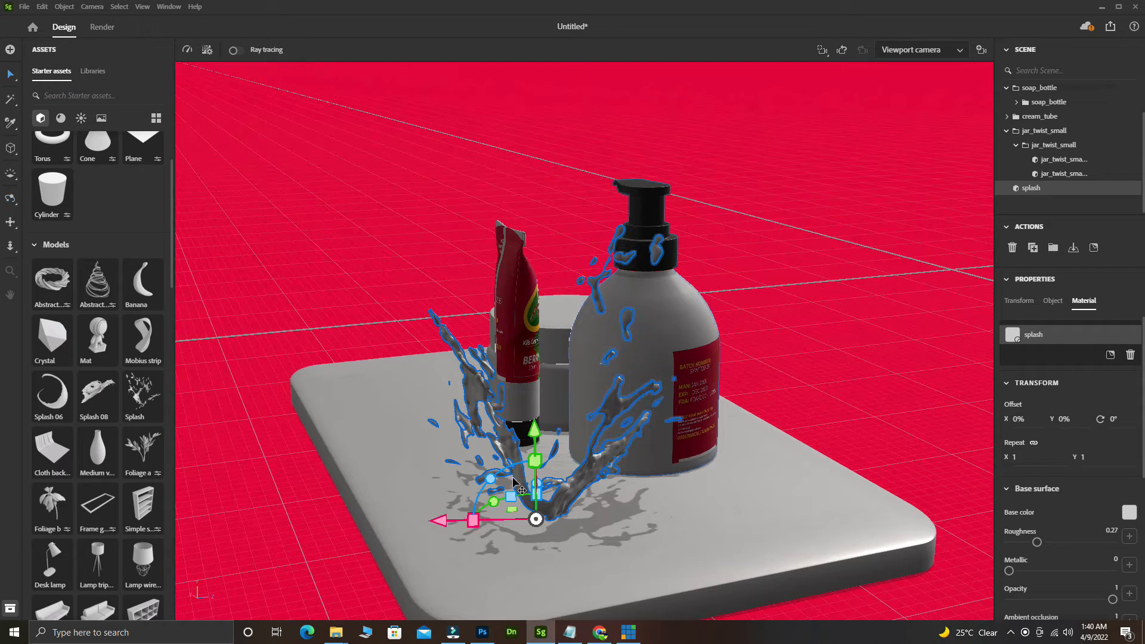
{"action": "left_click_drag", "start_coordinate": [480, 521], "coordinate": [630, 507]}
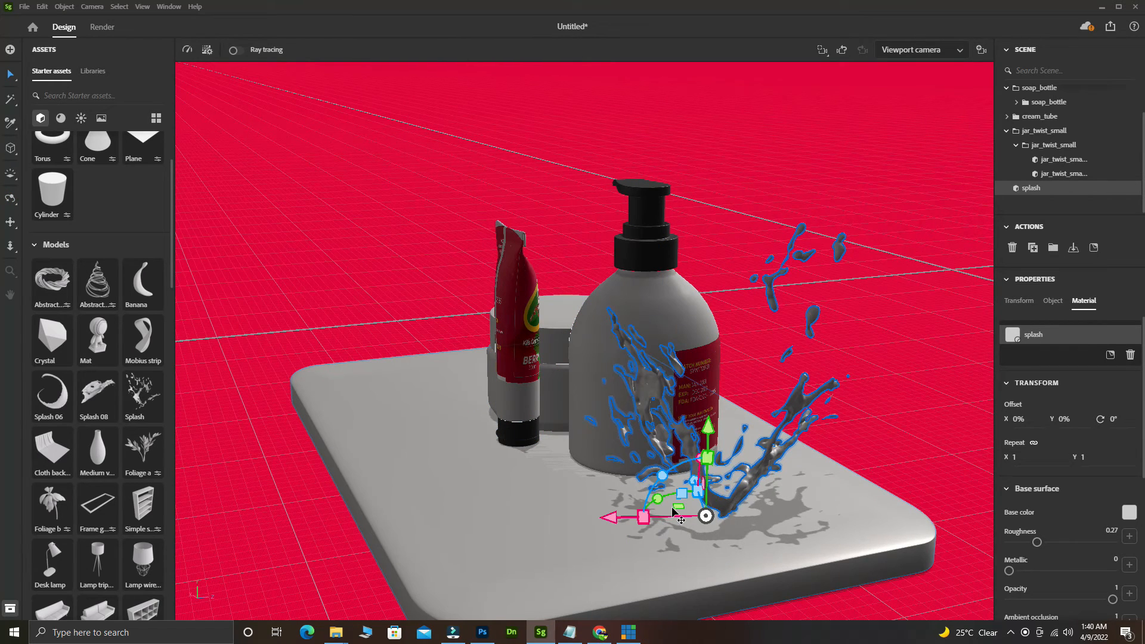
Step: Move the splash about 4.7 cm along Z toward the soap bottle and lower it slightly into the slab
{"action": "left_click_drag", "start_coordinate": [756, 496], "coordinate": [465, 477], "text": "alt"}
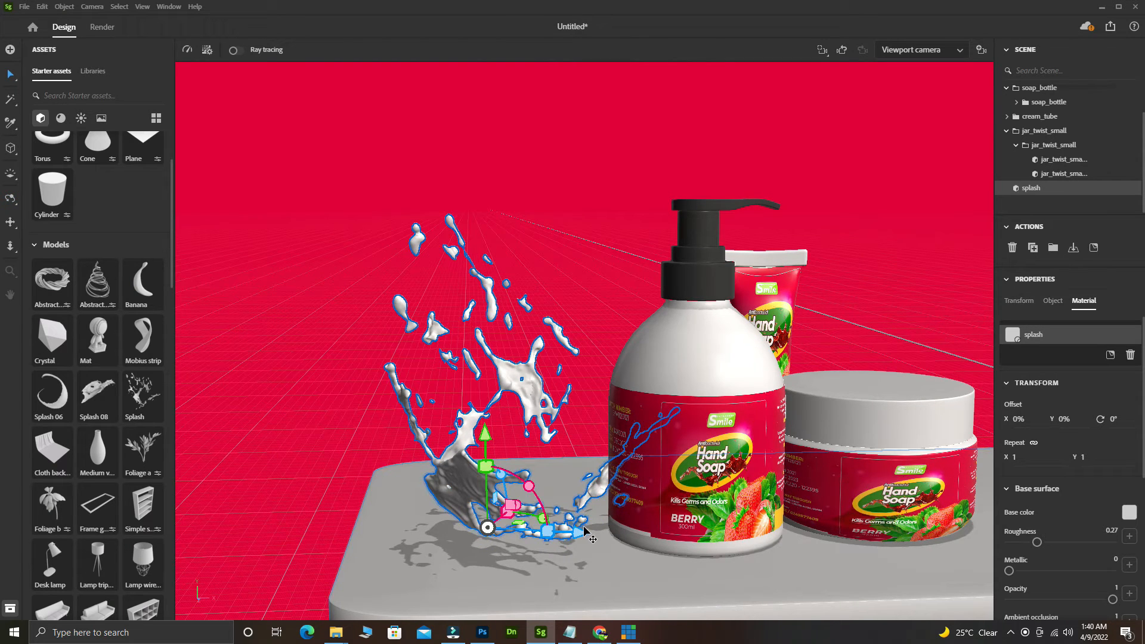
{"action": "left_click_drag", "start_coordinate": [592, 538], "coordinate": [663, 539]}
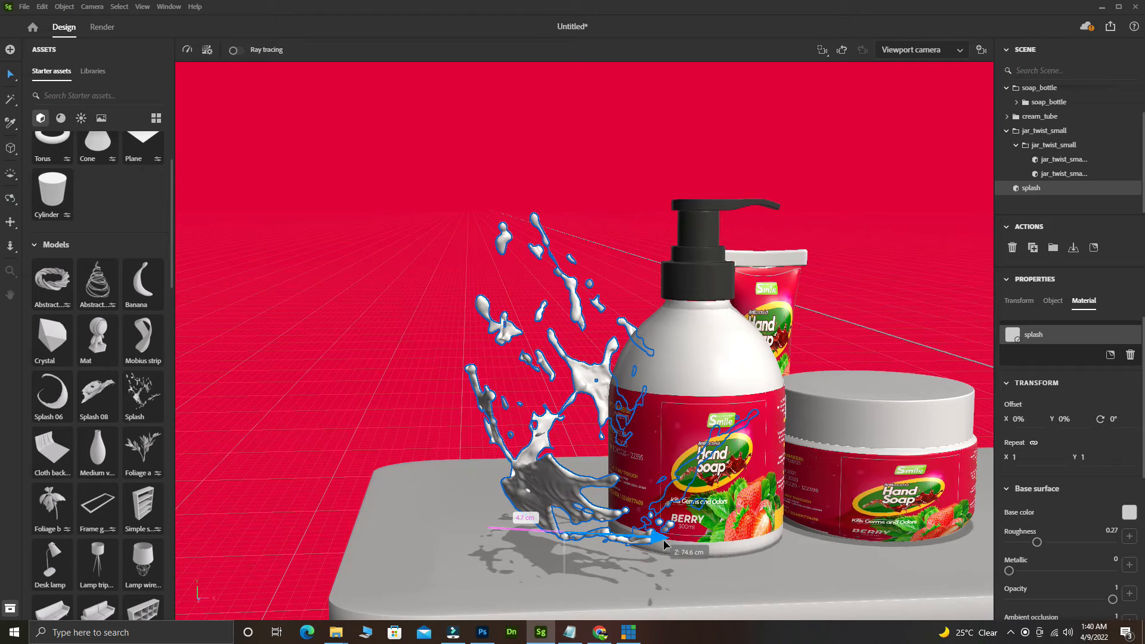
{"action": "left_click", "coordinate": [602, 377]}
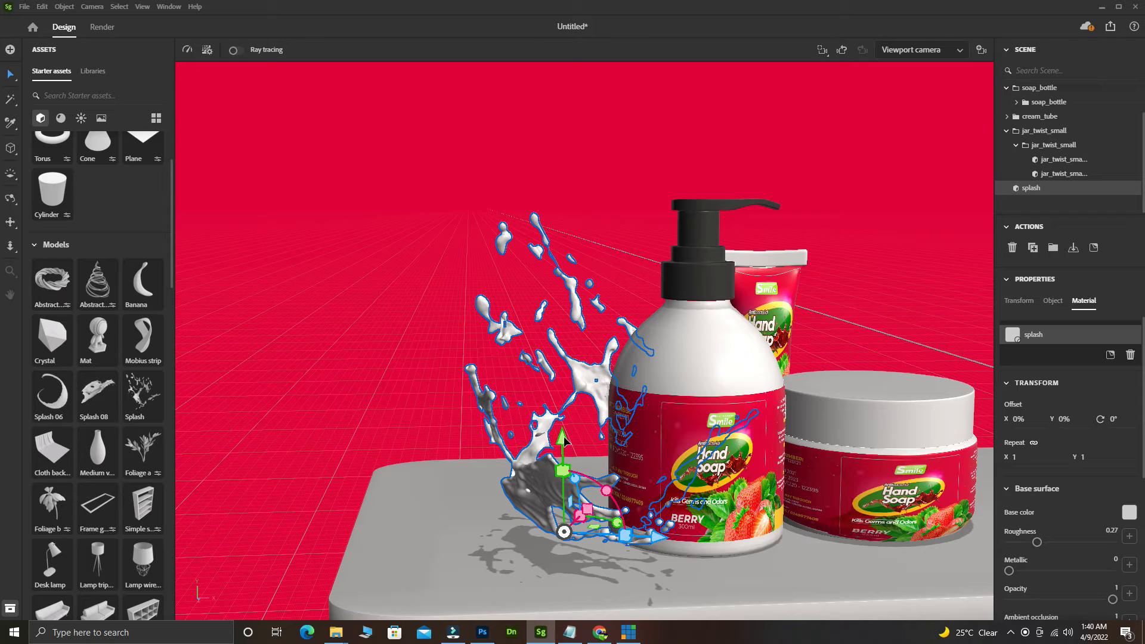
{"action": "left_click_drag", "start_coordinate": [564, 440], "coordinate": [565, 463]}
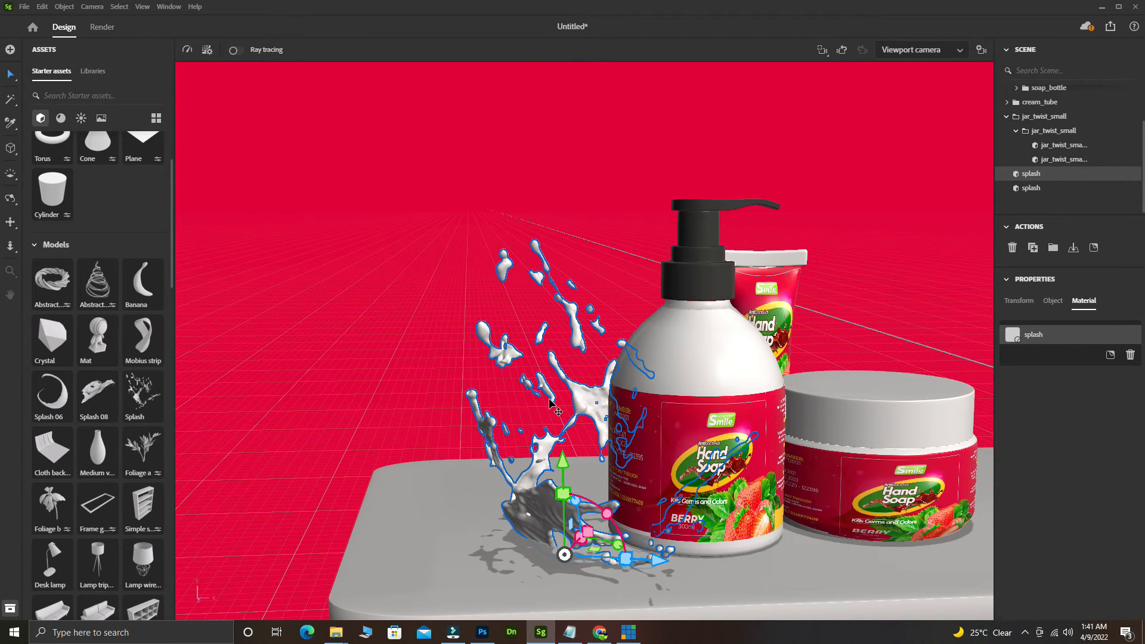
Step: Duplicate the splash and move the copy along Z past the soap bottle to the twist jar
{"action": "left_click", "coordinate": [650, 403]}
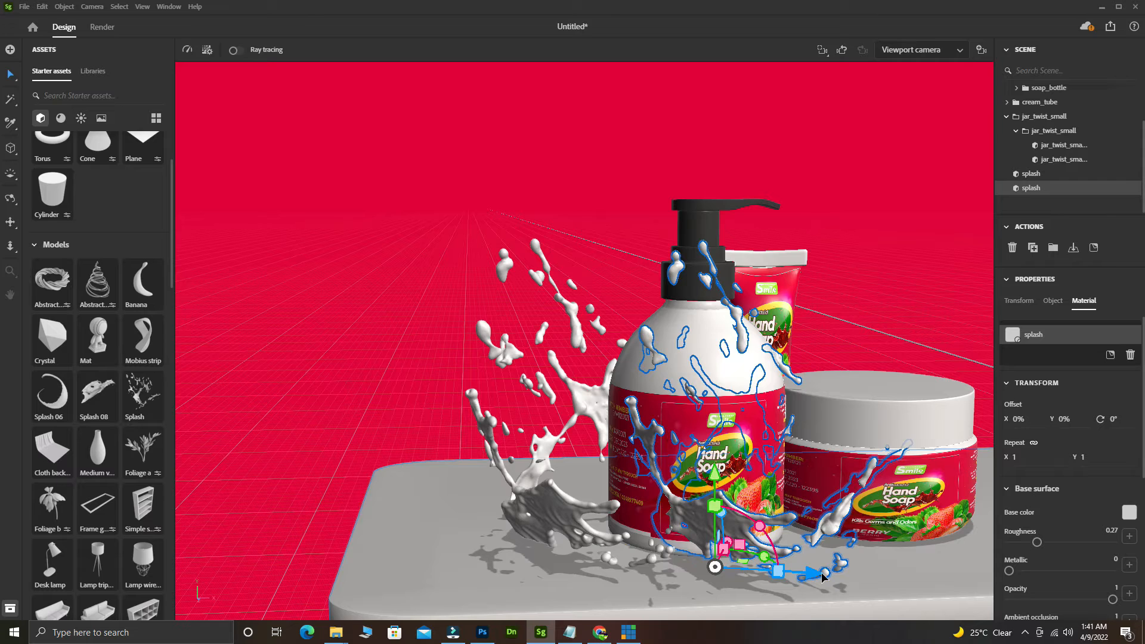
{"action": "left_click_drag", "start_coordinate": [821, 575], "coordinate": [948, 556]}
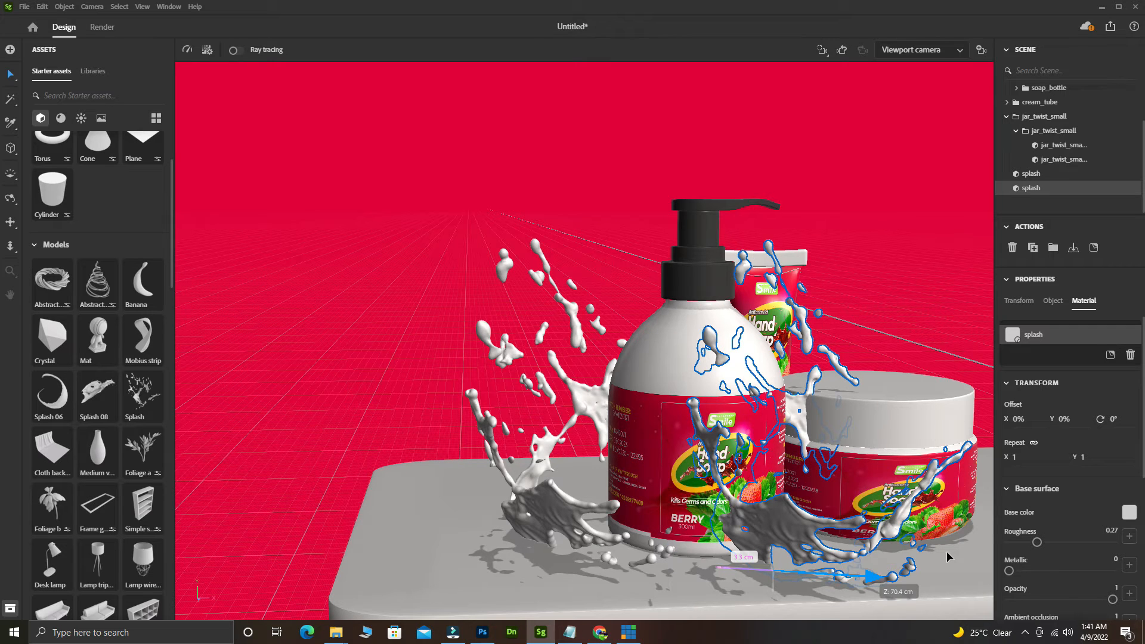
{"action": "left_click_drag", "start_coordinate": [948, 556], "coordinate": [947, 554]}
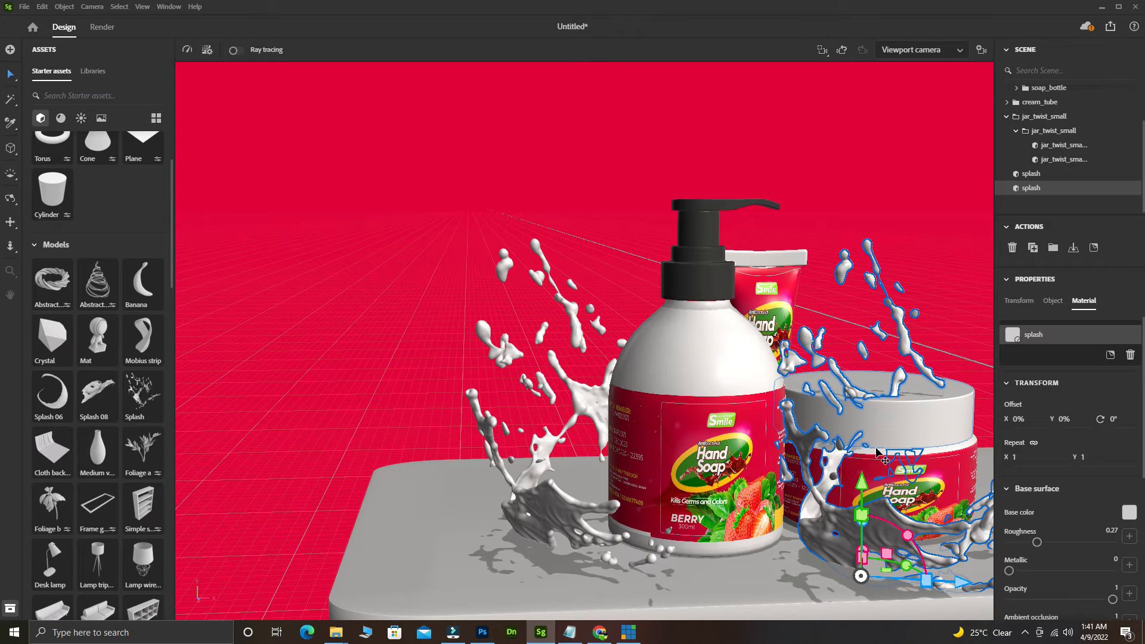
Step: Move the splash copy across the slab to the twist jar's outer side, away from the soap bottle
{"action": "middle_click_drag", "start_coordinate": [887, 440], "coordinate": [888, 440], "text": "alt"}
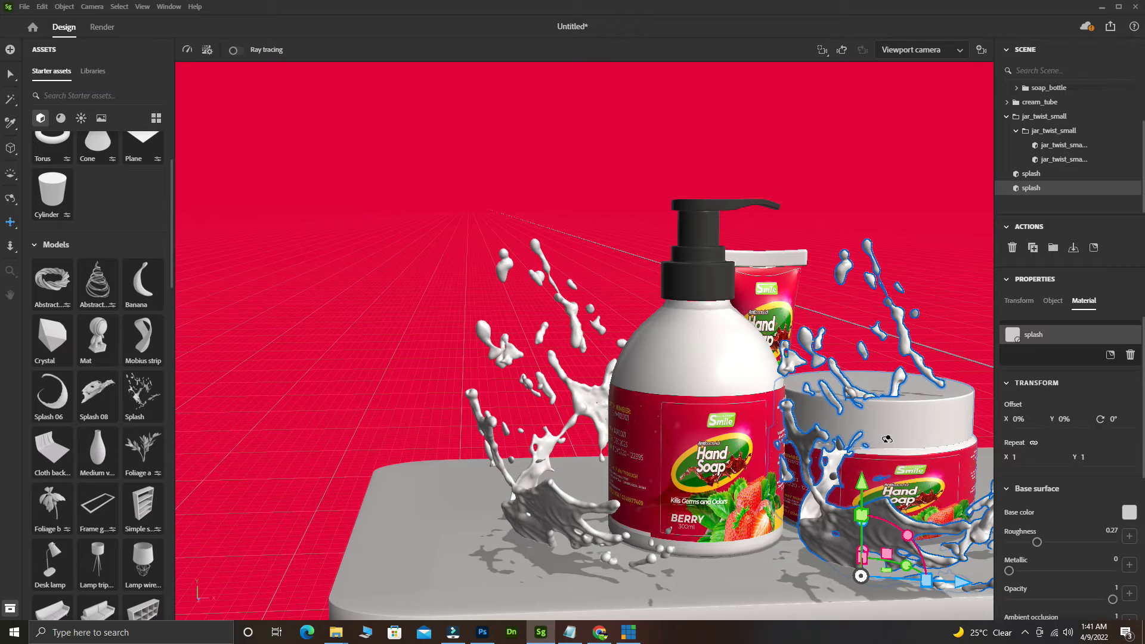
{"action": "key", "text": "1"}
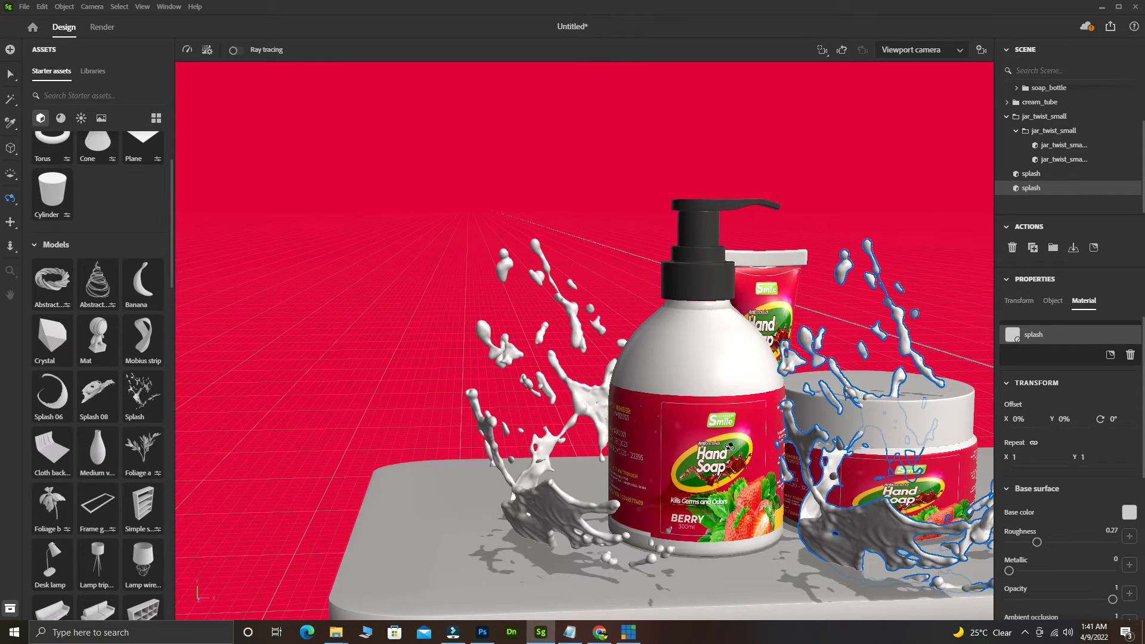
{"action": "left_click_drag", "start_coordinate": [729, 446], "coordinate": [737, 460]}
{"action": "key", "text": "3"}
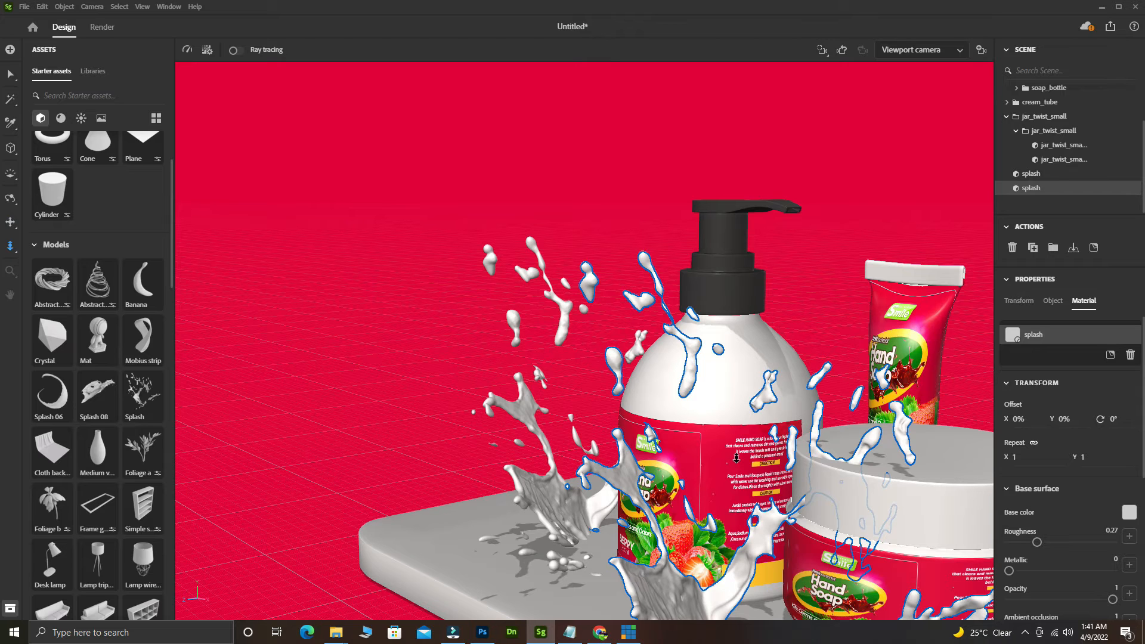
{"action": "left_click_drag", "start_coordinate": [737, 458], "coordinate": [695, 492]}
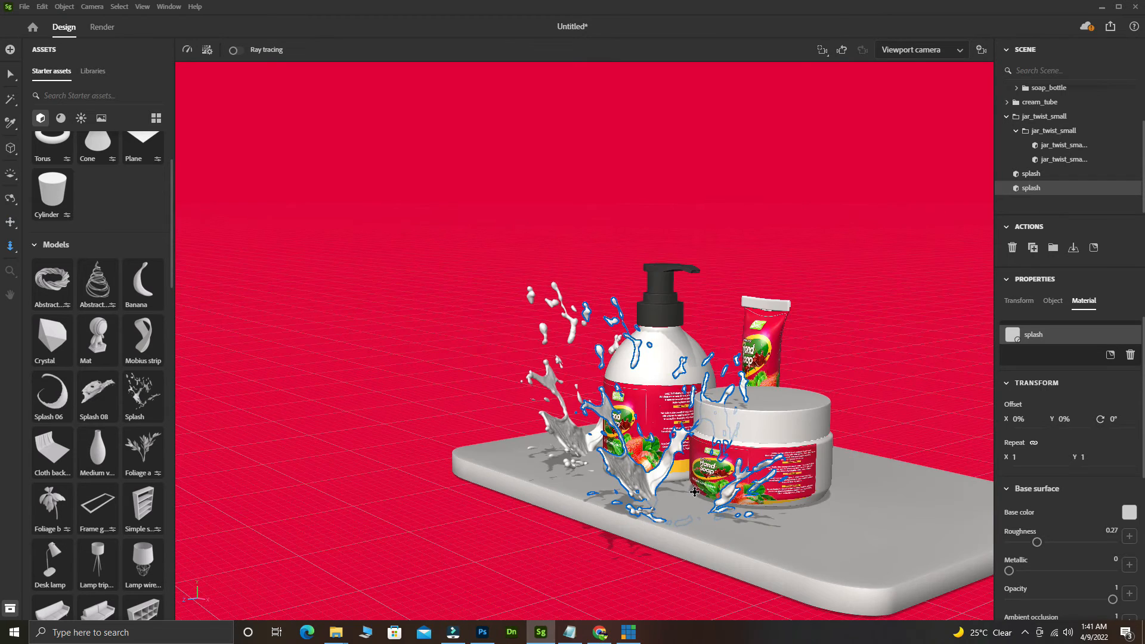
{"action": "key", "text": "2"}
{"action": "key", "text": "v"}
{"action": "left_click_drag", "start_coordinate": [786, 499], "coordinate": [843, 496]}
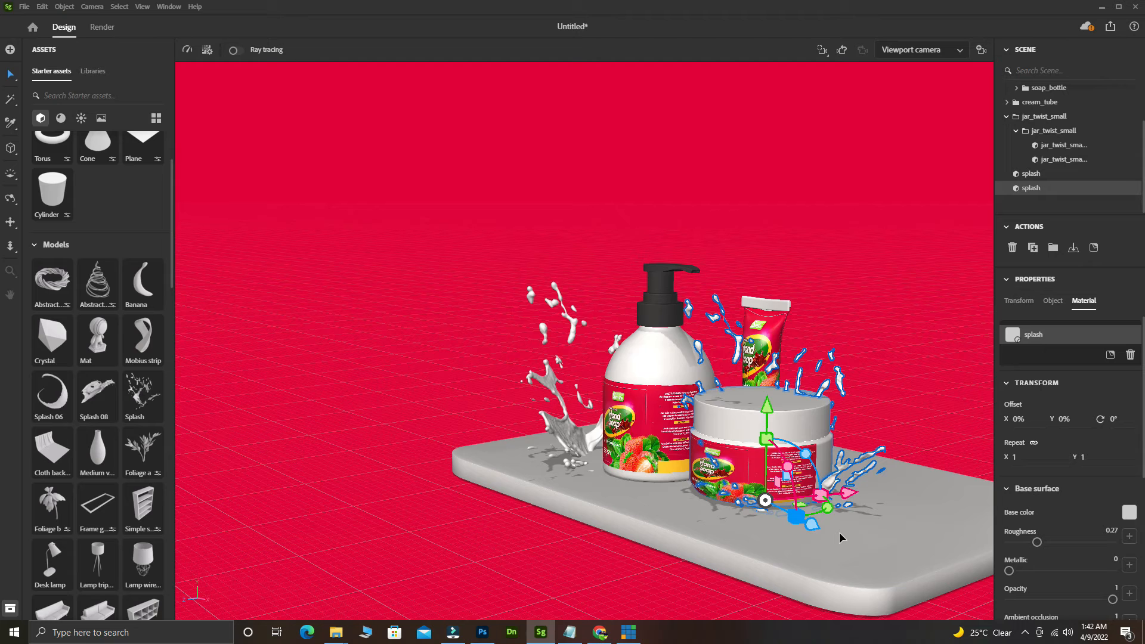
{"action": "left_click_drag", "start_coordinate": [840, 533], "coordinate": [881, 556]}
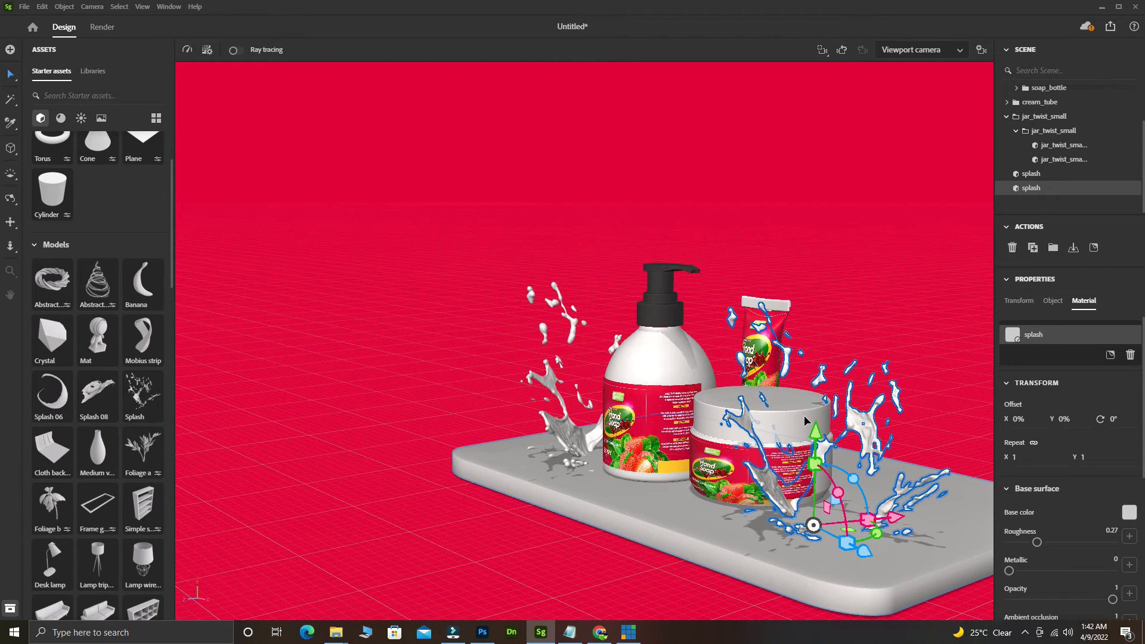
Step: Raise the splash copy slightly and rotate it about its vertical axis so it curves around the twist jar
{"action": "left_click_drag", "start_coordinate": [815, 427], "coordinate": [816, 416]}
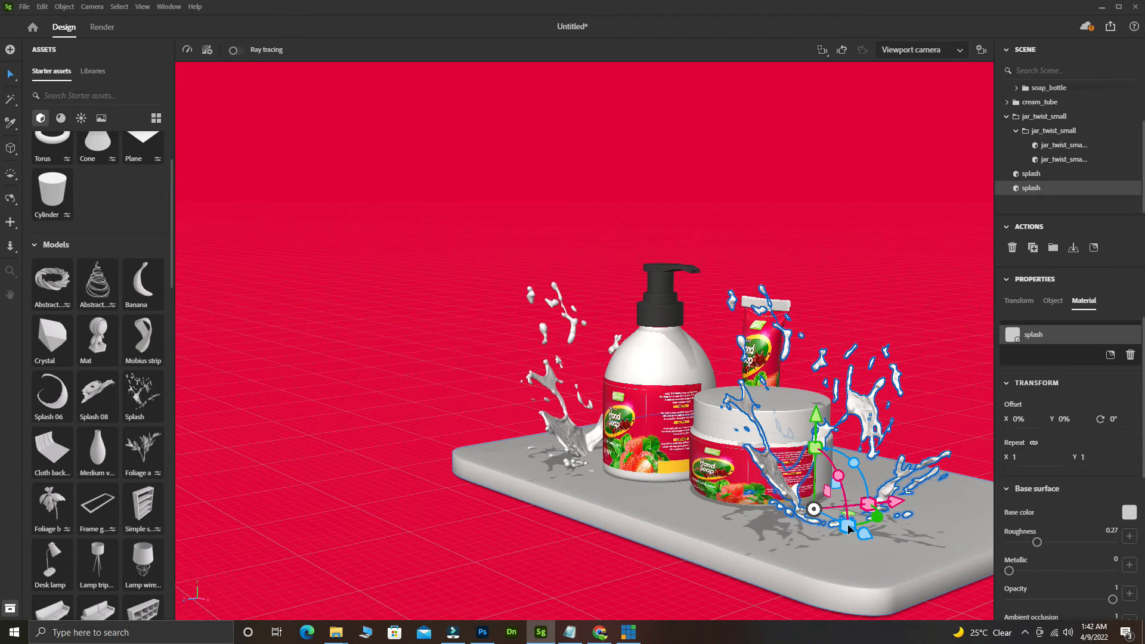
{"action": "left_click_drag", "start_coordinate": [847, 524], "coordinate": [616, 419]}
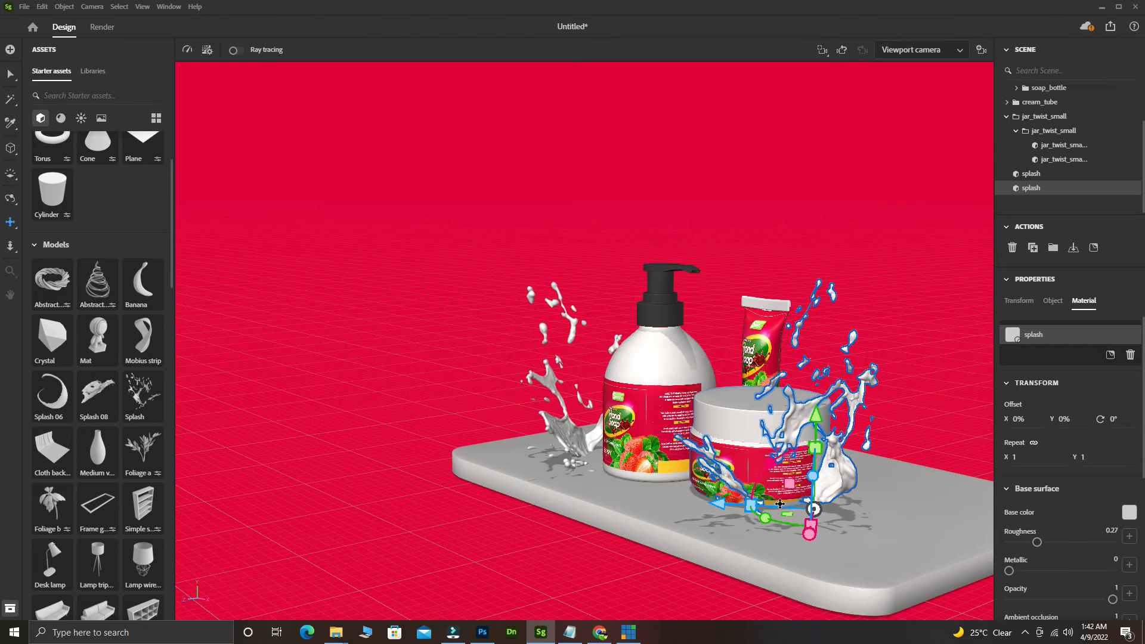
Step: Frame the product arrangement from the front, deselect the splash copy and save the scene as PROJECT 2
{"action": "middle_click_drag", "start_coordinate": [781, 504], "coordinate": [805, 523]}
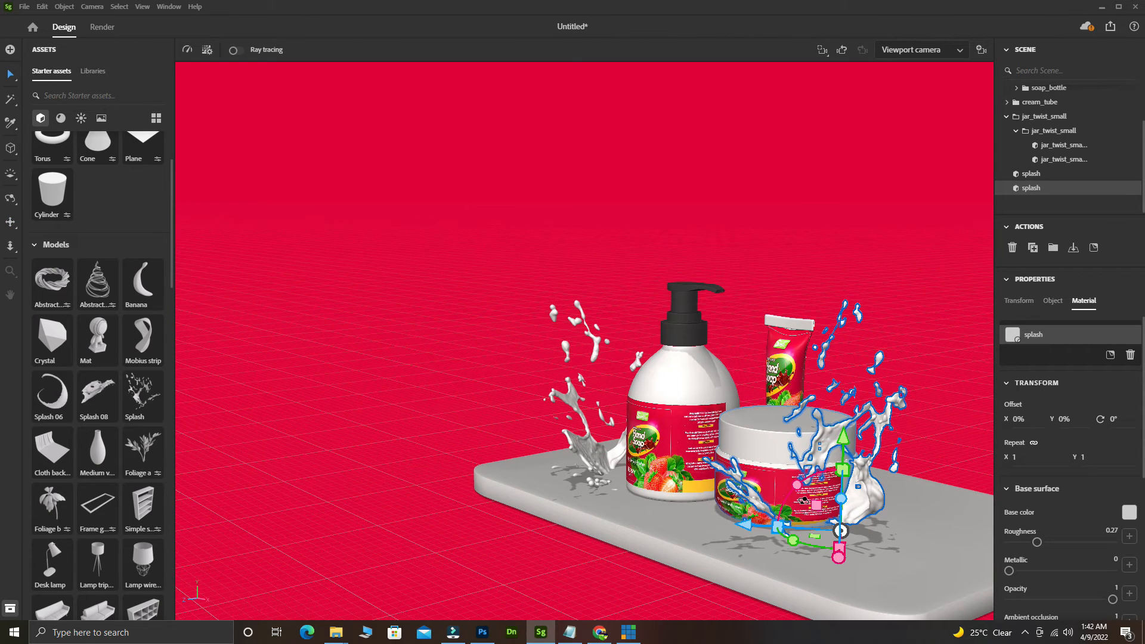
{"action": "right_click_drag", "start_coordinate": [805, 502], "coordinate": [880, 516]}
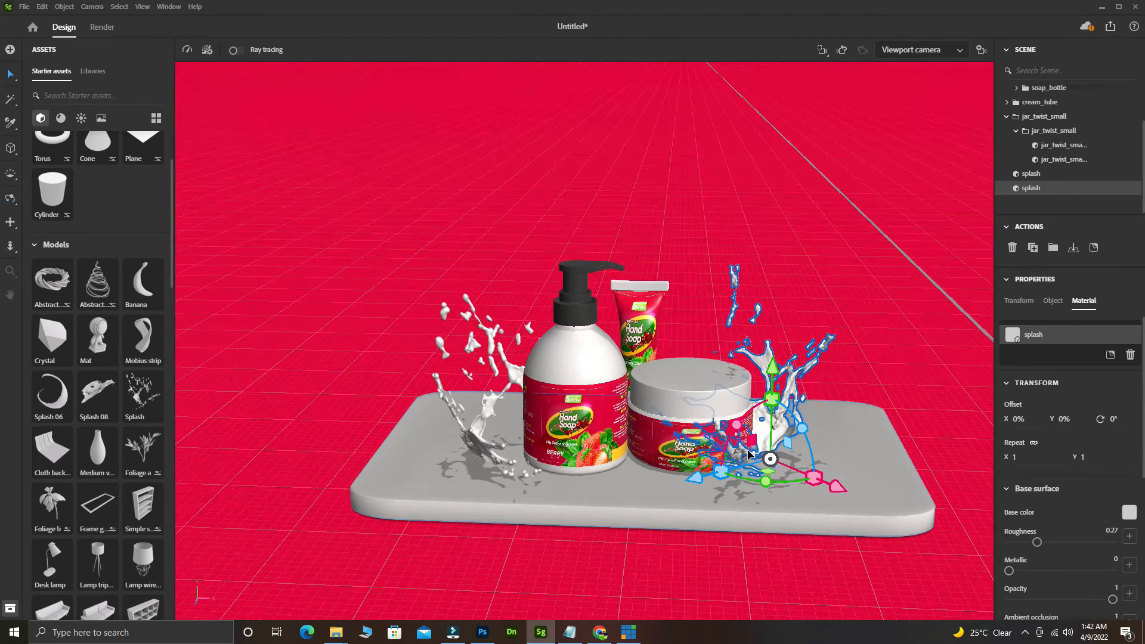
{"action": "left_click", "coordinate": [812, 437]}
{"action": "middle_click_drag", "start_coordinate": [795, 500], "coordinate": [713, 501]}
{"action": "left_click", "coordinate": [24, 8]}
{"action": "left_click", "coordinate": [55, 101]}
{"action": "left_click", "coordinate": [141, 173]}
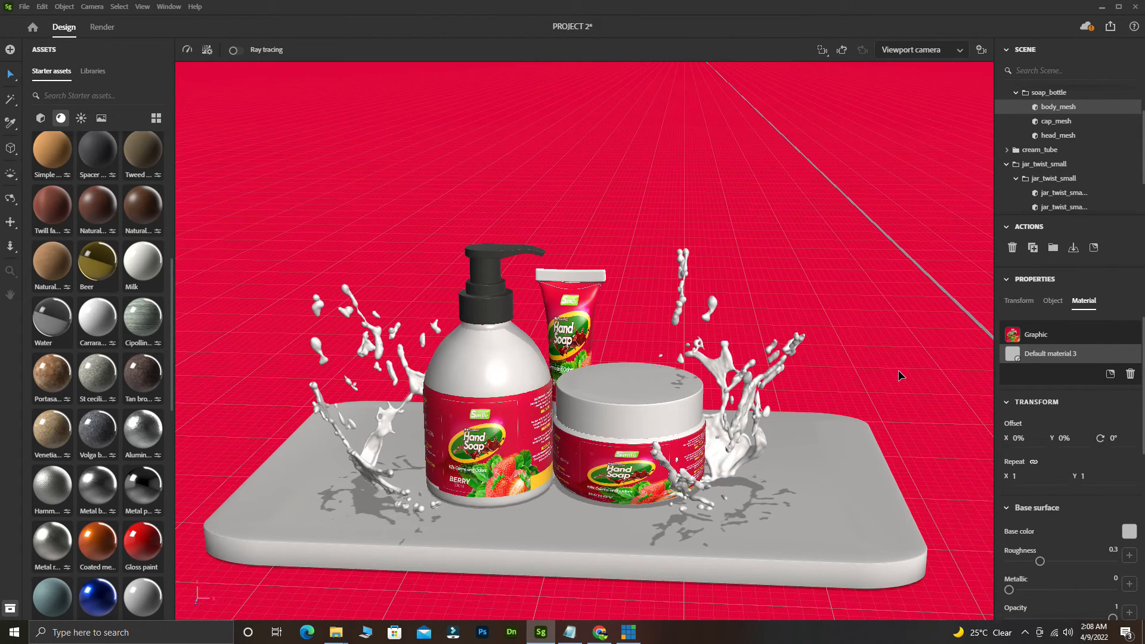
Step: Apply the Gloss paint material to the soap bottle's pump head
{"action": "left_click", "coordinate": [483, 266]}
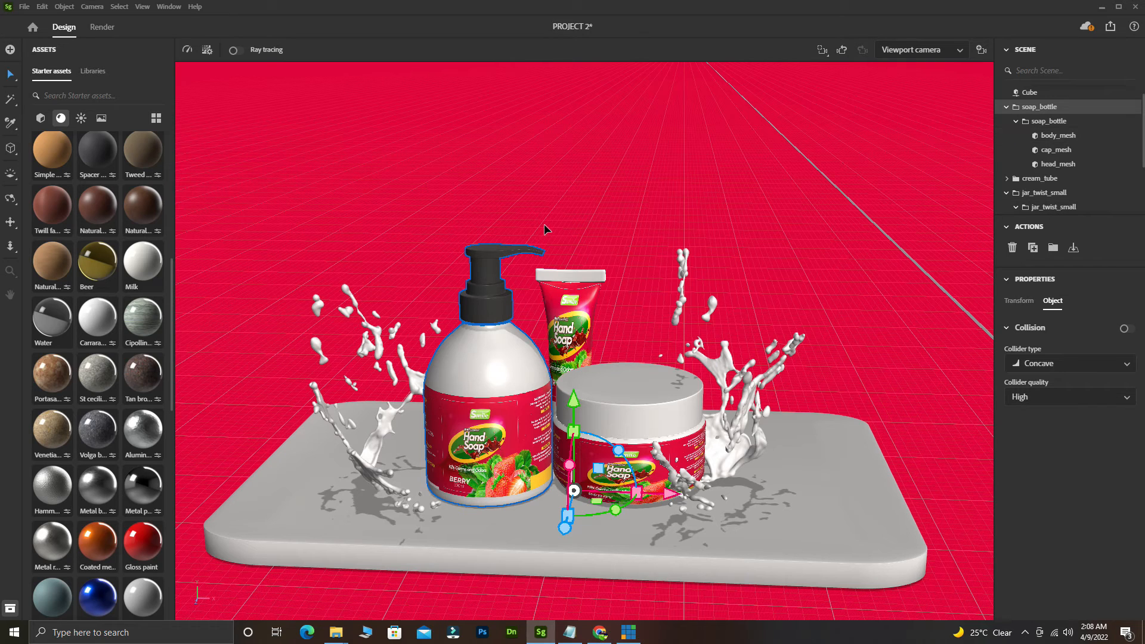
{"action": "double_click", "coordinate": [490, 304]}
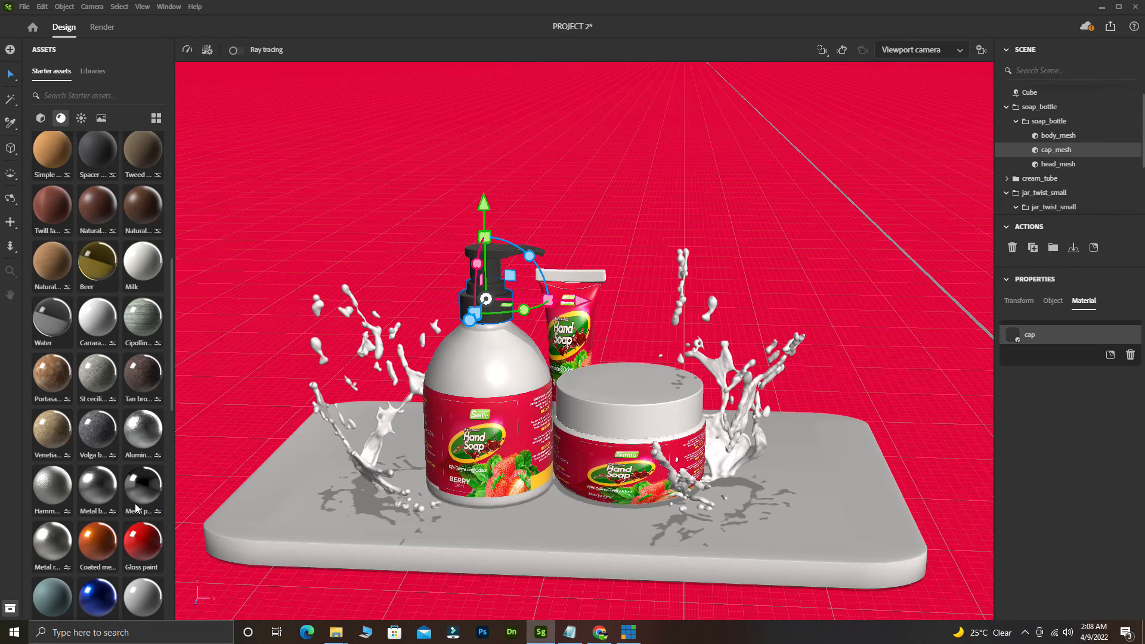
{"action": "mouse_move", "coordinate": [143, 537]}
{"action": "left_mouse_down"}
{"action": "mouse_move", "coordinate": [405, 395]}
{"action": "mouse_move", "coordinate": [498, 256]}
{"action": "mouse_move", "coordinate": [475, 285]}
{"action": "mouse_move", "coordinate": [485, 281]}
{"action": "left_mouse_up"}
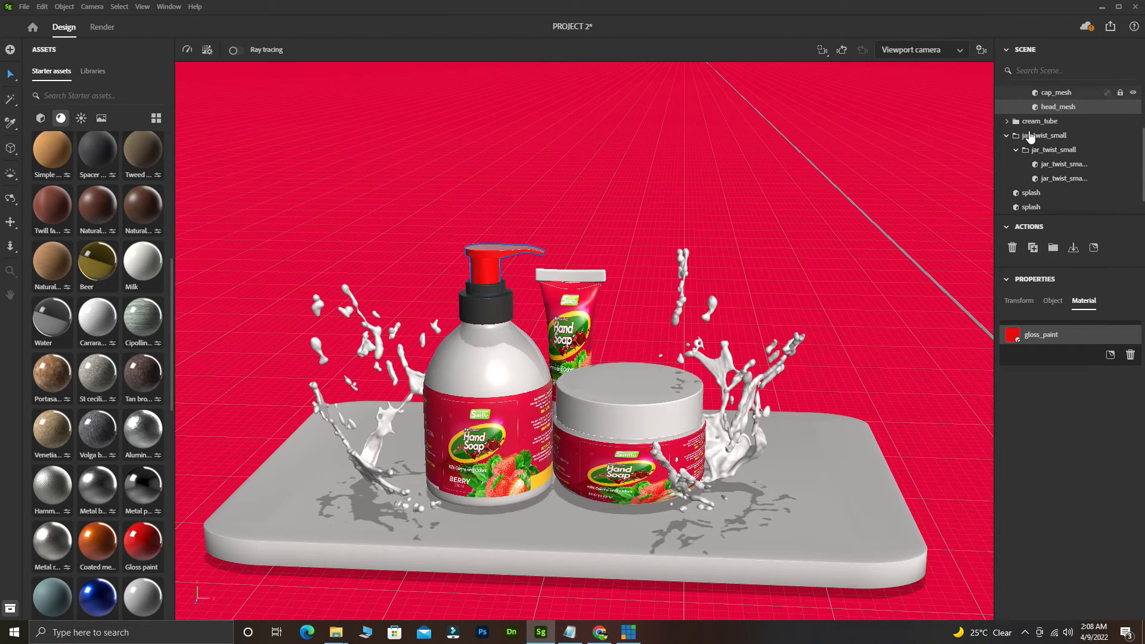
Step: Apply the Gloss paint material to the soap bottle's cap mesh below the pump head
{"action": "scroll", "coordinate": [1032, 138], "scroll_direction": "up", "scroll_amount": 2}
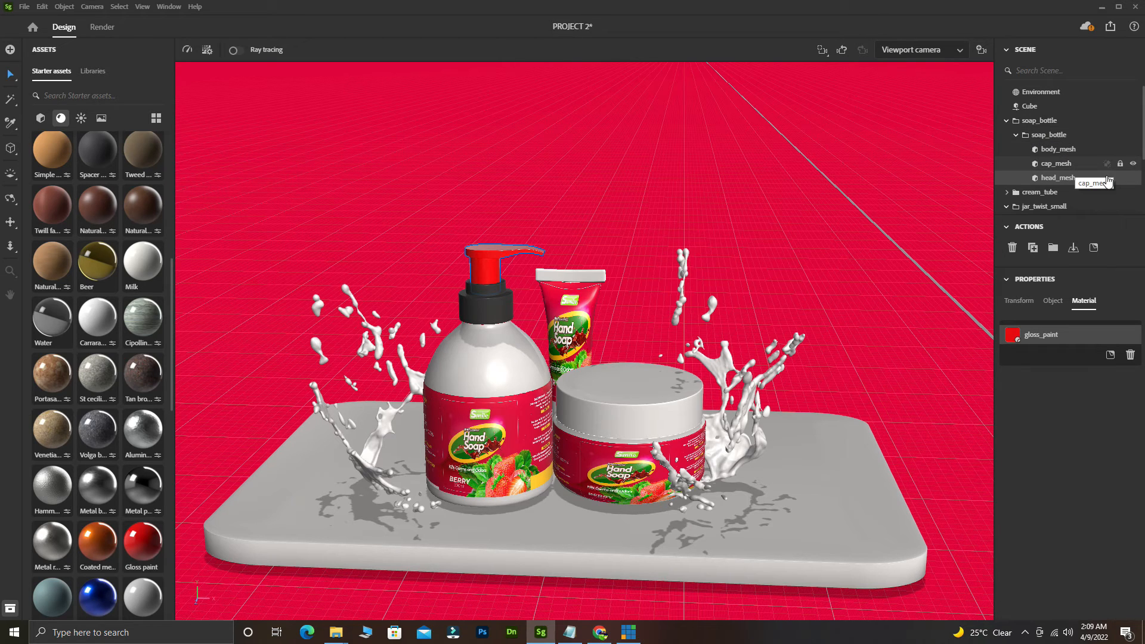
{"action": "left_click", "coordinate": [1061, 177]}
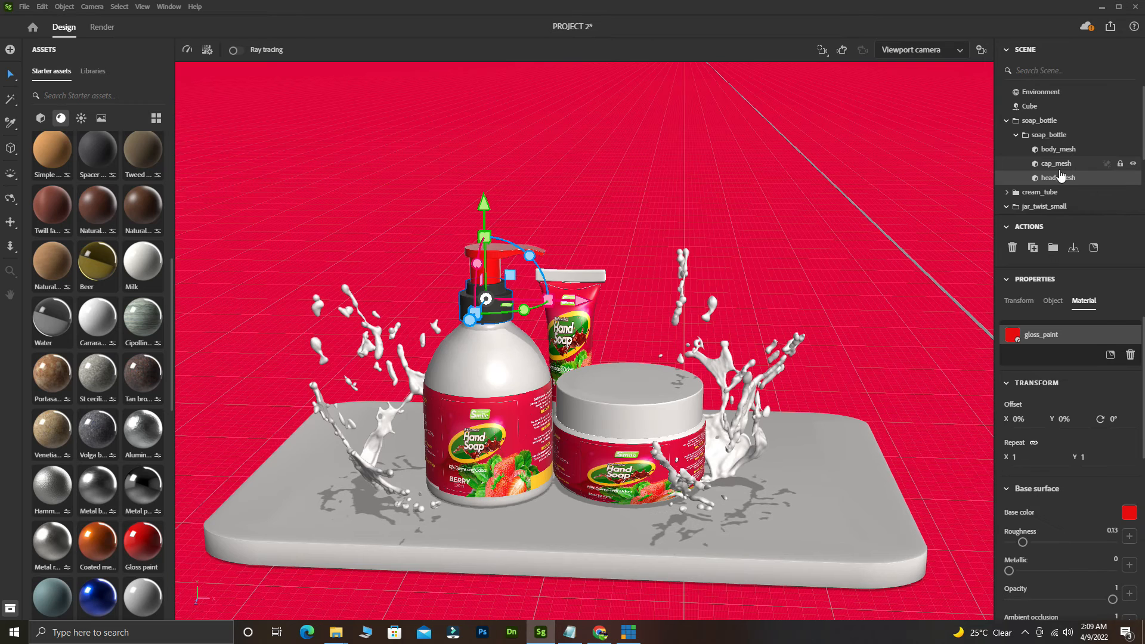
{"action": "left_click", "coordinate": [1061, 171]}
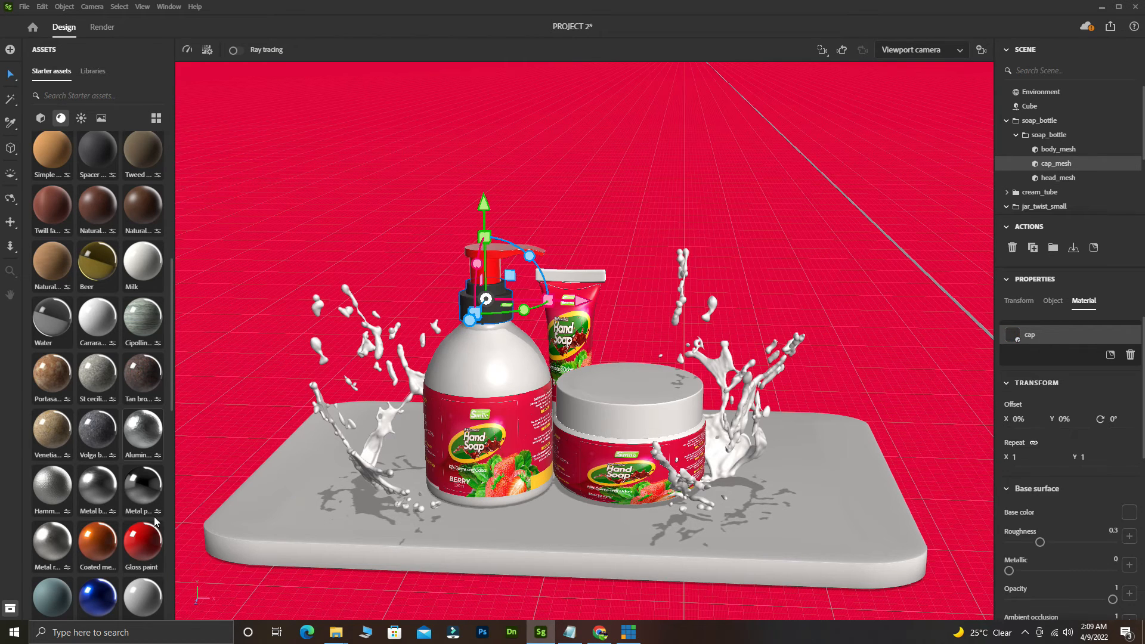
{"action": "left_click_drag", "start_coordinate": [241, 499], "coordinate": [497, 296]}
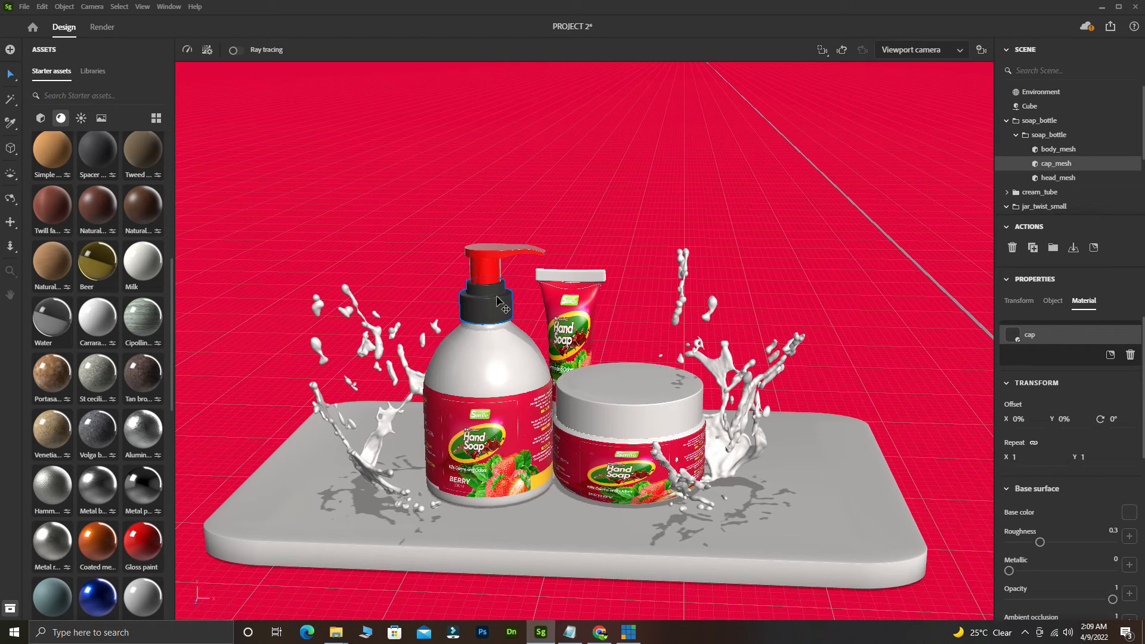
{"action": "left_click_drag", "start_coordinate": [496, 295], "coordinate": [496, 295]}
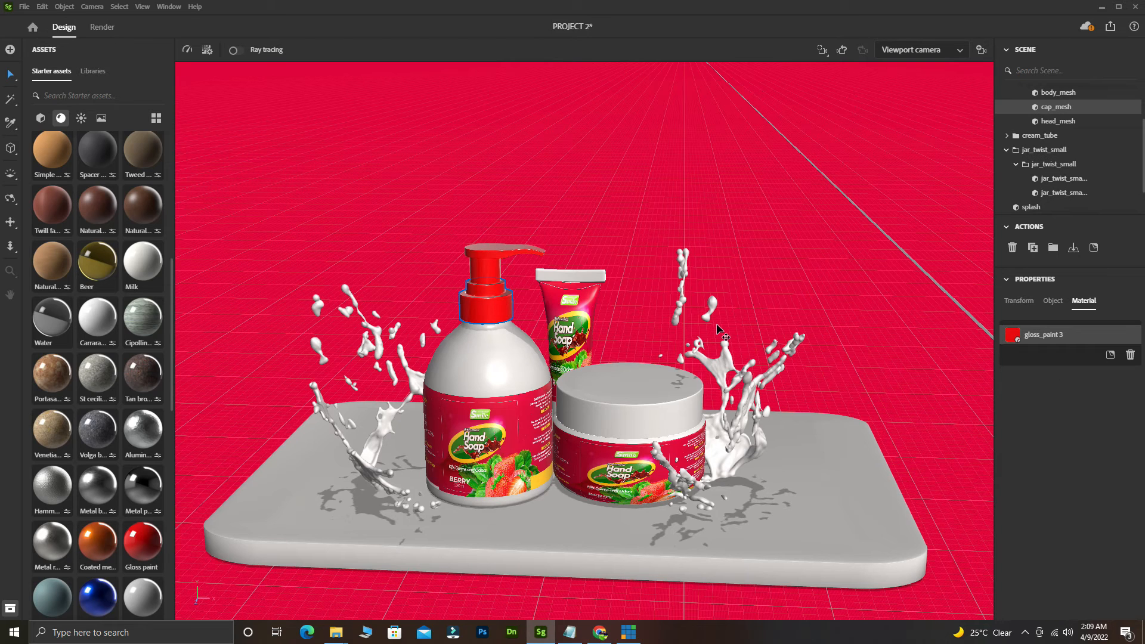
Step: Set the cap's base color to the crimson sampled from the soap bottle's label, RGB 226, 22, 64
{"action": "left_click", "coordinate": [1016, 330]}
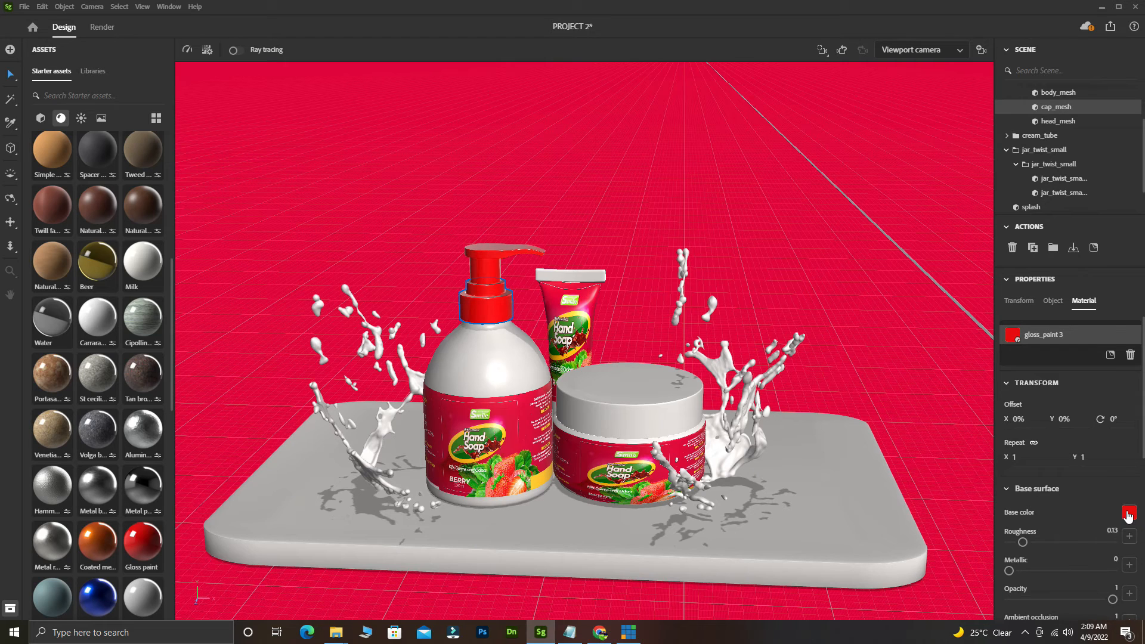
{"action": "left_click", "coordinate": [1128, 514]}
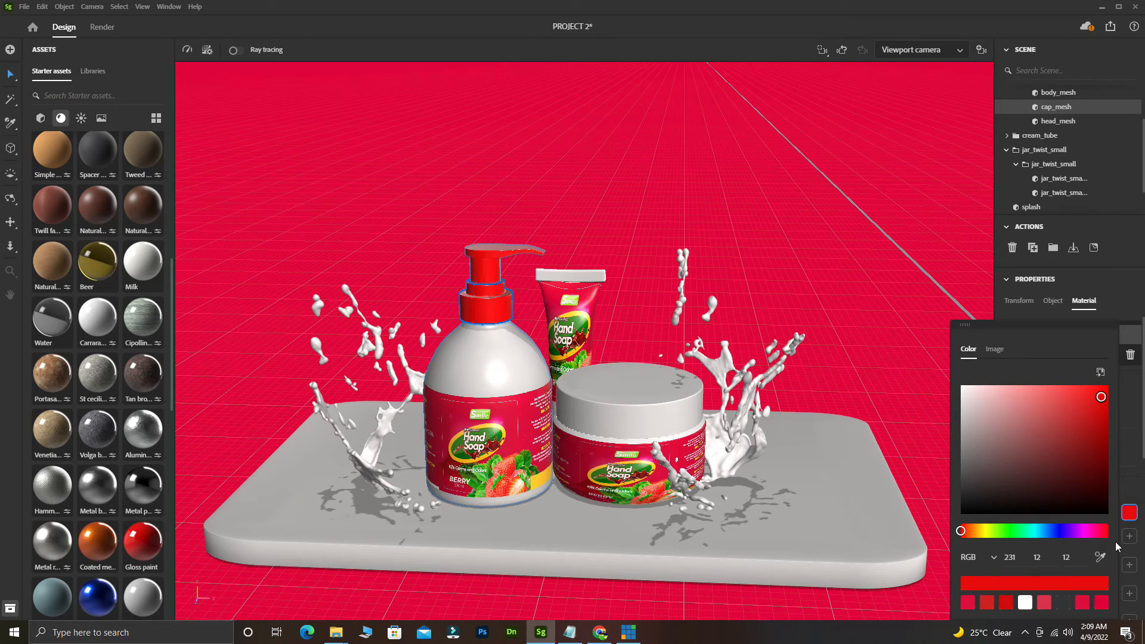
{"action": "left_click", "coordinate": [1101, 556]}
{"action": "left_click", "coordinate": [490, 422]}
{"action": "left_click", "coordinate": [517, 416]}
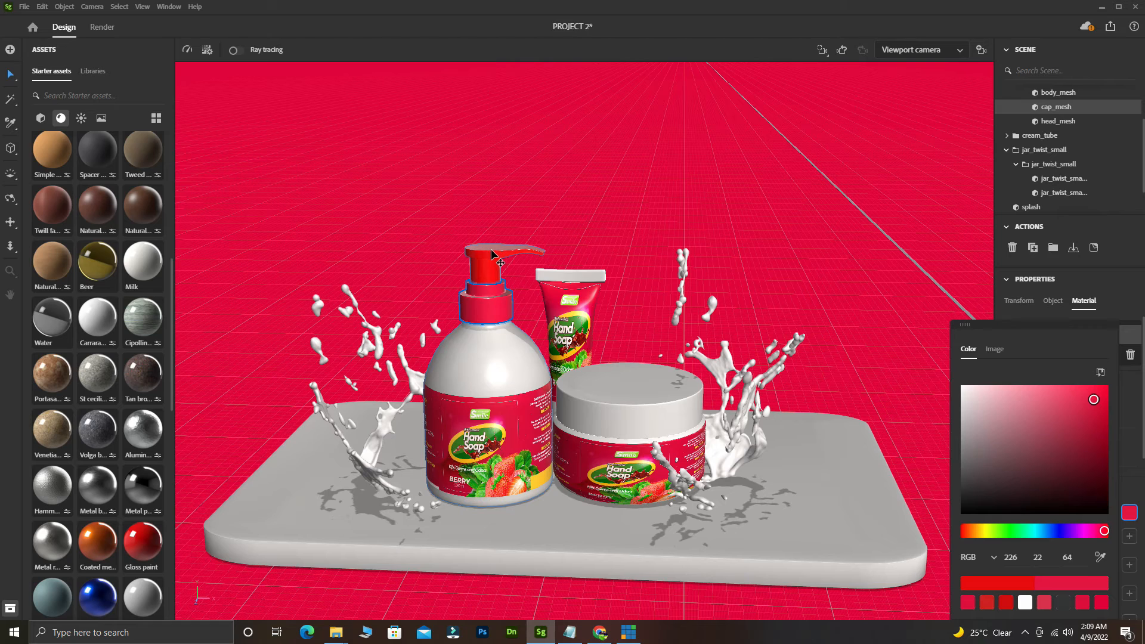
Step: Set the pump head's base color to the crimson sampled from the bottle's cap, RGB 225, 22, 63
{"action": "left_click", "coordinate": [492, 255]}
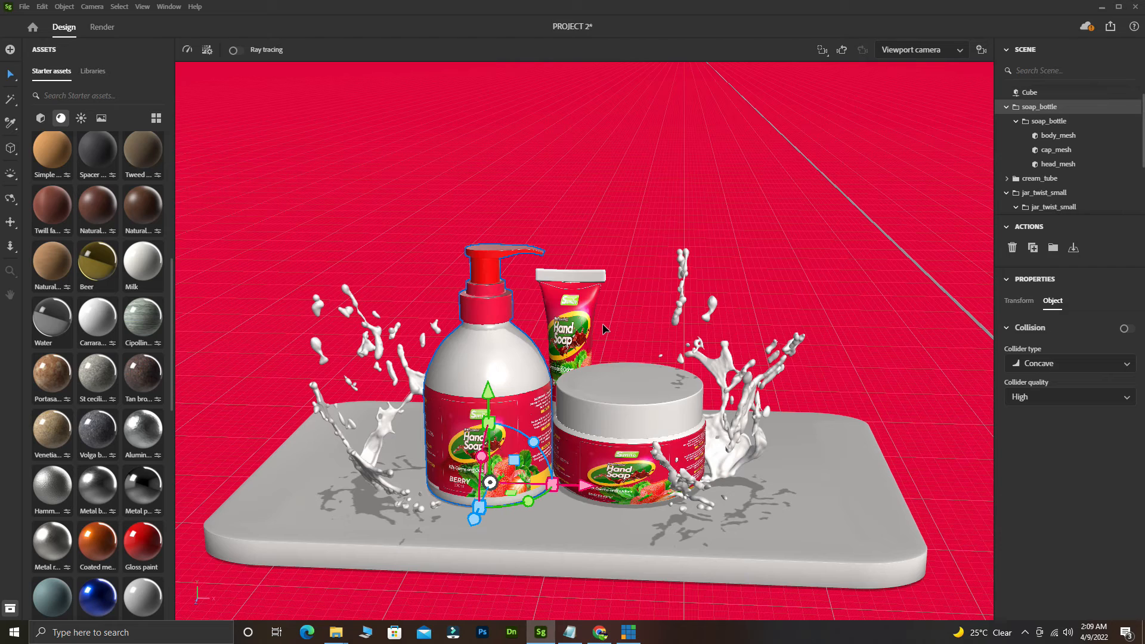
{"action": "left_click", "coordinate": [1058, 163]}
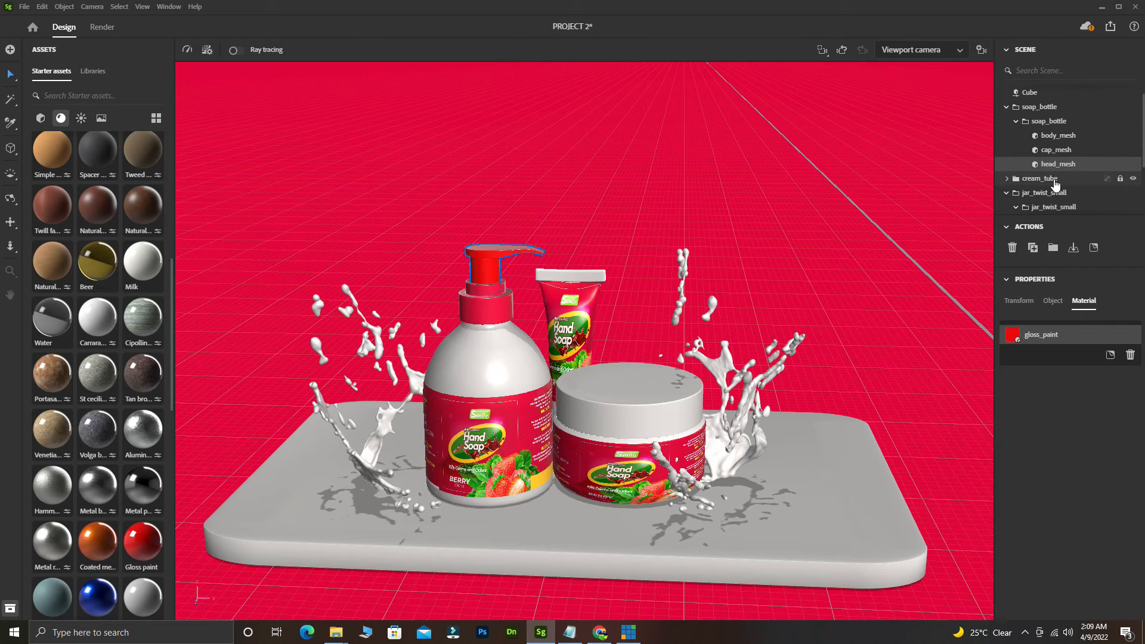
{"action": "scroll", "coordinate": [1056, 184], "scroll_direction": "down", "scroll_amount": 2}
{"action": "left_click", "coordinate": [1012, 335]}
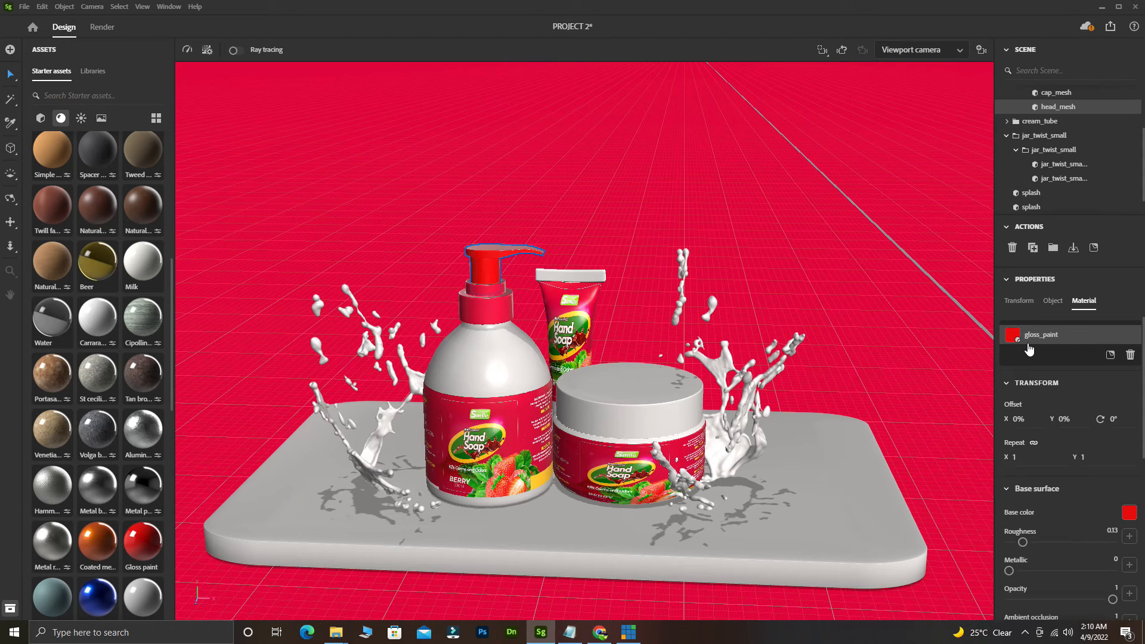
{"action": "left_click", "coordinate": [1011, 351]}
{"action": "left_click", "coordinate": [1011, 351]}
{"action": "left_click", "coordinate": [1129, 511]}
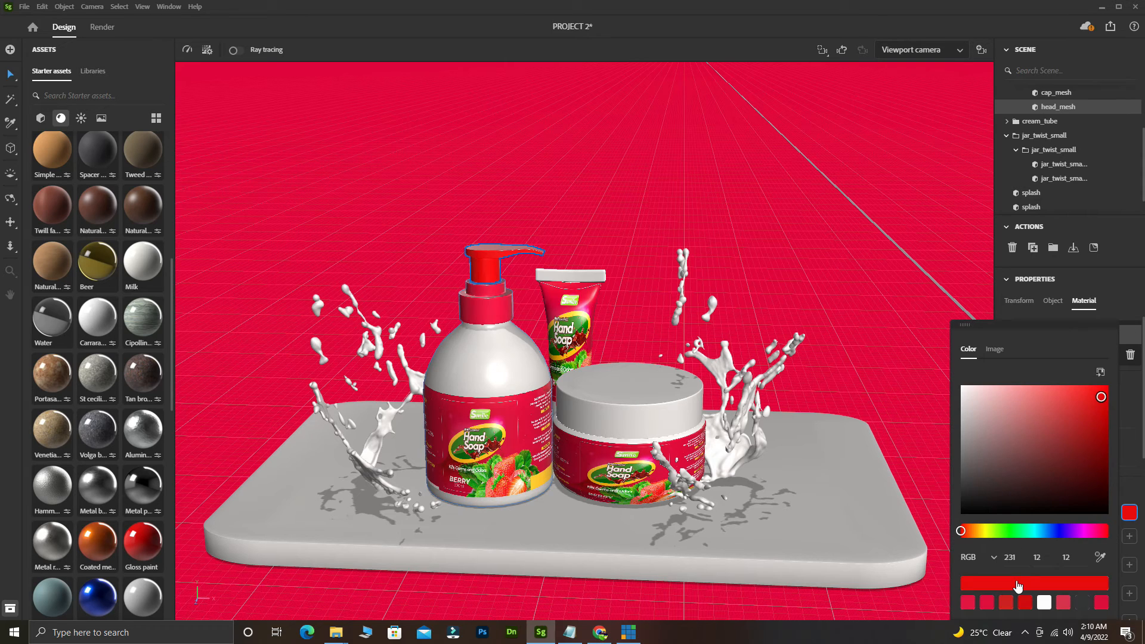
{"action": "left_click", "coordinate": [1103, 557]}
{"action": "left_click", "coordinate": [485, 303]}
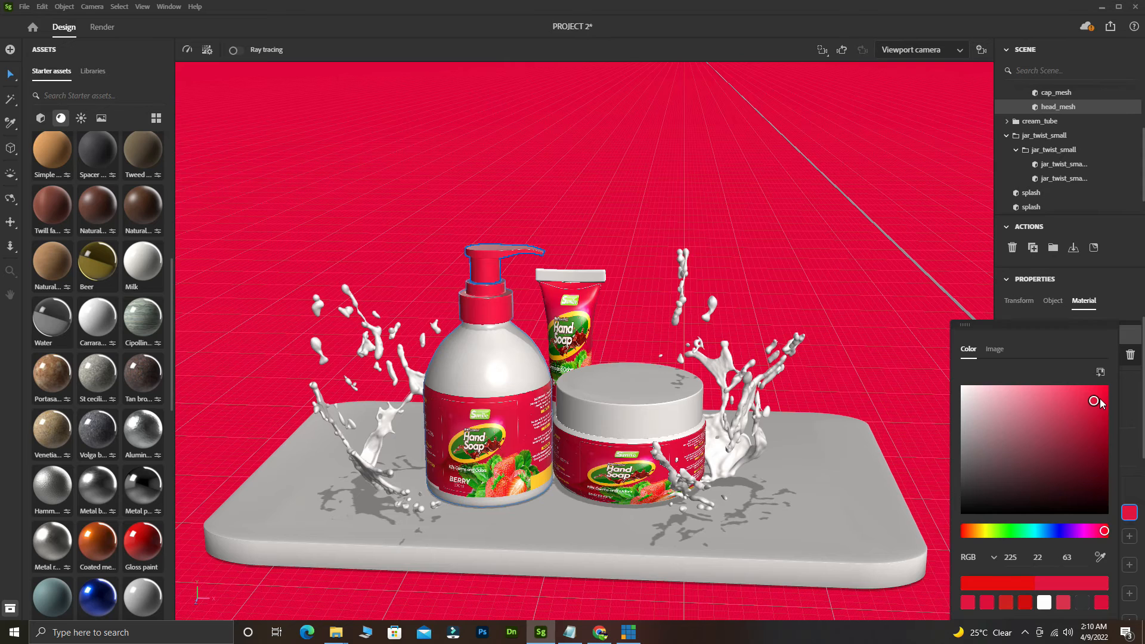
Step: Try to apply the Gloss paint material to the twist jar's lid with the whole jar selected
{"action": "left_click", "coordinate": [678, 412]}
{"action": "left_click", "coordinate": [678, 412]}
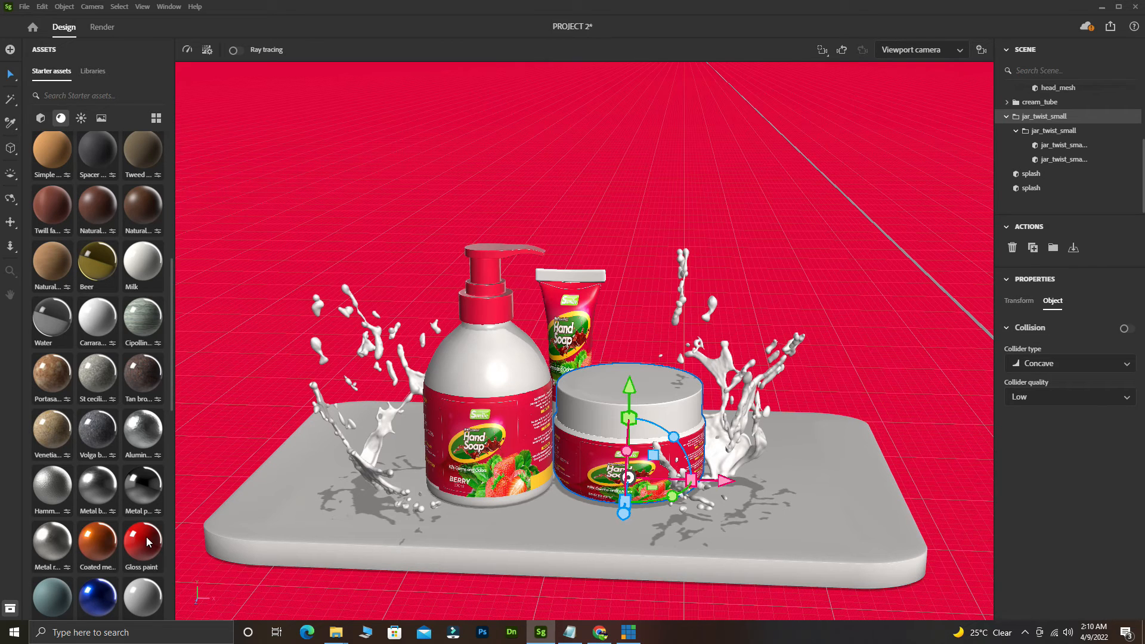
{"action": "mouse_move", "coordinate": [147, 542]}
{"action": "left_mouse_down"}
{"action": "mouse_move", "coordinate": [627, 390]}
{"action": "mouse_move", "coordinate": [635, 375]}
{"action": "left_mouse_up"}
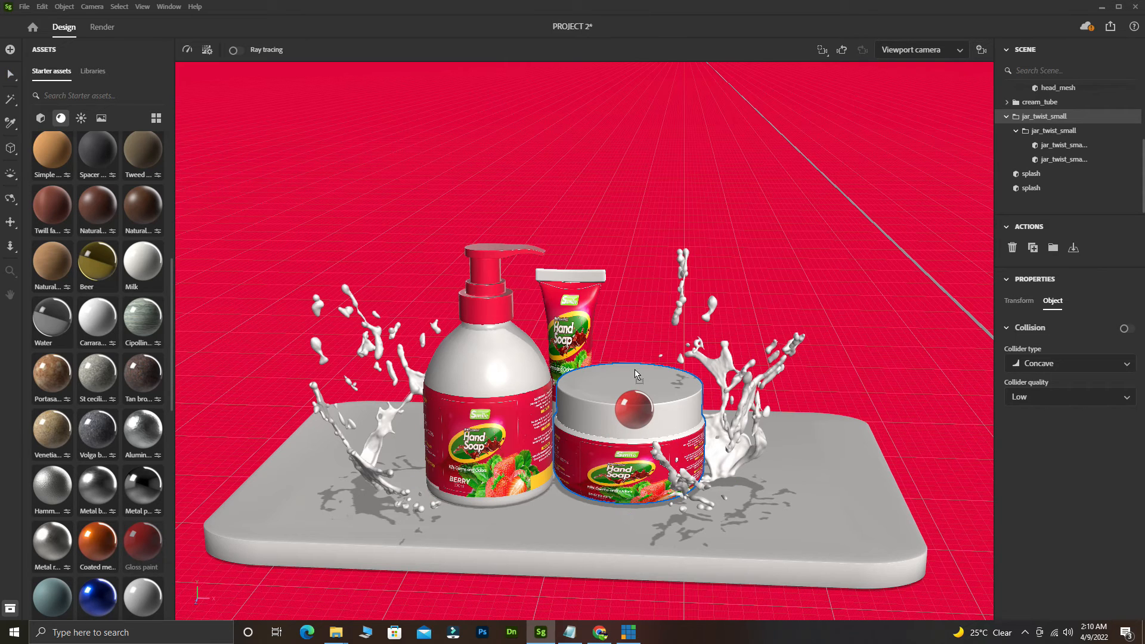
{"action": "left_click_drag", "start_coordinate": [635, 374], "coordinate": [634, 375]}
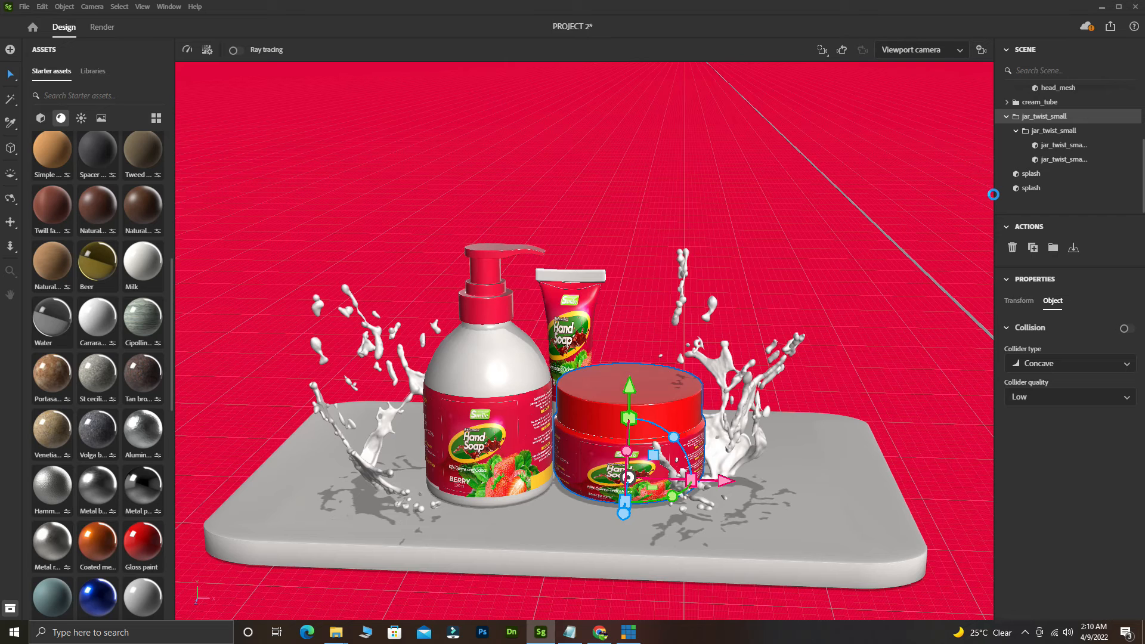
Step: Identify the twist jar's lid mesh by toggling its visibility and apply the Gloss paint material to it alone
{"action": "left_click", "coordinate": [1129, 161]}
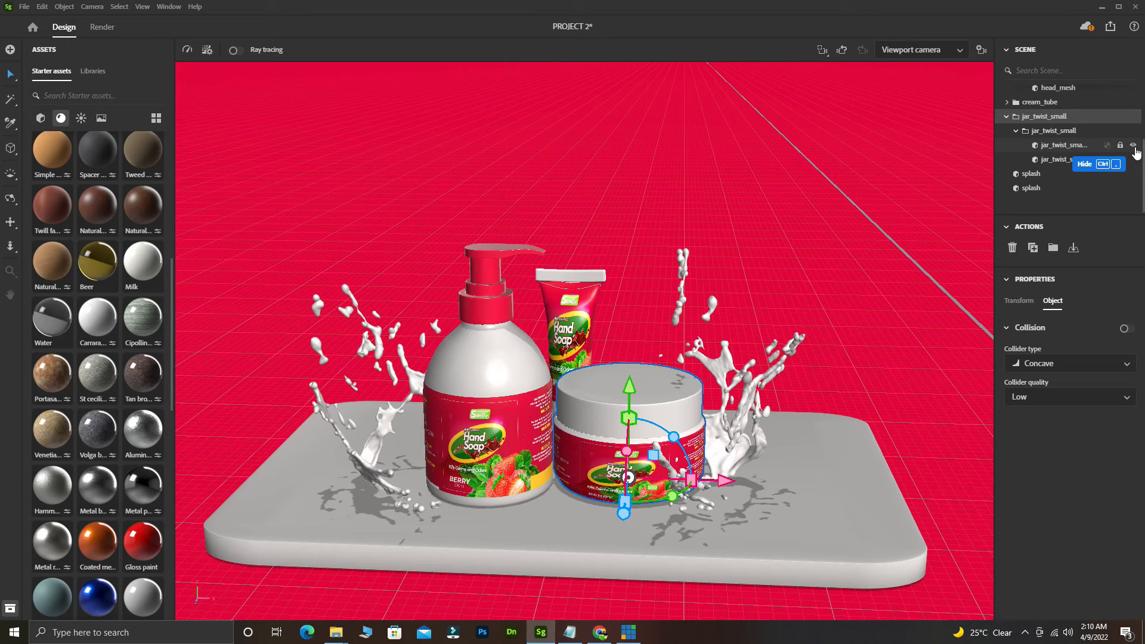
{"action": "left_click", "coordinate": [1134, 146]}
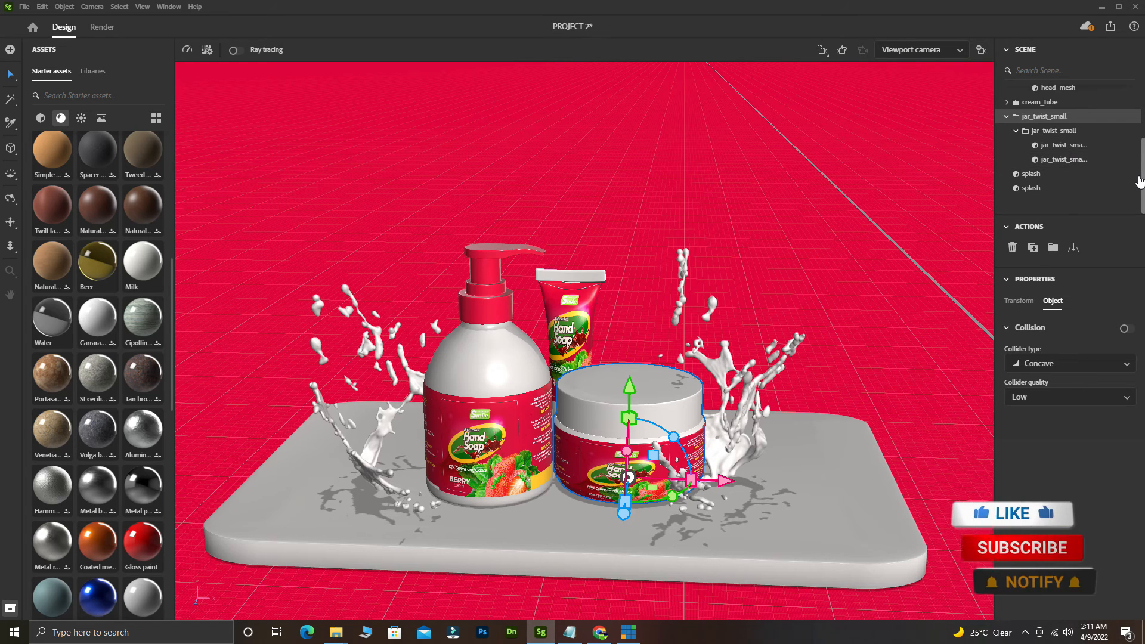
{"action": "left_click", "coordinate": [1121, 164]}
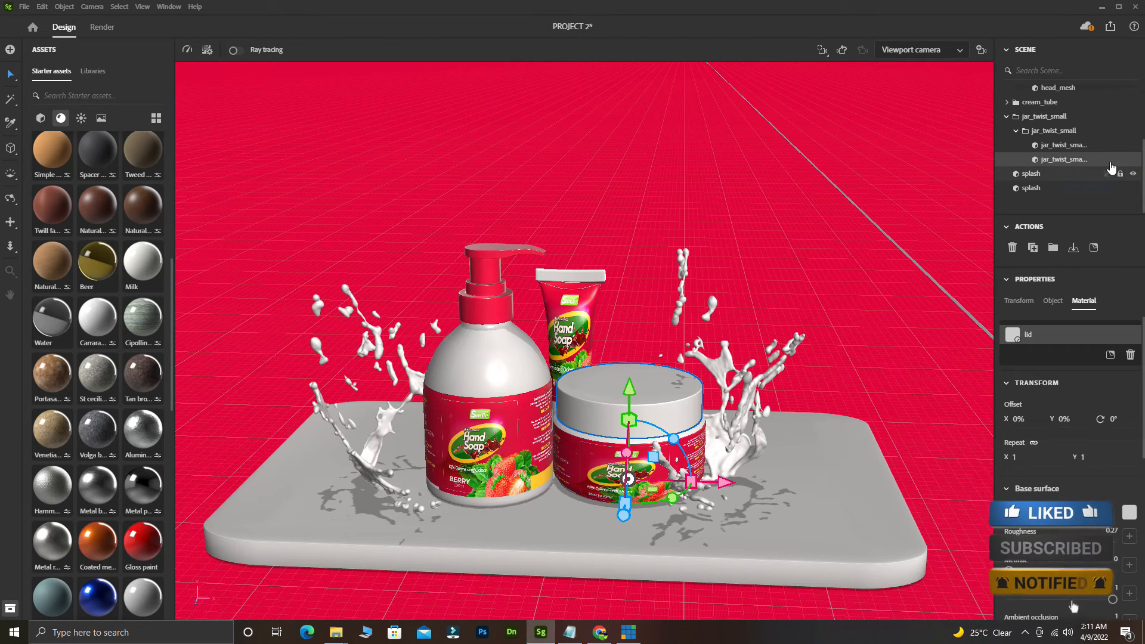
{"action": "left_click", "coordinate": [1134, 160]}
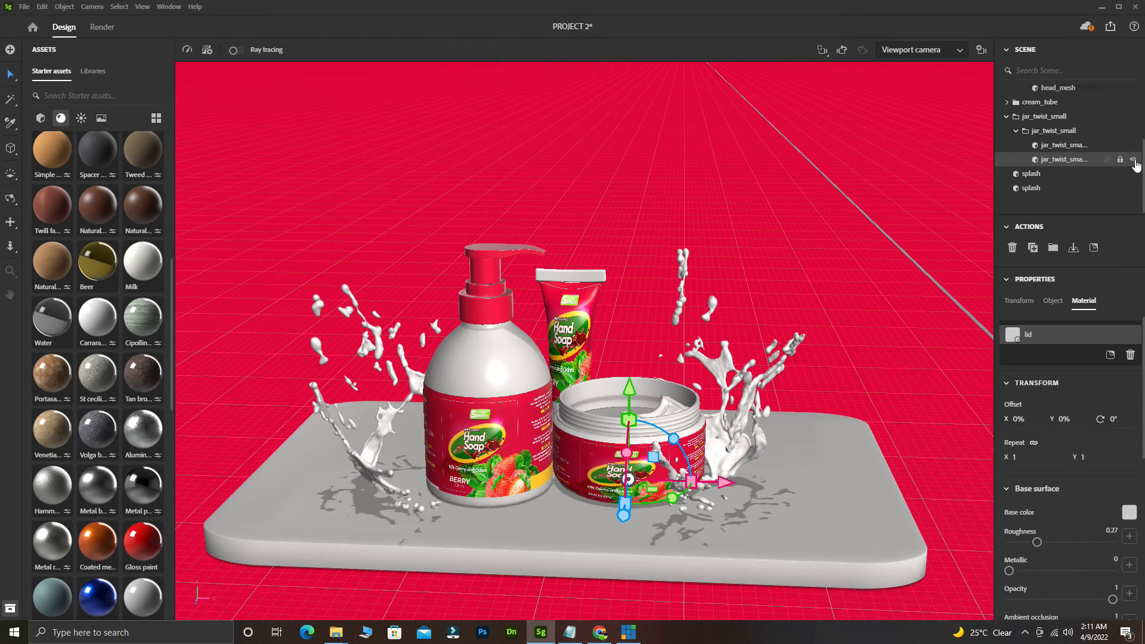
{"action": "left_click", "coordinate": [1134, 161]}
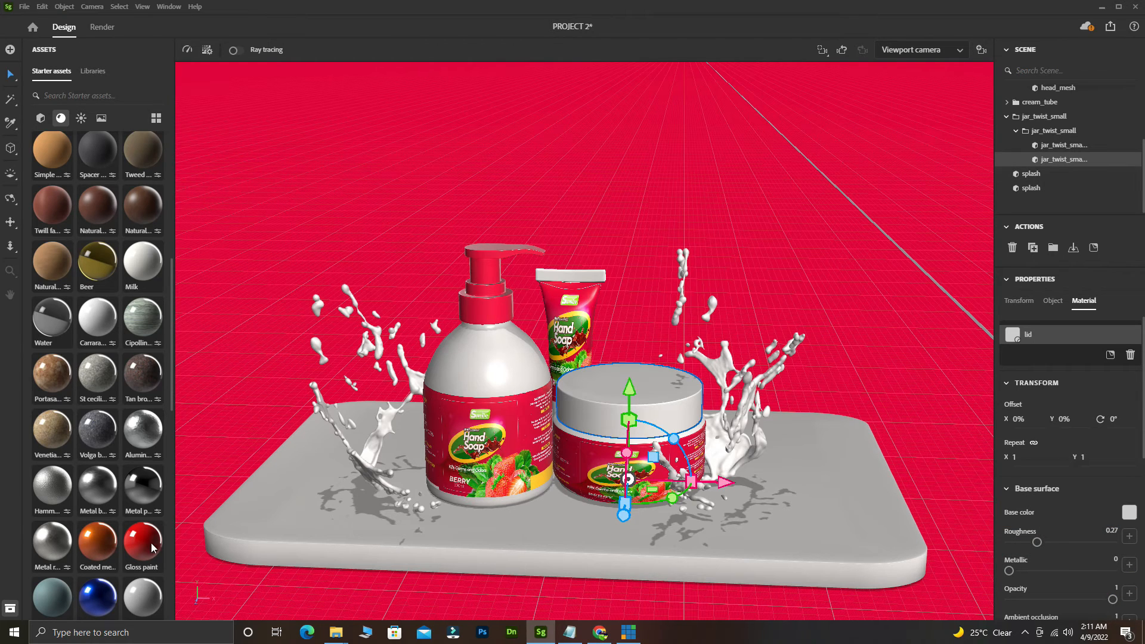
{"action": "mouse_move", "coordinate": [151, 543]}
{"action": "left_mouse_down"}
{"action": "mouse_move", "coordinate": [319, 501]}
{"action": "mouse_move", "coordinate": [628, 385]}
{"action": "left_mouse_up"}
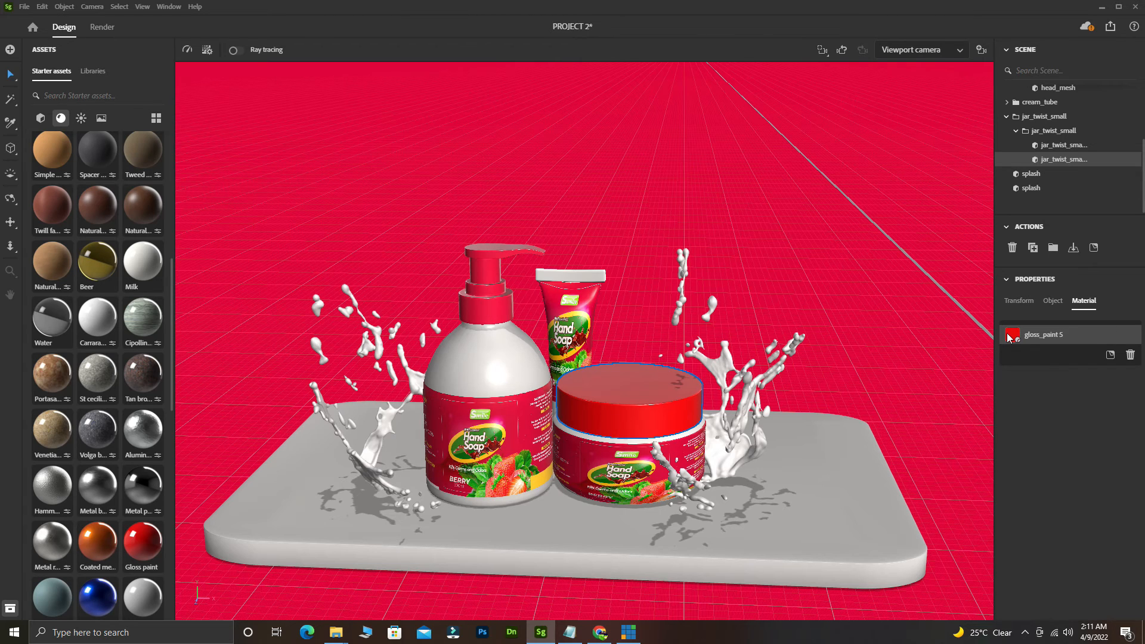
Step: Set the jar lid's base color to a crimson sampled from the scene, RGB 225, 22, 63
{"action": "left_click", "coordinate": [1009, 338]}
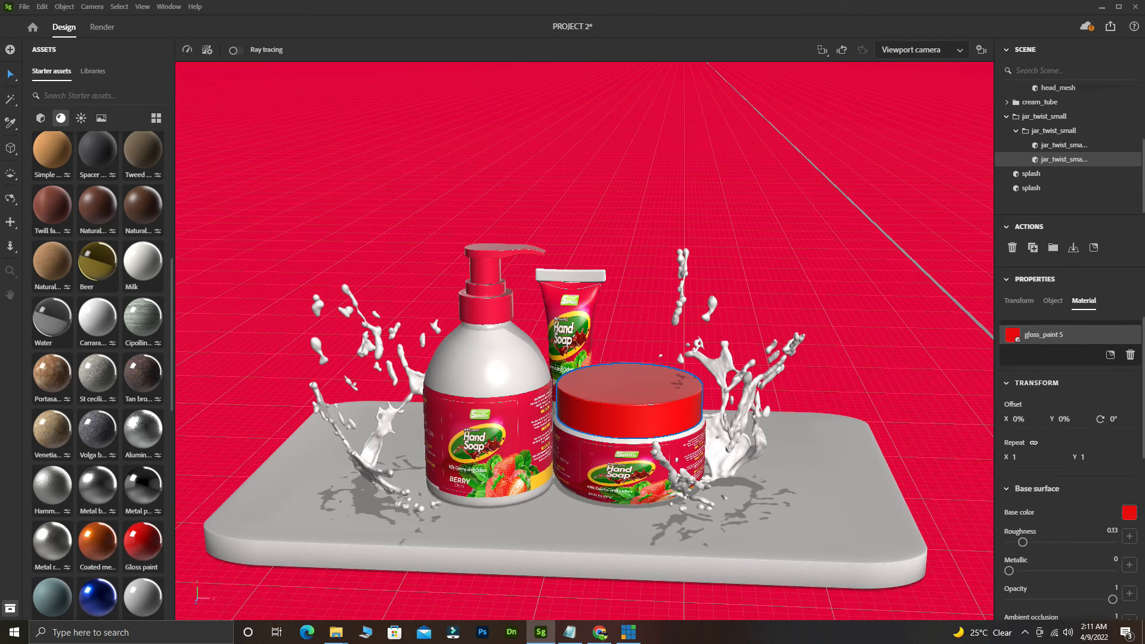
{"action": "left_click", "coordinate": [1129, 512]}
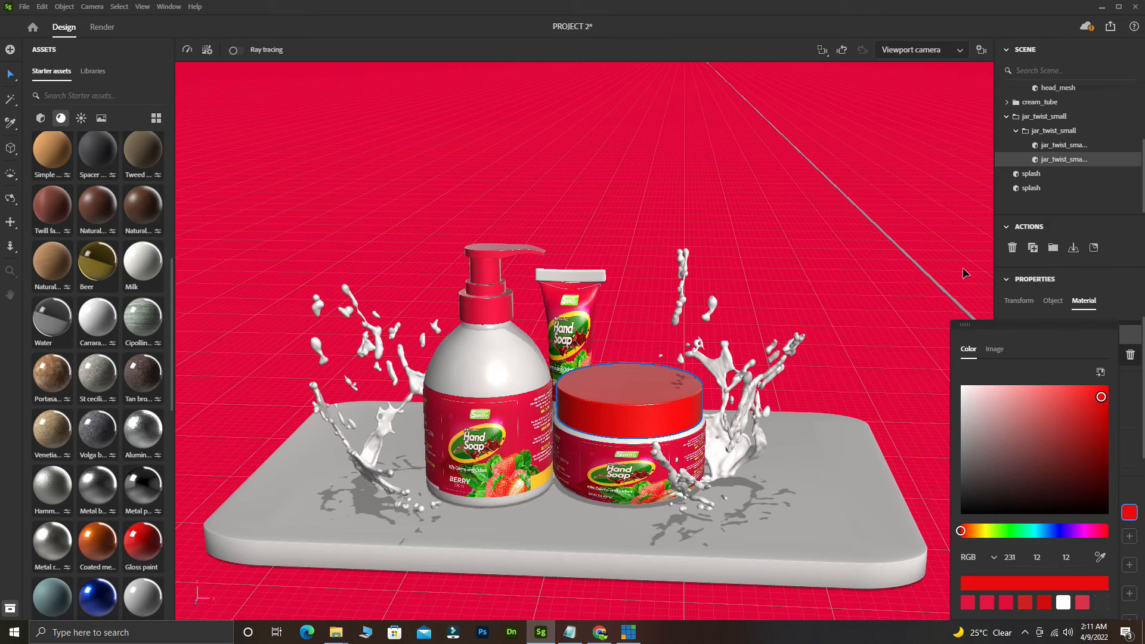
{"action": "left_click", "coordinate": [1100, 556]}
{"action": "left_click", "coordinate": [537, 322]}
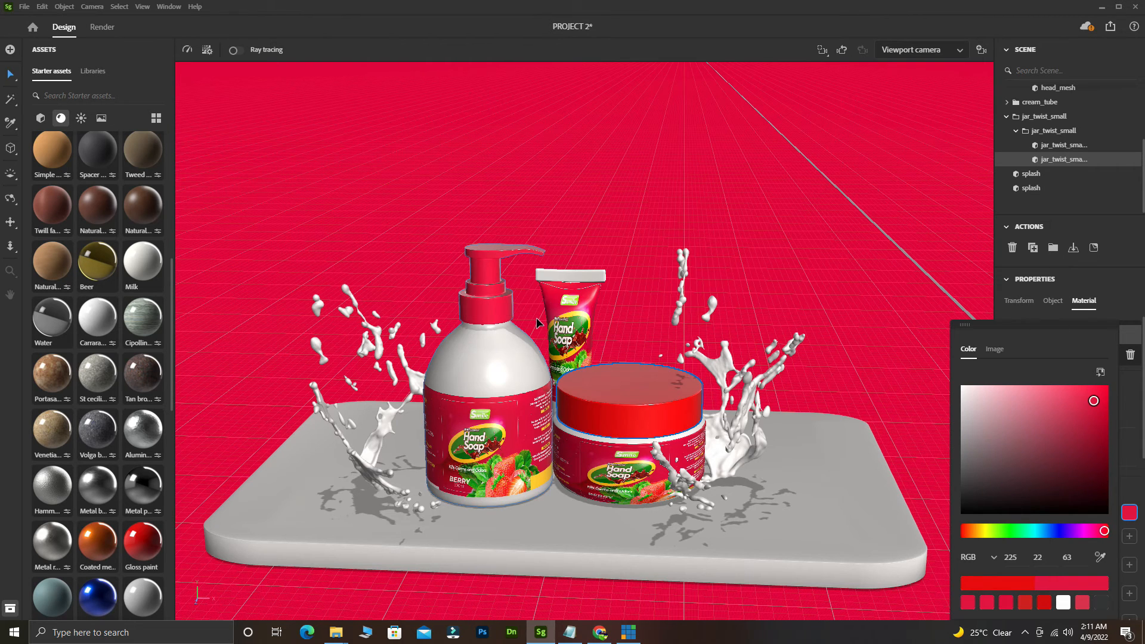
{"action": "left_click", "coordinate": [664, 330]}
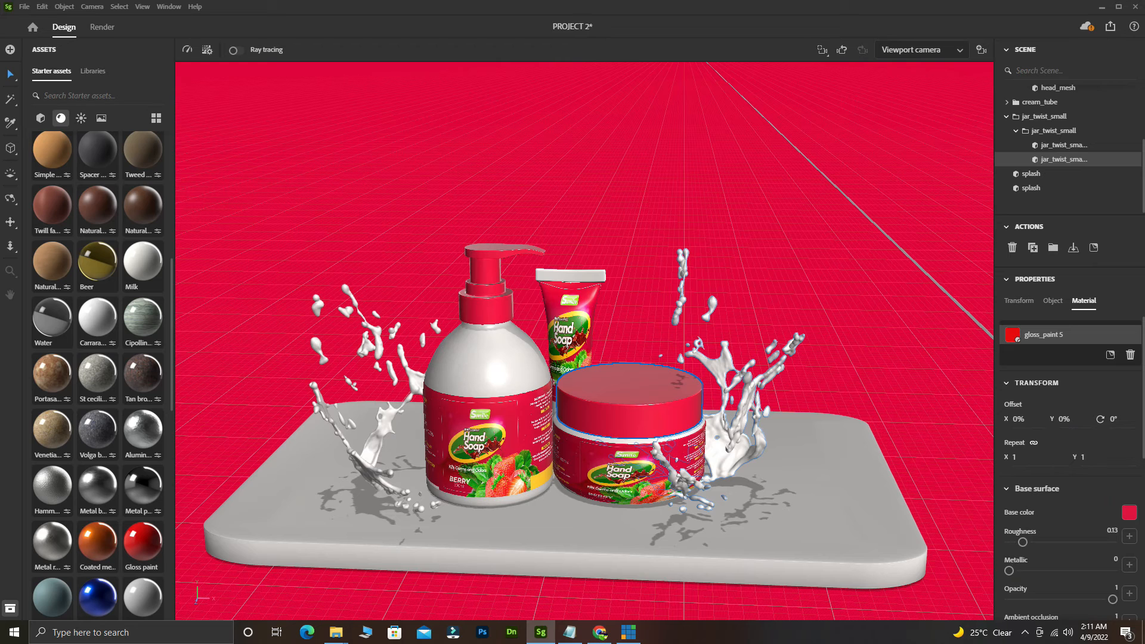
Step: Apply the Water material to the splash beside the soap bottle
{"action": "left_click", "coordinate": [353, 432]}
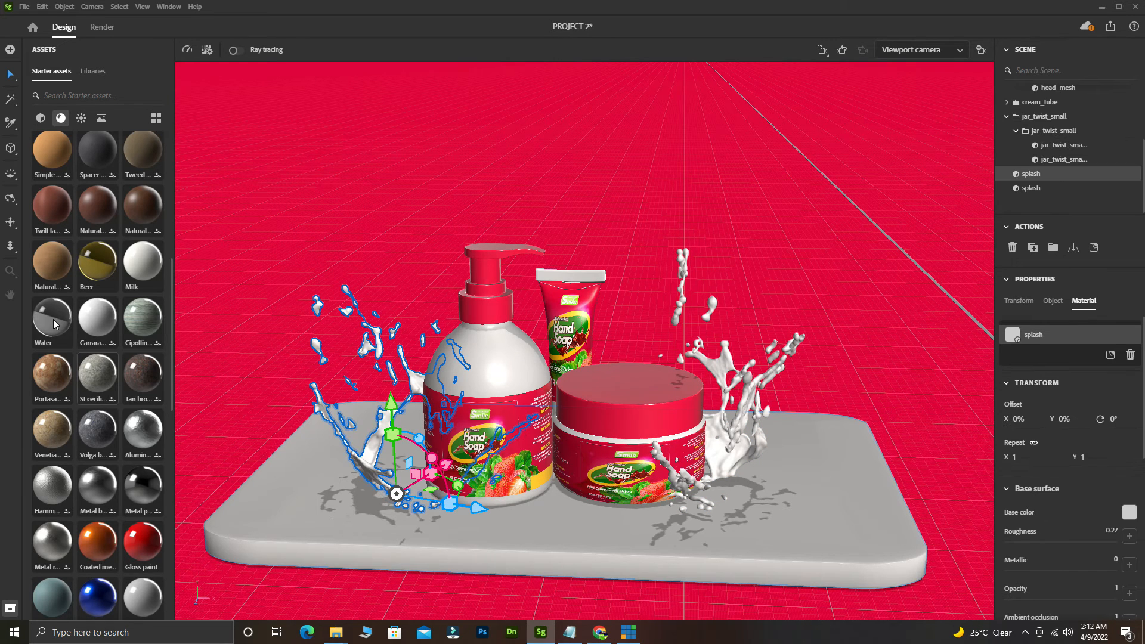
{"action": "left_click_drag", "start_coordinate": [55, 325], "coordinate": [270, 427]}
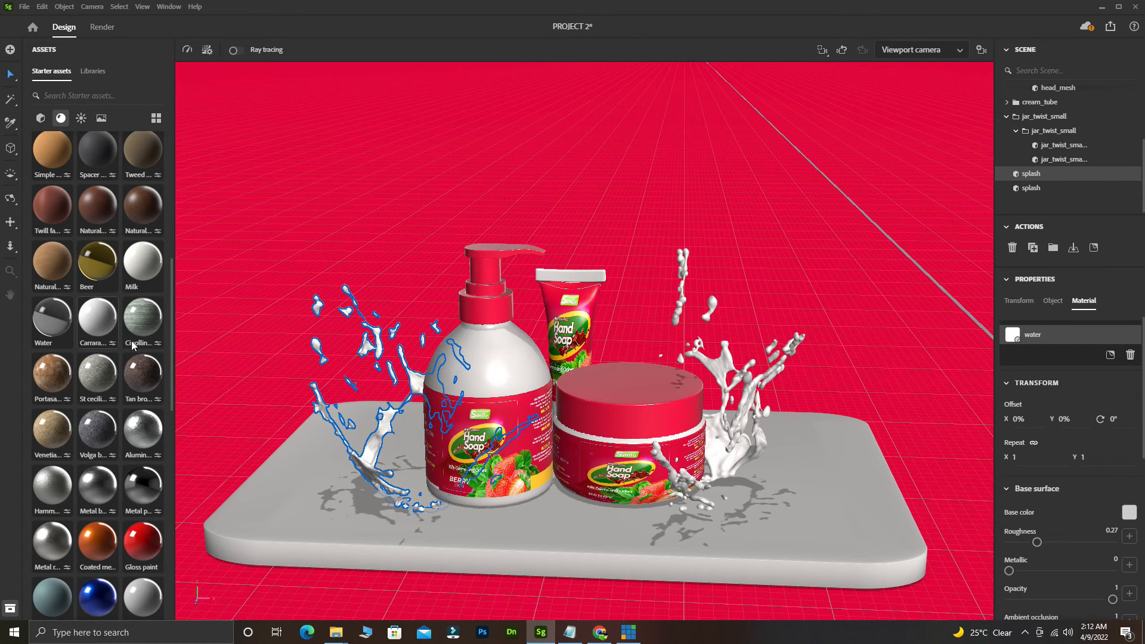
{"action": "left_click", "coordinate": [721, 360]}
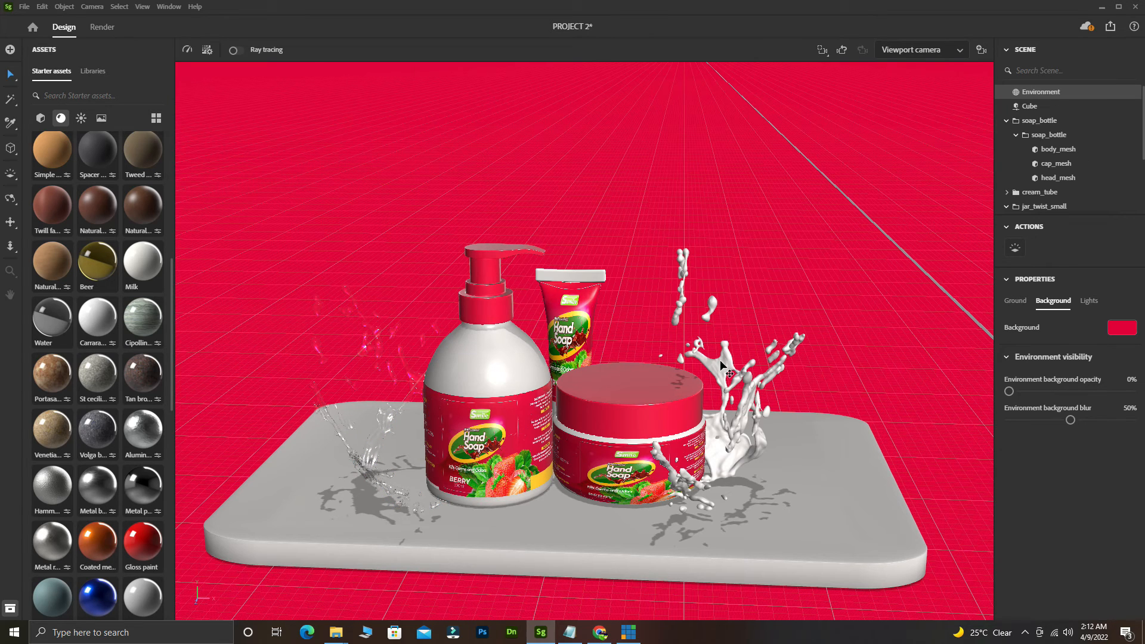
Step: Apply the Water material to the splash beside the twist jar
{"action": "left_click", "coordinate": [722, 365]}
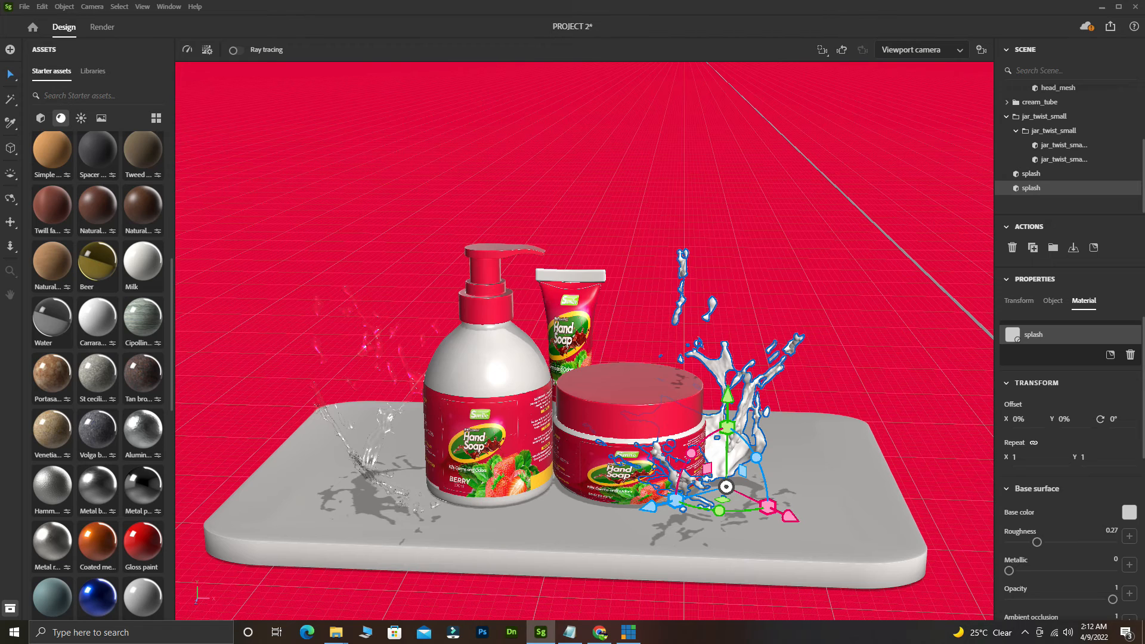
{"action": "left_click_drag", "start_coordinate": [53, 319], "coordinate": [718, 432]}
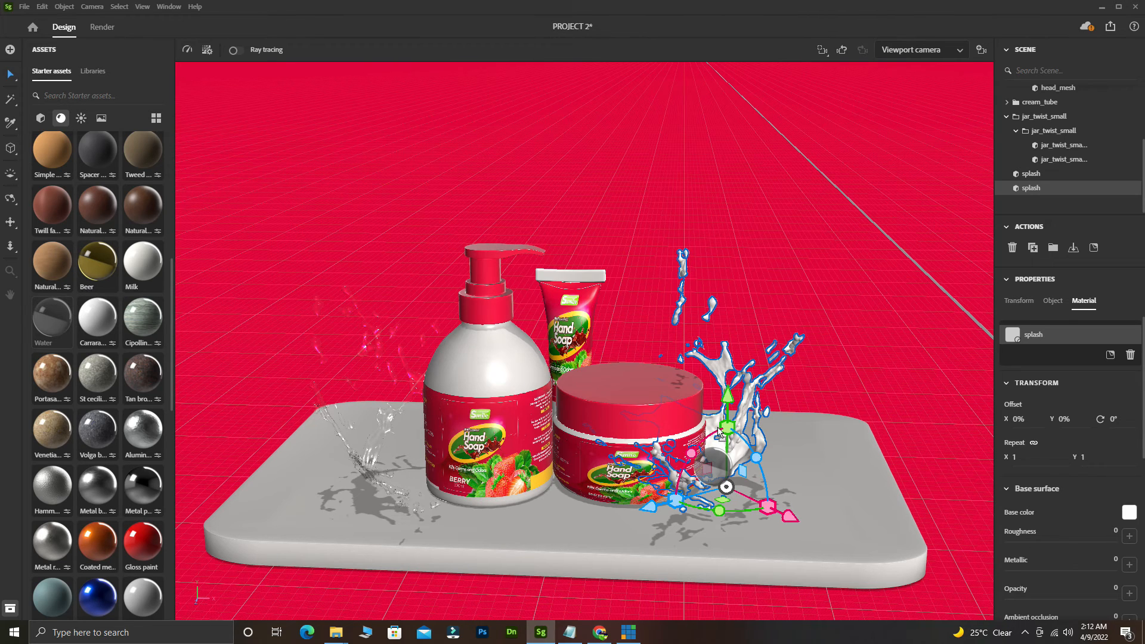
{"action": "left_click_drag", "start_coordinate": [719, 432], "coordinate": [729, 433]}
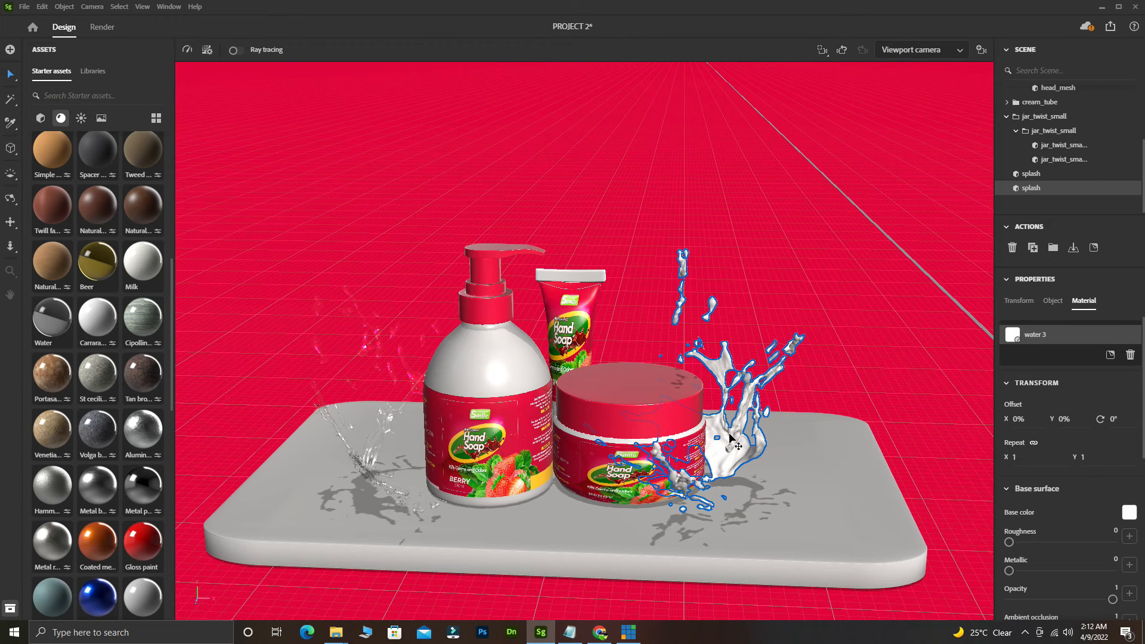
{"action": "left_click", "coordinate": [620, 228]}
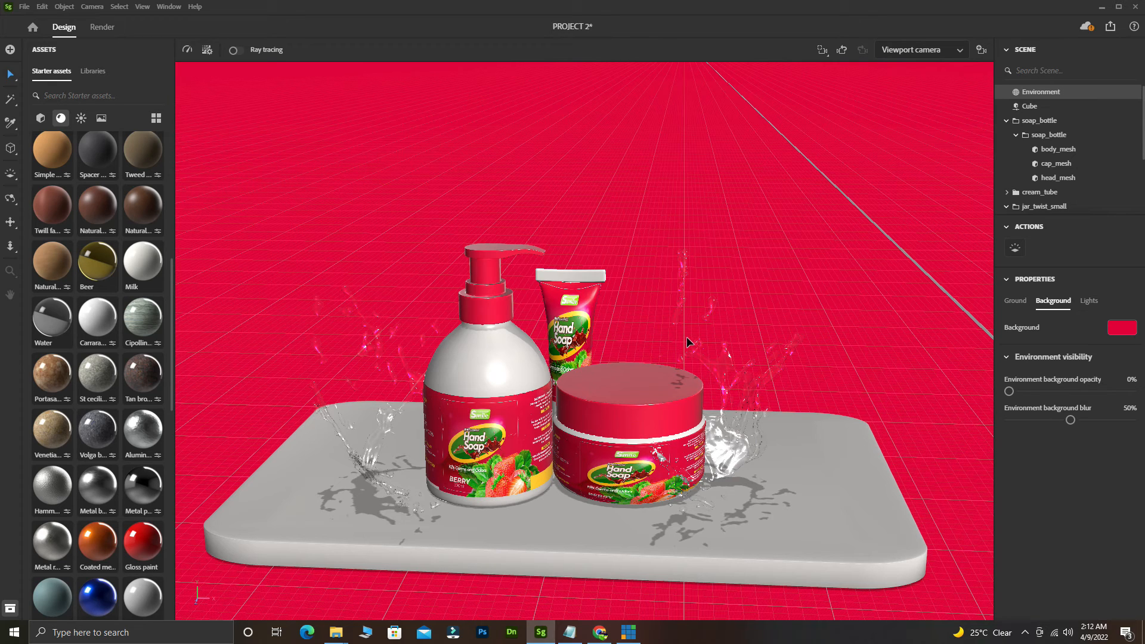
Step: Select the water splash beside the twist jar, inspect it from the side and save the project
{"action": "key", "text": "1"}
{"action": "left_click_drag", "start_coordinate": [686, 356], "coordinate": [749, 429]}
{"action": "key", "text": "v"}
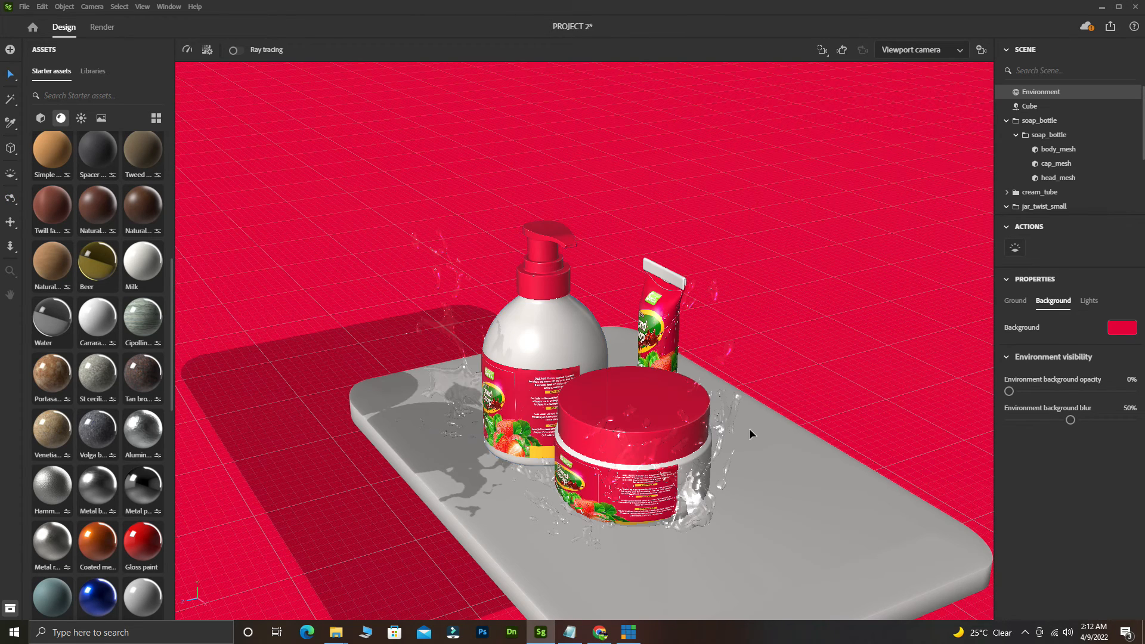
{"action": "left_click", "coordinate": [693, 512]}
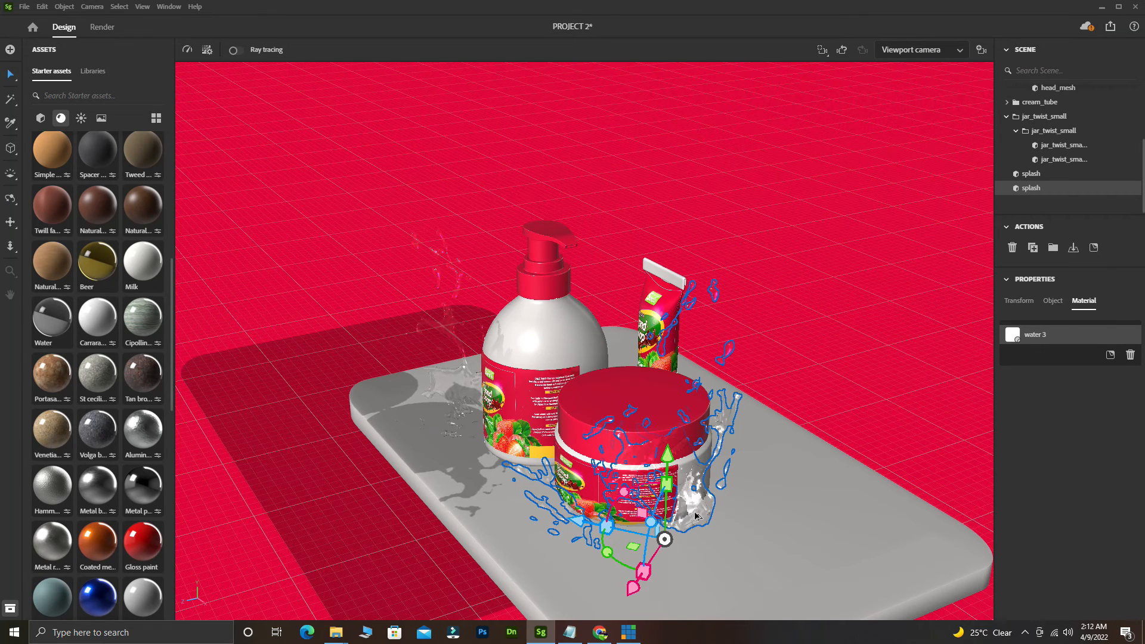
{"action": "right_click_drag", "start_coordinate": [695, 511], "coordinate": [685, 511]}
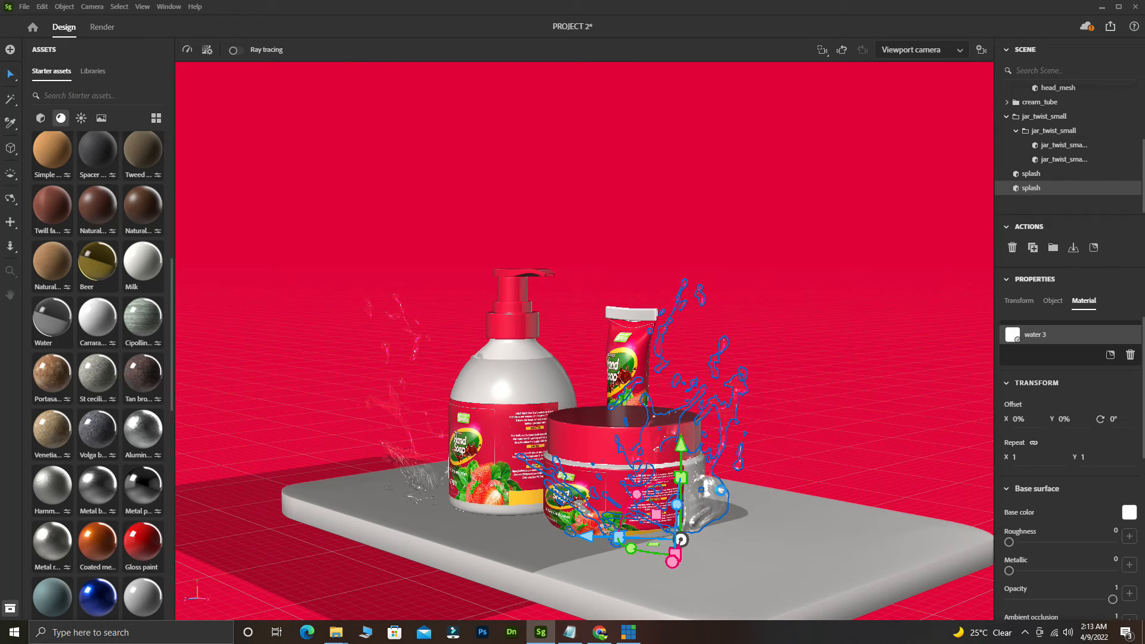
{"action": "key", "text": "ctrl+s"}
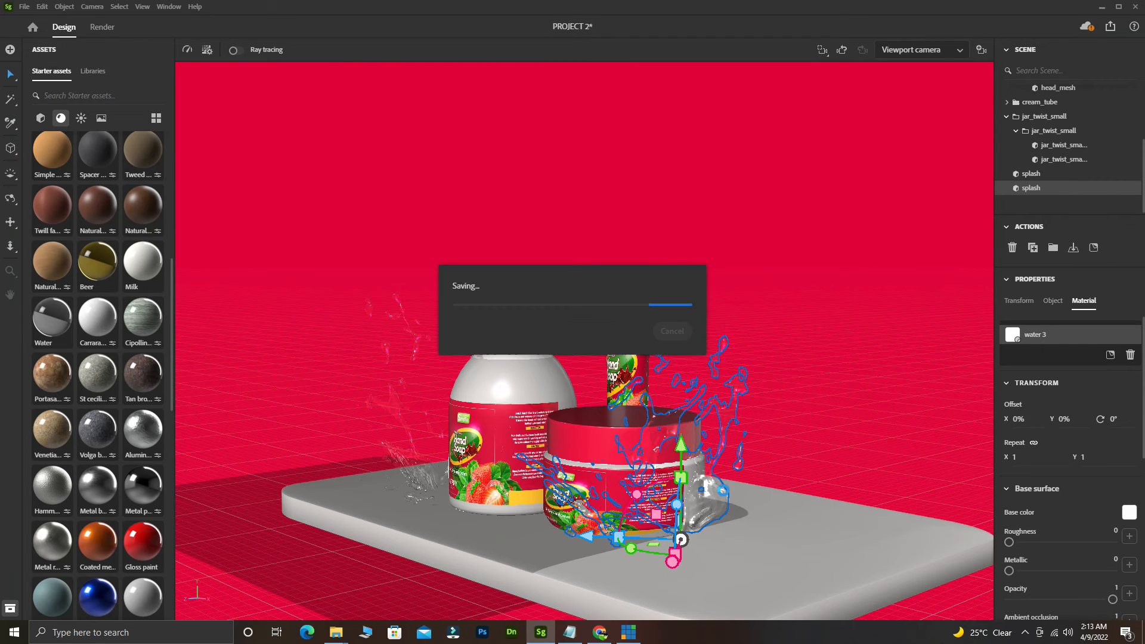
Step: Duplicate the twist jar's water splash twice and move one copy away behind the products
{"action": "key", "text": "ctrl+d"}
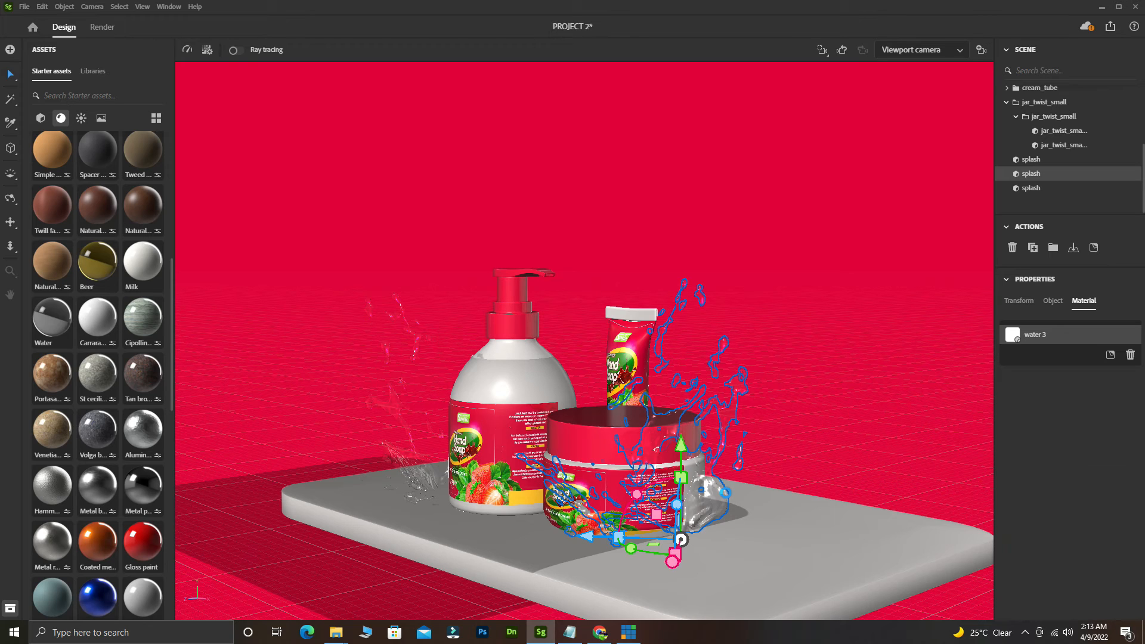
{"action": "key", "text": "ctrl+s"}
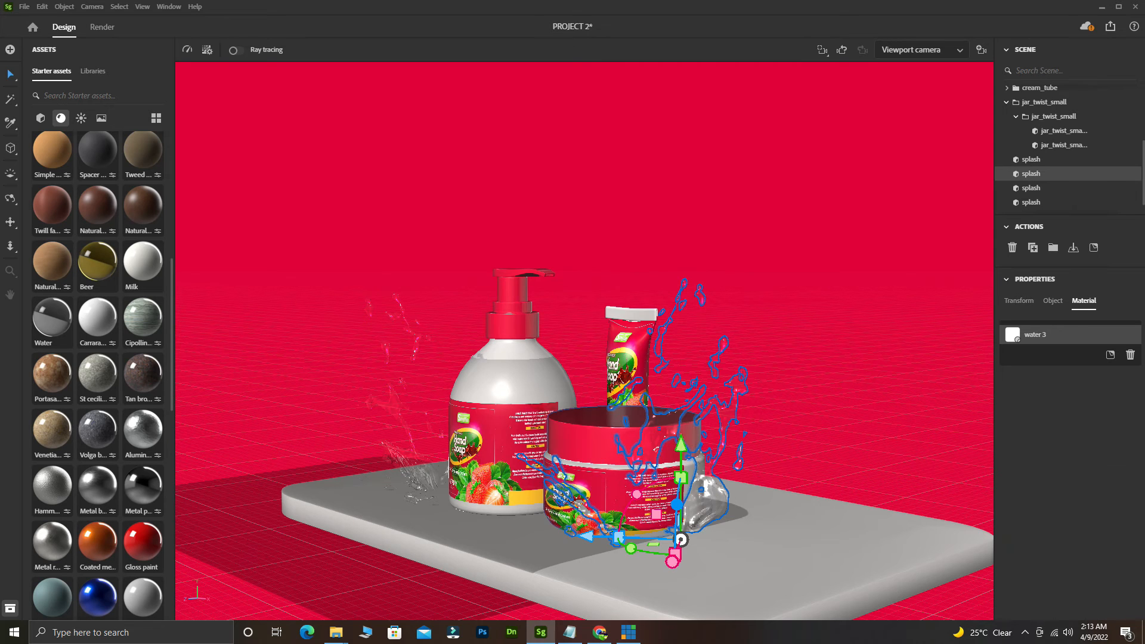
{"action": "left_click_drag", "start_coordinate": [678, 505], "coordinate": [691, 401]}
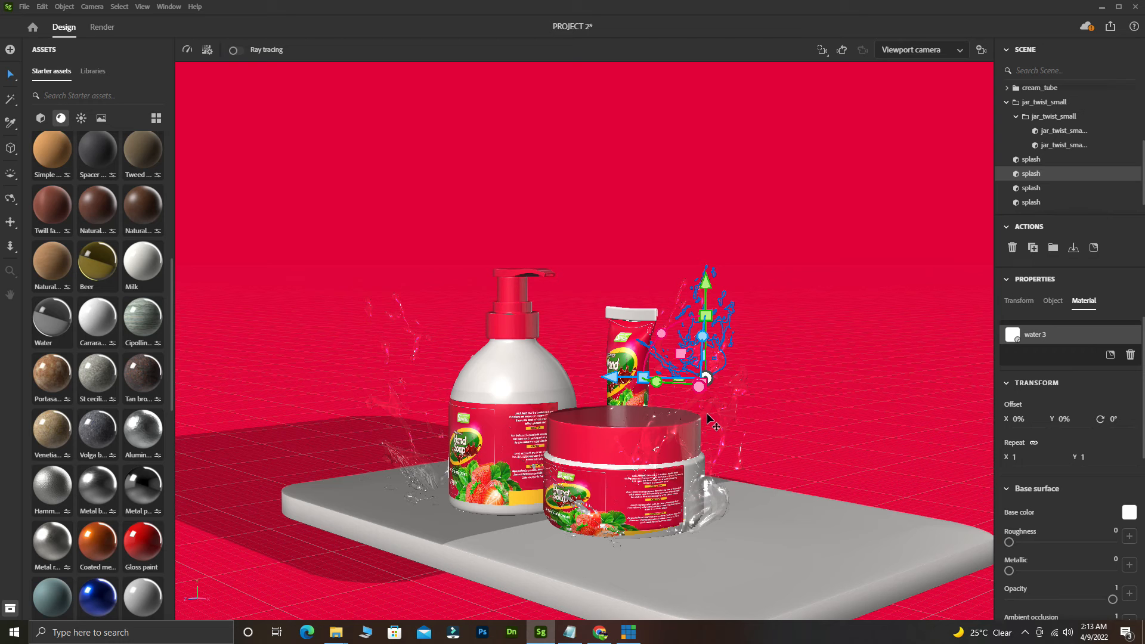
Step: Lower the moved splash copy toward the height of the platform
{"action": "right_click_drag", "start_coordinate": [707, 415], "coordinate": [654, 396]}
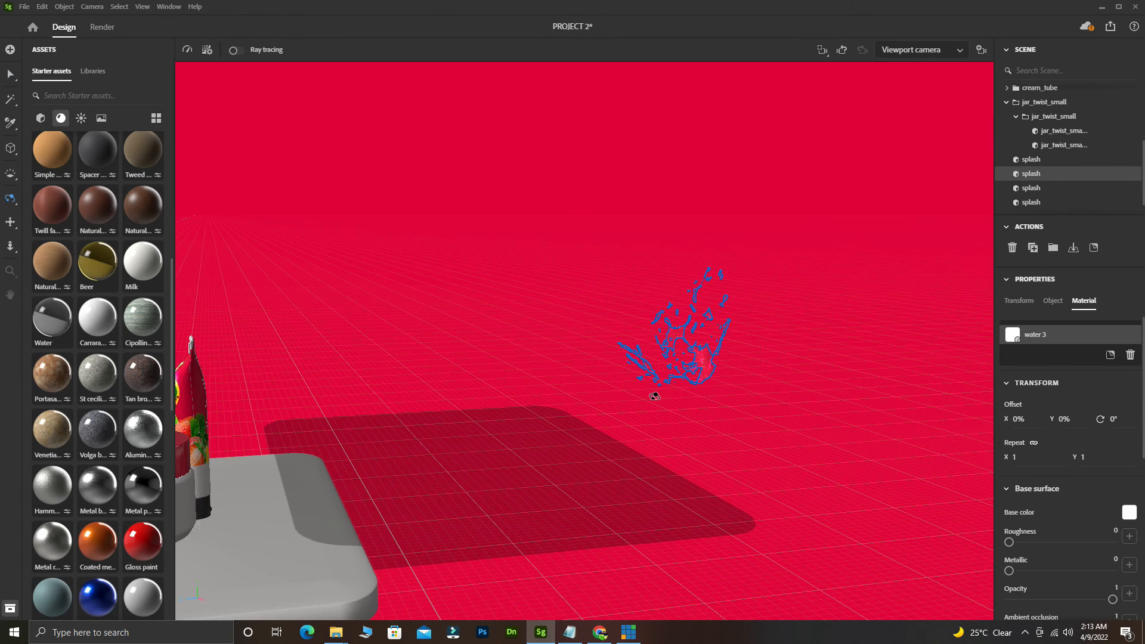
{"action": "right_click_drag", "start_coordinate": [654, 396], "coordinate": [674, 406]}
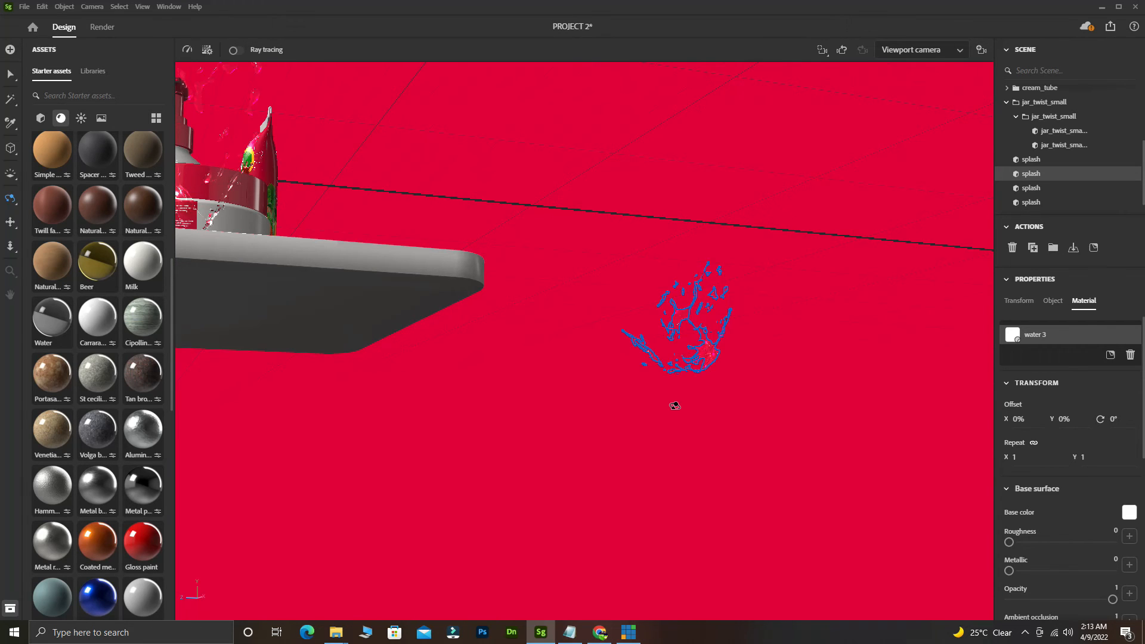
{"action": "right_click_drag", "start_coordinate": [675, 405], "coordinate": [711, 355]}
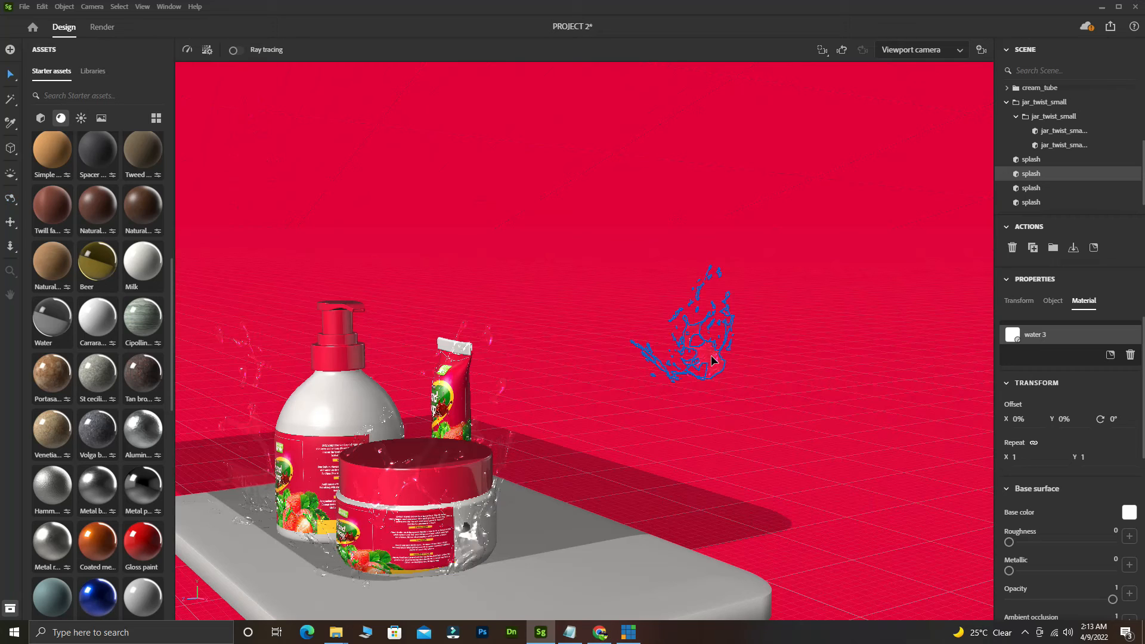
{"action": "left_click", "coordinate": [709, 360]}
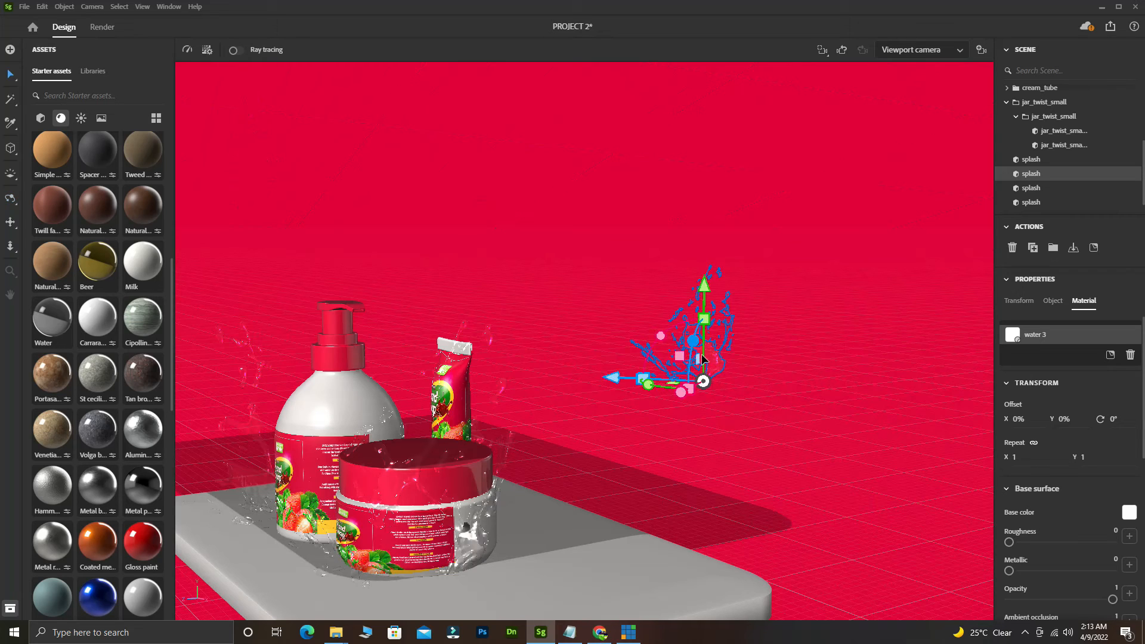
{"action": "left_click_drag", "start_coordinate": [702, 354], "coordinate": [703, 363]}
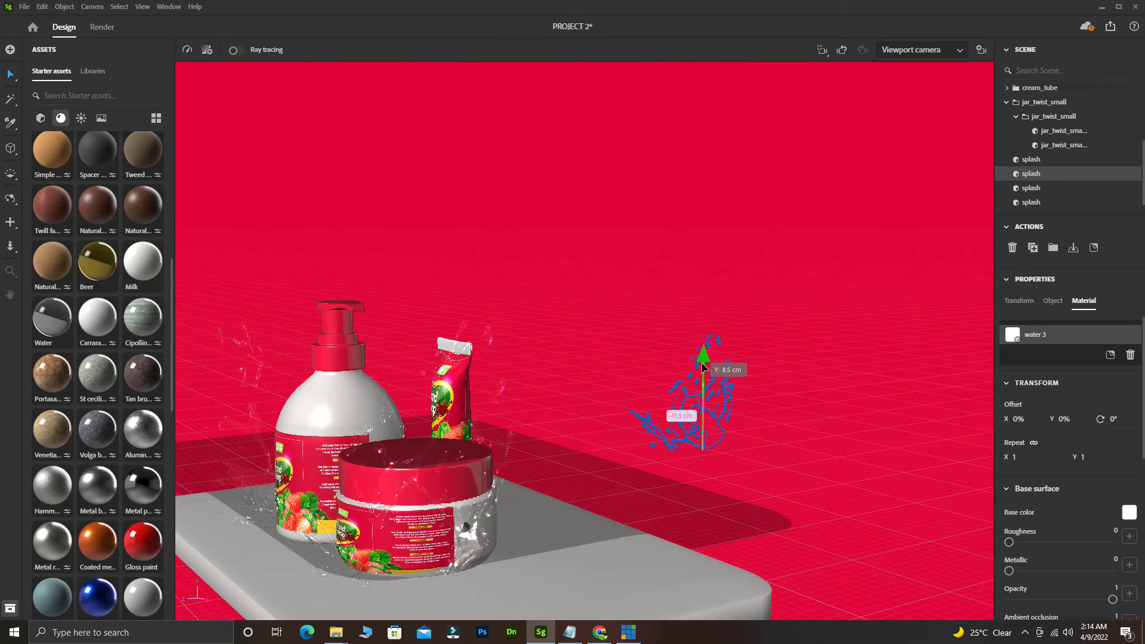
{"action": "left_click_drag", "start_coordinate": [702, 368], "coordinate": [703, 370]}
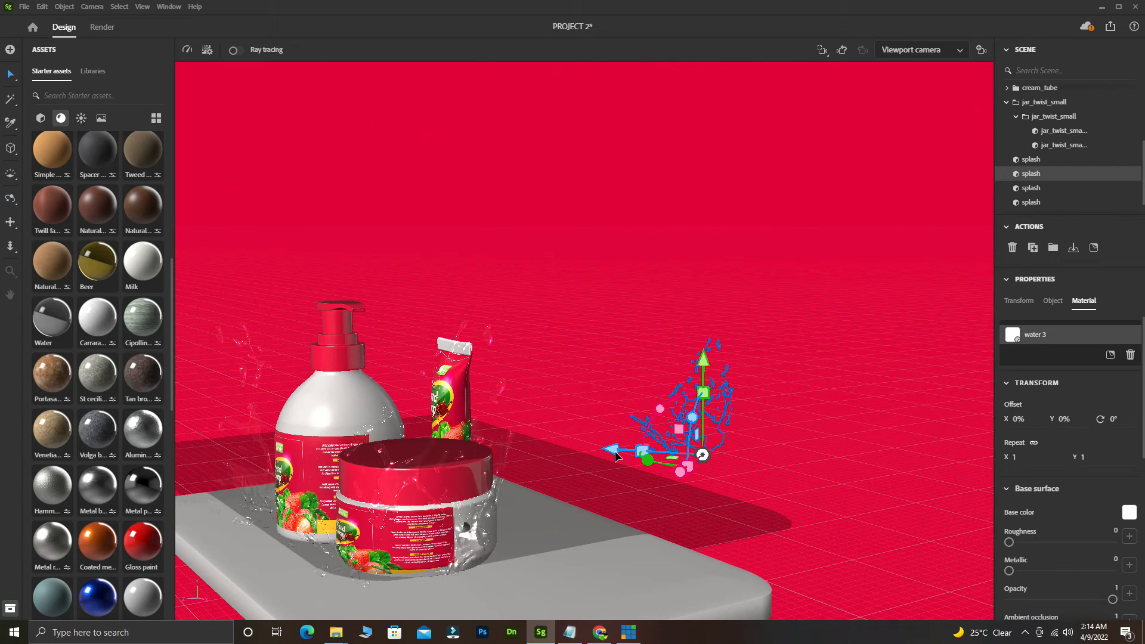
Step: Move the splash copy horizontally toward the cream tube and stretch its height to about 155%
{"action": "left_click_drag", "start_coordinate": [616, 456], "coordinate": [428, 499]}
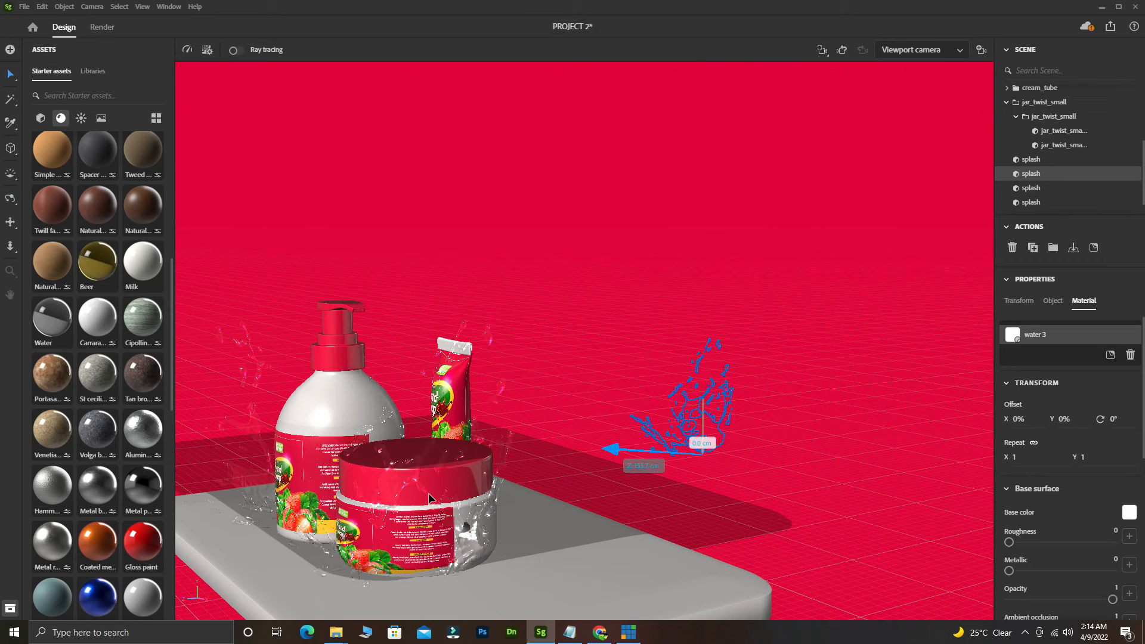
{"action": "left_click_drag", "start_coordinate": [429, 499], "coordinate": [419, 477]}
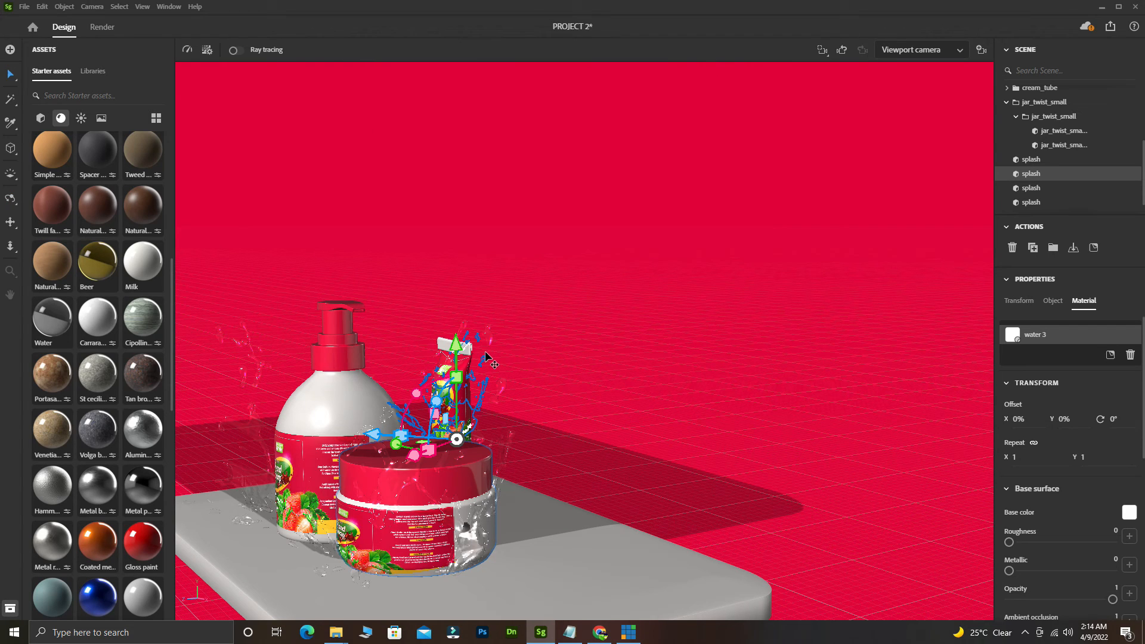
{"action": "left_click_drag", "start_coordinate": [456, 377], "coordinate": [452, 318]}
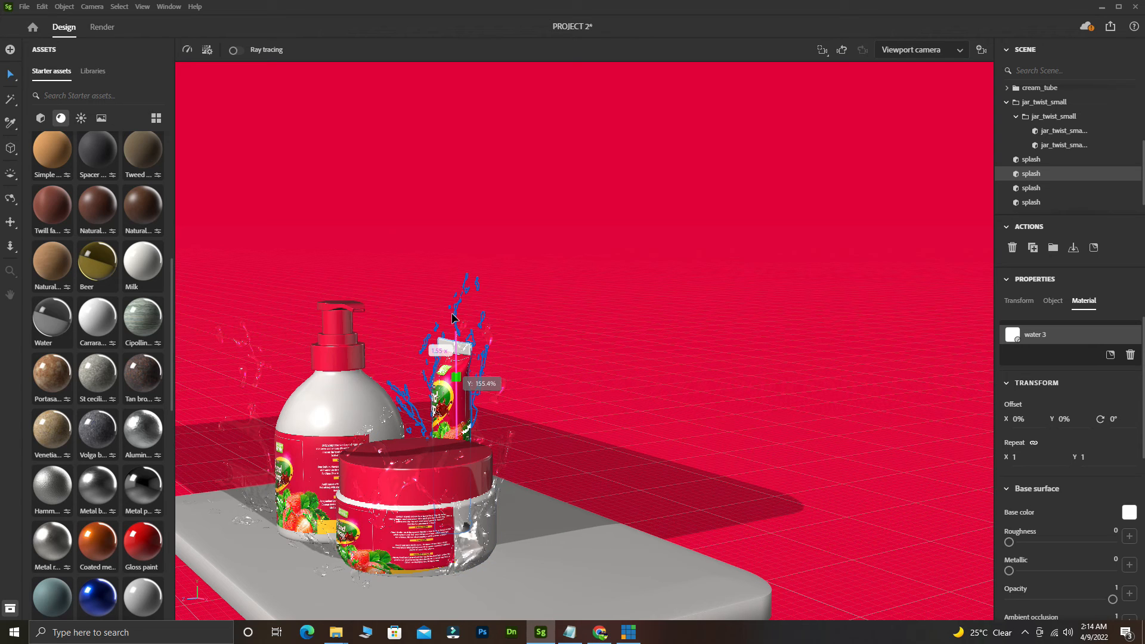
{"action": "left_click_drag", "start_coordinate": [452, 313], "coordinate": [453, 315]}
Step: Raise the stretched splash copy to the platform's level and shift it sideways toward the soap bottle and jar
{"action": "right_click_drag", "start_coordinate": [452, 319], "coordinate": [490, 465]}
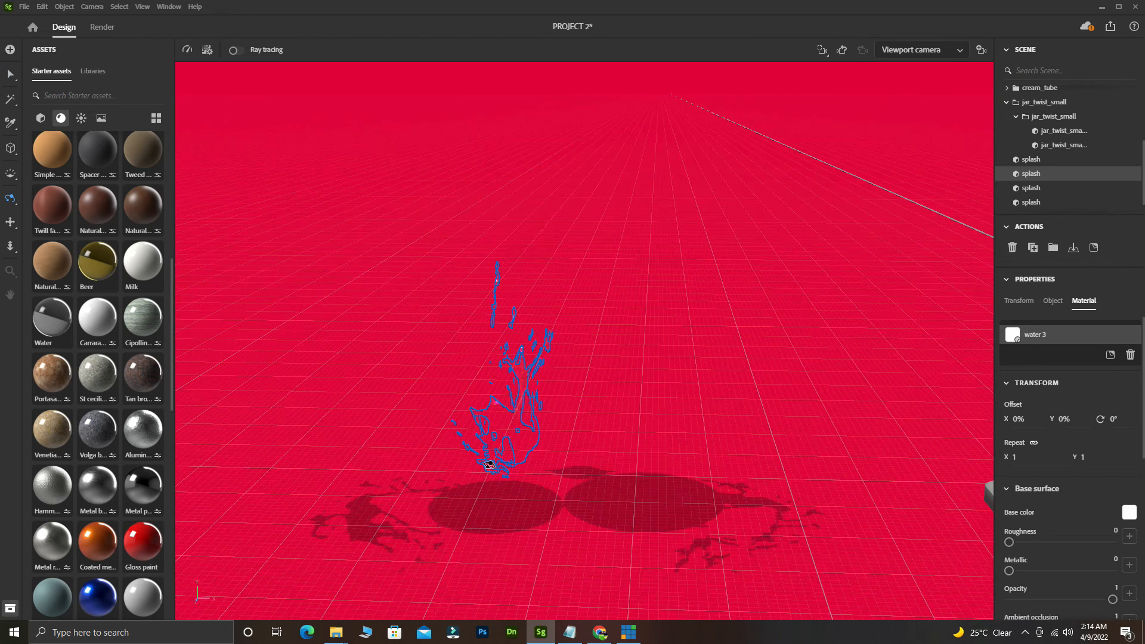
{"action": "right_click_drag", "start_coordinate": [489, 465], "coordinate": [459, 425]}
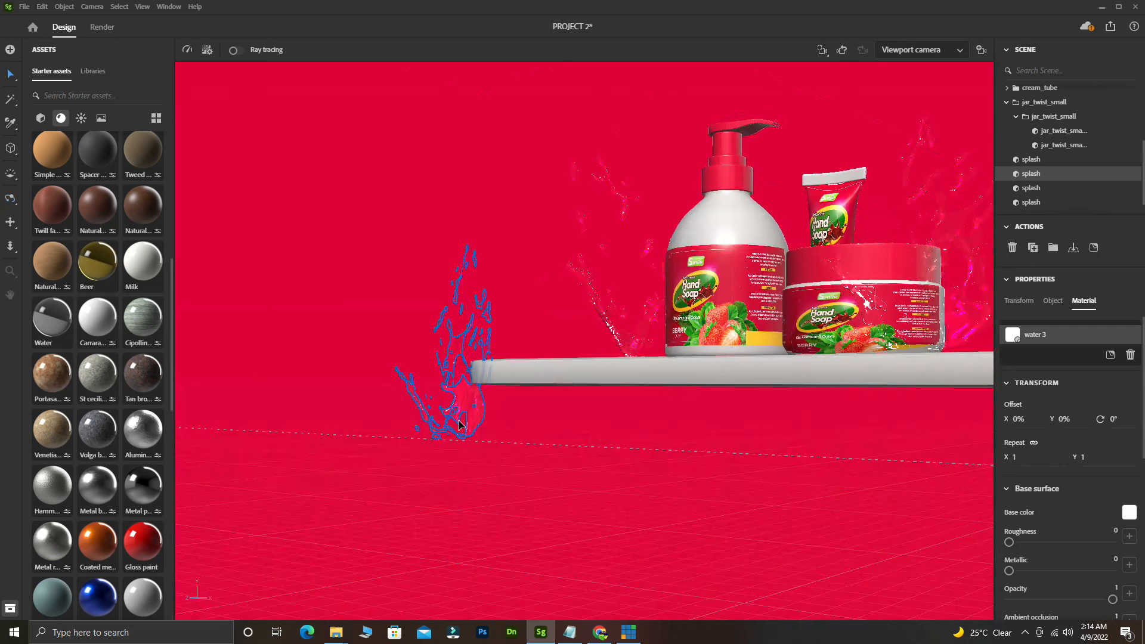
{"action": "left_click", "coordinate": [459, 425]}
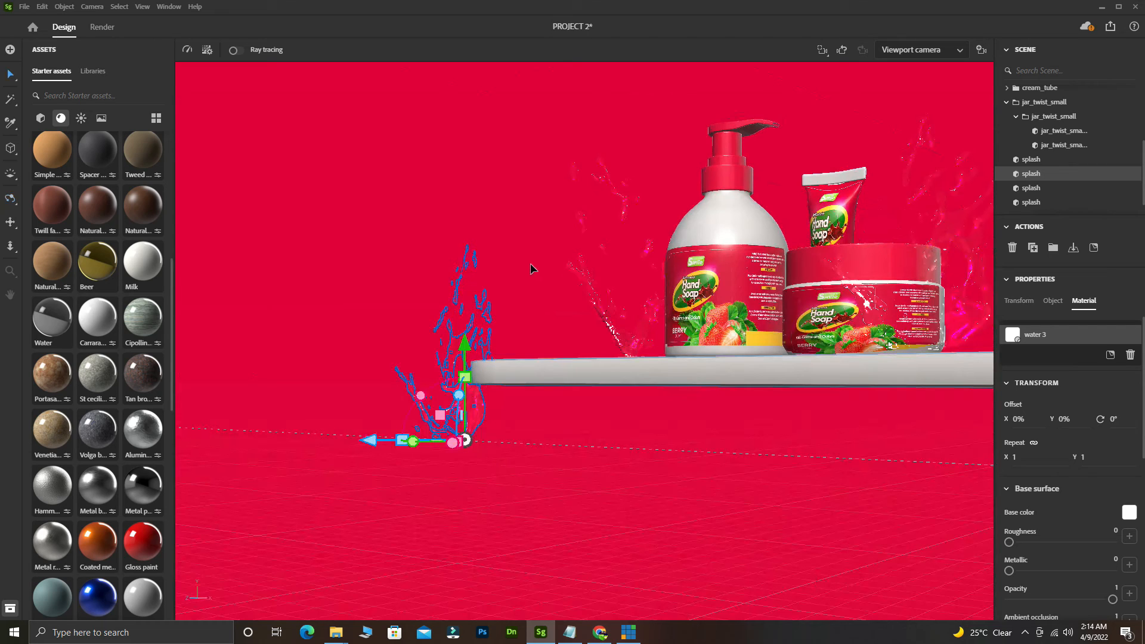
{"action": "left_click_drag", "start_coordinate": [465, 343], "coordinate": [531, 269]}
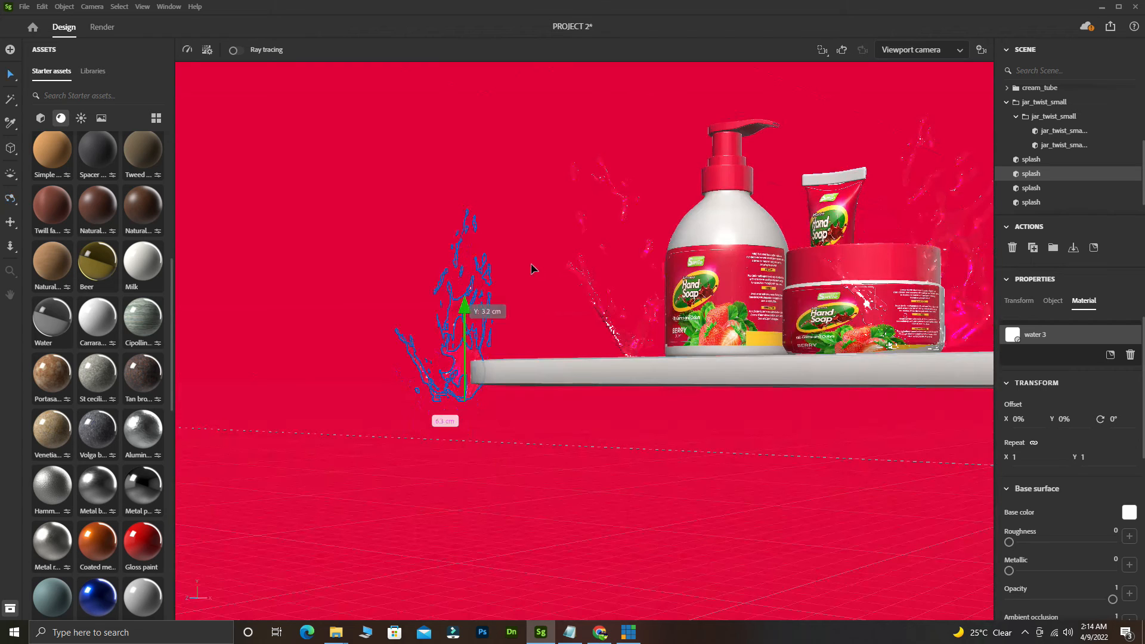
{"action": "left_click_drag", "start_coordinate": [531, 269], "coordinate": [530, 232]}
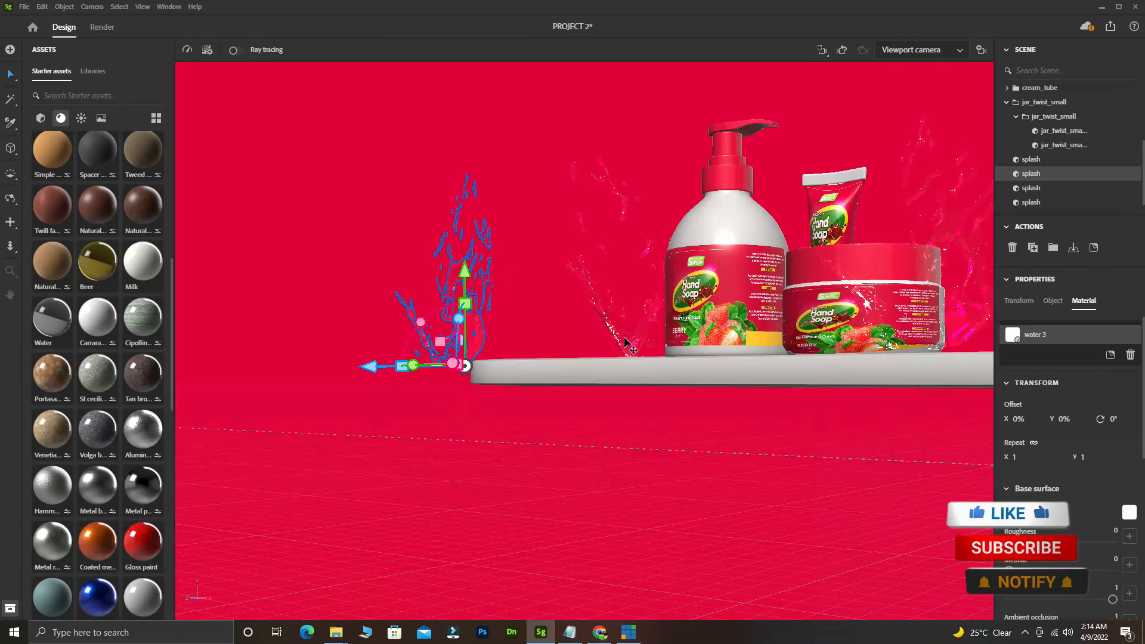
{"action": "left_click_drag", "start_coordinate": [626, 343], "coordinate": [817, 335]}
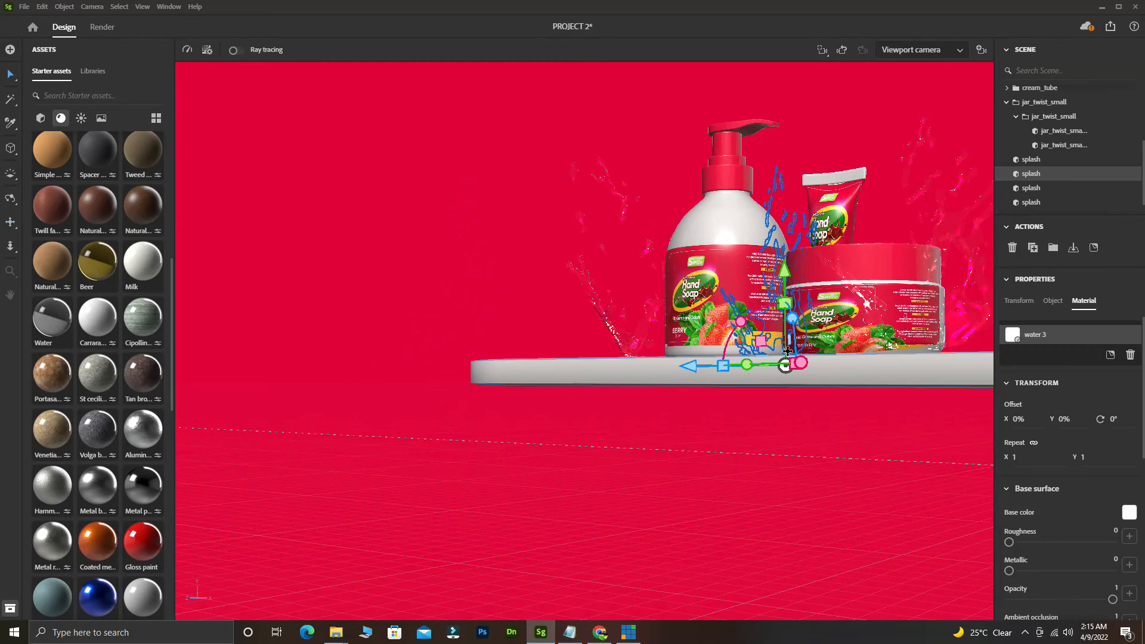
Step: Check the stretched splash copy's placement against the products and delete it
{"action": "middle_click_drag", "start_coordinate": [787, 351], "coordinate": [581, 529]}
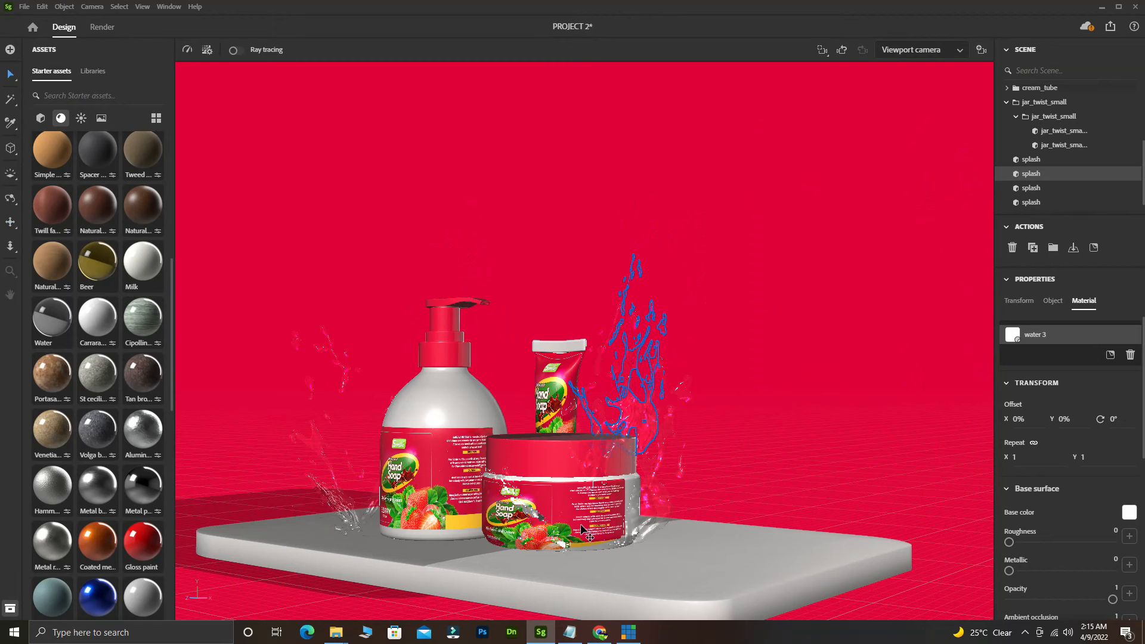
{"action": "key", "text": "w"}
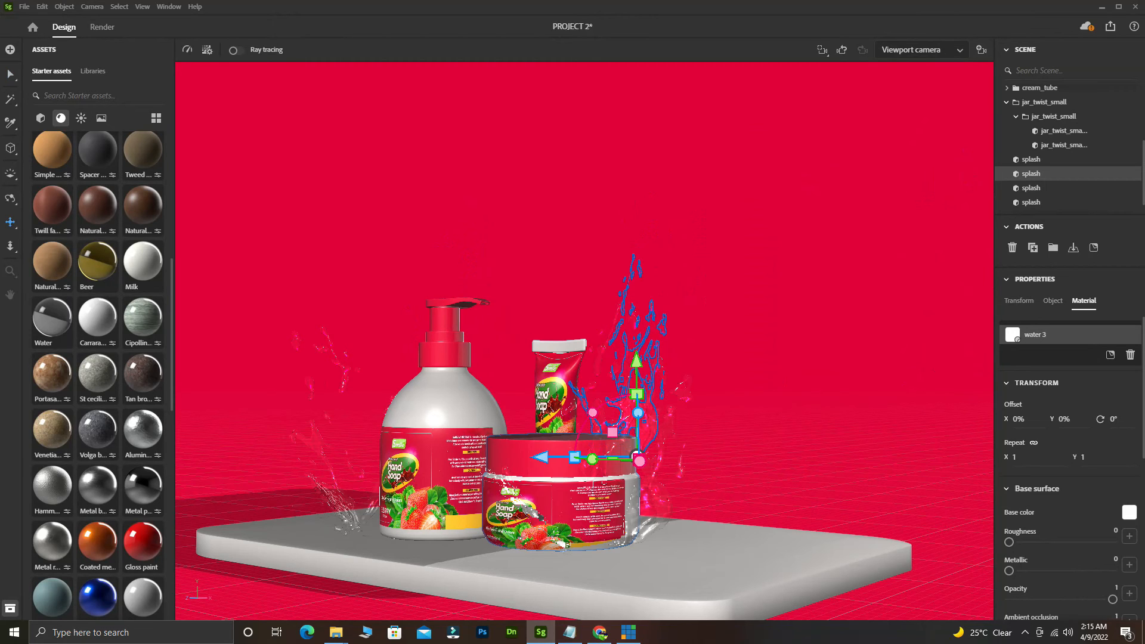
{"action": "right_click_drag", "start_coordinate": [557, 514], "coordinate": [775, 535]}
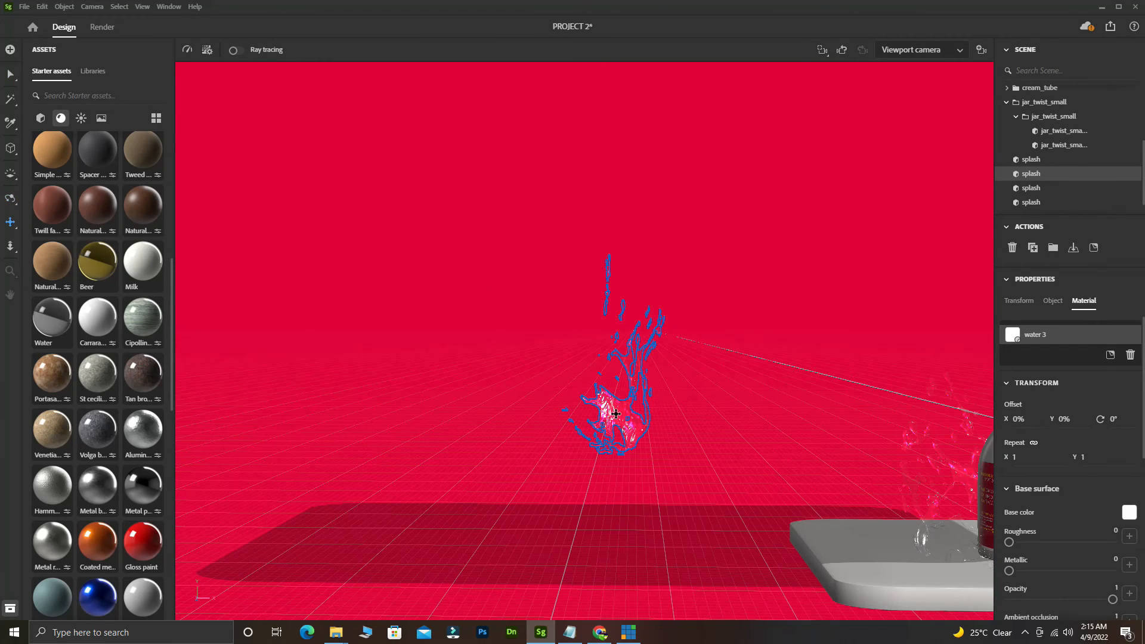
{"action": "key", "text": "Delete"}
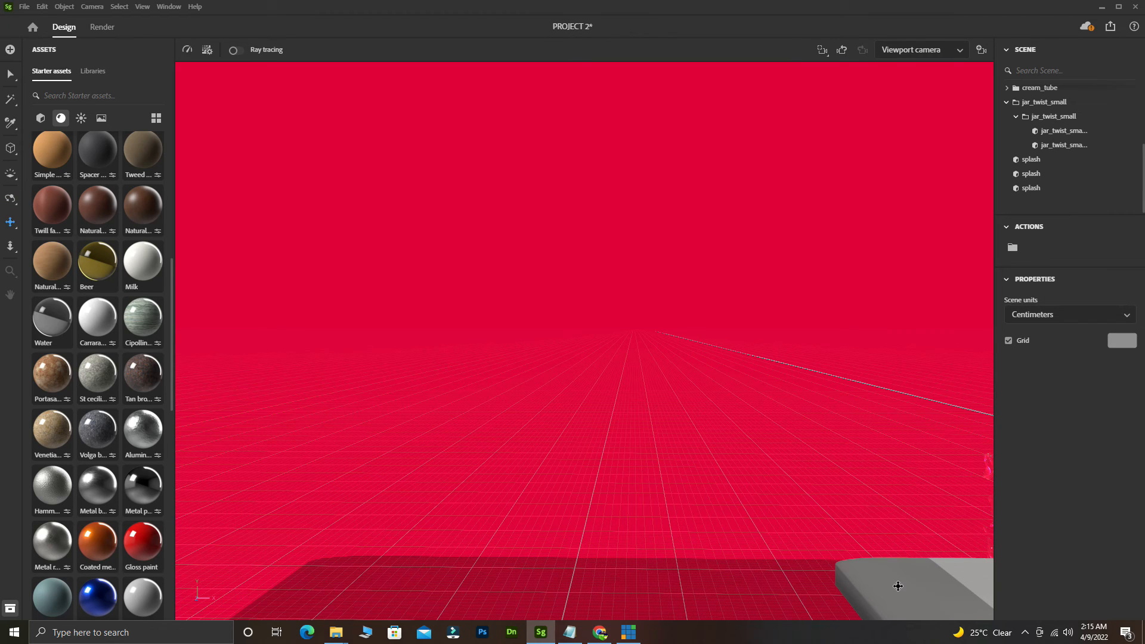
Step: Examine the composition of products, water splashes and platform from low and raised front angles and at different distances
{"action": "key", "text": "1"}
{"action": "key", "text": "2"}
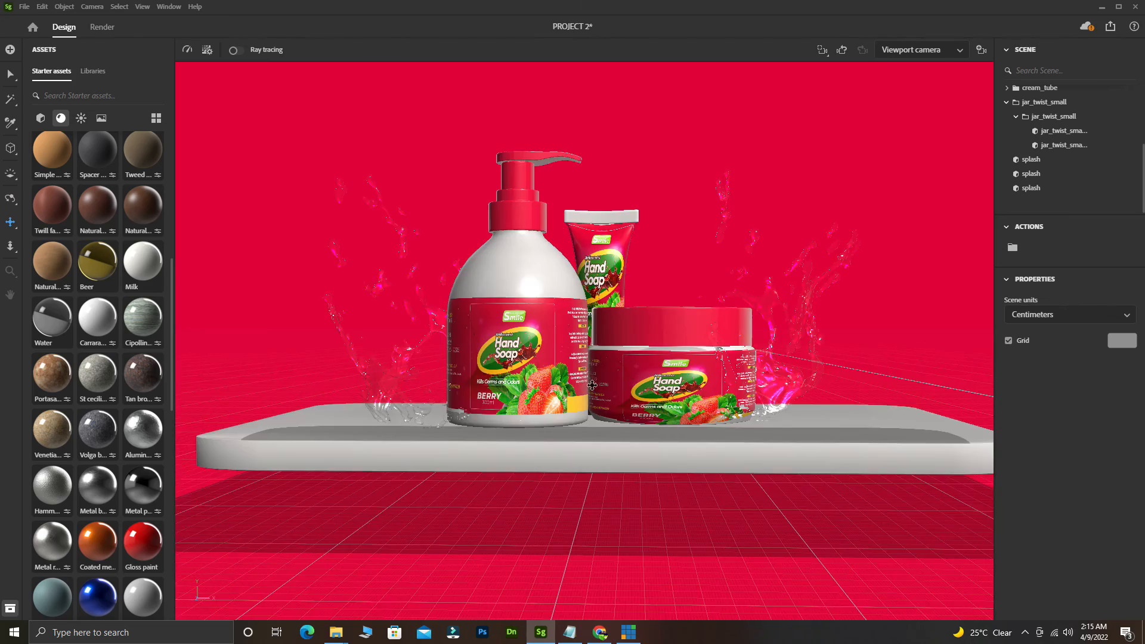
{"action": "scroll", "coordinate": [599, 381], "scroll_direction": "up", "scroll_amount": 3}
{"action": "right_click_drag", "start_coordinate": [601, 378], "coordinate": [587, 322]}
{"action": "middle_click_drag", "start_coordinate": [566, 507], "coordinate": [555, 398]}
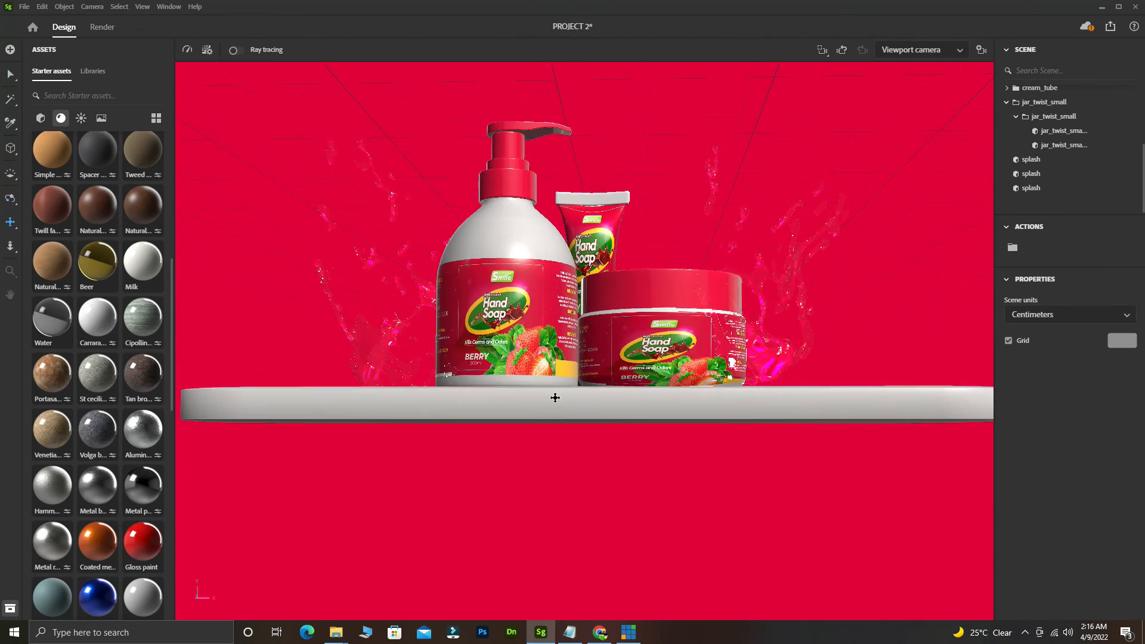
{"action": "right_click_drag", "start_coordinate": [562, 404], "coordinate": [524, 485]}
{"action": "scroll", "coordinate": [525, 485], "scroll_direction": "down", "scroll_amount": 4}
{"action": "middle_click_drag", "start_coordinate": [524, 485], "coordinate": [525, 489]}
{"action": "right_click_drag", "start_coordinate": [683, 586], "coordinate": [659, 545]}
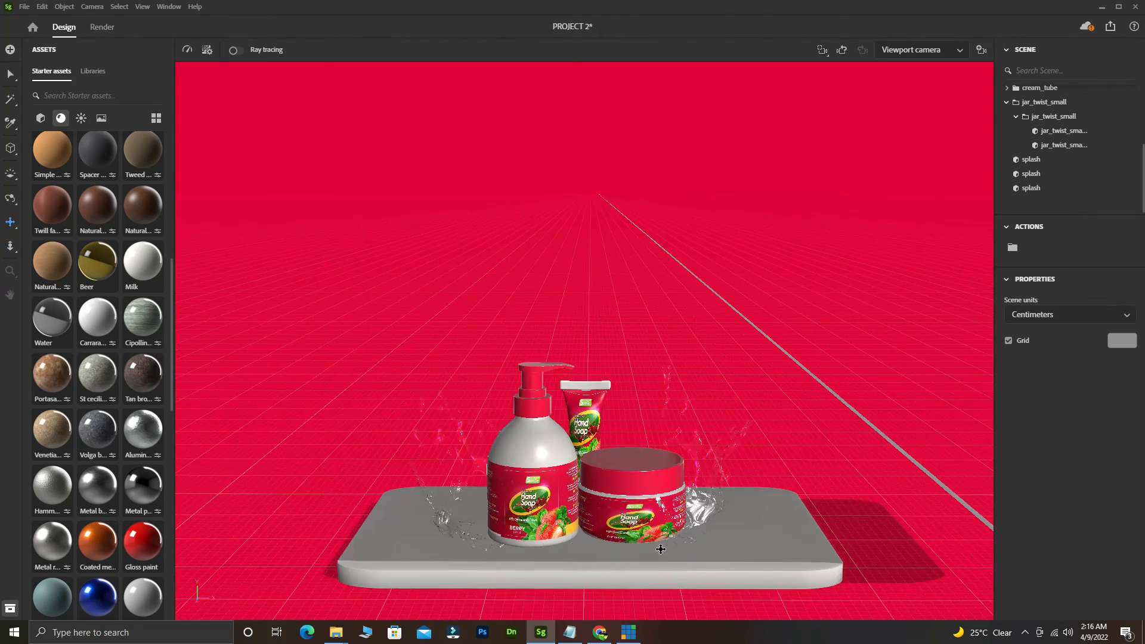
{"action": "scroll", "coordinate": [579, 557], "scroll_direction": "up", "scroll_amount": 3}
{"action": "right_click_drag", "start_coordinate": [547, 514], "coordinate": [539, 550]}
{"action": "scroll", "coordinate": [544, 534], "scroll_direction": "down", "scroll_amount": 1}
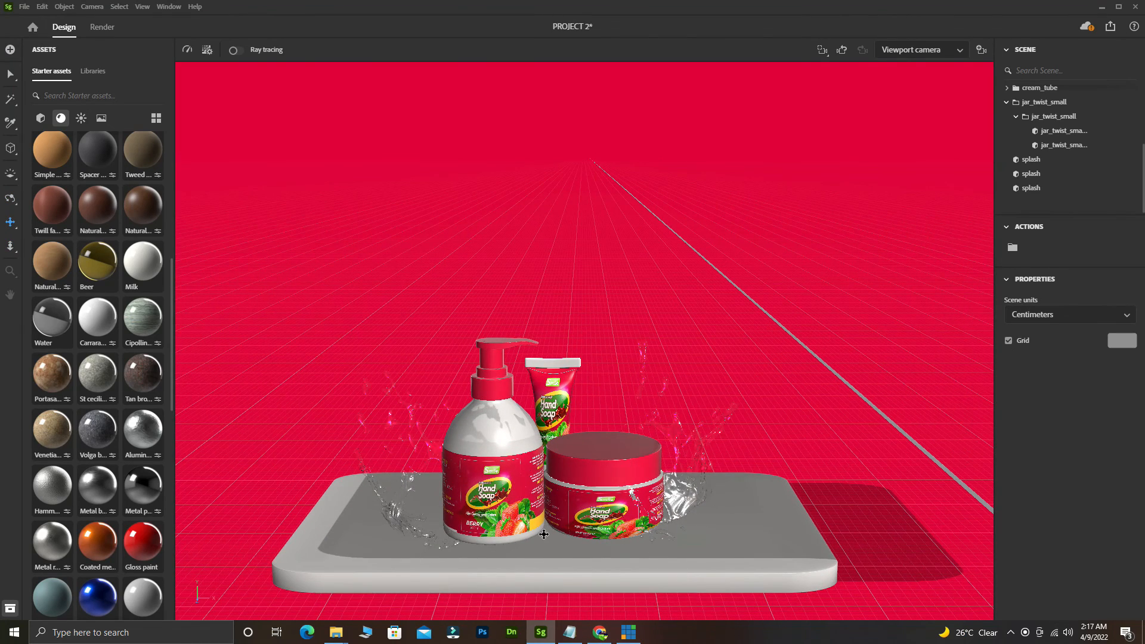
{"action": "scroll", "coordinate": [528, 555], "scroll_direction": "up", "scroll_amount": 2}
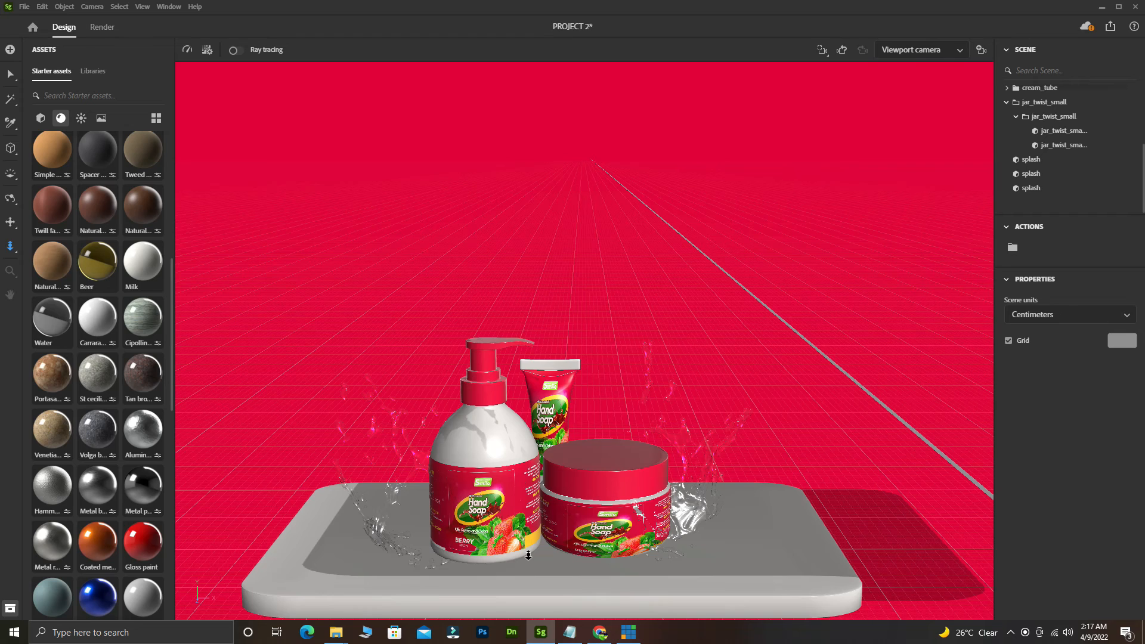
{"action": "scroll", "coordinate": [528, 556], "scroll_direction": "up", "scroll_amount": 2}
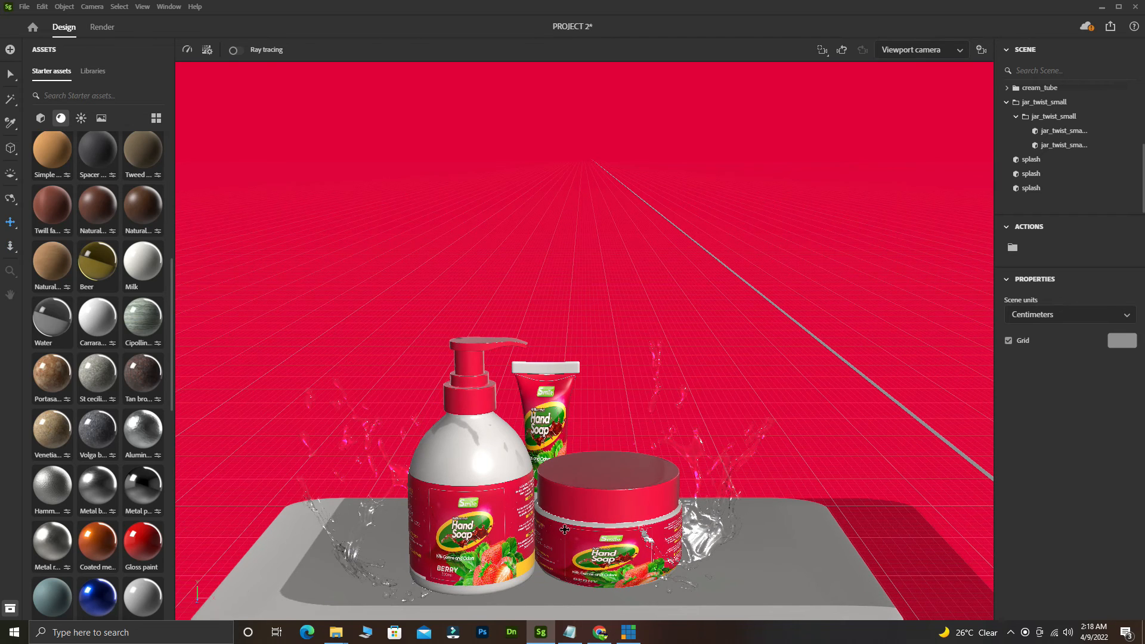
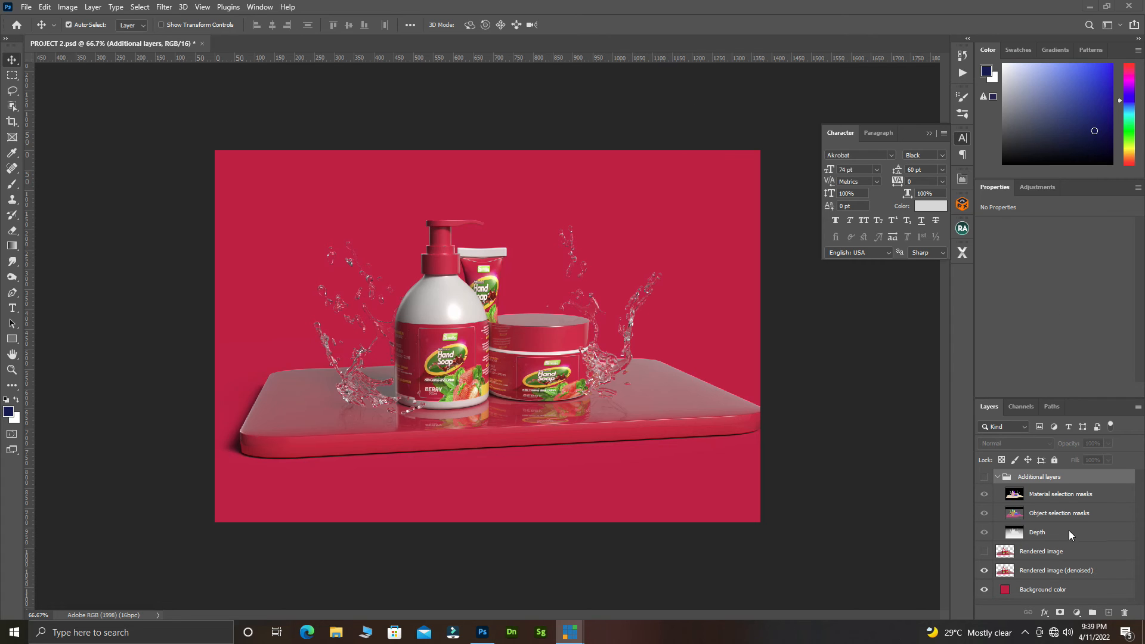
Step: In the Photoshop render file, show the Additional layers group and hide its Depth, Object selection masks and Material selection masks layers
{"action": "left_click", "coordinate": [994, 486]}
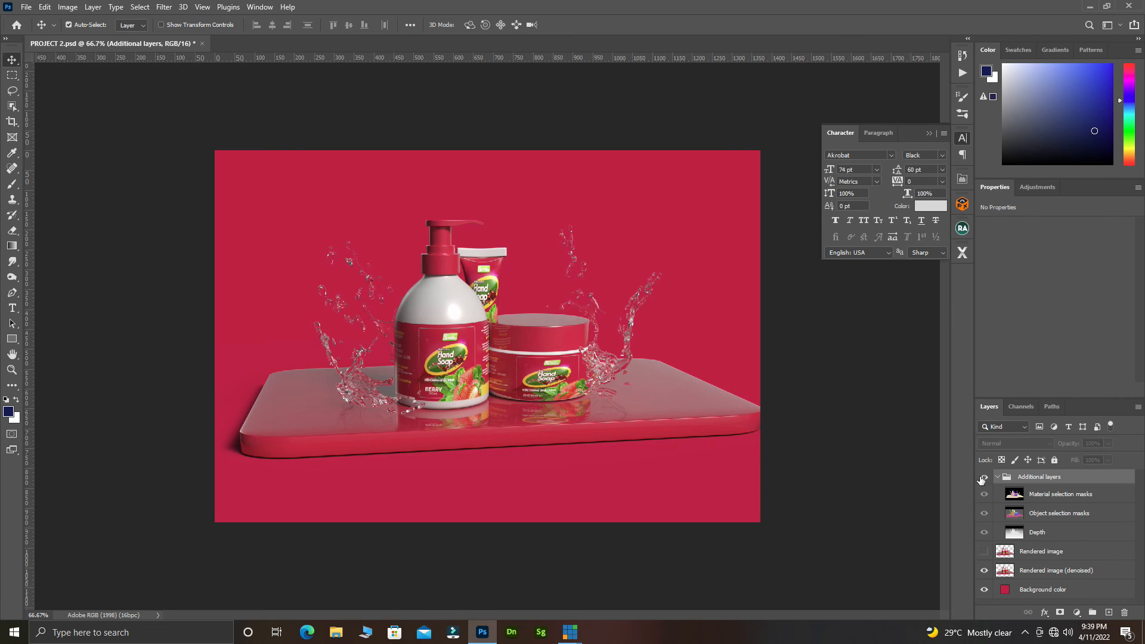
{"action": "left_click", "coordinate": [984, 477]}
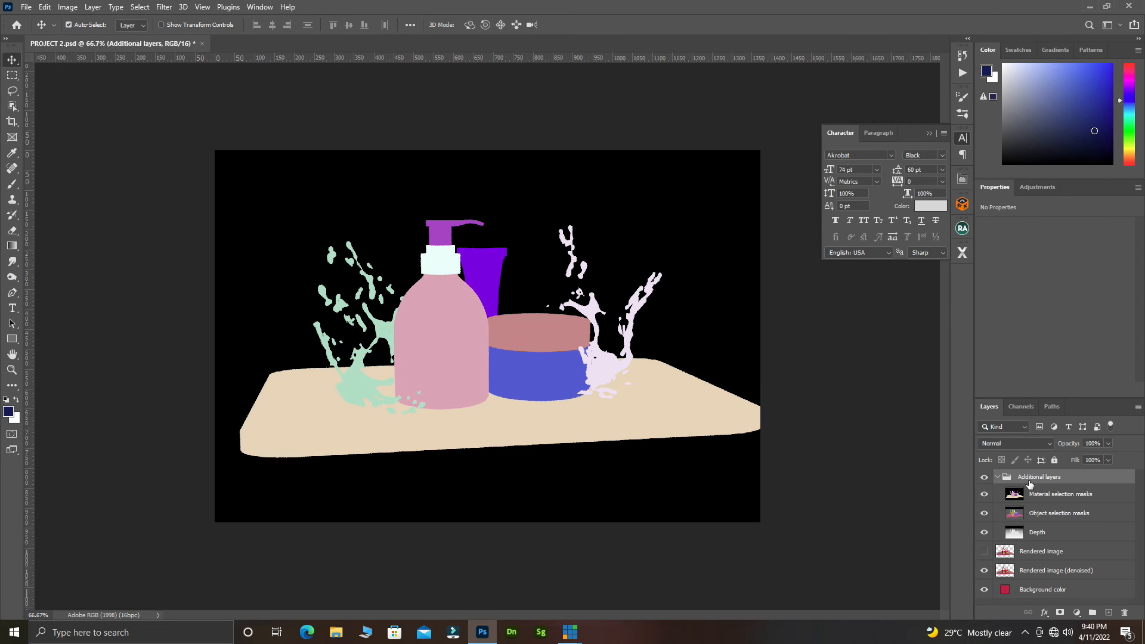
{"action": "left_click", "coordinate": [996, 533]}
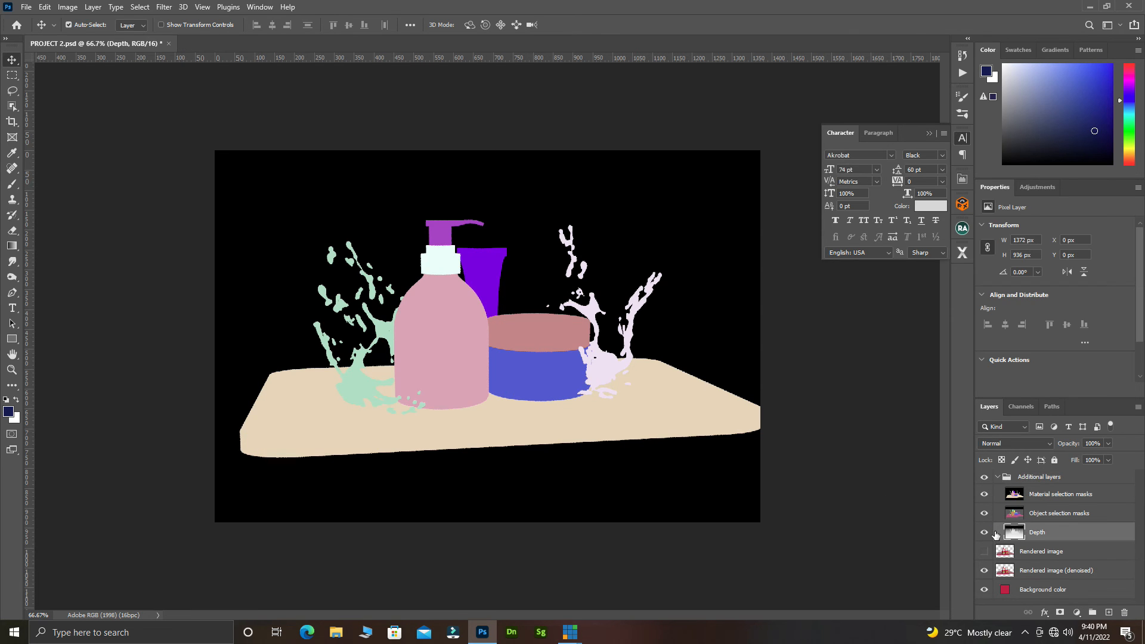
{"action": "left_click", "coordinate": [984, 532]}
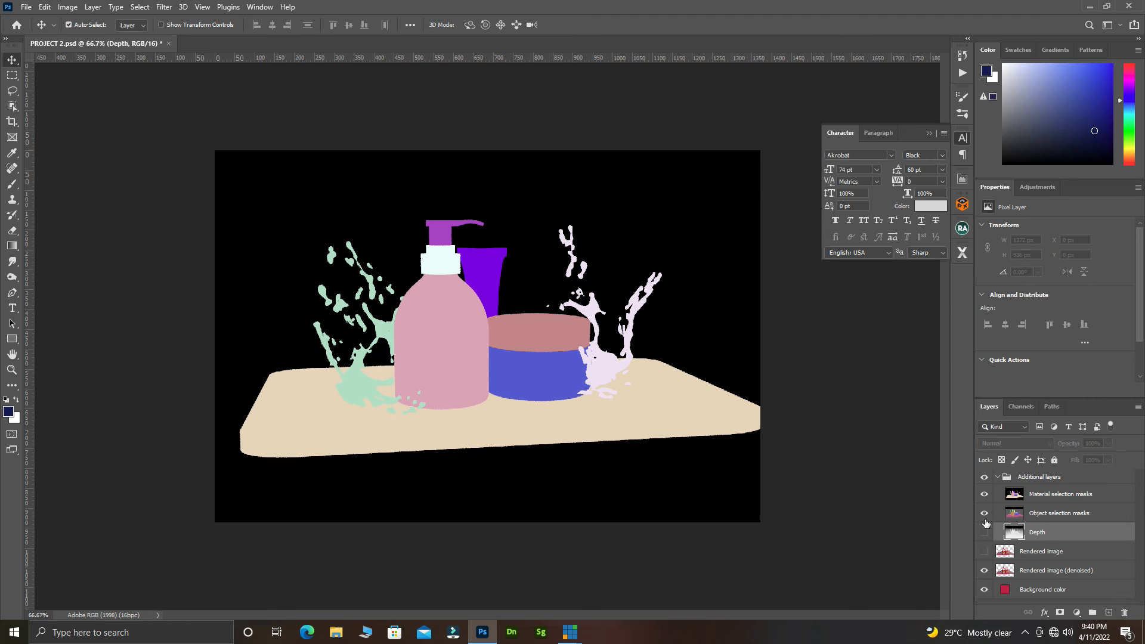
{"action": "left_click", "coordinate": [984, 513]}
{"action": "left_click", "coordinate": [984, 493]}
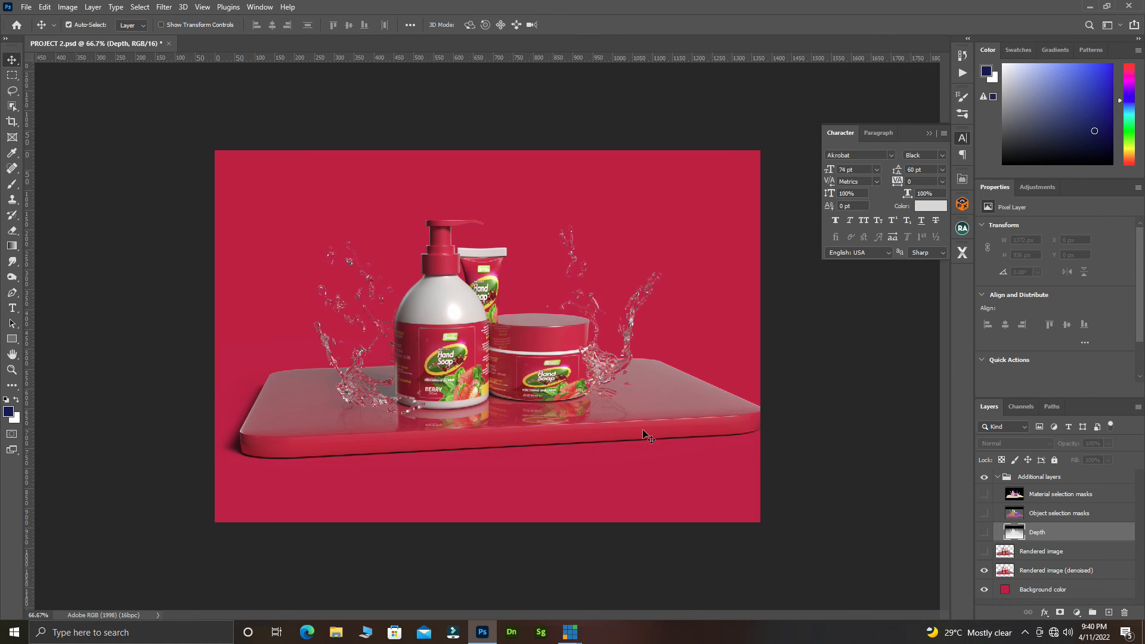
Step: Hide the Background color layer and toggle the Rendered image (denoised) layer off and on to inspect the isolated render
{"action": "left_click", "coordinate": [729, 352]}
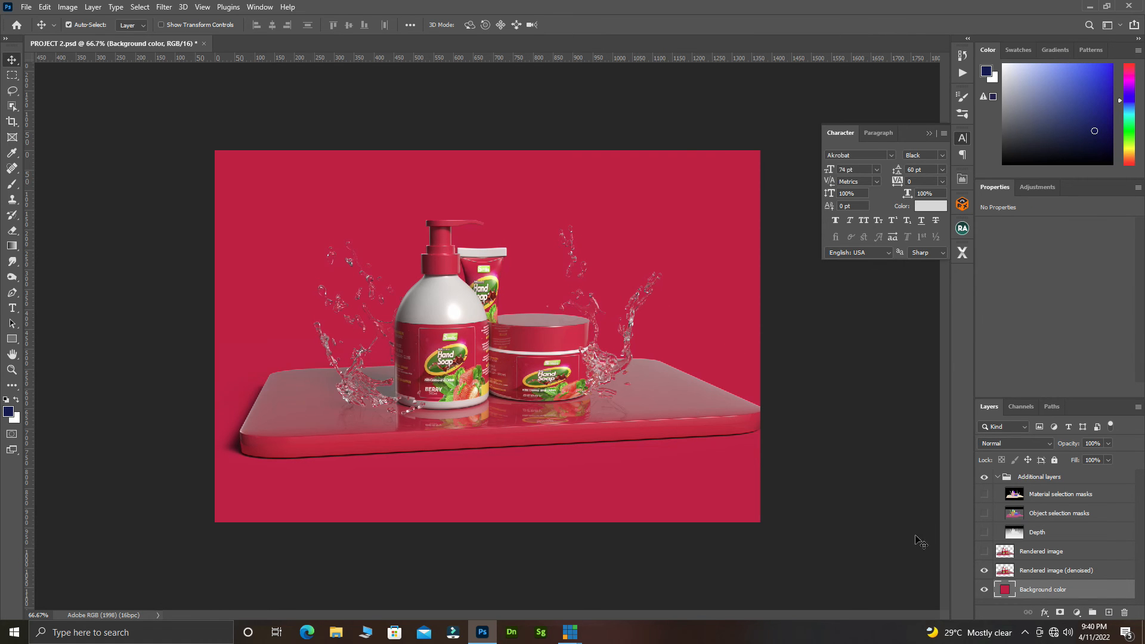
{"action": "left_click", "coordinate": [984, 589]}
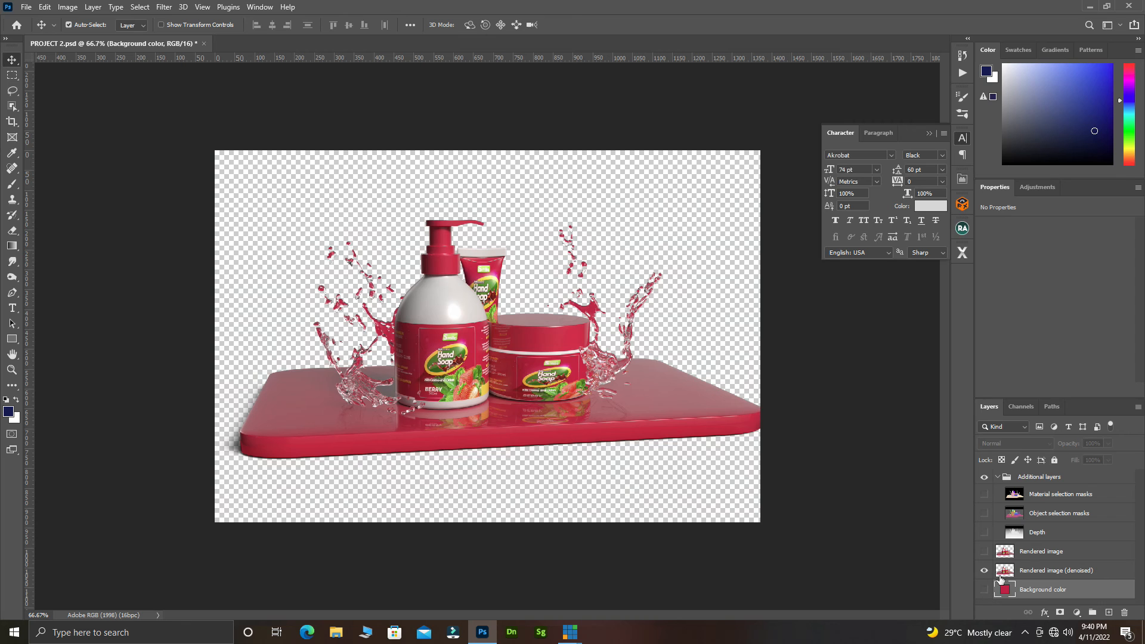
{"action": "left_click", "coordinate": [983, 571]}
{"action": "left_click", "coordinate": [983, 570]}
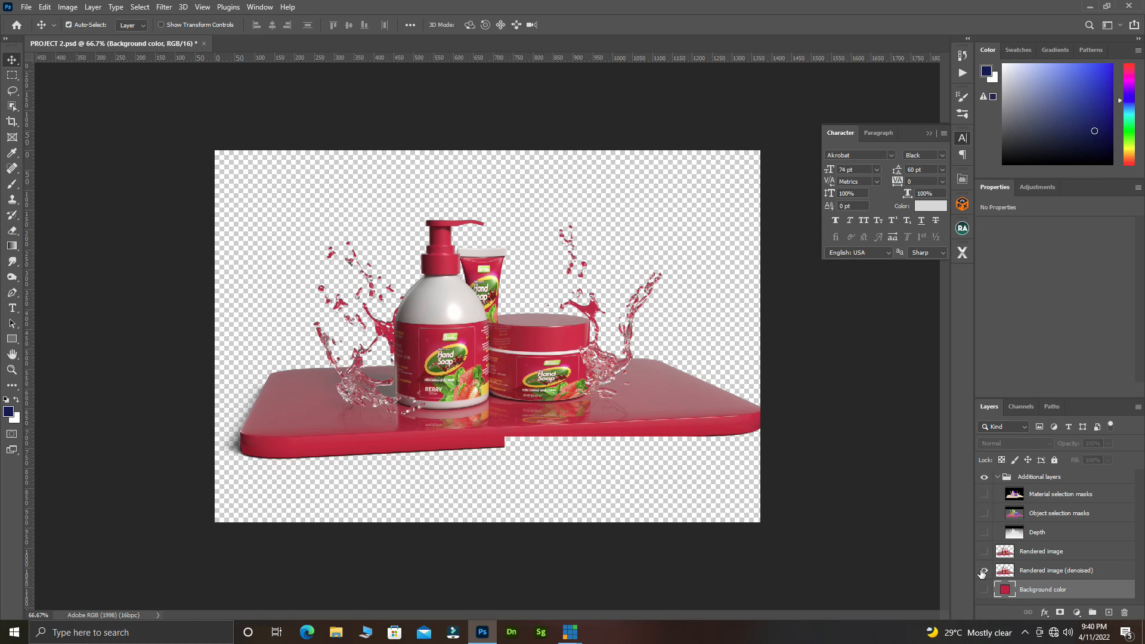
{"action": "left_click", "coordinate": [985, 570]}
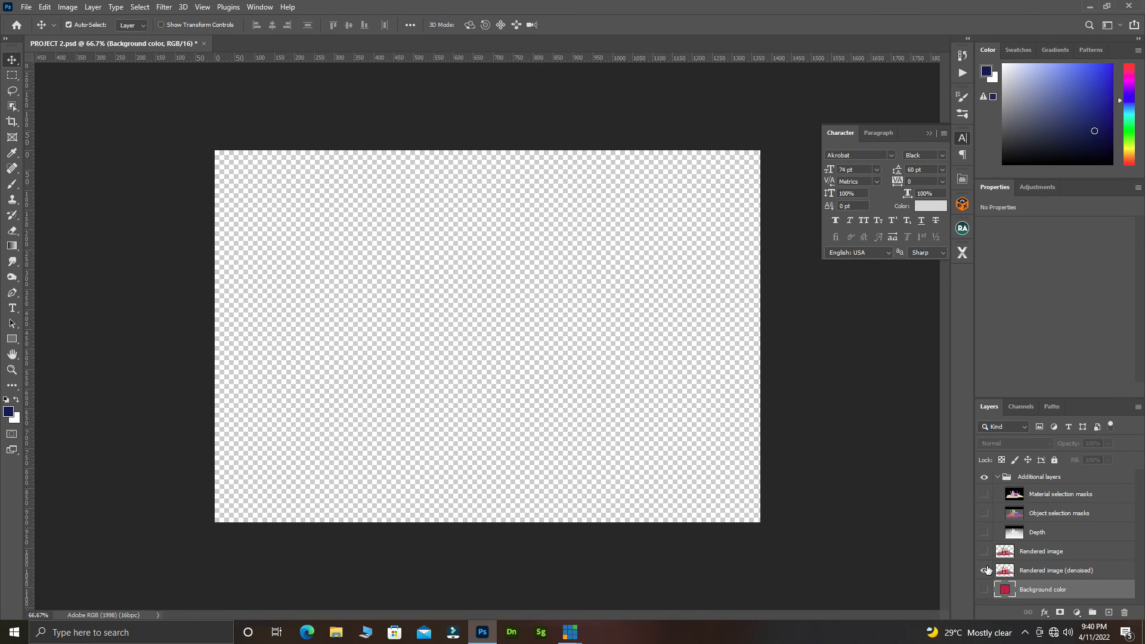
{"action": "left_click", "coordinate": [985, 570]}
Step: Turn on the Rendered image layer, restore the Background color layer and check the composite up close
{"action": "left_click", "coordinate": [984, 552]}
{"action": "left_click", "coordinate": [983, 552]}
{"action": "left_click", "coordinate": [983, 552]}
{"action": "left_click", "coordinate": [983, 552]}
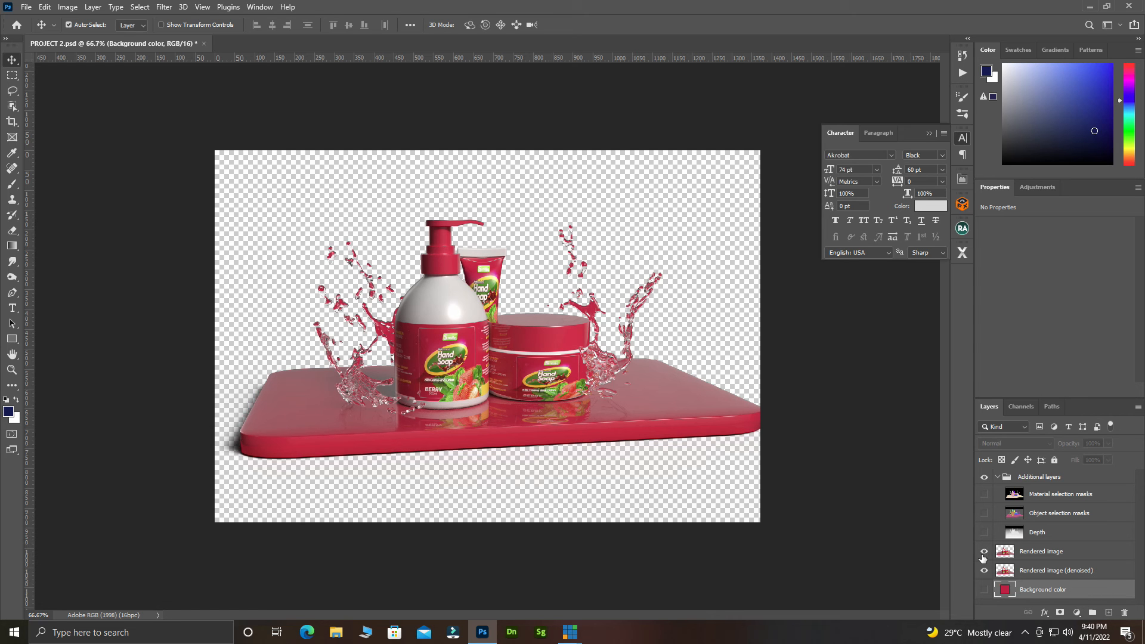
{"action": "left_click", "coordinate": [984, 594]}
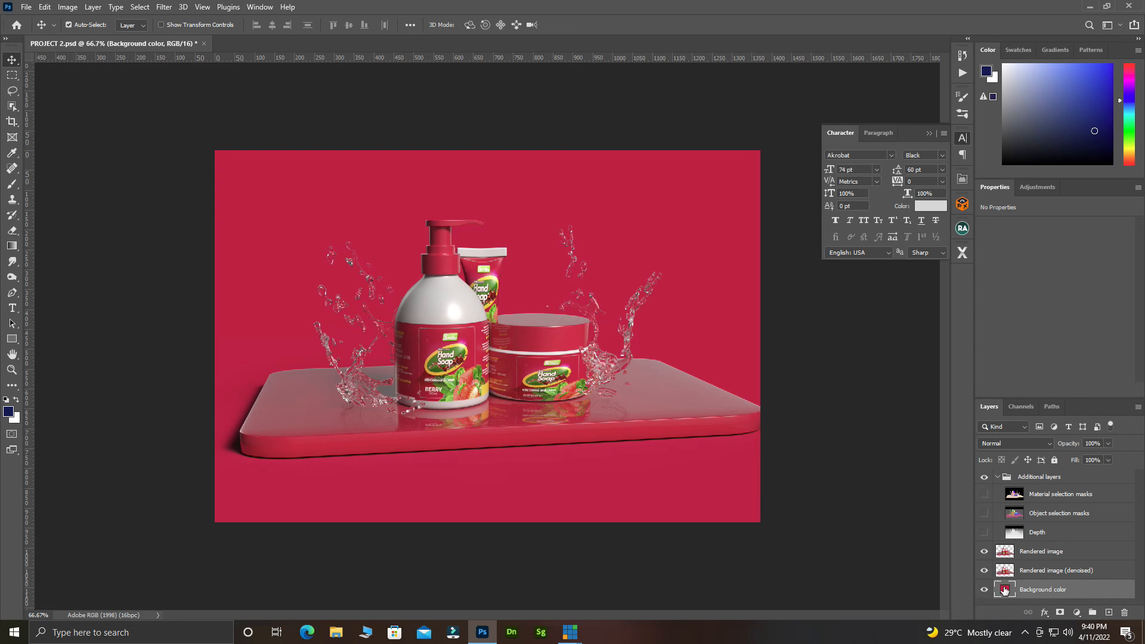
{"action": "scroll", "coordinate": [431, 305], "scroll_direction": "up", "scroll_amount": 1, "text": "alt"}
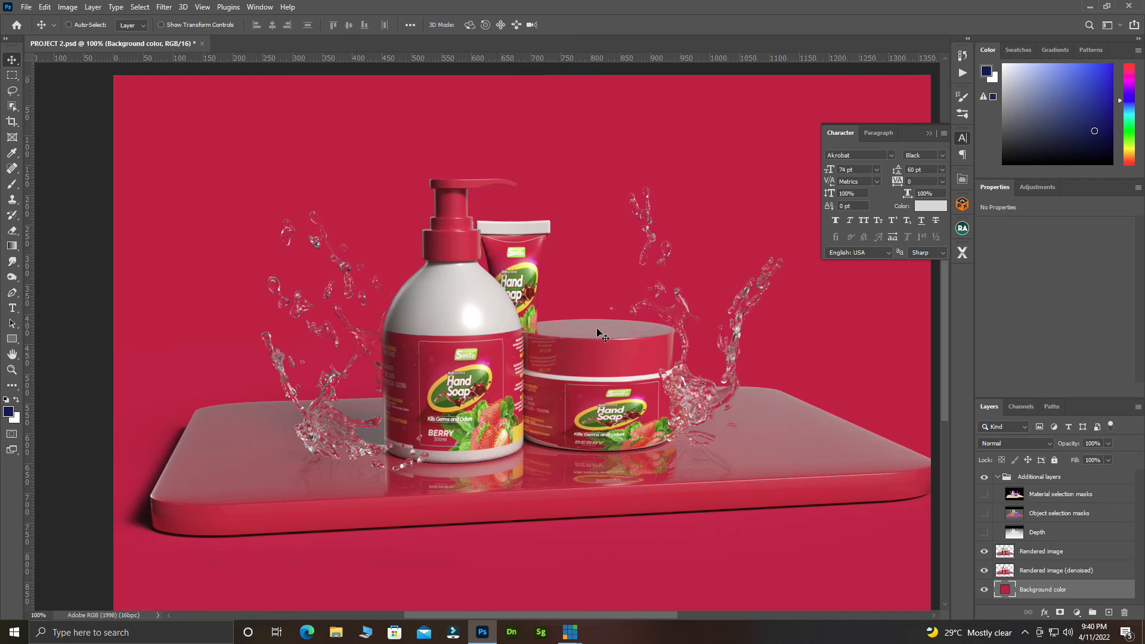
{"action": "scroll", "coordinate": [605, 335], "scroll_direction": "down", "scroll_amount": 1, "text": "alt"}
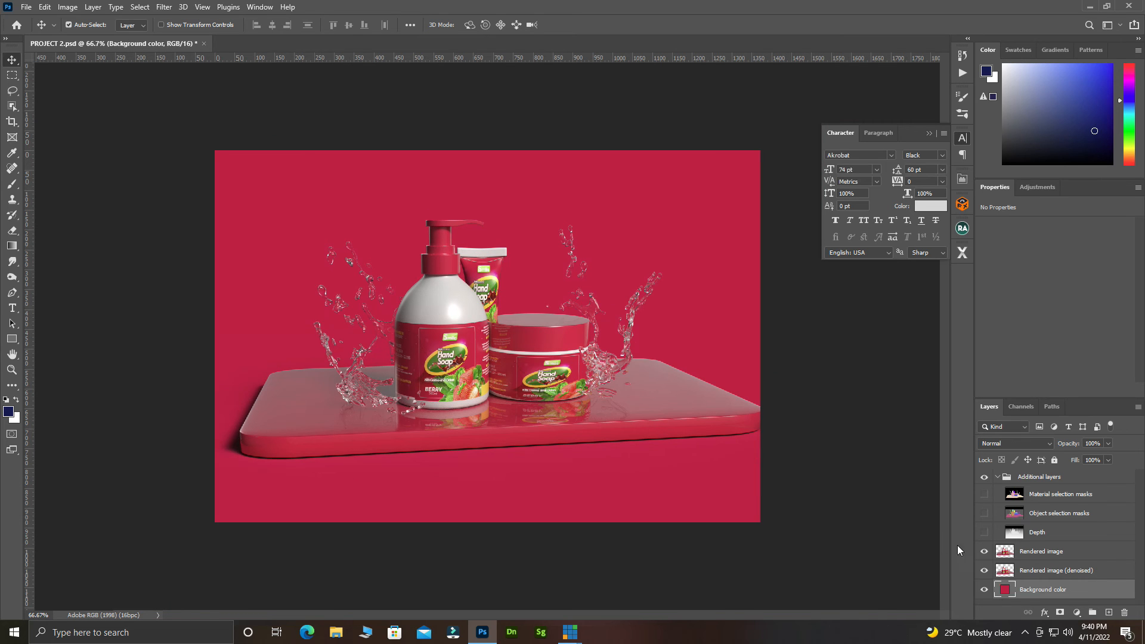
Step: Add a gradient fill layer directly above the Background color layer and apply the Black, White preset from Basics
{"action": "left_click", "coordinate": [984, 590]}
{"action": "left_click", "coordinate": [984, 590]}
{"action": "left_click", "coordinate": [1077, 612]}
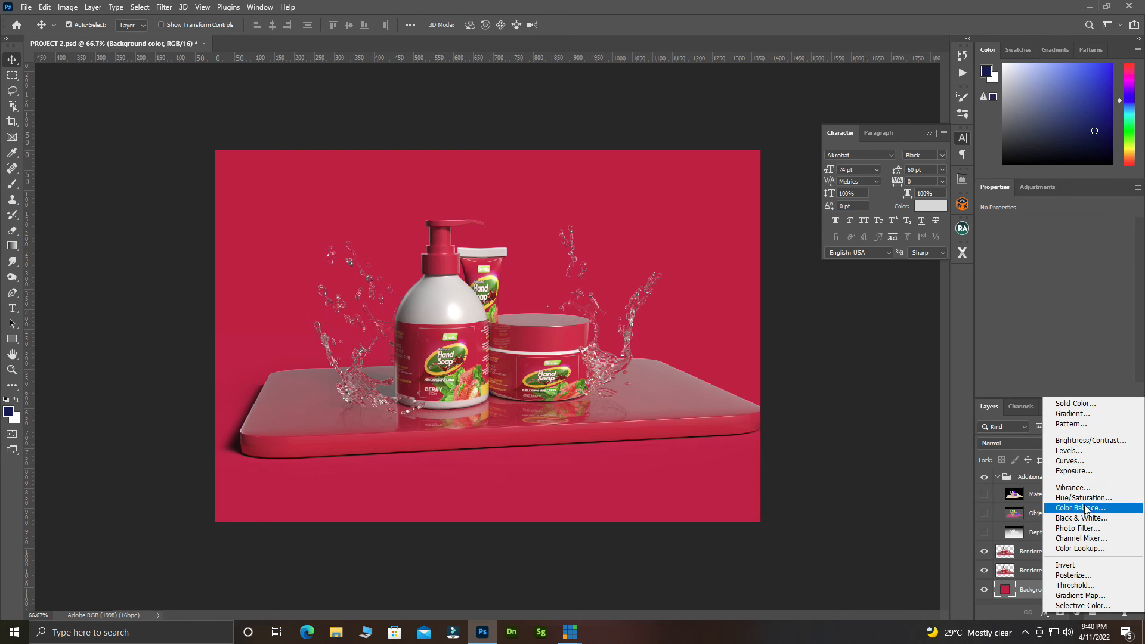
{"action": "left_click", "coordinate": [1083, 419]}
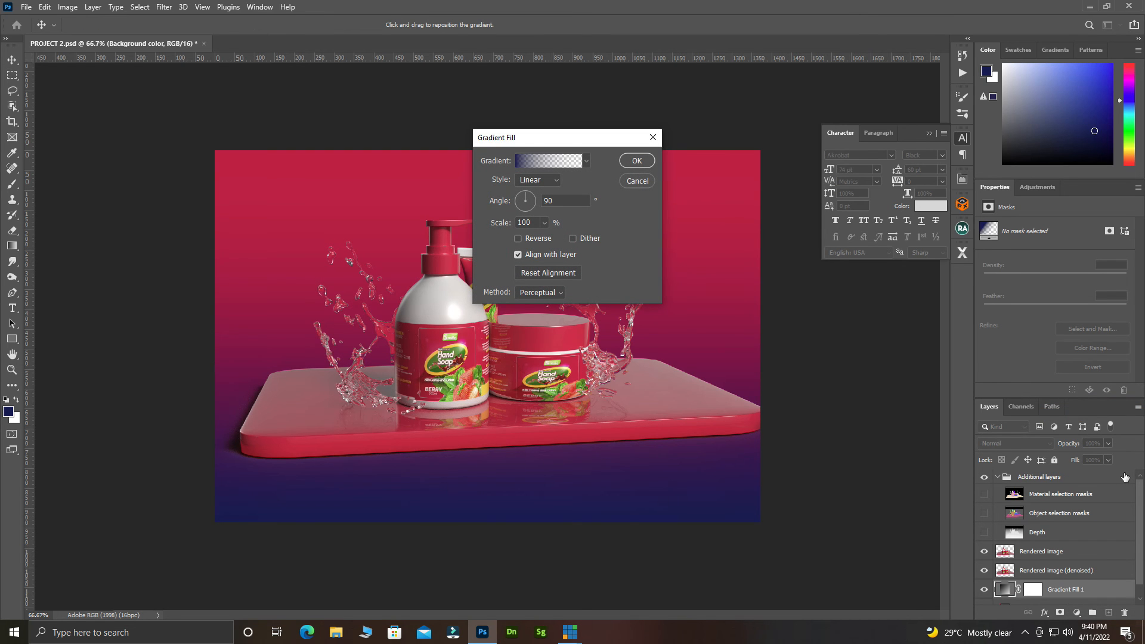
{"action": "left_click", "coordinate": [559, 162]}
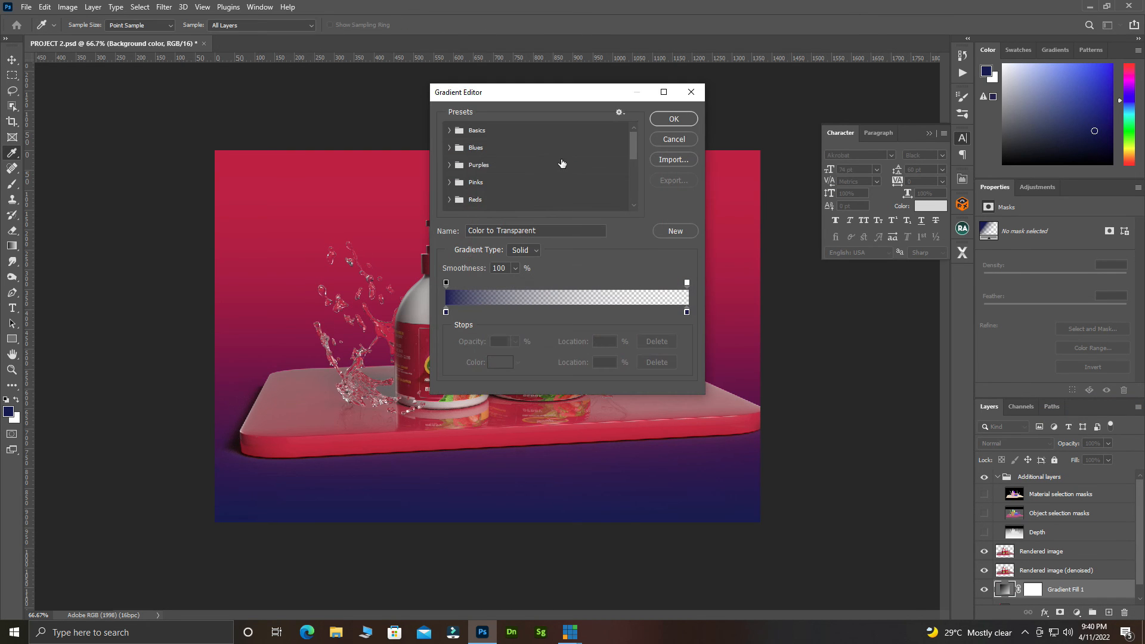
{"action": "left_click", "coordinate": [450, 130]}
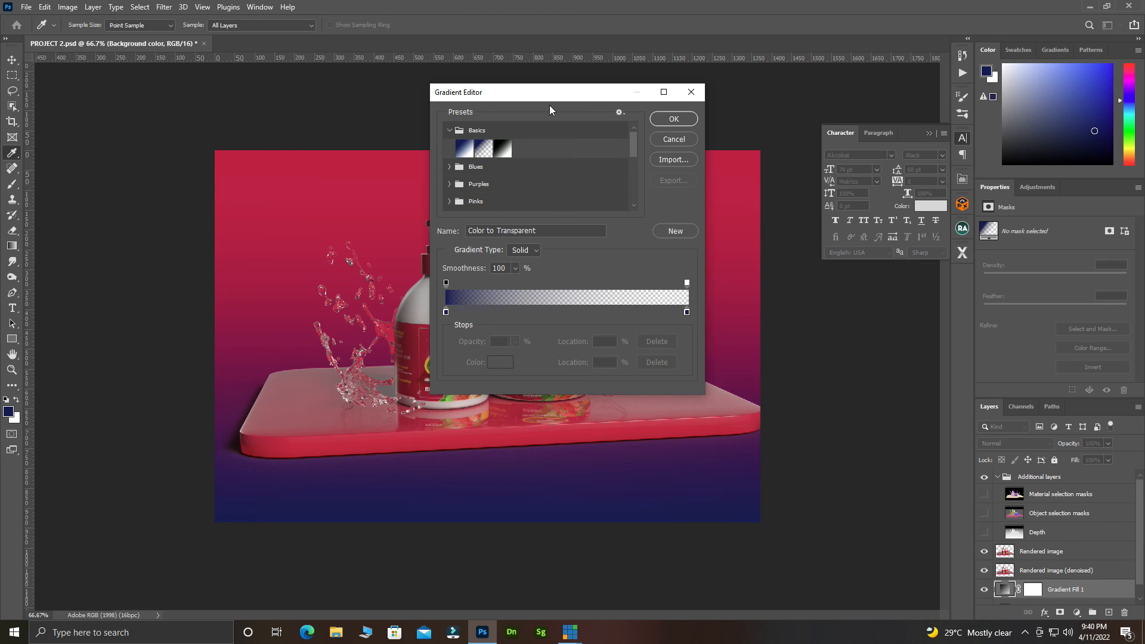
{"action": "left_click_drag", "start_coordinate": [563, 95], "coordinate": [850, 121]}
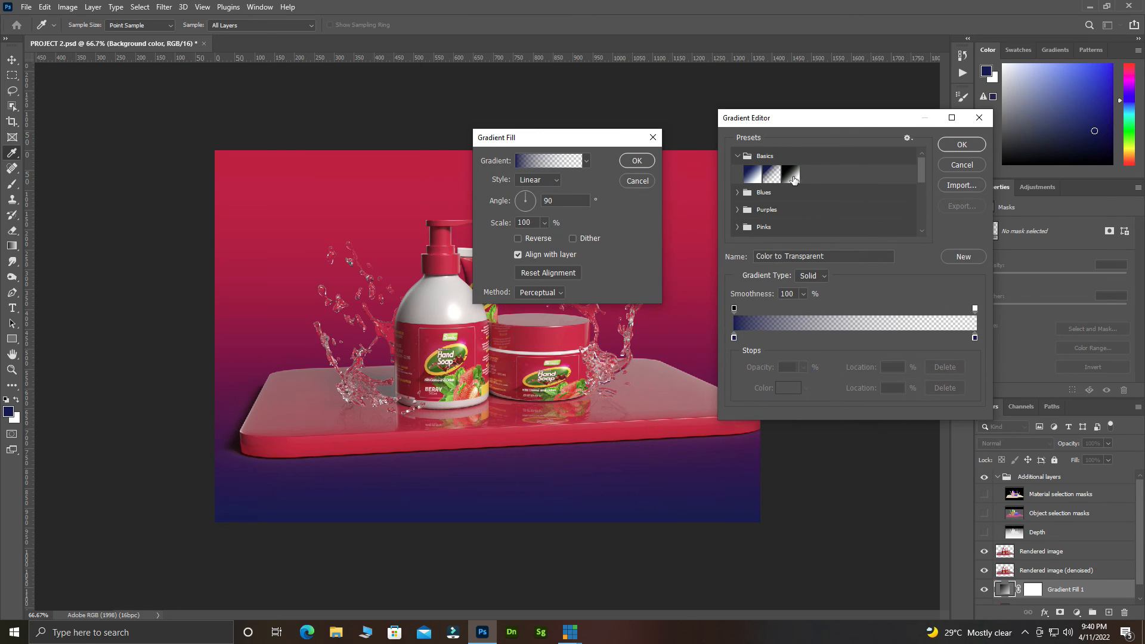
{"action": "left_click", "coordinate": [791, 175]}
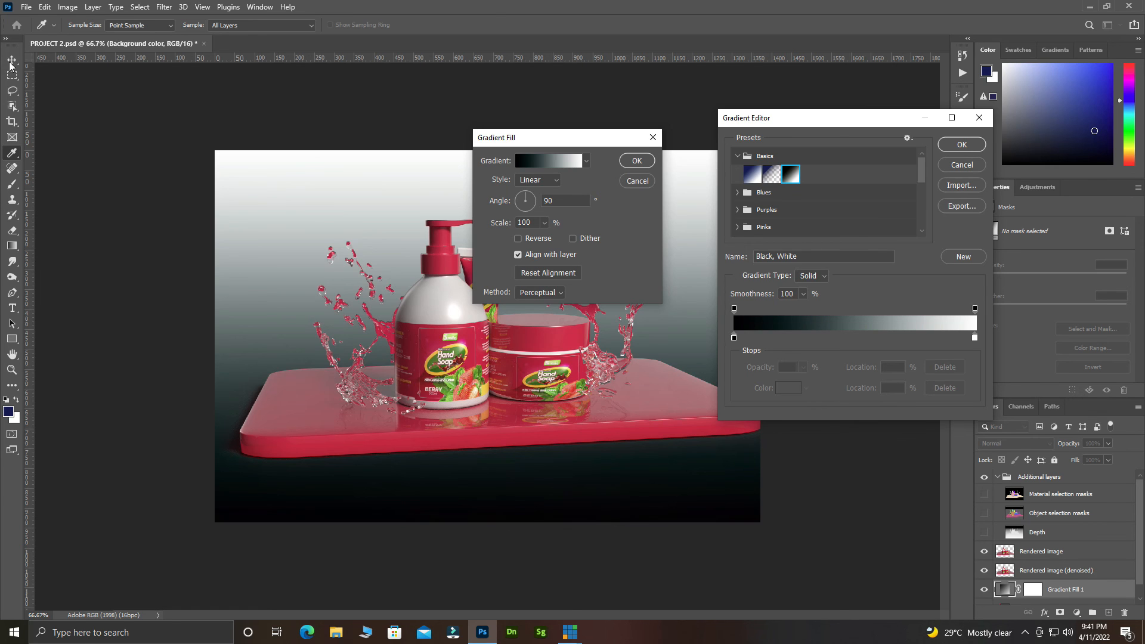
Step: Recolour the gradient's black stop to dark red 961930, sampled from the soap bottle's pump collar
{"action": "left_click", "coordinate": [735, 337]}
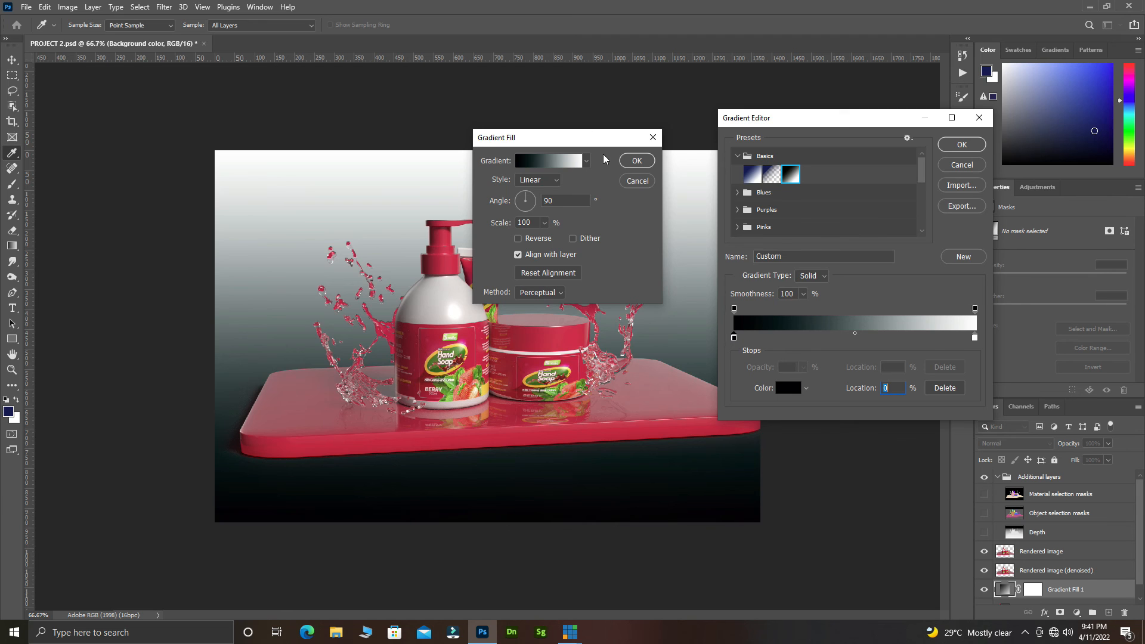
{"action": "left_click", "coordinate": [788, 388]}
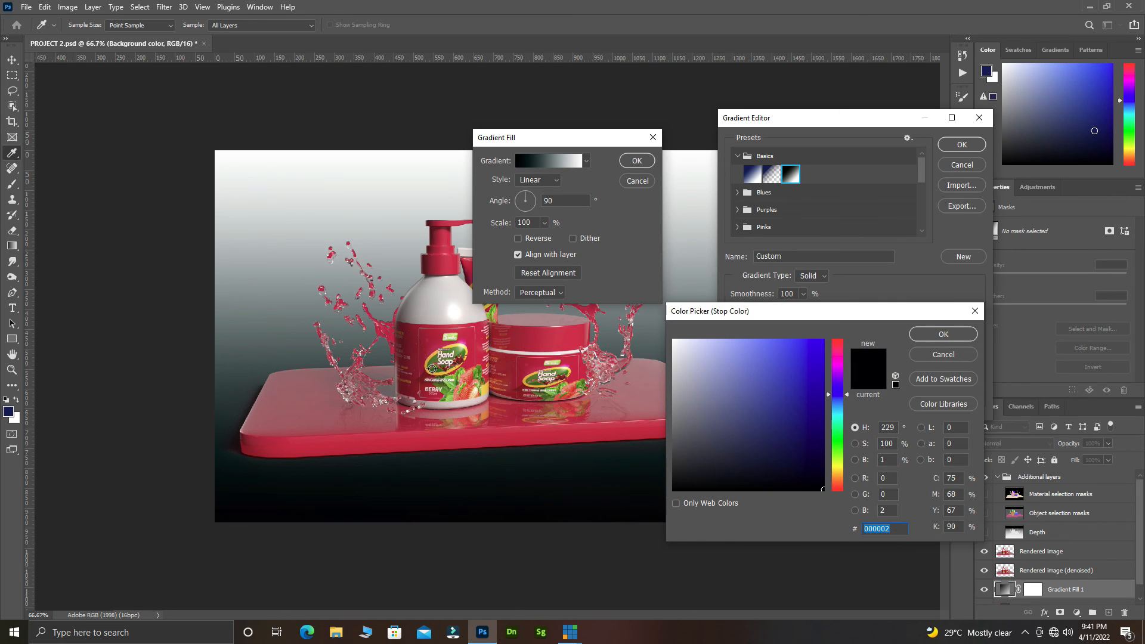
{"action": "left_click", "coordinate": [559, 342]}
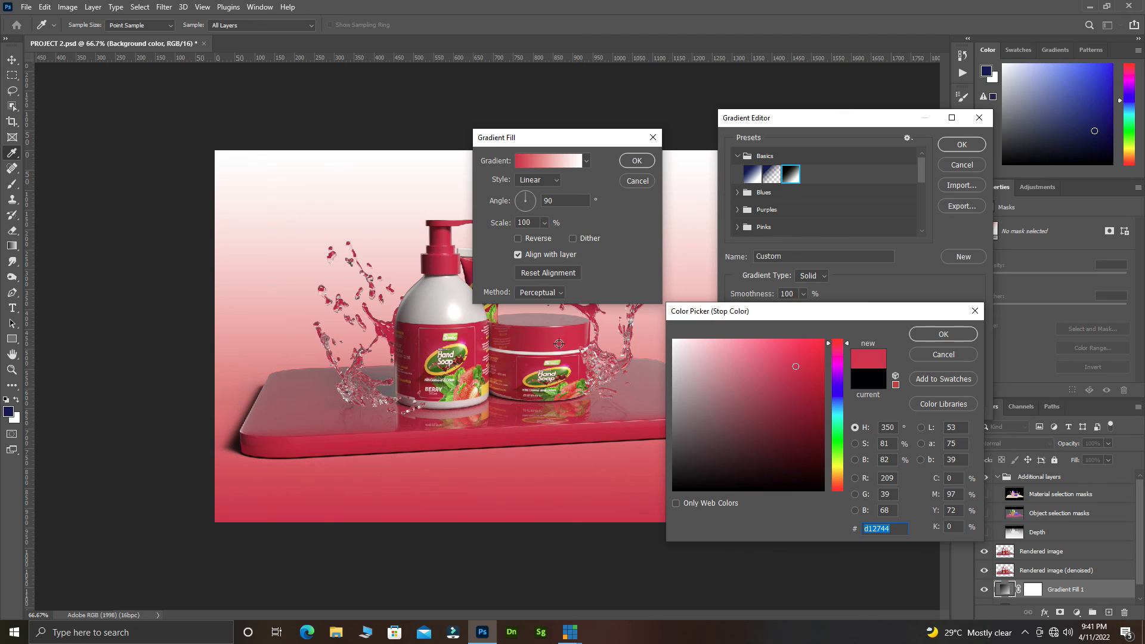
{"action": "left_click", "coordinate": [406, 334]}
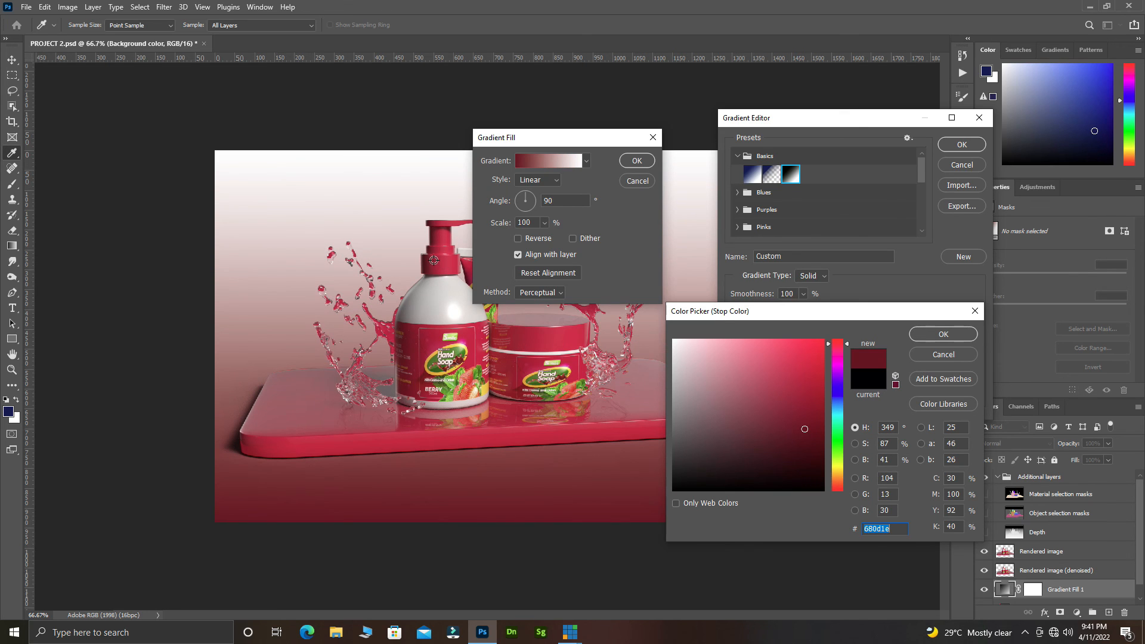
{"action": "left_click", "coordinate": [434, 260]}
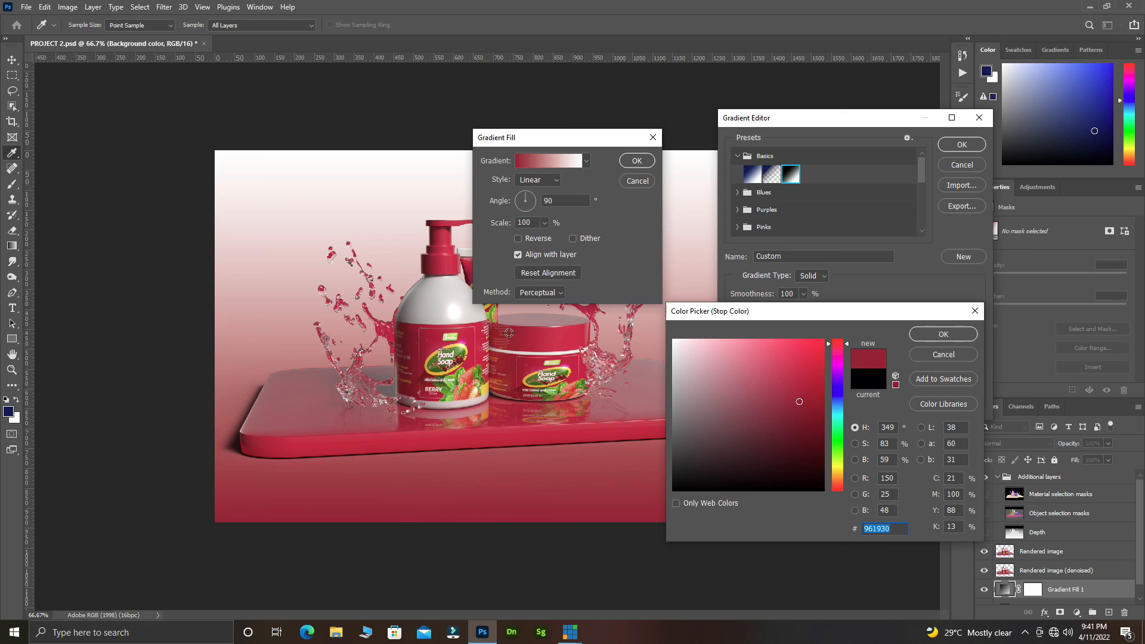
{"action": "left_click", "coordinate": [938, 336]}
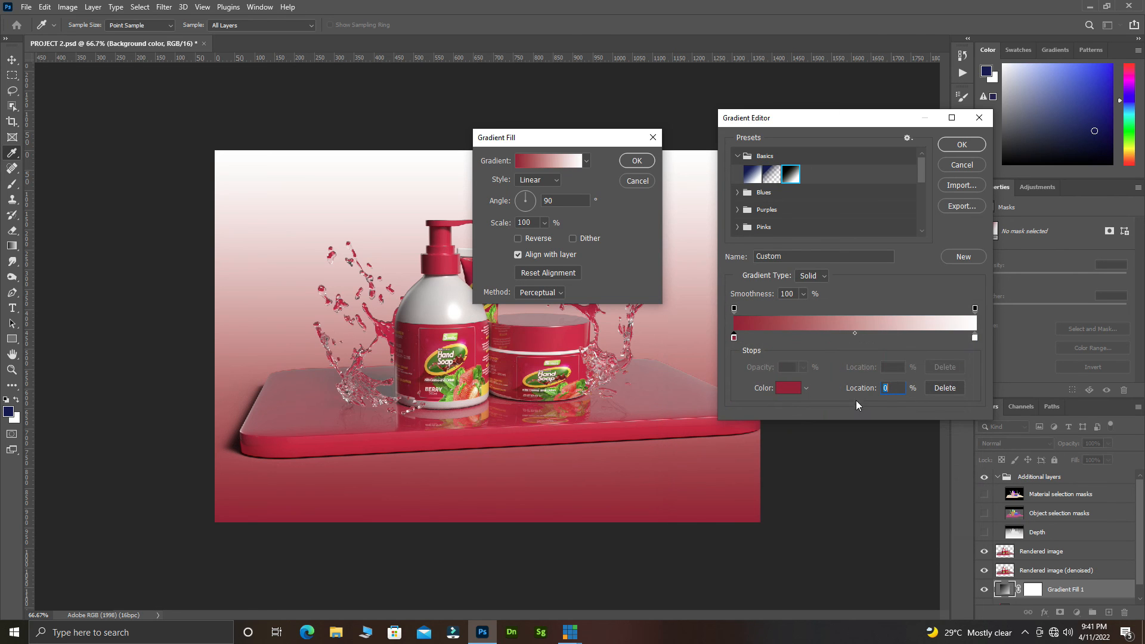
Step: Recolour the gradient's white end stop to orange fba33b and accept the edited gradient
{"action": "left_click", "coordinate": [971, 338]}
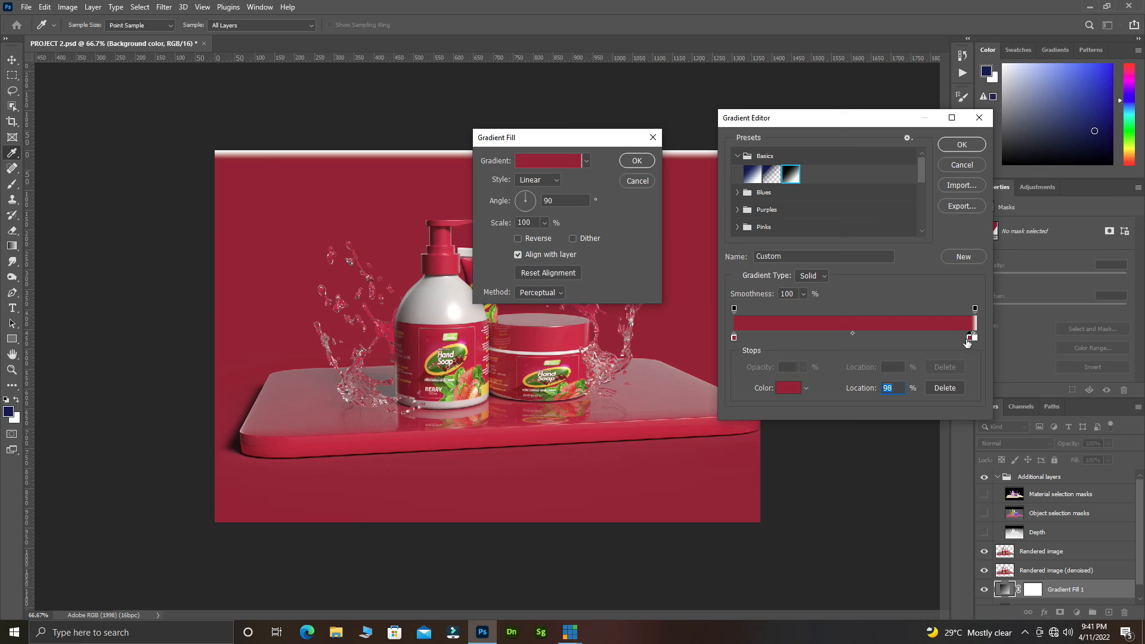
{"action": "key", "text": "ctrl+z"}
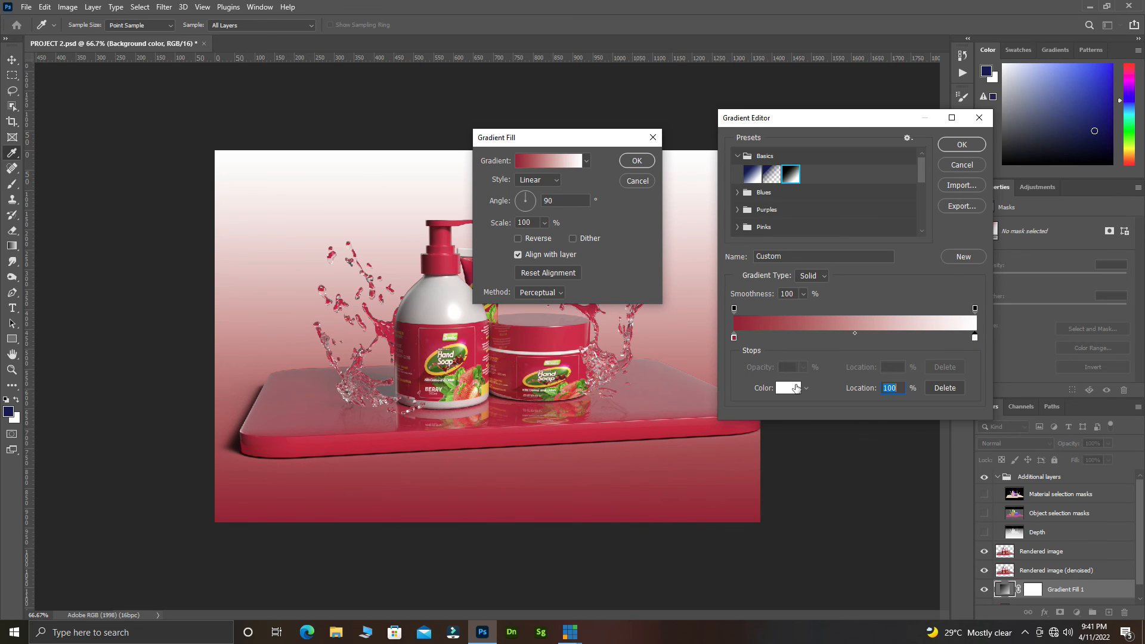
{"action": "left_click", "coordinate": [795, 388]}
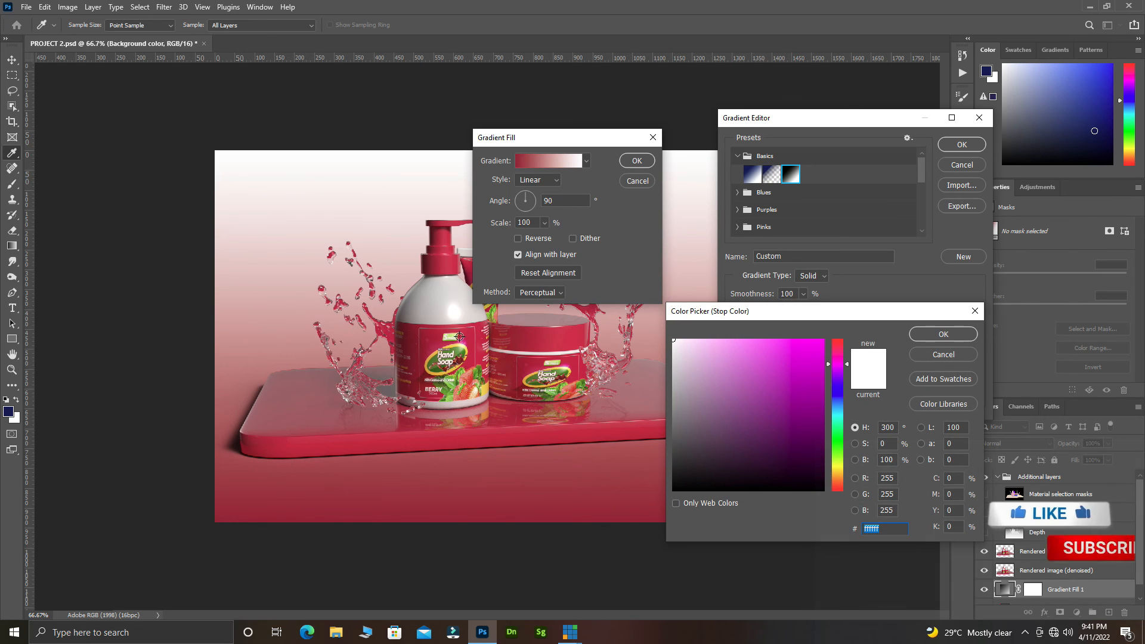
{"action": "left_click", "coordinate": [525, 344]}
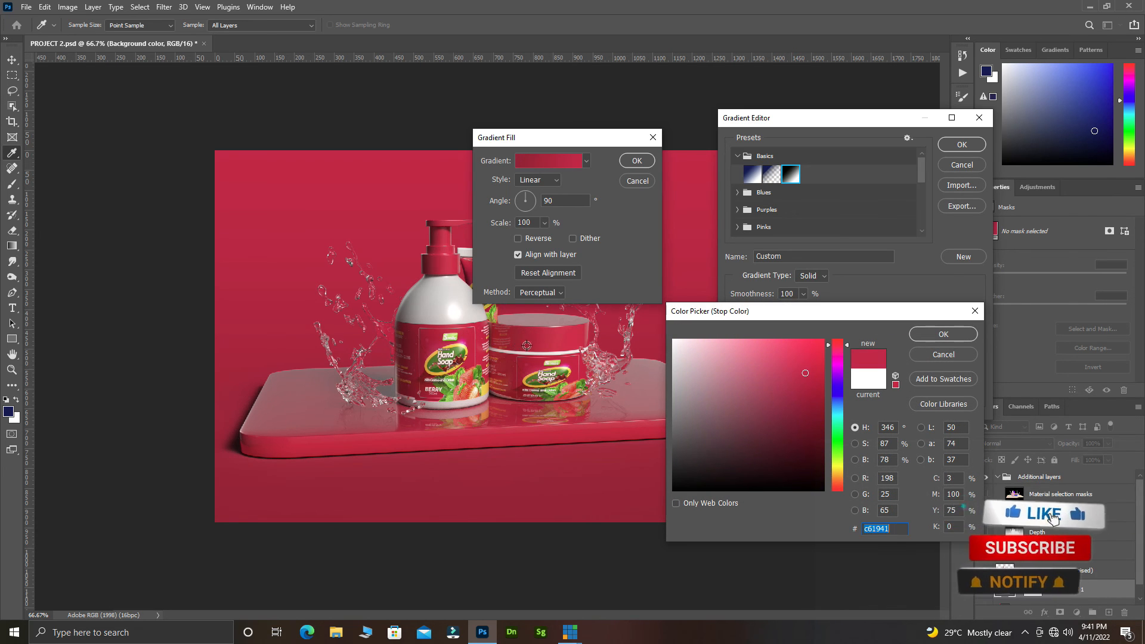
{"action": "left_click", "coordinate": [766, 345]}
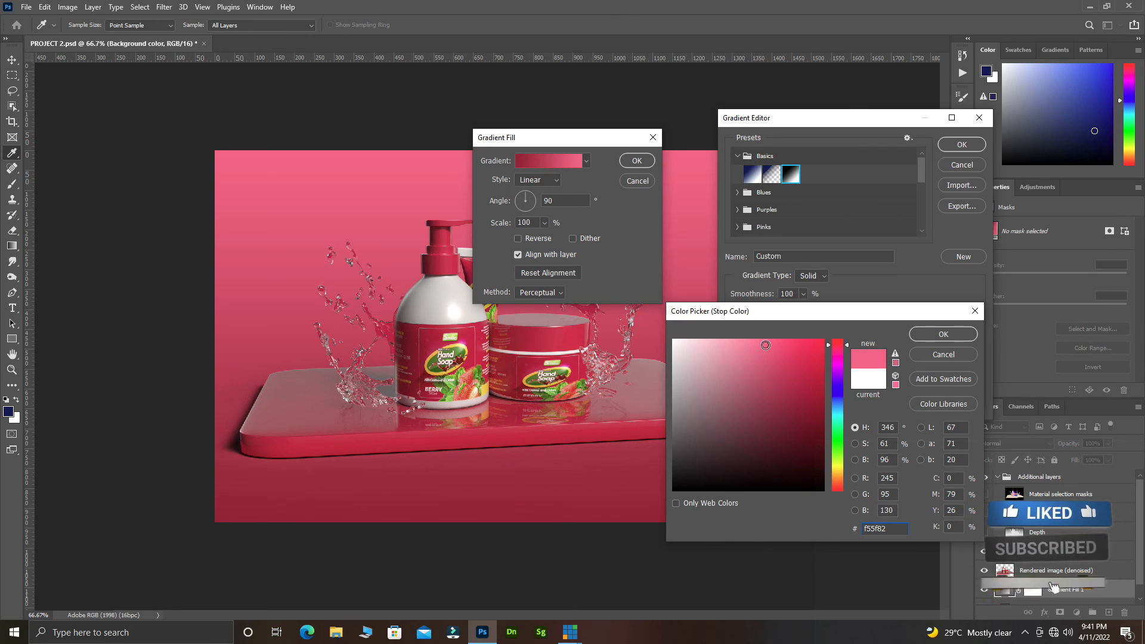
{"action": "left_click", "coordinate": [789, 342]}
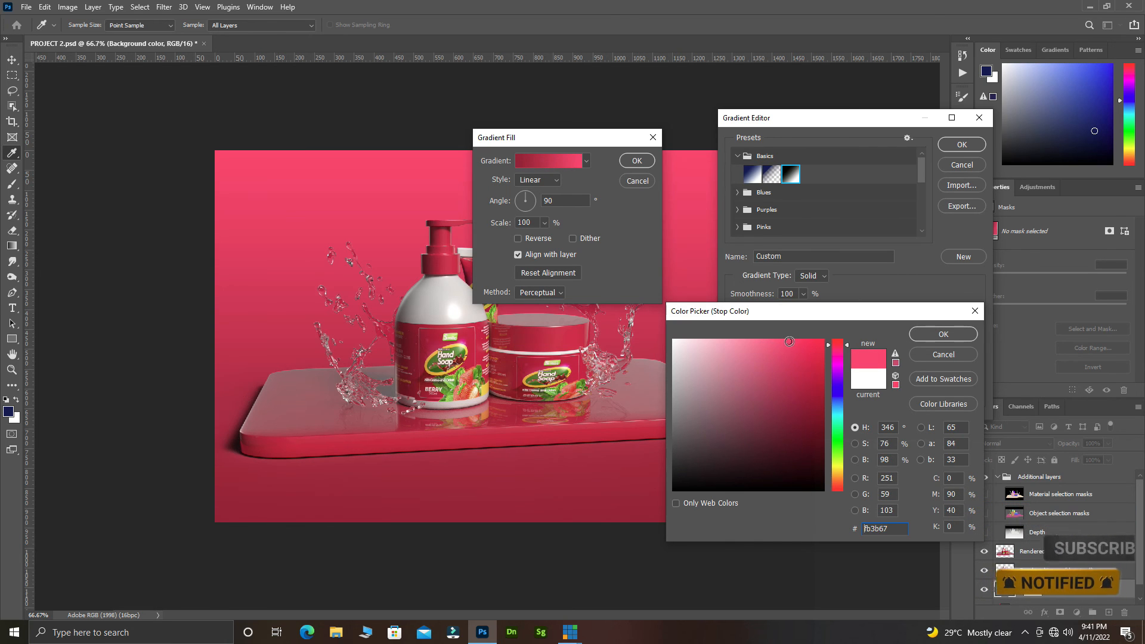
{"action": "left_click", "coordinate": [837, 358]}
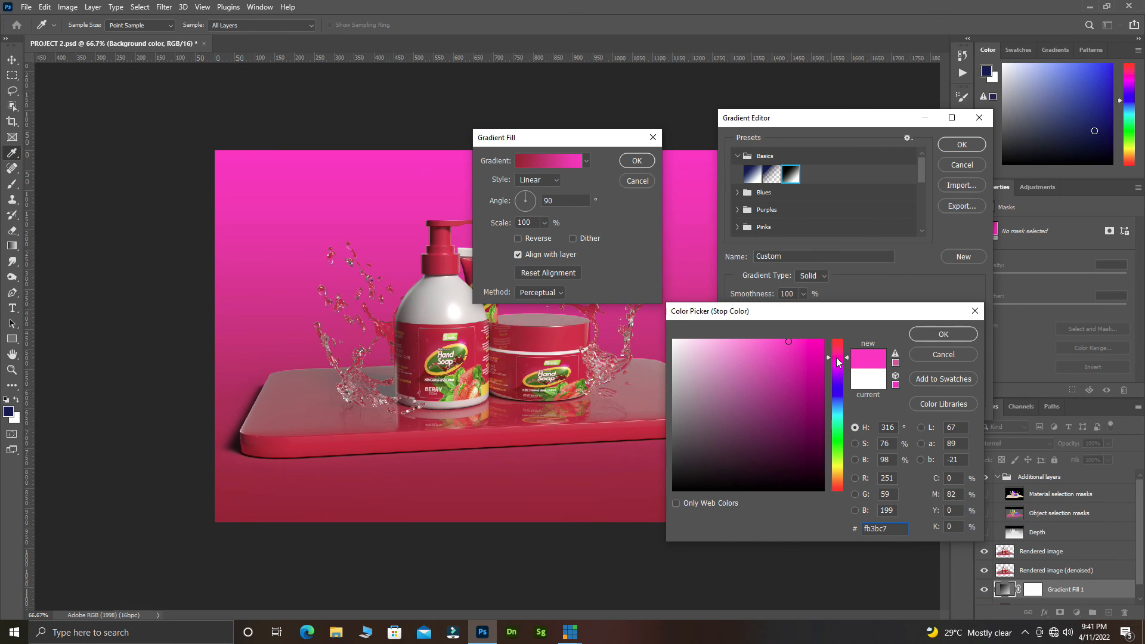
{"action": "mouse_move", "coordinate": [839, 361]}
{"action": "left_mouse_down"}
{"action": "mouse_move", "coordinate": [842, 340]}
{"action": "mouse_move", "coordinate": [836, 492]}
{"action": "mouse_move", "coordinate": [840, 477]}
{"action": "left_mouse_up"}
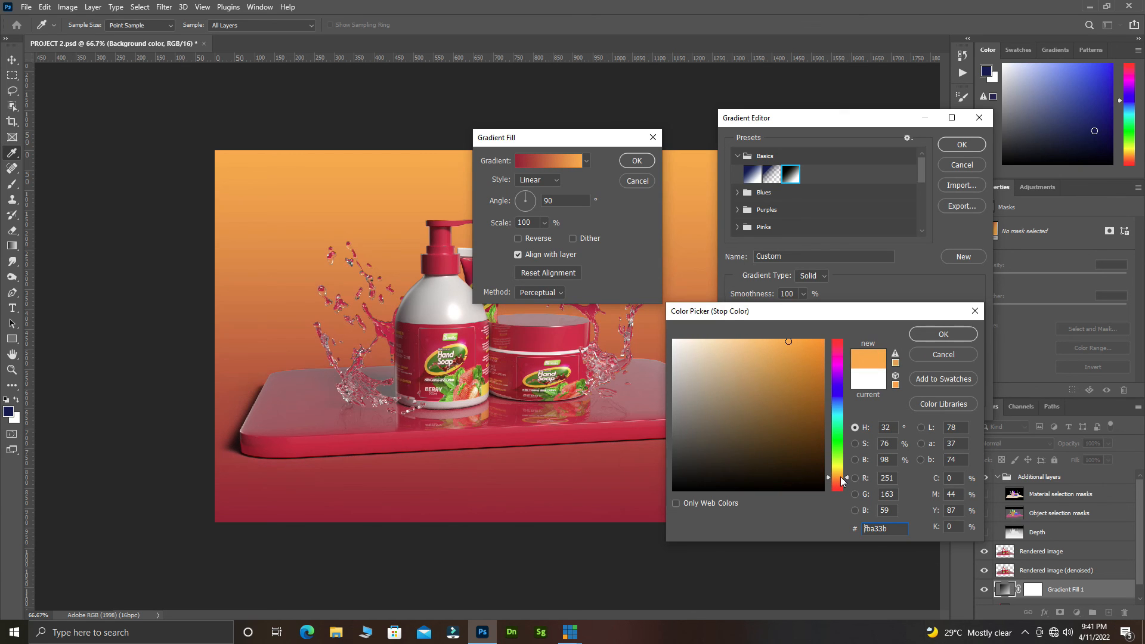
{"action": "left_click", "coordinate": [943, 330]}
{"action": "left_click", "coordinate": [962, 146]}
{"action": "left_click_drag", "start_coordinate": [599, 138], "coordinate": [1019, 98]}
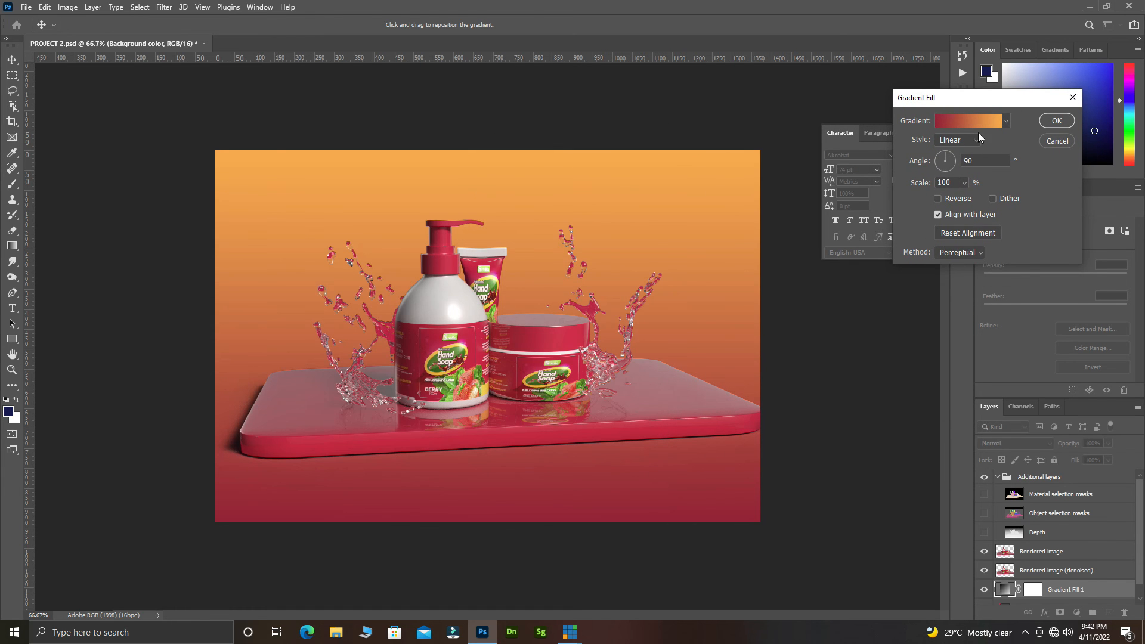
Step: Shift the gradient's orange stop to 99% and recolour it to crimson d32151, sampled from the cream tube
{"action": "left_click", "coordinate": [965, 119]}
{"action": "left_click_drag", "start_coordinate": [976, 338], "coordinate": [972, 337]}
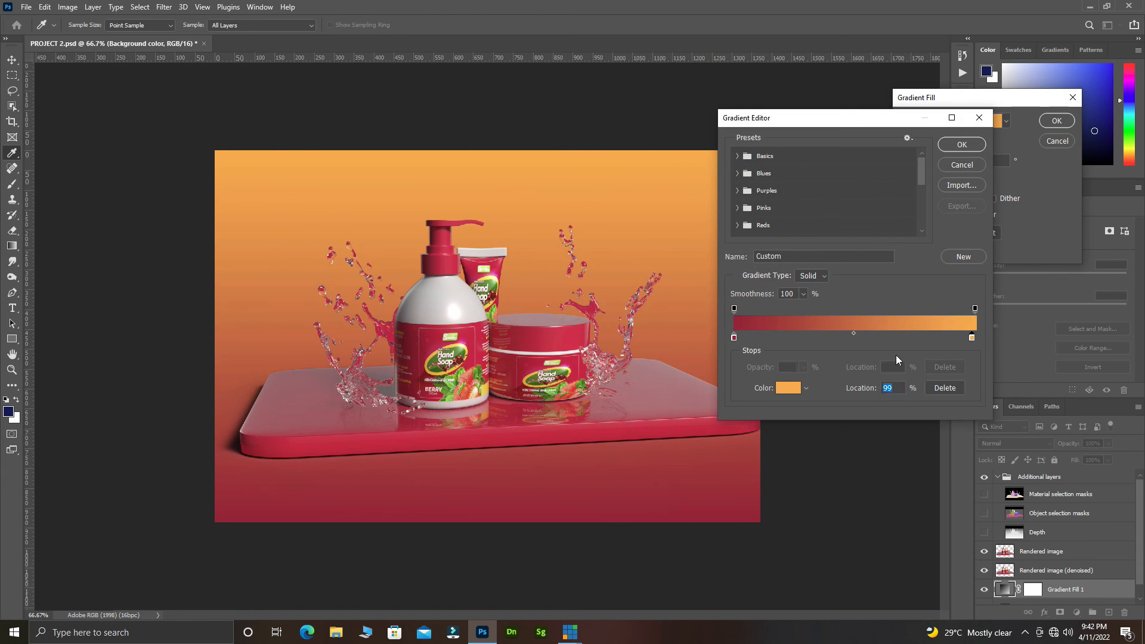
{"action": "left_click", "coordinate": [783, 386]}
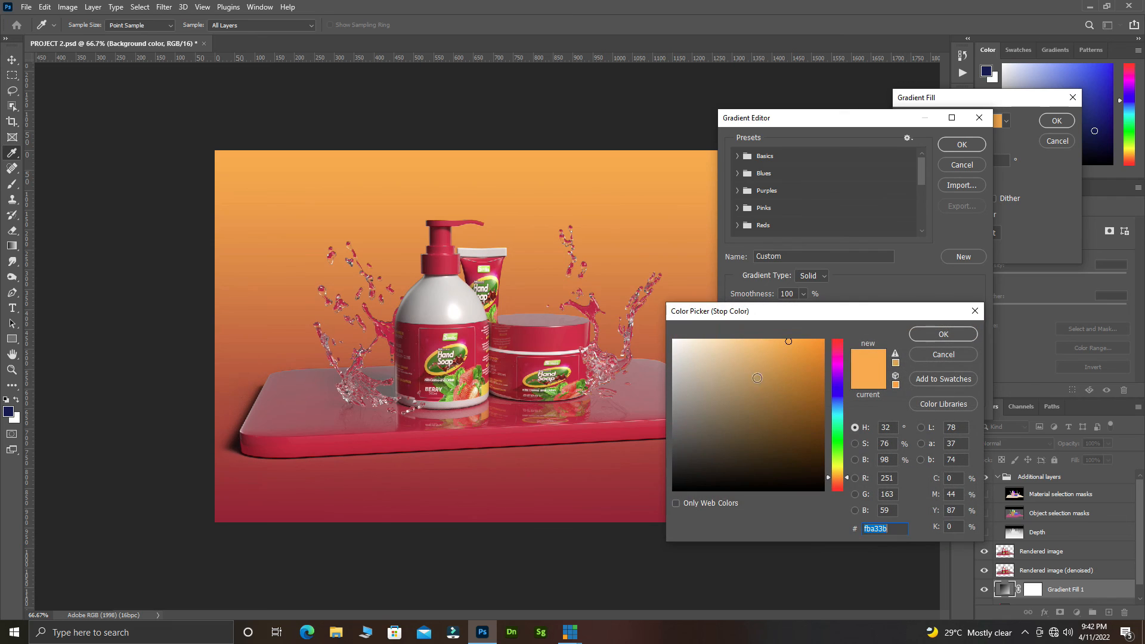
{"action": "left_click", "coordinate": [526, 353]}
{"action": "left_click", "coordinate": [455, 311]}
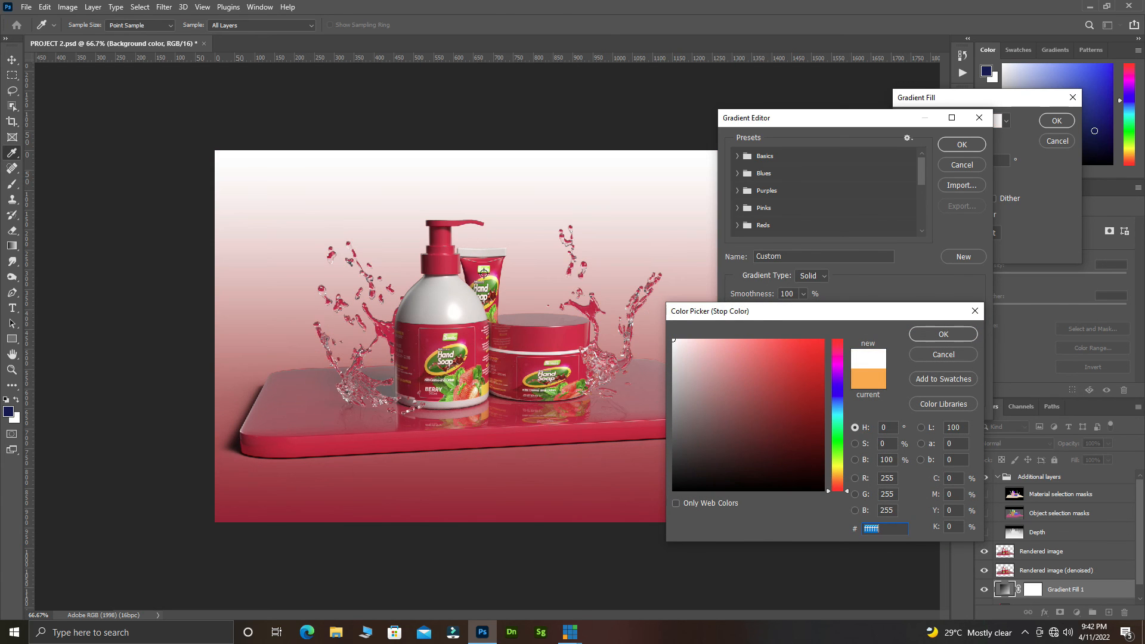
{"action": "left_click", "coordinate": [483, 271]}
{"action": "left_click", "coordinate": [494, 272]}
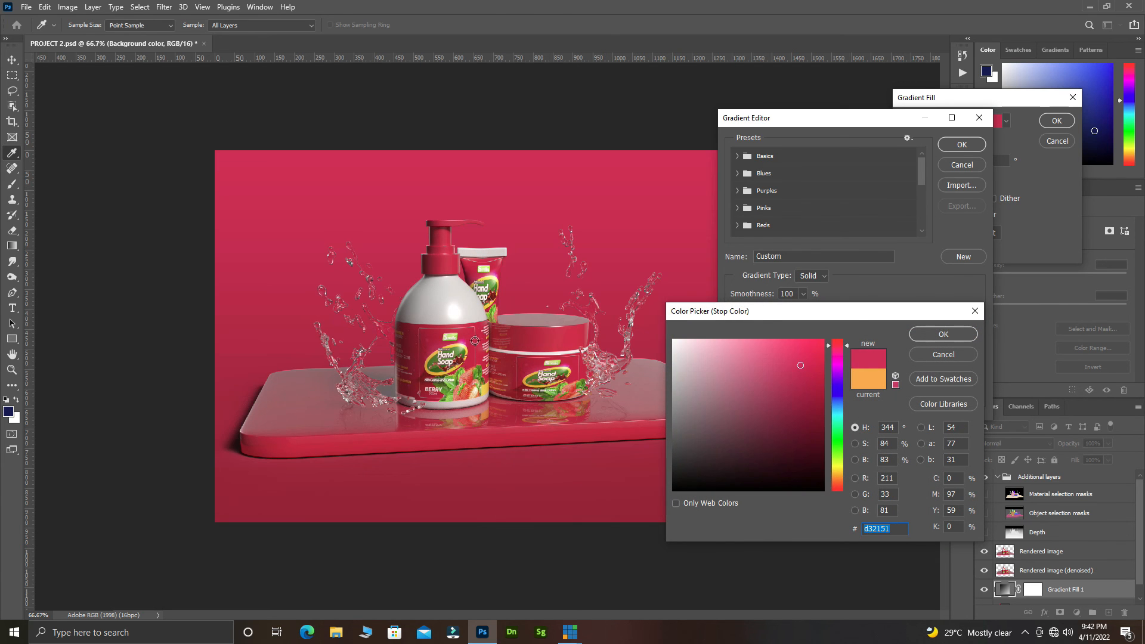
{"action": "left_click", "coordinate": [943, 334]}
{"action": "left_click", "coordinate": [962, 144]}
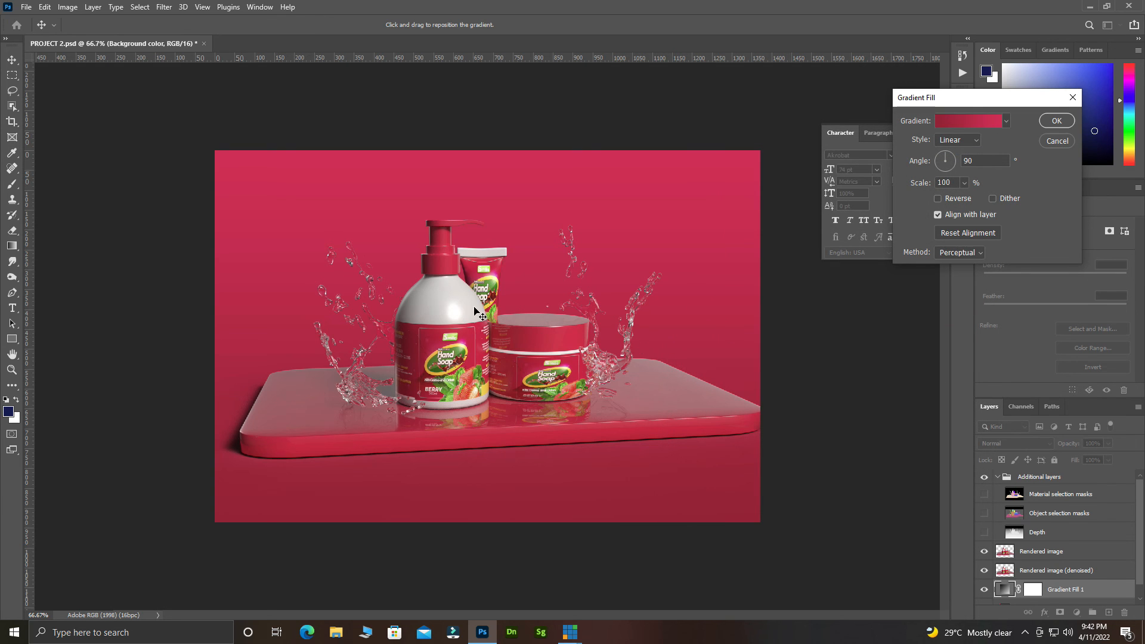
Step: Check the products against the new background up close and confirm the gradient fill
{"action": "scroll", "coordinate": [427, 286], "scroll_direction": "up", "scroll_amount": 1, "text": "alt"}
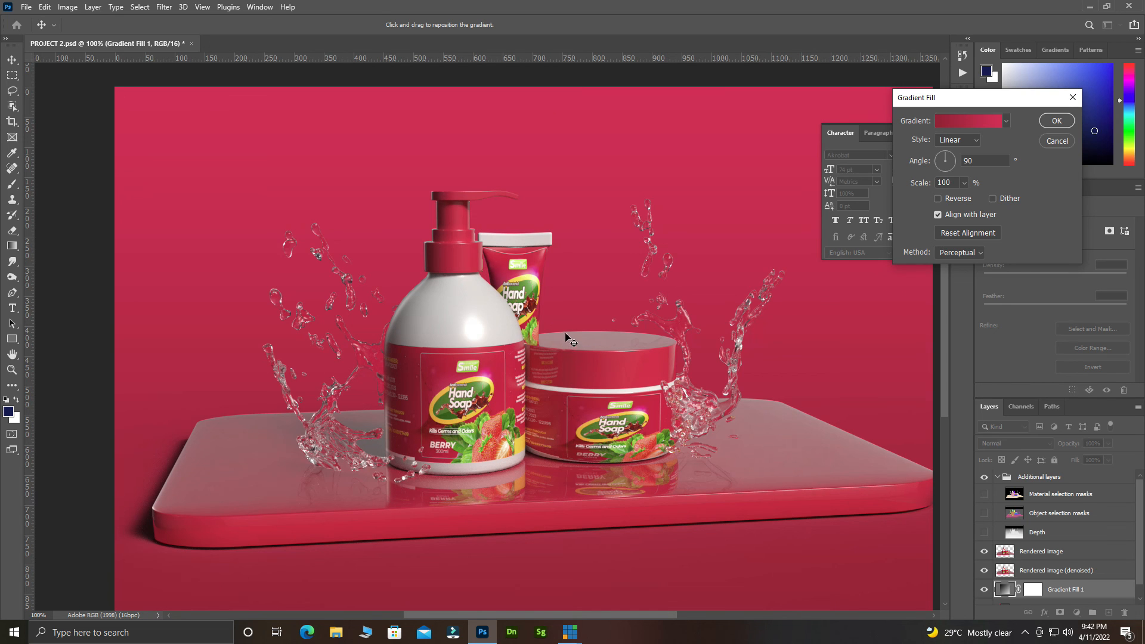
{"action": "scroll", "coordinate": [497, 303], "scroll_direction": "down", "scroll_amount": 2}
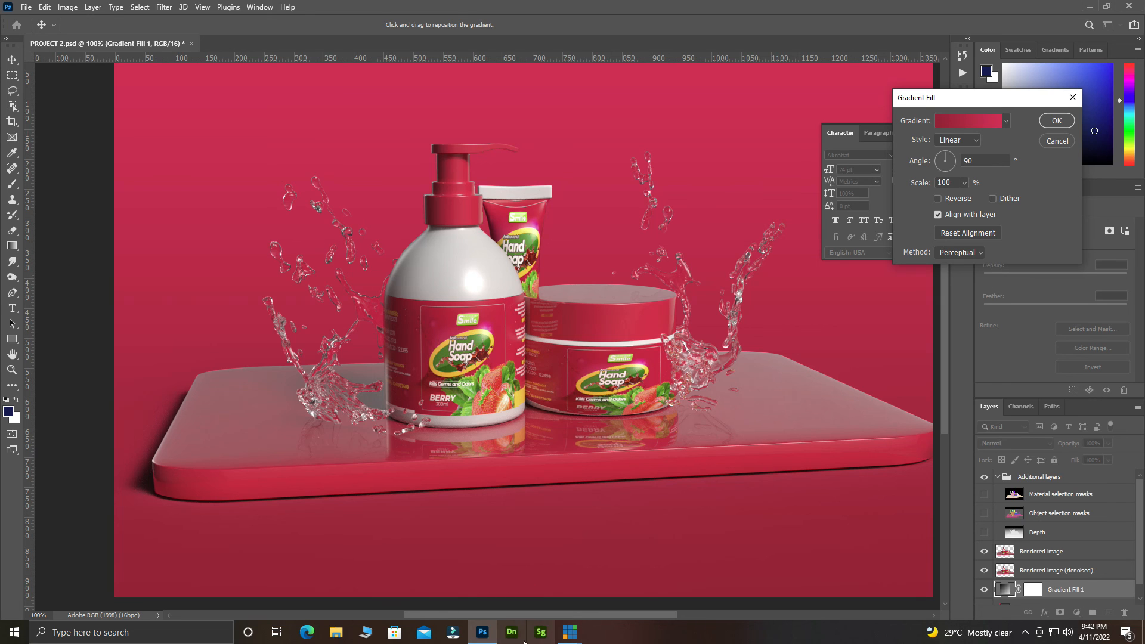
{"action": "left_click", "coordinate": [335, 632]}
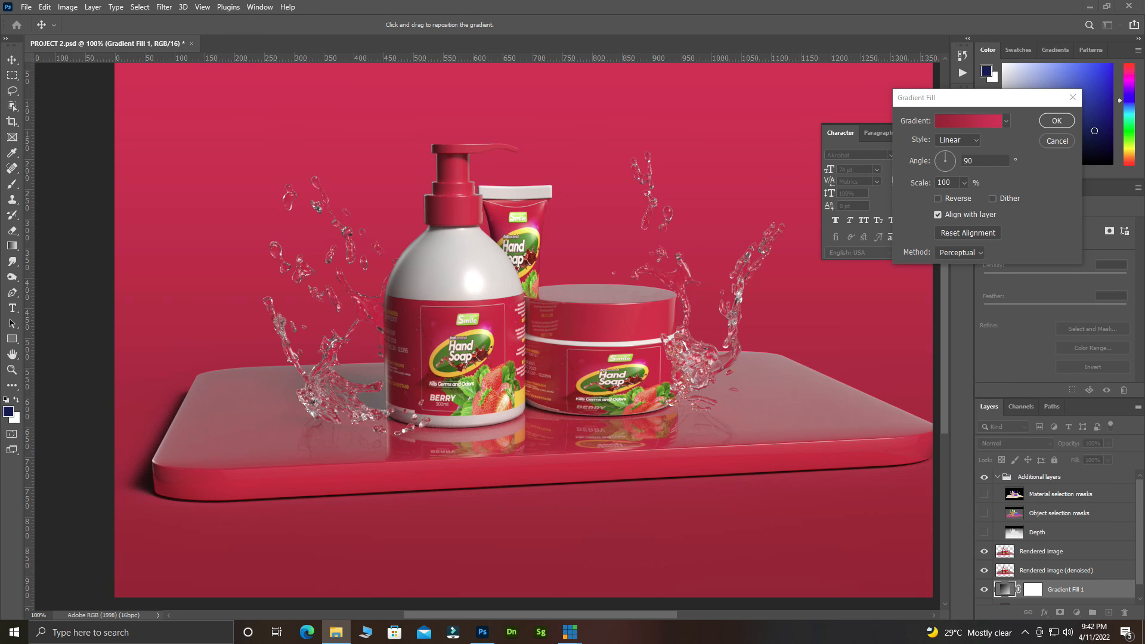
{"action": "left_click", "coordinate": [1056, 122]}
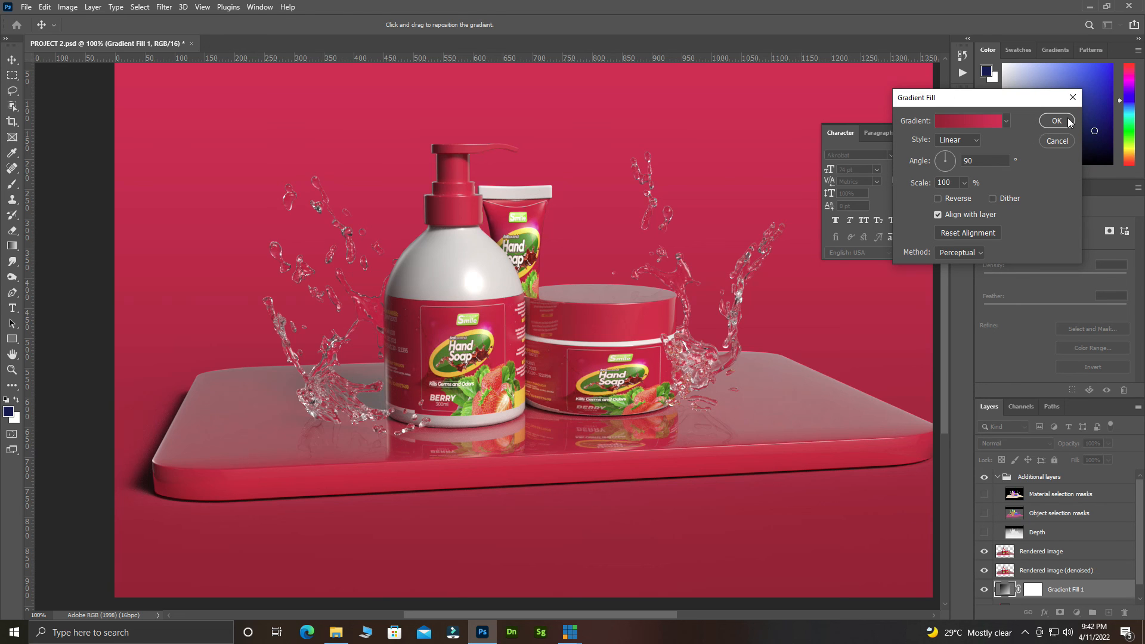
{"action": "left_click", "coordinate": [1056, 121]}
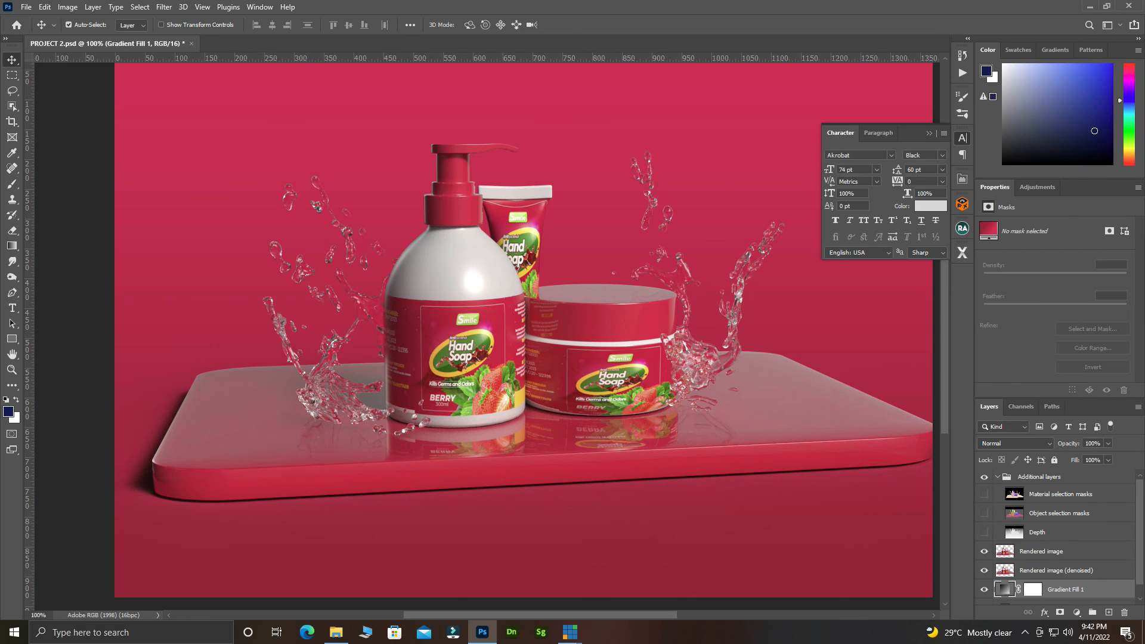
Step: Place the peace lily flowerpot image from File Explorer into the document and move its layer above Rendered image
{"action": "key", "text": "alt+Tab"}
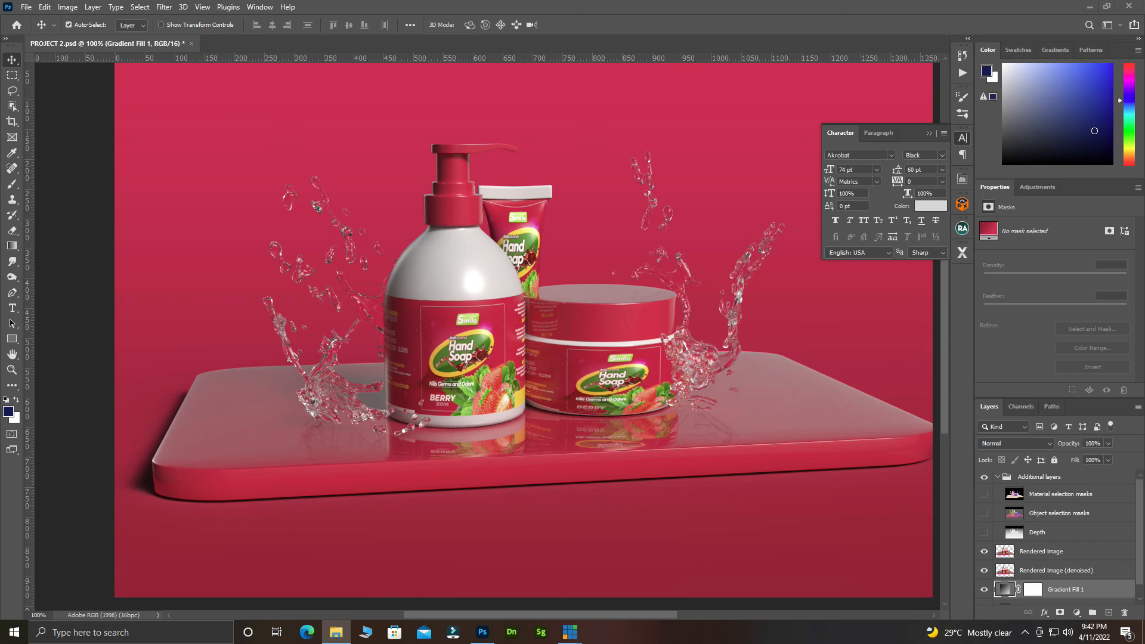
{"action": "left_click_drag", "start_coordinate": [871, 310], "coordinate": [733, 369]}
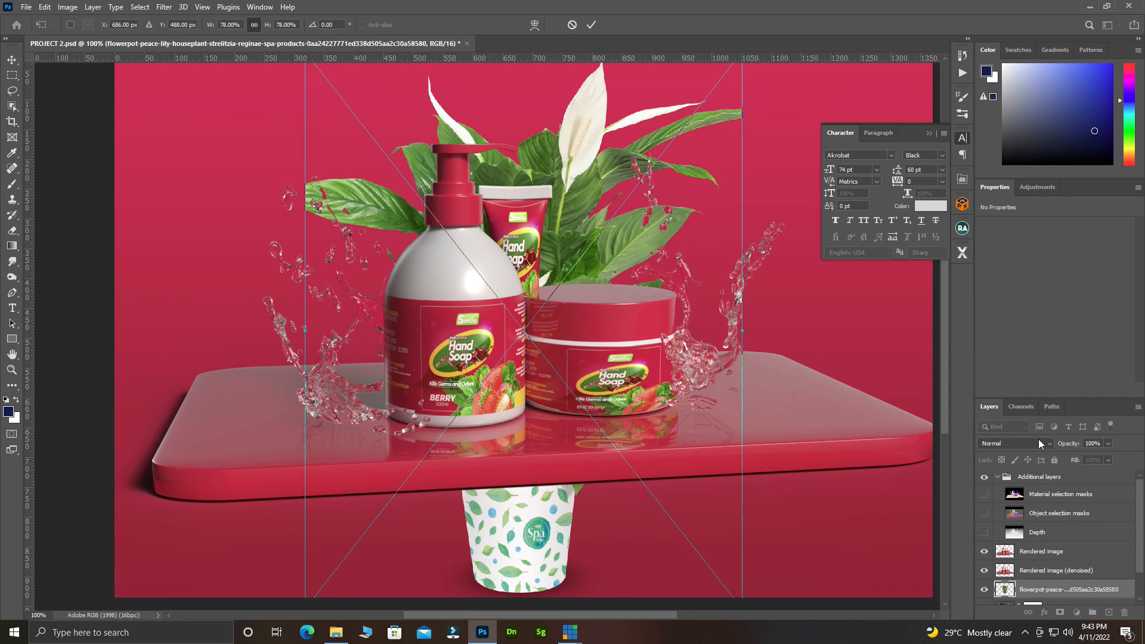
{"action": "left_click_drag", "start_coordinate": [1059, 591], "coordinate": [1049, 544]}
Step: Scale the flowerpot proportionally to about 28% and stand it on the platform beside the jar
{"action": "key", "text": "ctrl+t"}
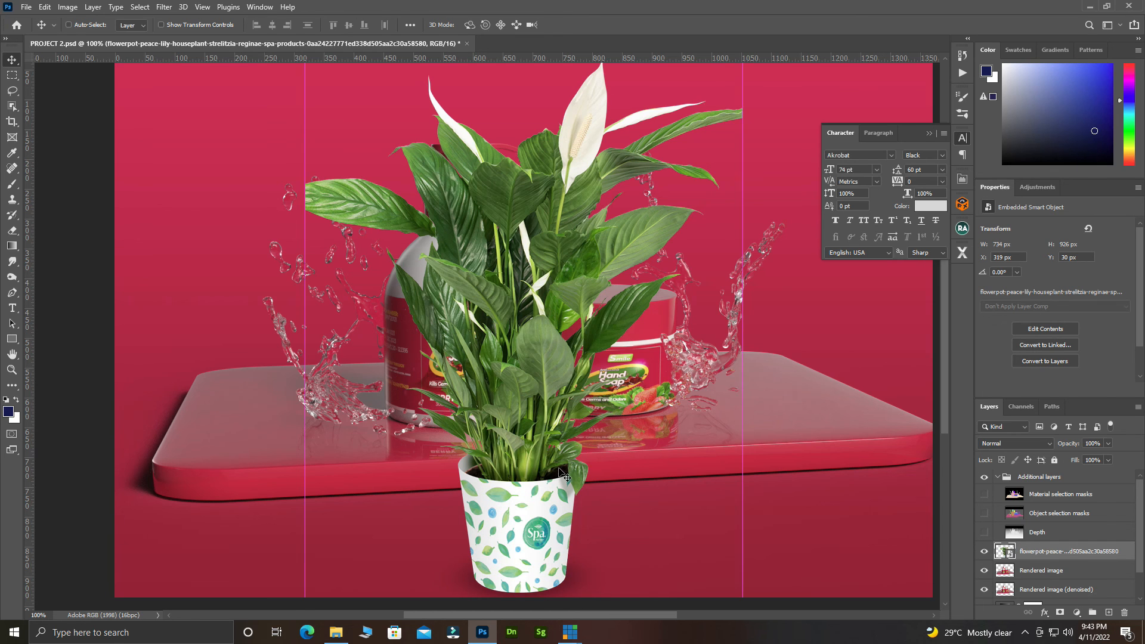
{"action": "left_click", "coordinate": [630, 303], "text": "ctrl+alt"}
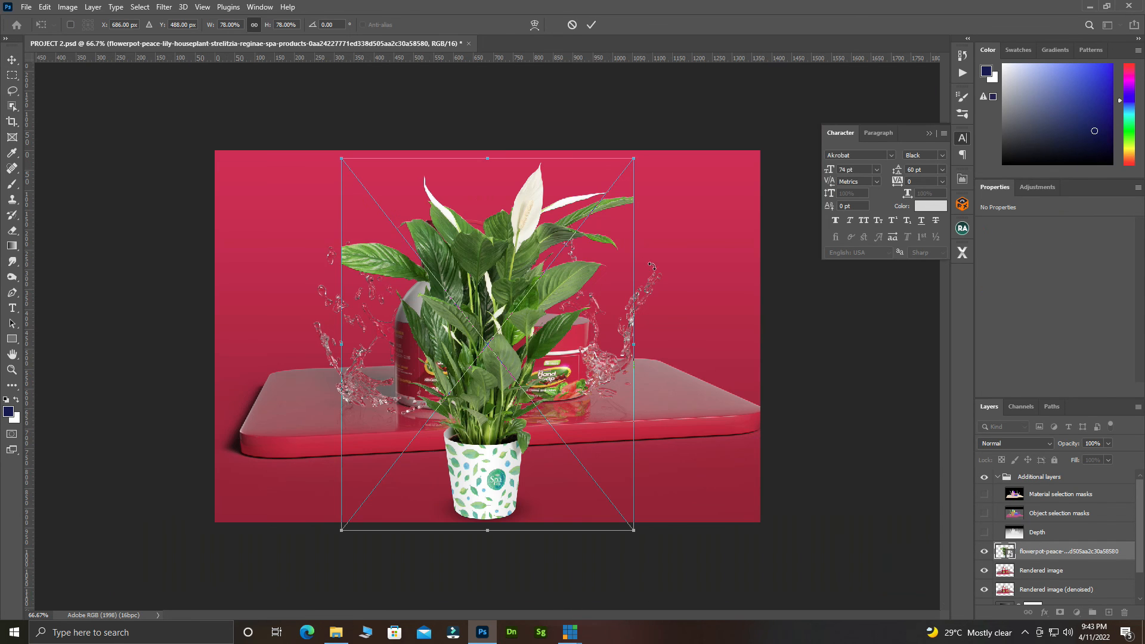
{"action": "left_click_drag", "start_coordinate": [345, 158], "coordinate": [624, 379]}
{"action": "left_click_drag", "start_coordinate": [589, 328], "coordinate": [557, 273]}
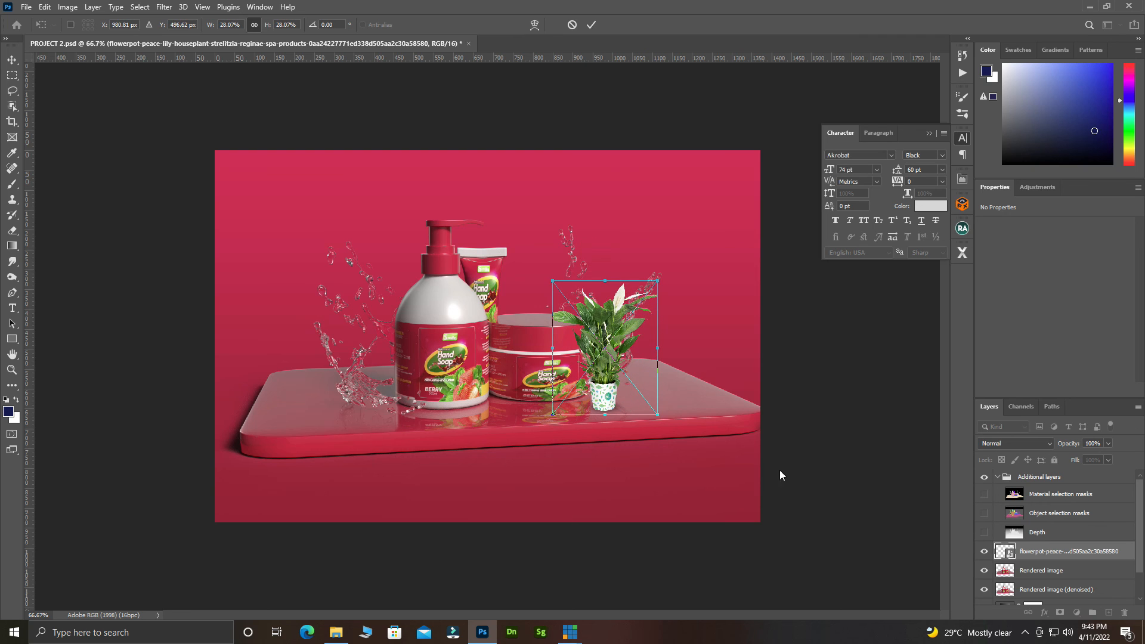
Step: Move the flowerpot layer into the Additional layers group and shift the plant away from the jar to about X 908, Y 329 px
{"action": "left_click_drag", "start_coordinate": [1050, 556], "coordinate": [1036, 538]}
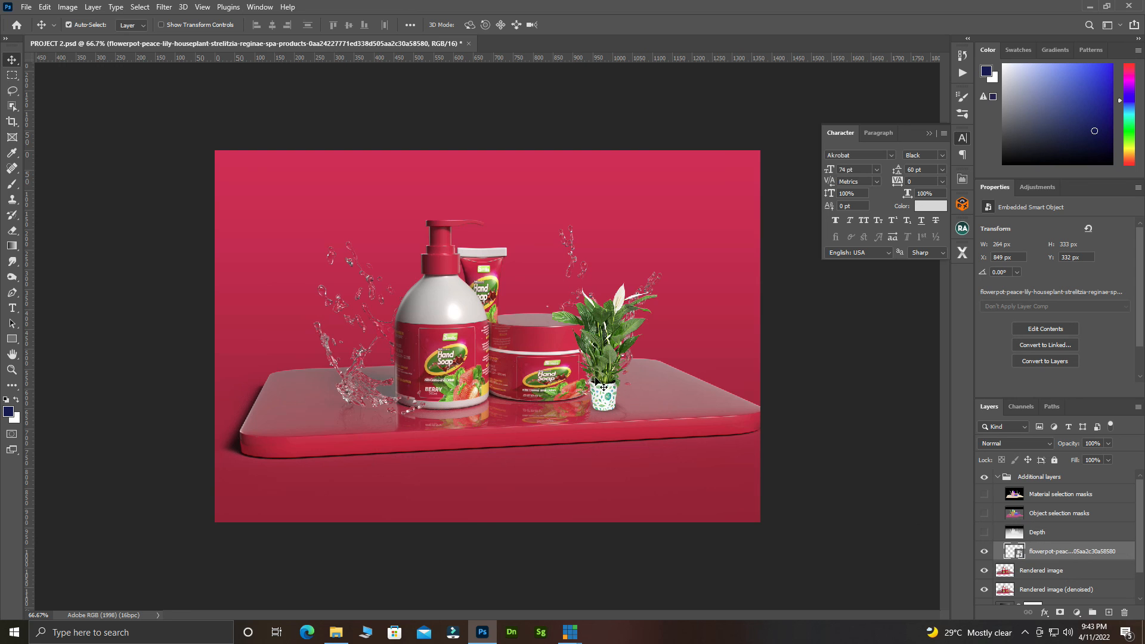
{"action": "scroll", "coordinate": [598, 380], "scroll_direction": "up", "scroll_amount": 1, "text": "alt"}
{"action": "left_click_drag", "start_coordinate": [616, 400], "coordinate": [640, 391], "text": "ctrl"}
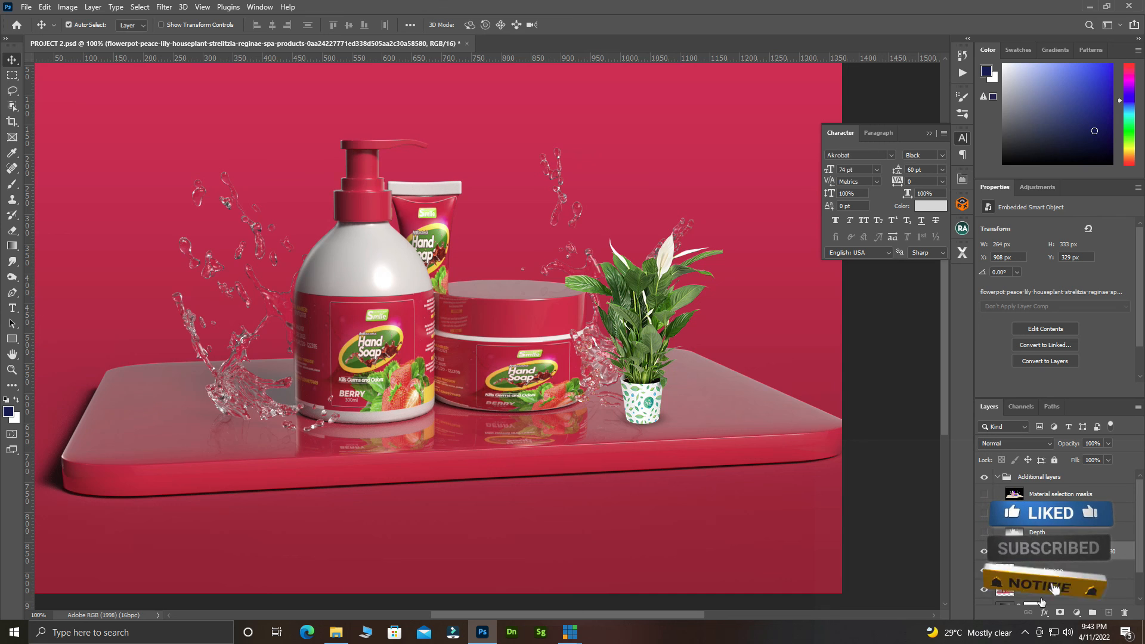
Step: Toggle the Gradient Fill 1 layer off and on and hide the Background color layer
{"action": "scroll", "coordinate": [1058, 549], "scroll_direction": "down", "scroll_amount": 2}
{"action": "left_click", "coordinate": [984, 576]}
{"action": "left_click", "coordinate": [984, 596]}
{"action": "left_click", "coordinate": [985, 576]}
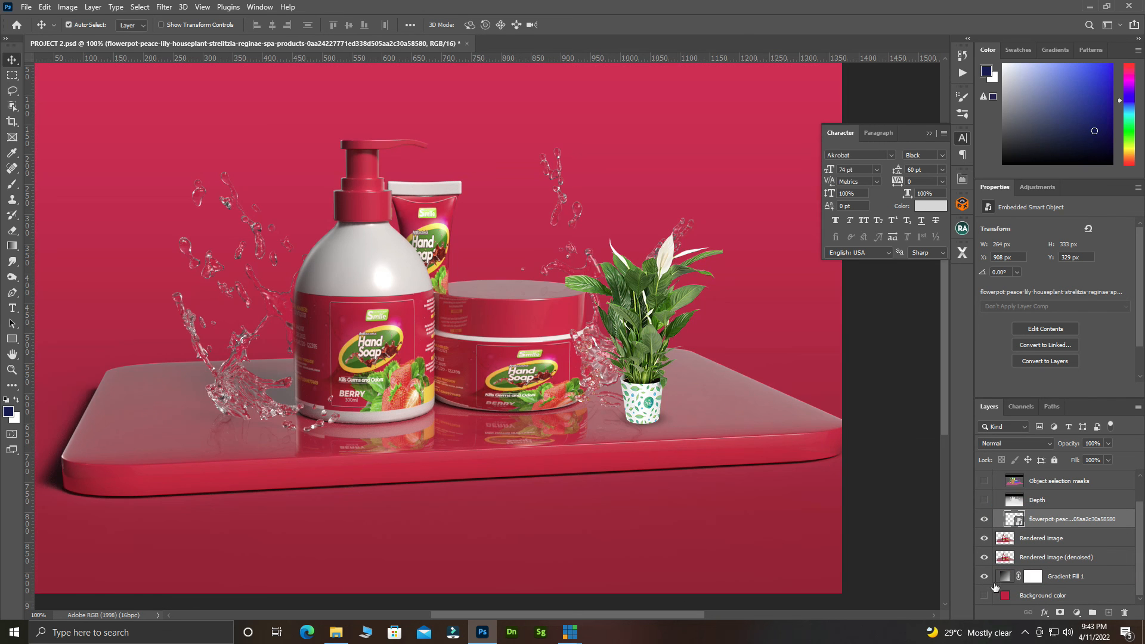
Step: Add a white (ffffff) solid color fill layer and move it between Rendered image (denoised) and Gradient Fill 1
{"action": "left_click", "coordinate": [1078, 613]}
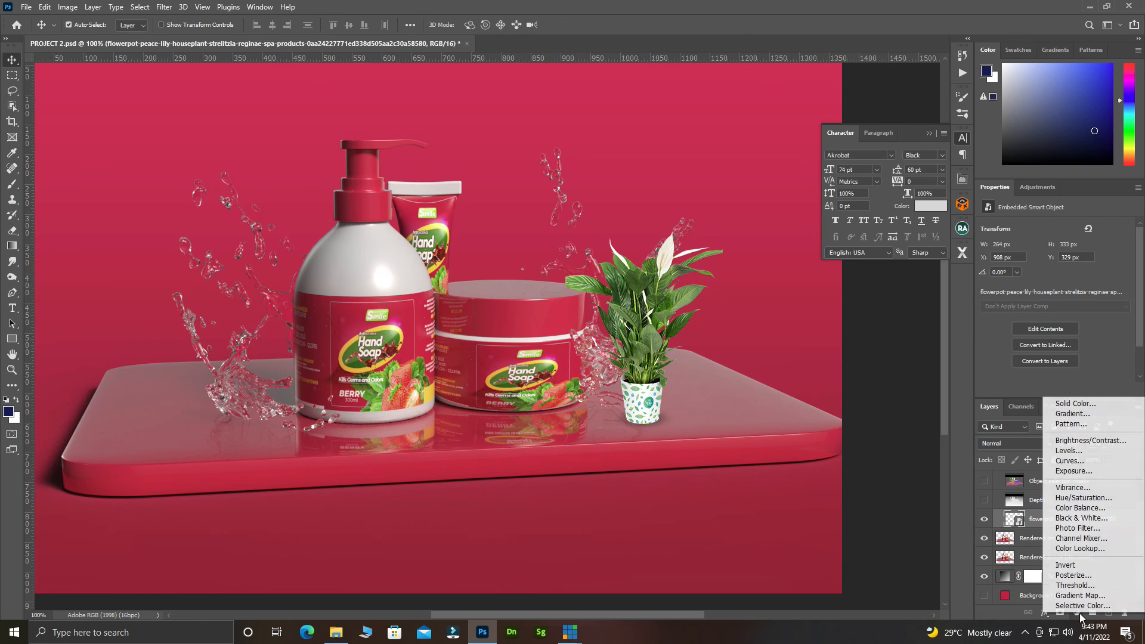
{"action": "left_click", "coordinate": [1094, 405]}
{"action": "type", "text": "ffffff"}
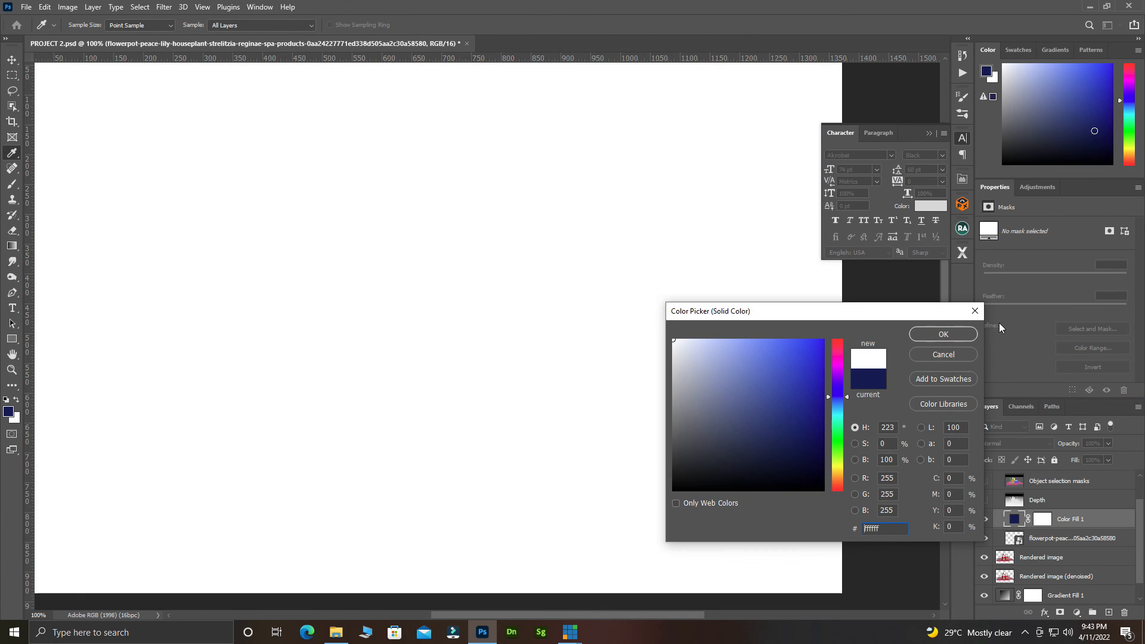
{"action": "left_click", "coordinate": [943, 334]}
{"action": "left_click_drag", "start_coordinate": [1071, 519], "coordinate": [1056, 586]}
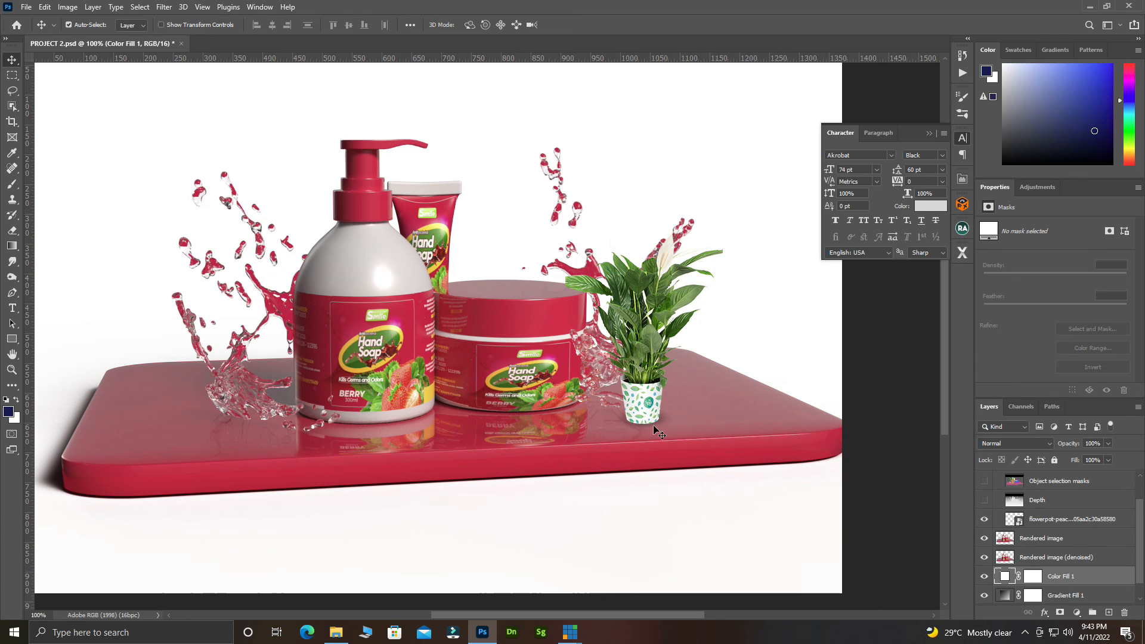
Step: Hide the white Color Fill 1 layer and toggle Gradient Fill 1 off and on to compare the backgrounds
{"action": "key", "text": "ctrl+minus"}
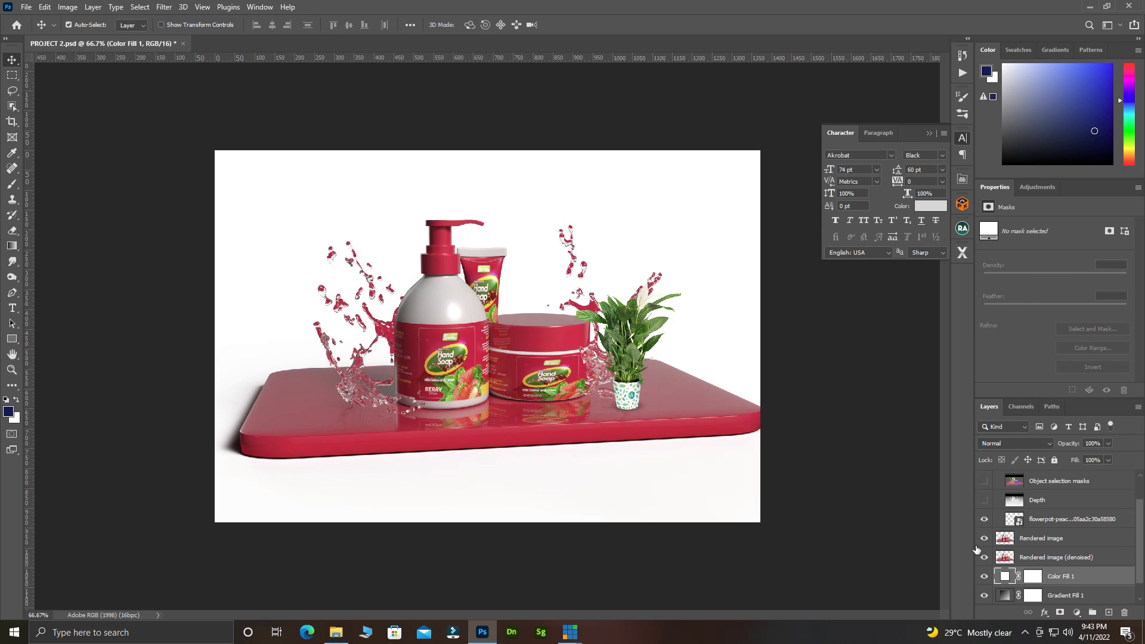
{"action": "left_click", "coordinate": [984, 578]}
{"action": "left_click", "coordinate": [983, 596]}
{"action": "left_click", "coordinate": [983, 595]}
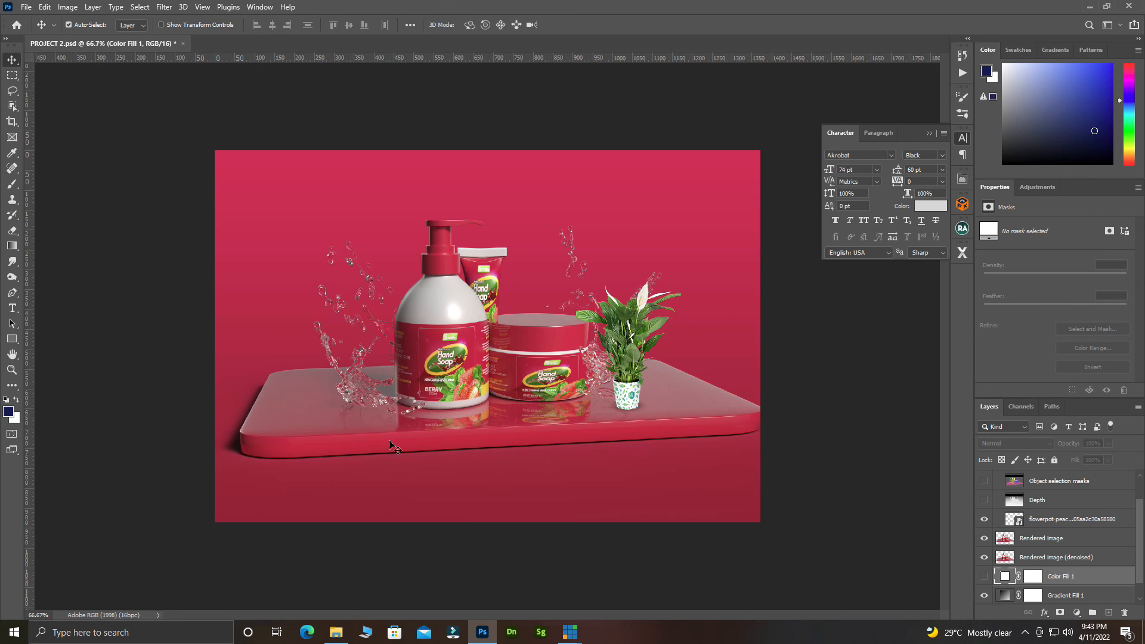